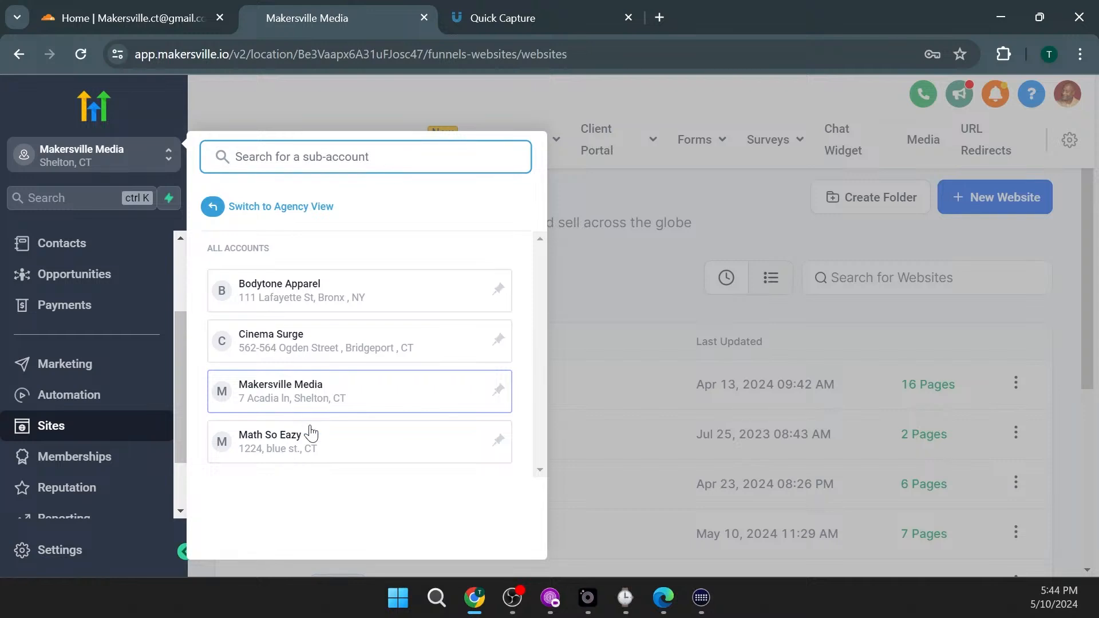
Step: Switch to the Math So Eazy sub-account, check its funnels and show its websites list
left_click(297, 450)
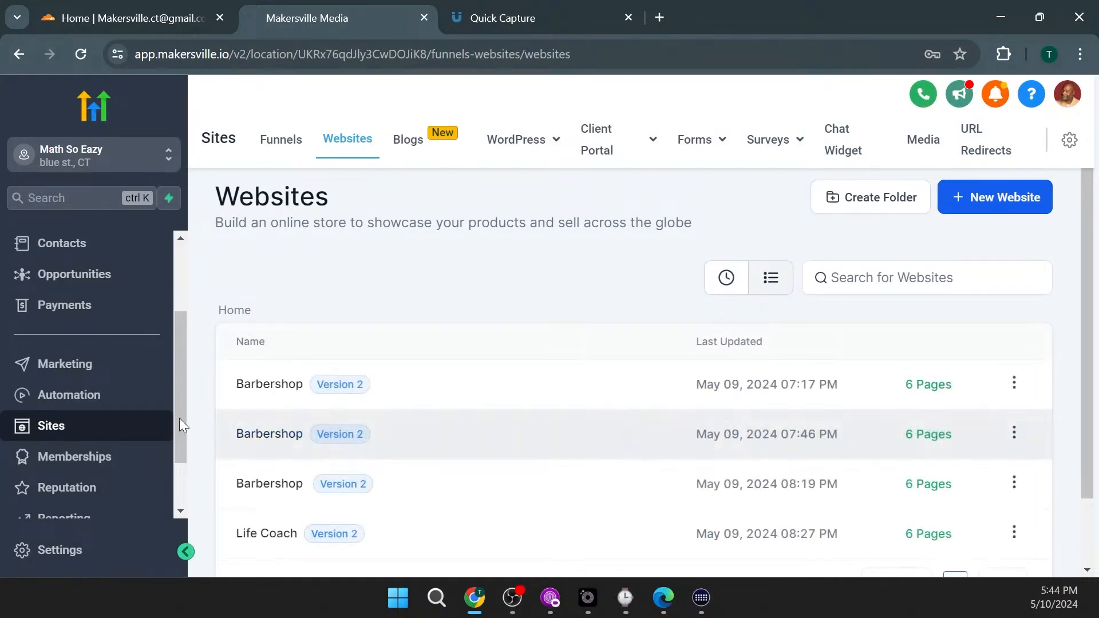
scroll(105, 369, "down", 1)
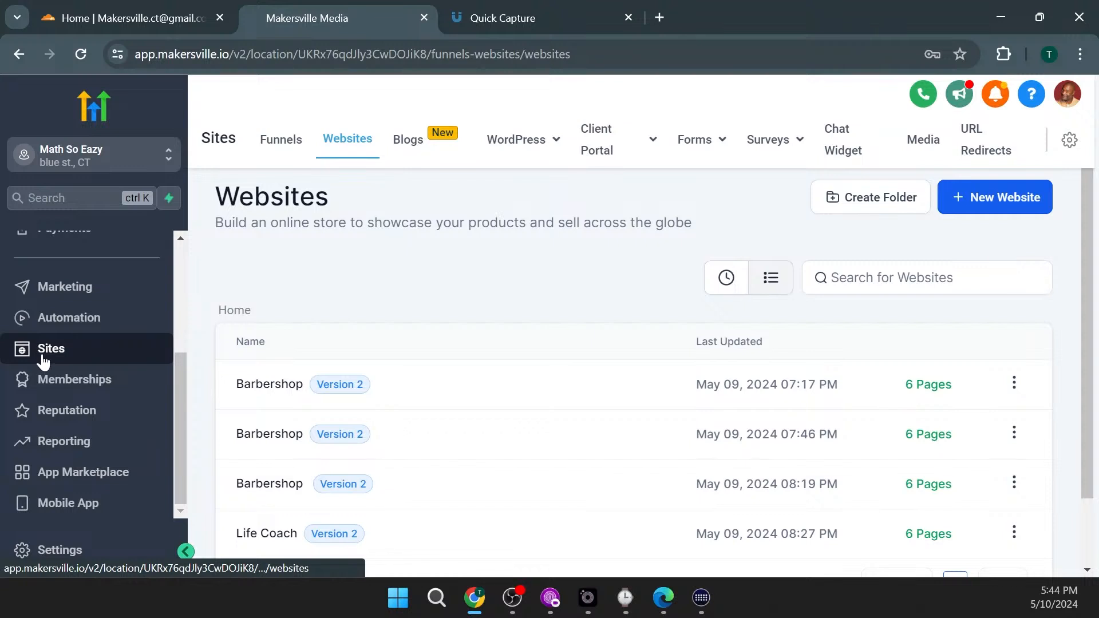
scroll(311, 459, "down", 1)
scroll(298, 286, "up", 1)
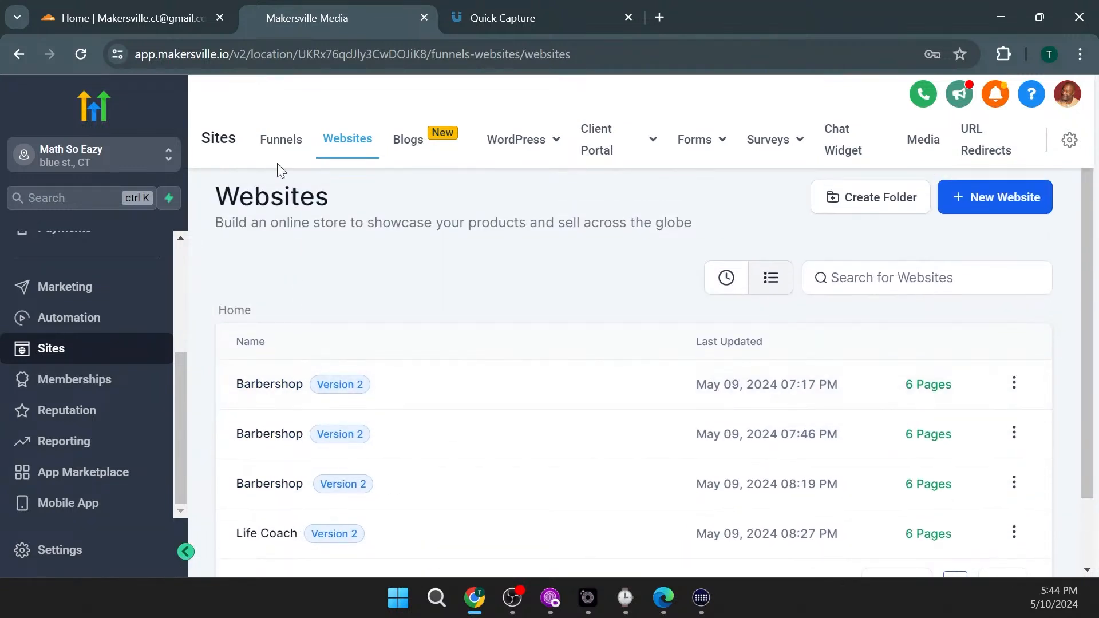
left_click(275, 148)
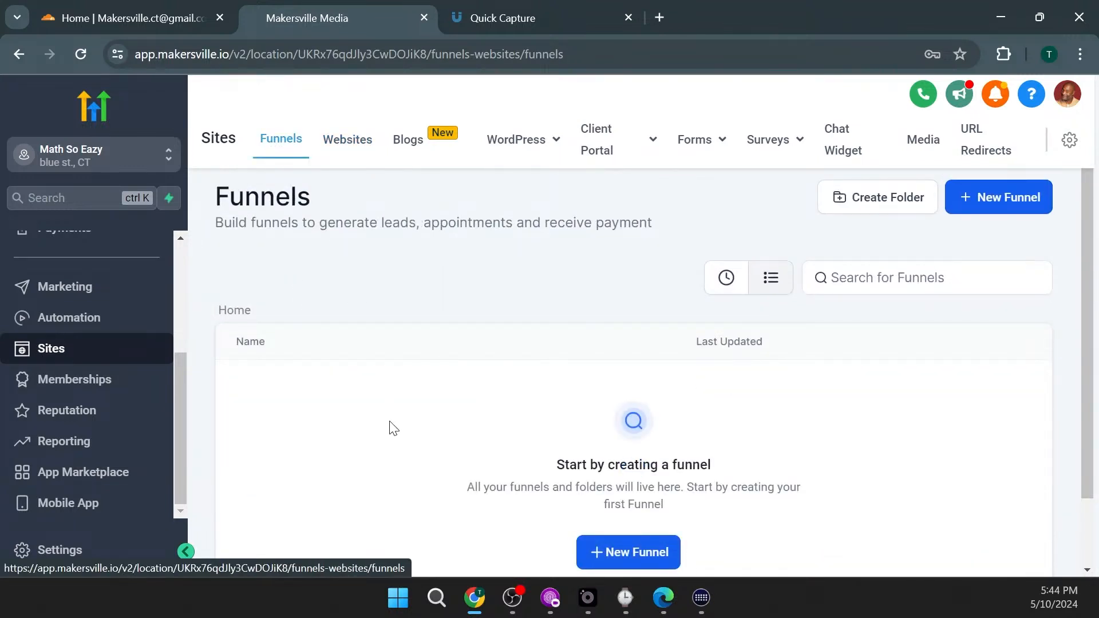
left_click(356, 146)
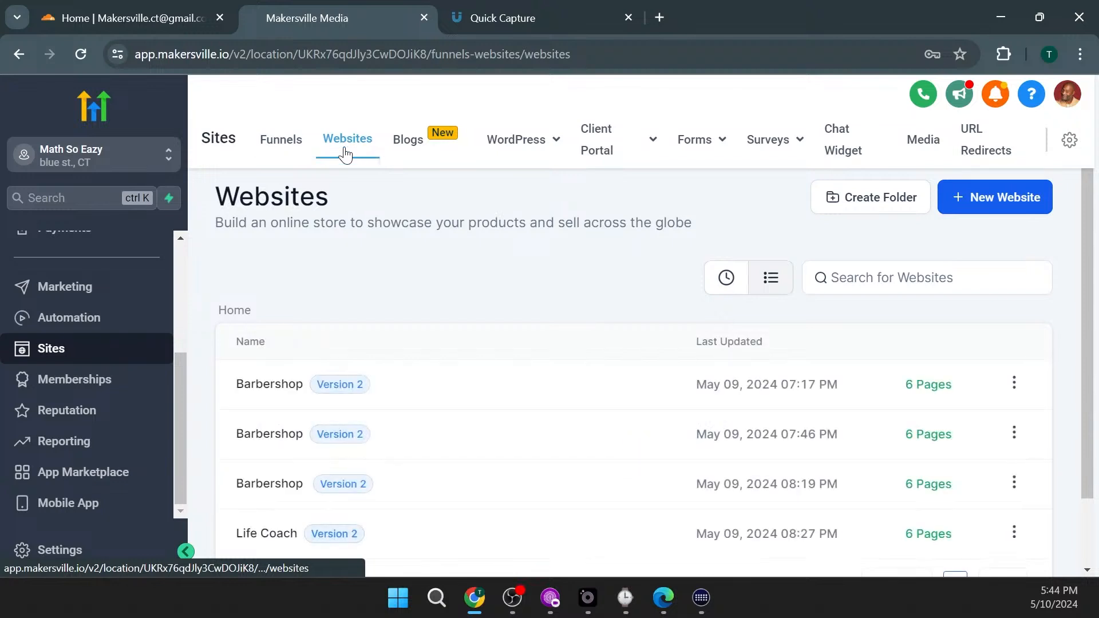
Step: Look through the websites list and open the Life Coach website
scroll(312, 493, "down", 1)
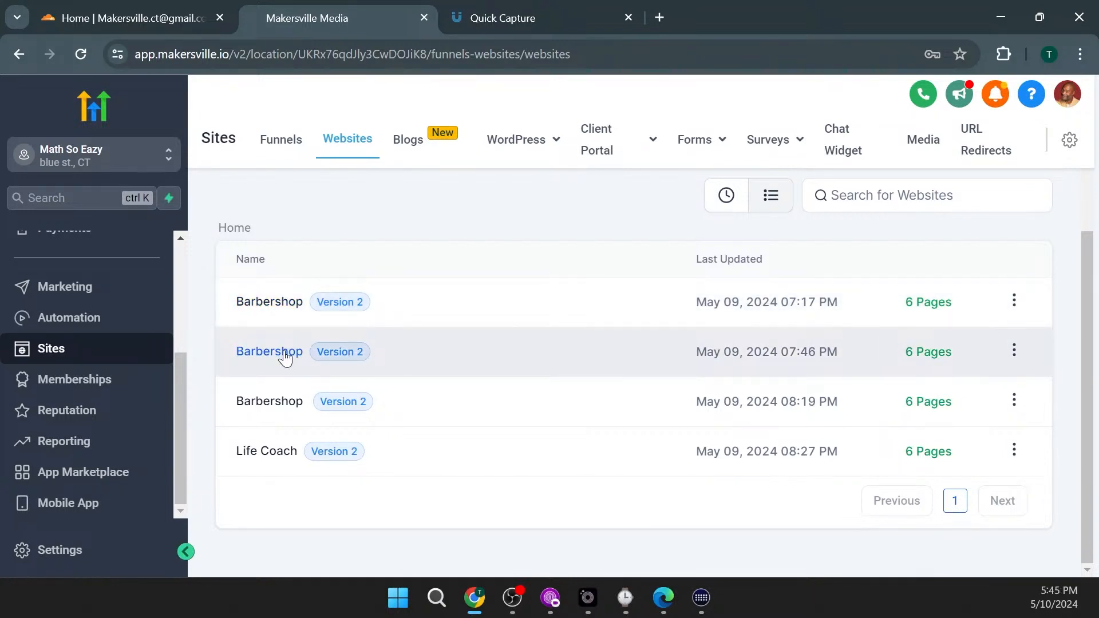
scroll(287, 363, "up", 2)
scroll(286, 366, "down", 2)
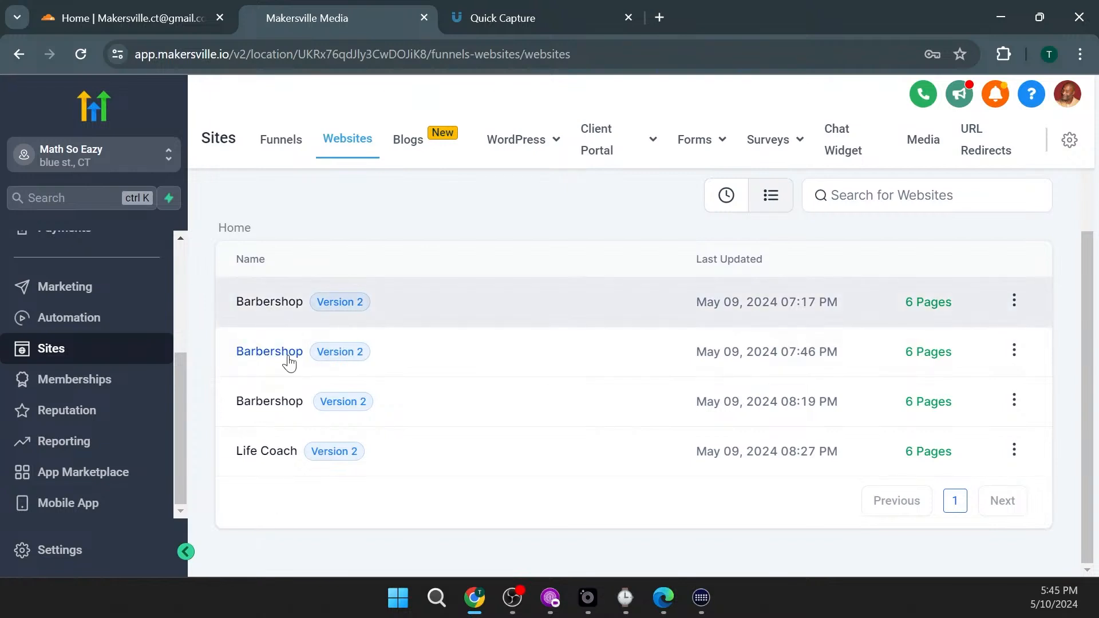
scroll(284, 412, "up", 2)
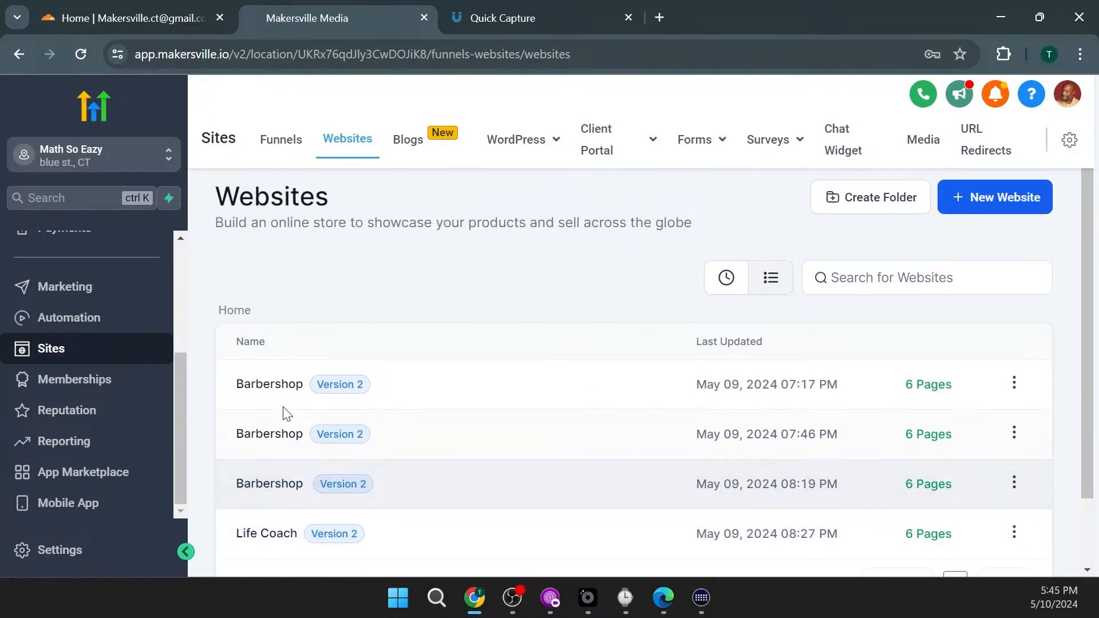
scroll(289, 416, "down", 2)
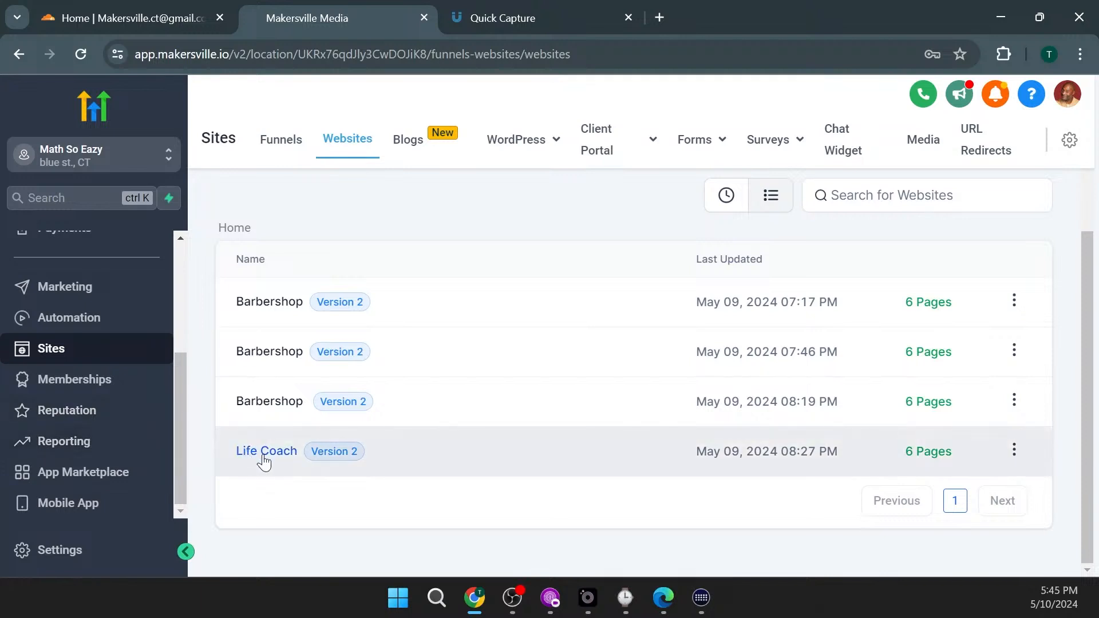
left_click(264, 453)
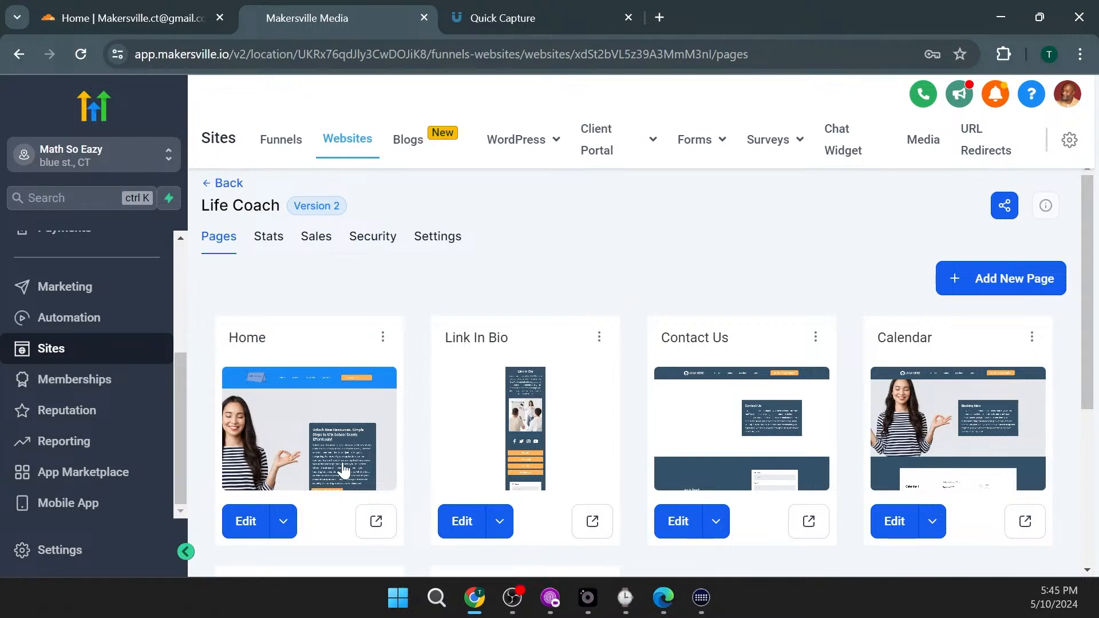
Step: Preview the Life Coach Home page, zoom out, dismiss the workbook request popup and examine the header, services and testimonials sections
left_click(378, 523)
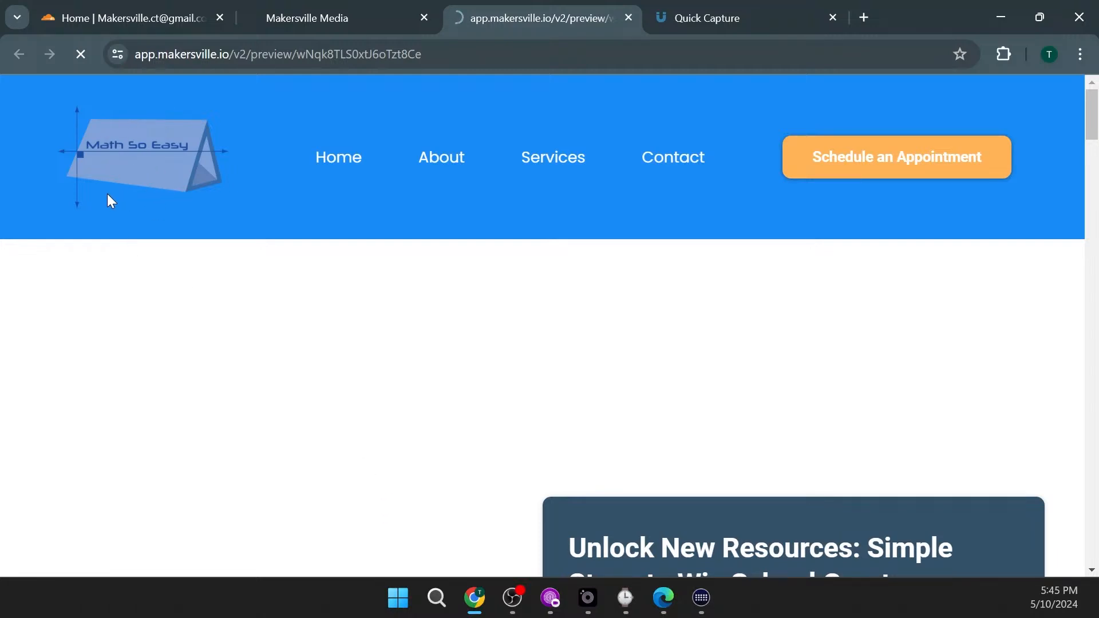
scroll(341, 353, "down", 1)
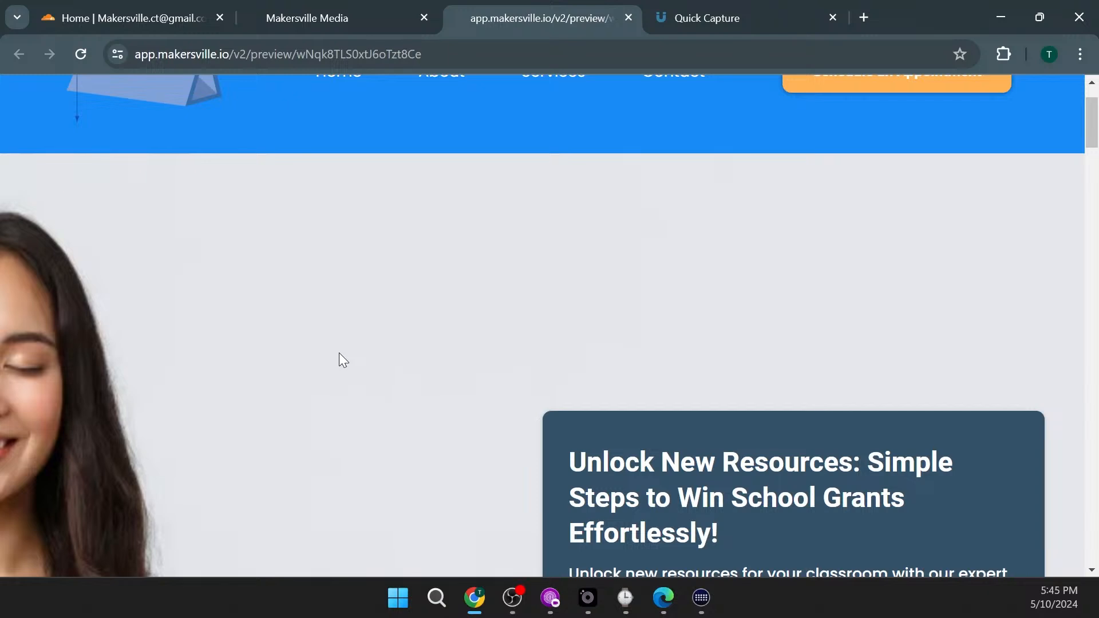
key("ctrl+minus")
key("ctrl+minus")
key("ctrl+minus")
key("ctrl+minus")
key("ctrl+minus")
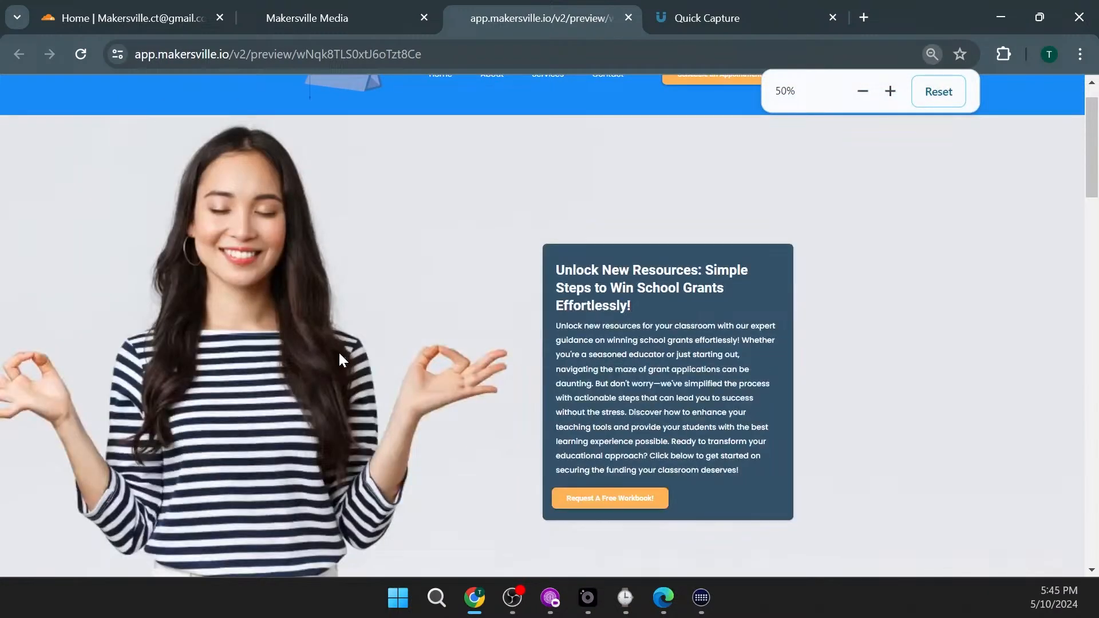
key("ctrl+minus")
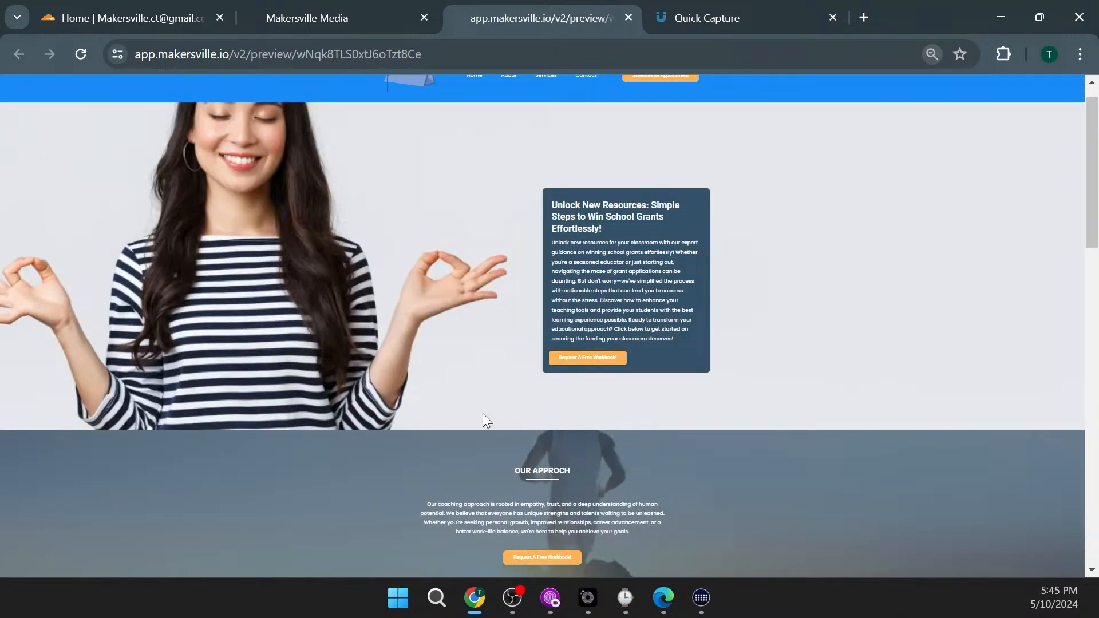
scroll(482, 412, "up", 1)
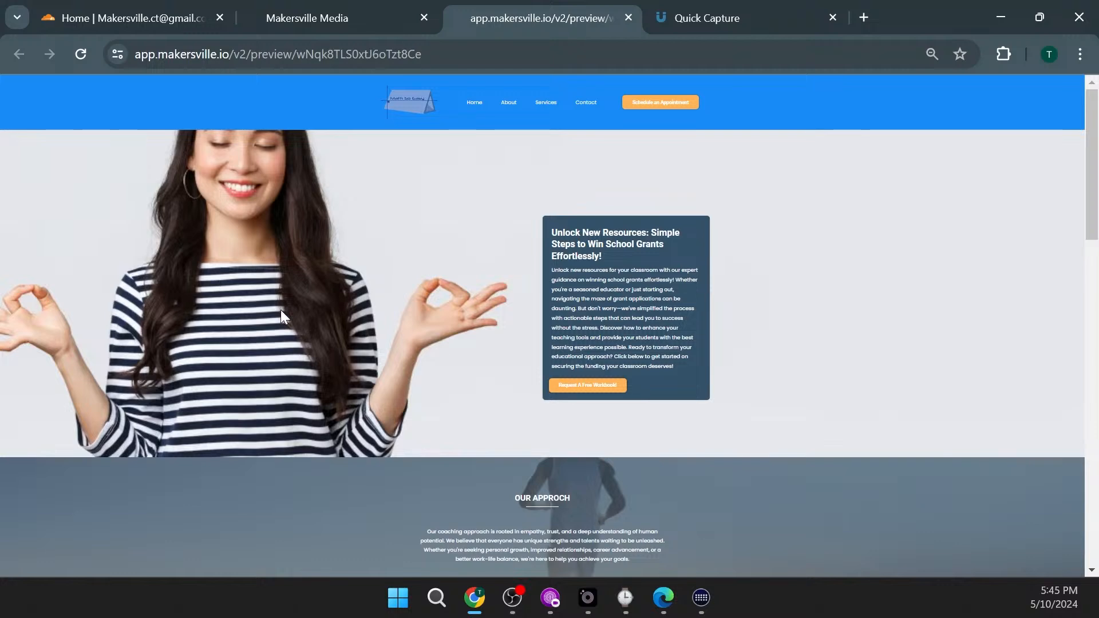
key("ctrl+plus")
key("ctrl+plus")
key("ctrl+minus")
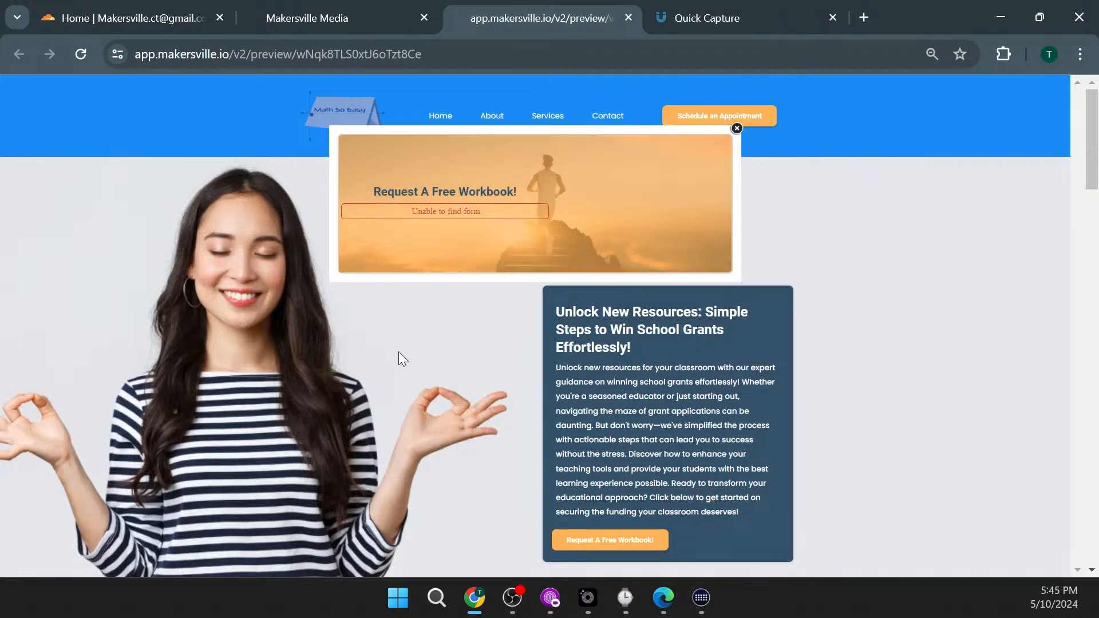
scroll(412, 344, "down", 20)
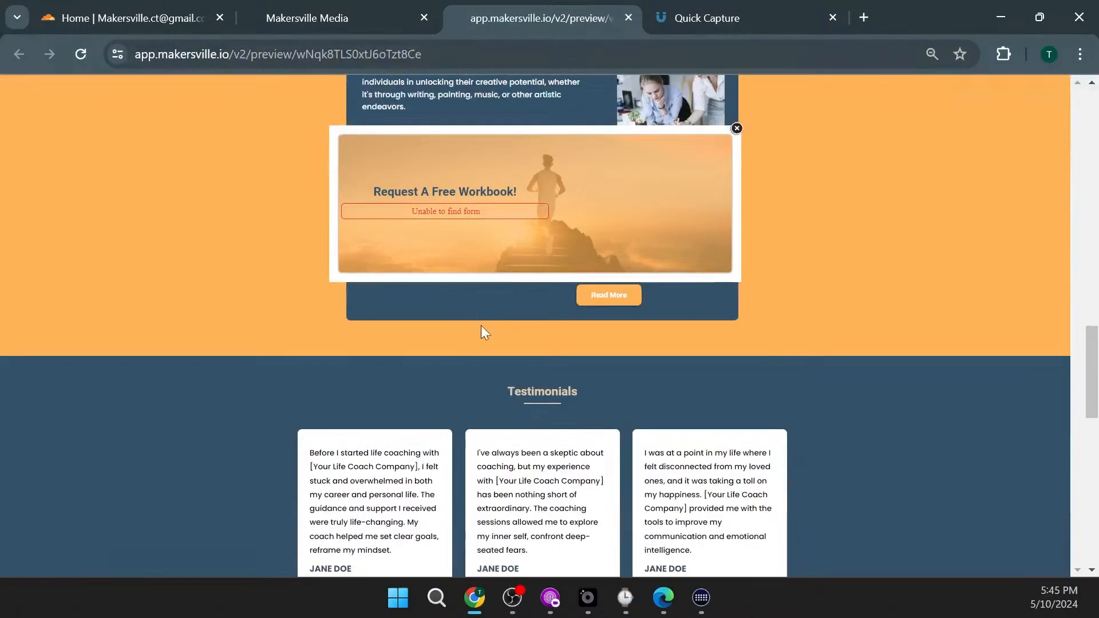
left_click(737, 128)
scroll(293, 317, "up", 8)
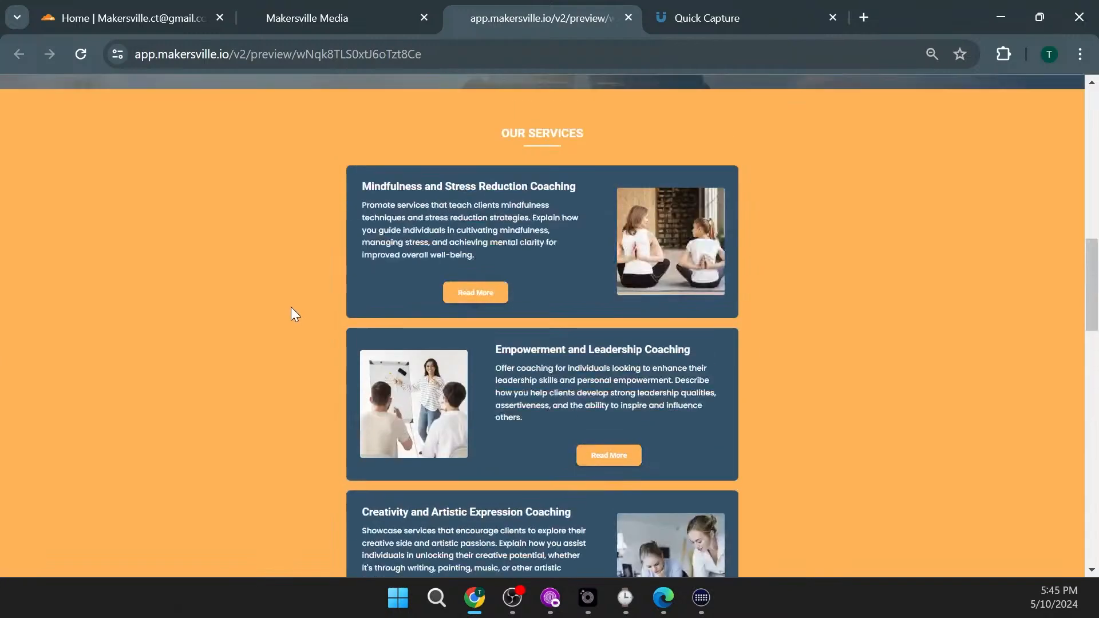
scroll(290, 314, "up", 10)
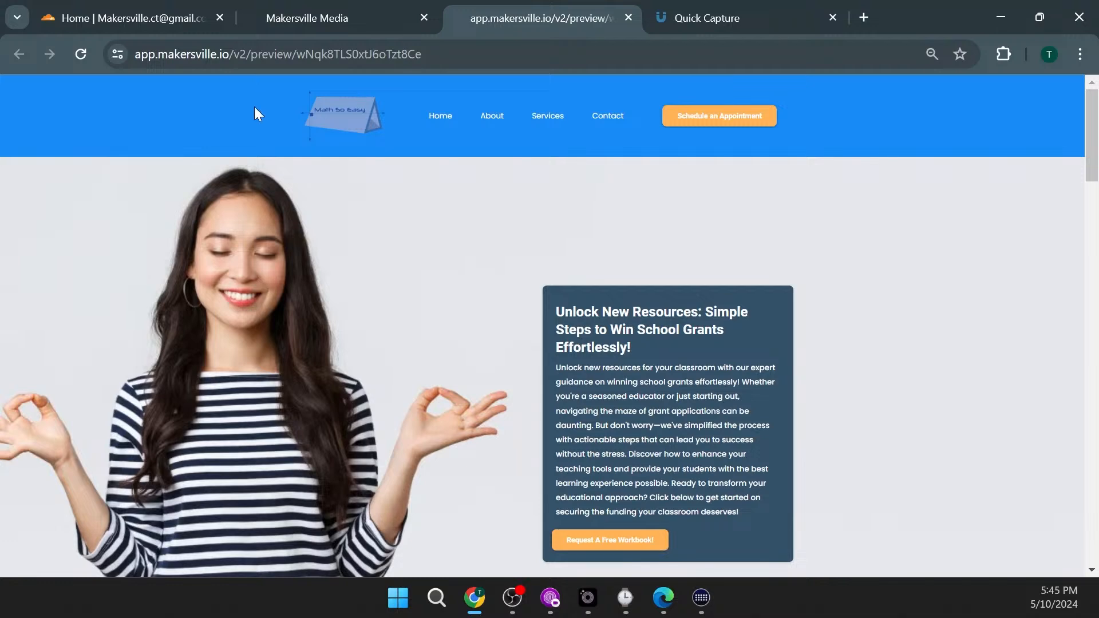
Step: Close the page preview and open the Home page for editing in the page builder
left_click(321, 17)
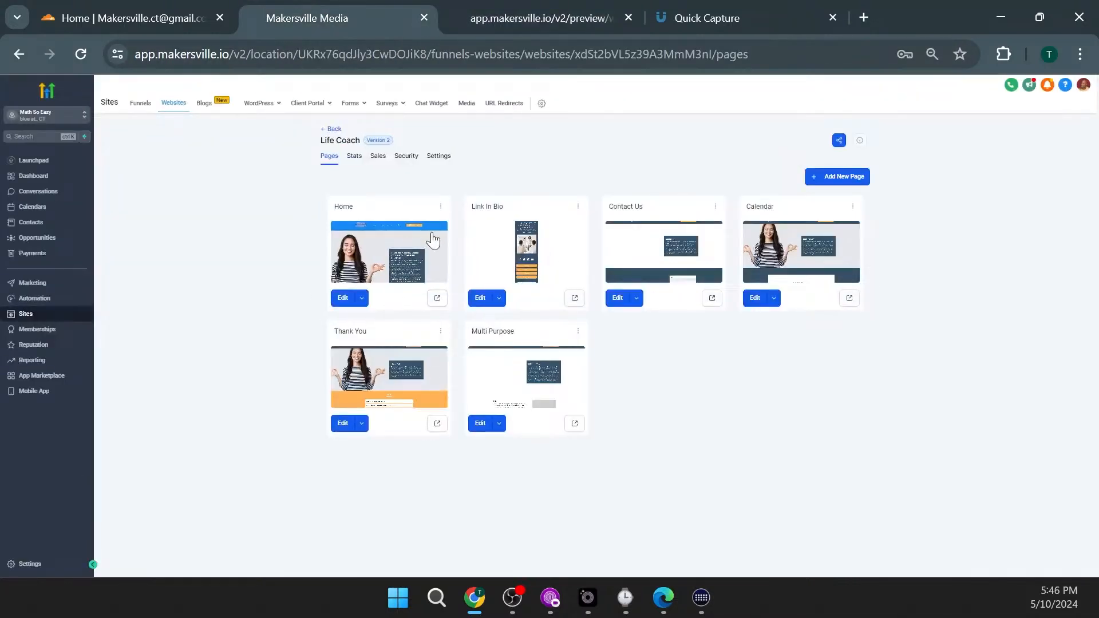
left_click(574, 17)
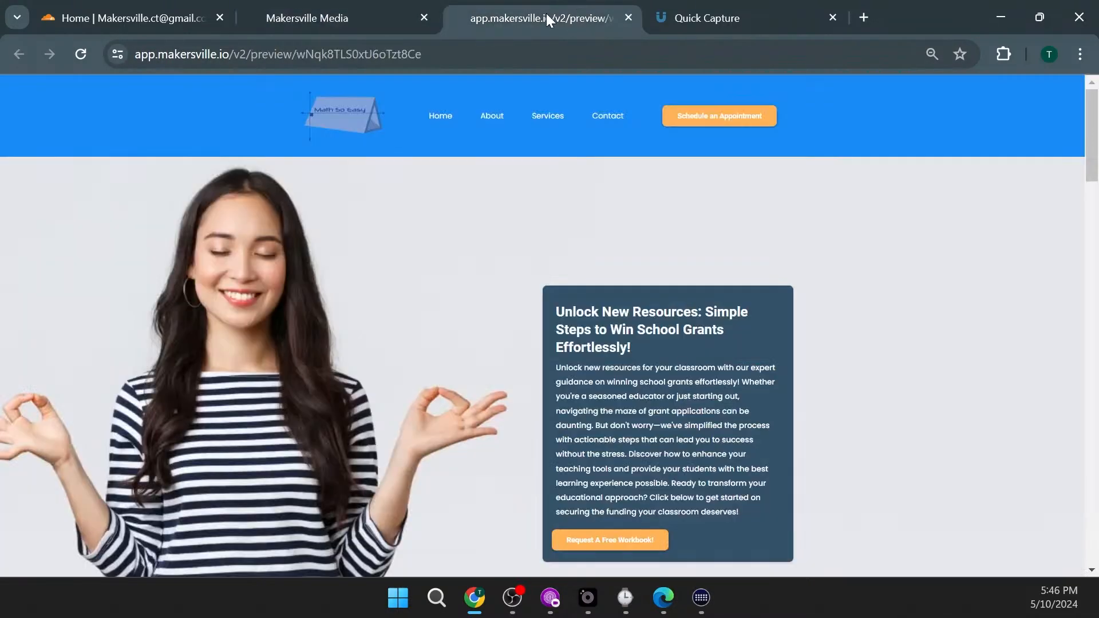
left_click(627, 17)
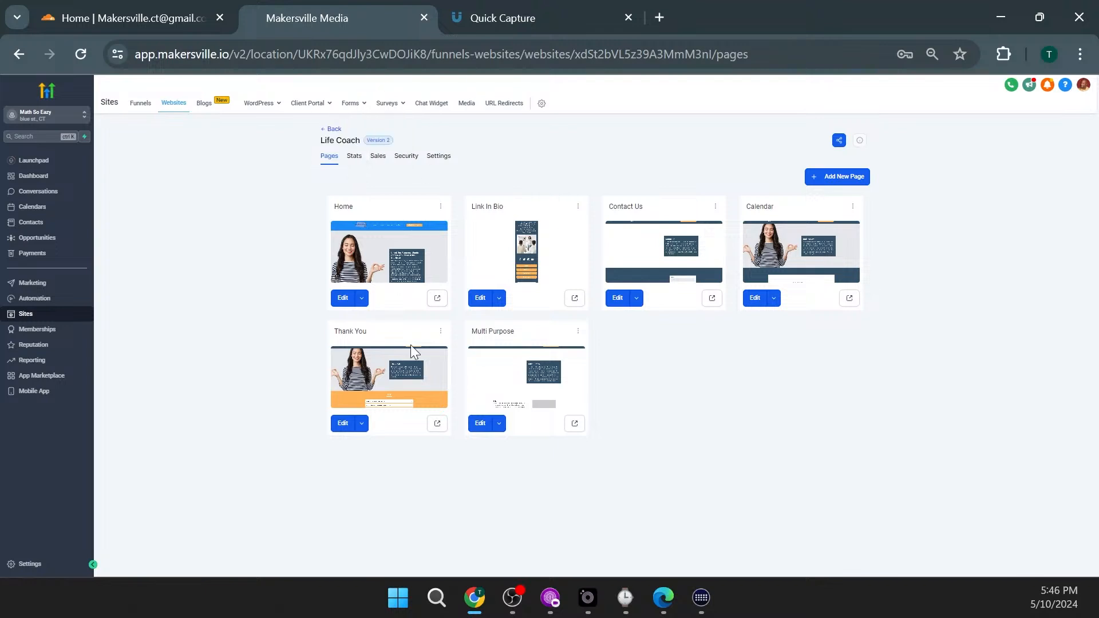
key("ctrl+plus")
key("ctrl+plus")
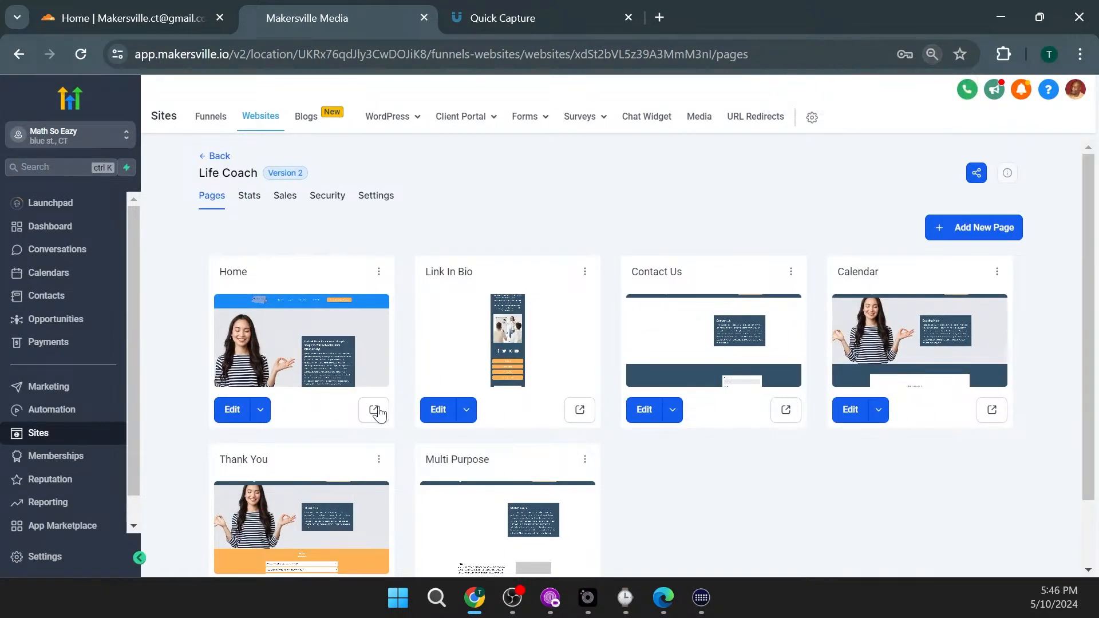
left_click(233, 410)
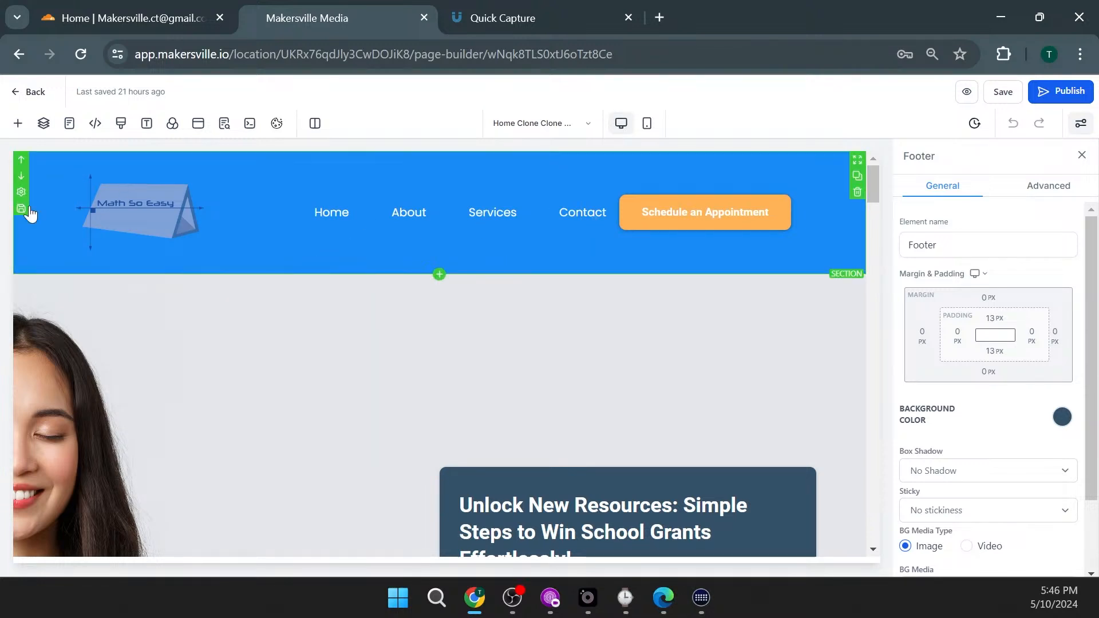
Step: Open the header section's settings and set its background color to red
left_click(52, 162)
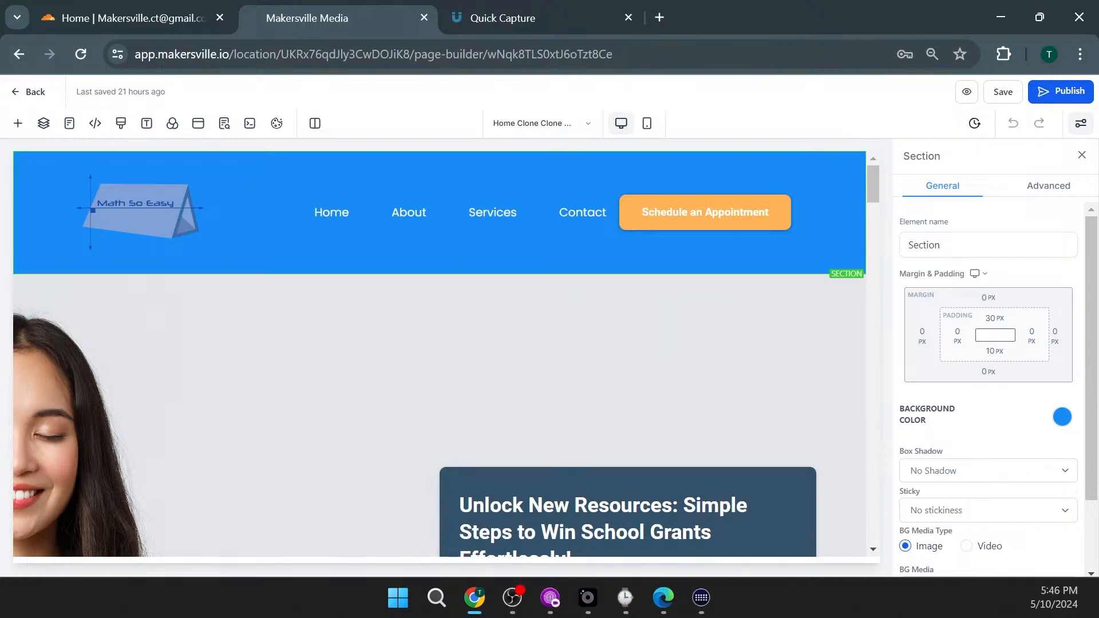
left_click(1063, 420)
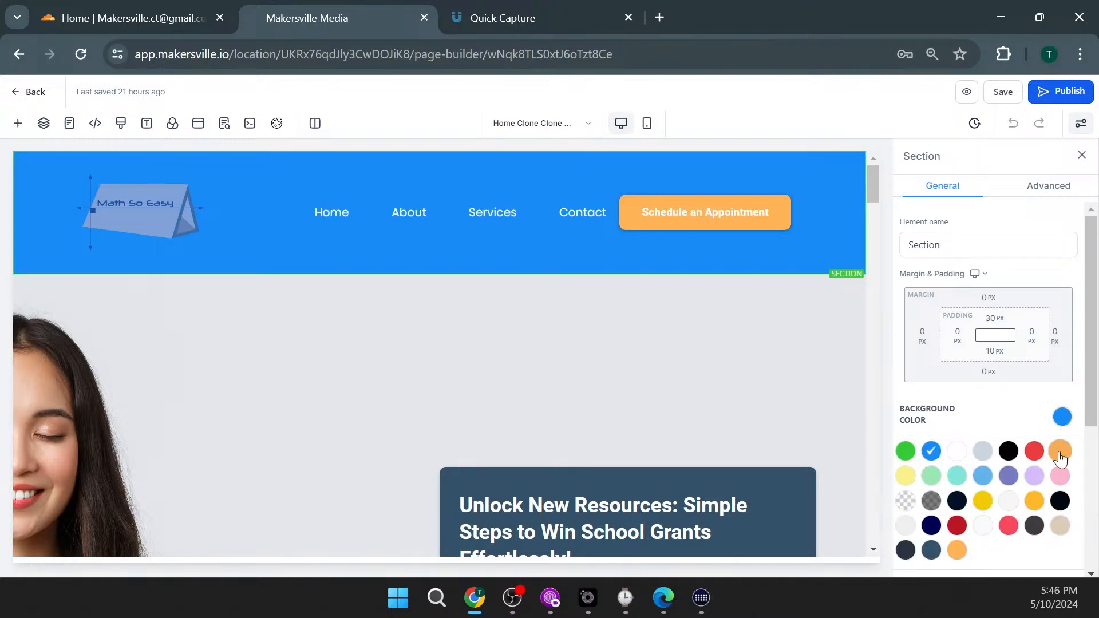
left_click(1036, 452)
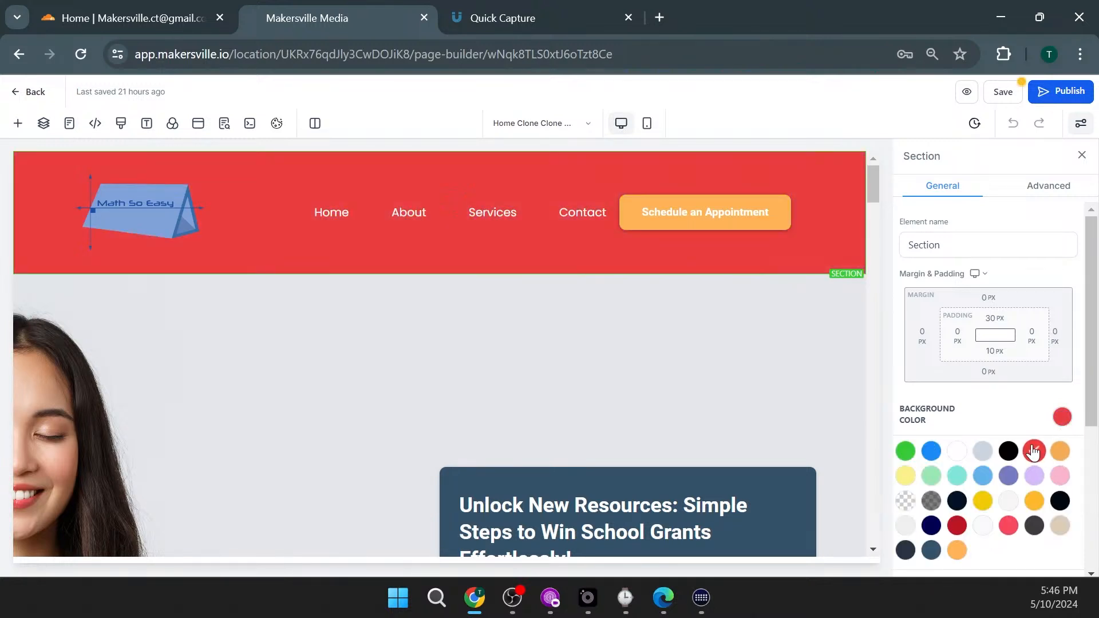
Step: Try pink and dark gray as the header section's background color
left_click(1061, 417)
left_click(1062, 417)
left_click(1059, 476)
left_click(1061, 416)
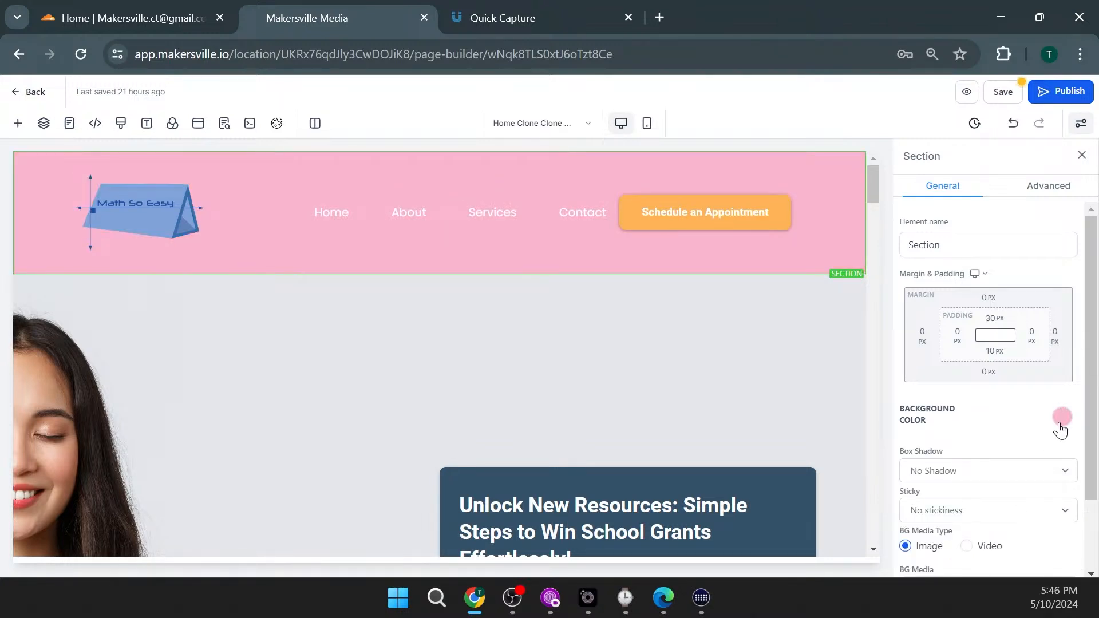
left_click(1061, 422)
left_click(1034, 525)
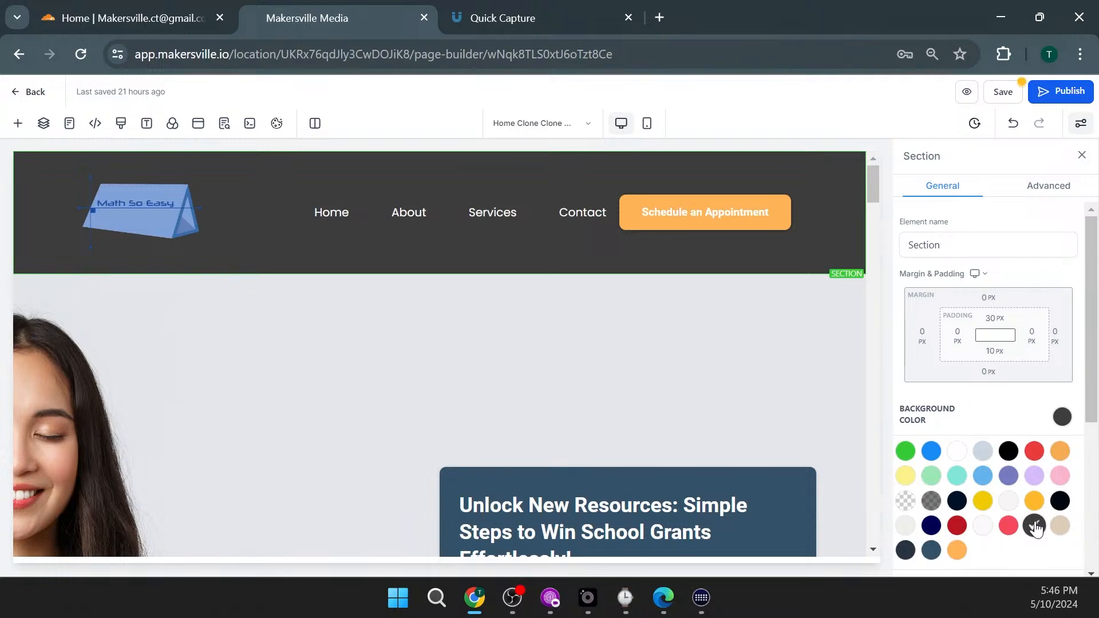
Step: Set the header section's background color to black and close the section settings
left_click(1067, 429)
left_click(1062, 420)
left_click(1014, 455)
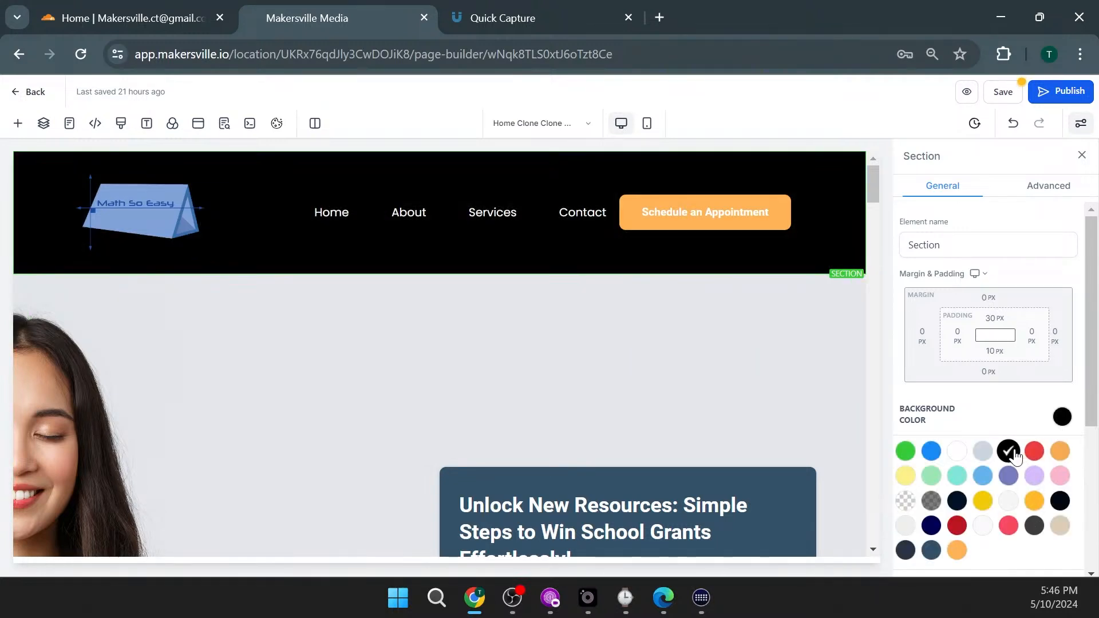
scroll(795, 380, "down", 3)
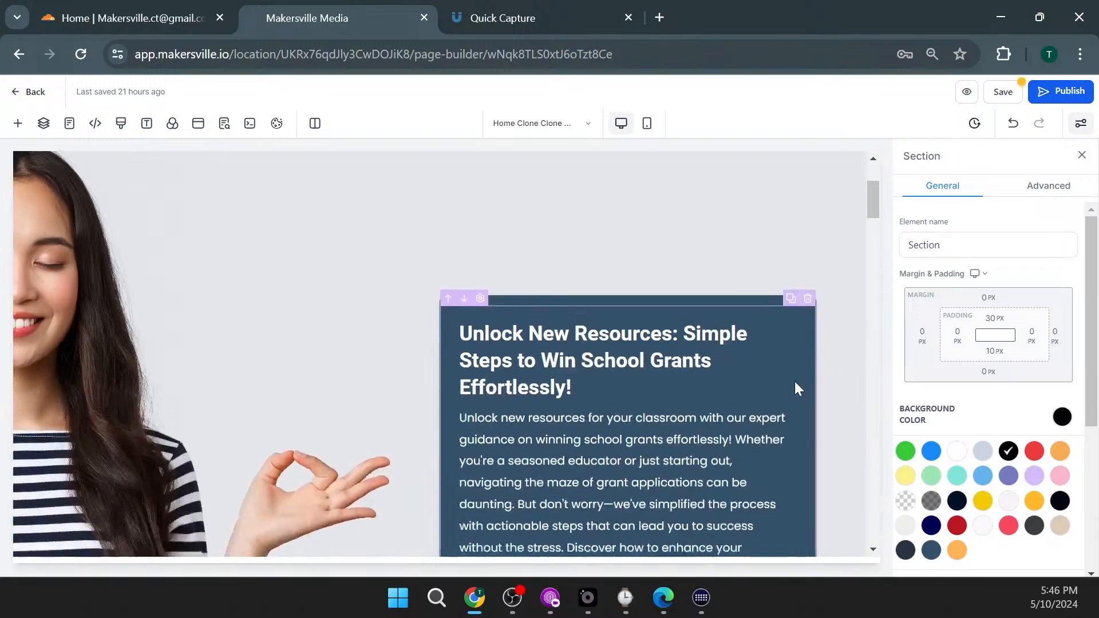
scroll(796, 380, "up", 3)
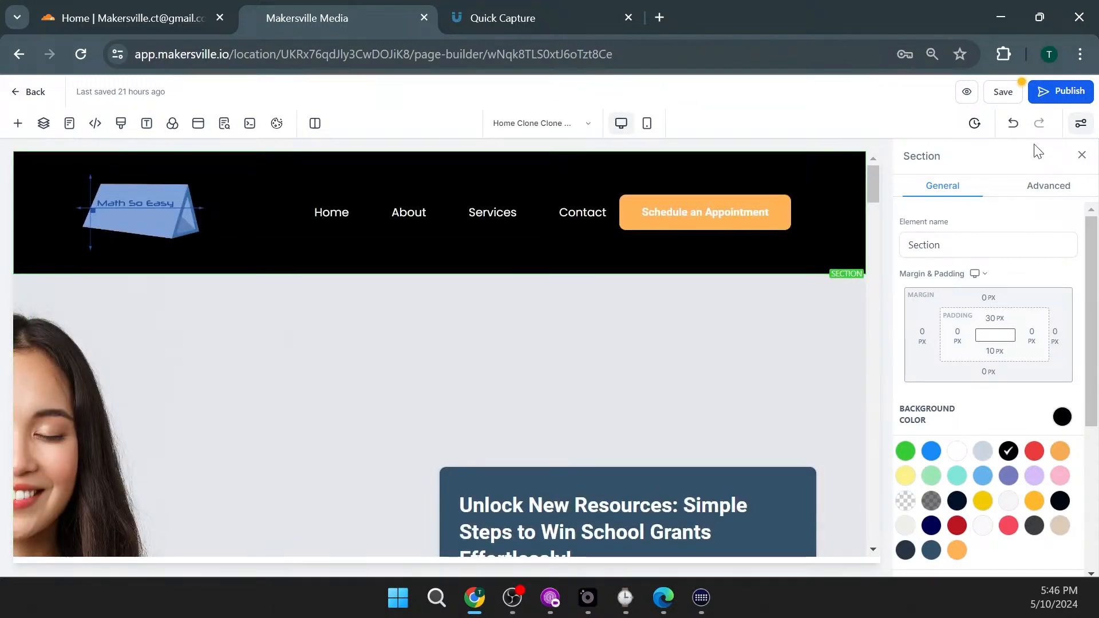
left_click(1080, 156)
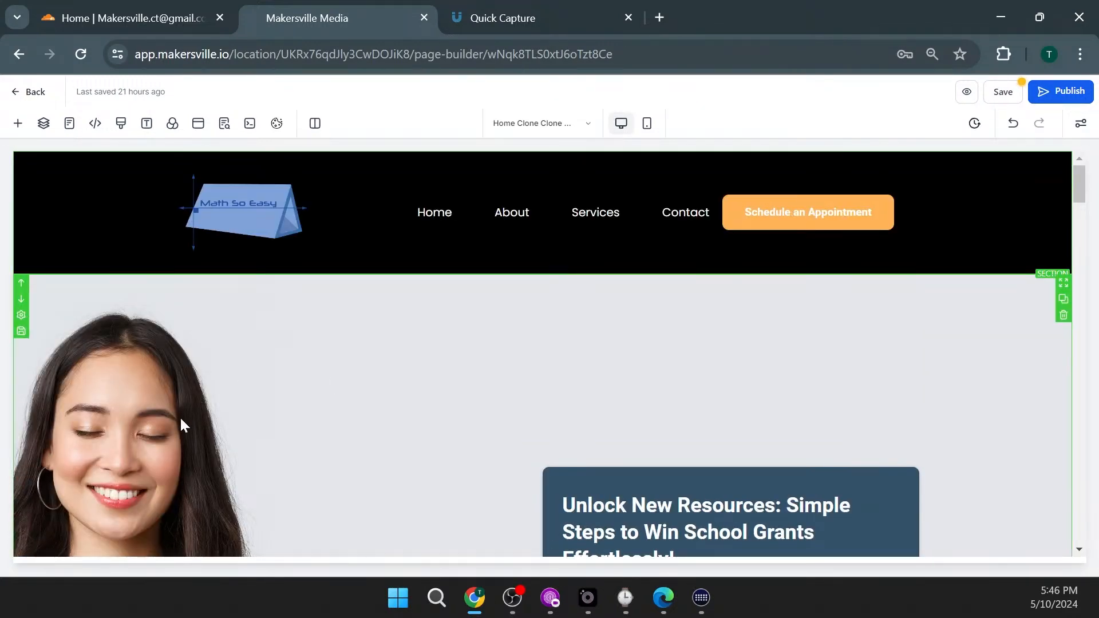
Step: Examine the hero section below the header, including its full background photo and its text card
scroll(376, 441, "down", 4)
scroll(383, 434, "up", 3)
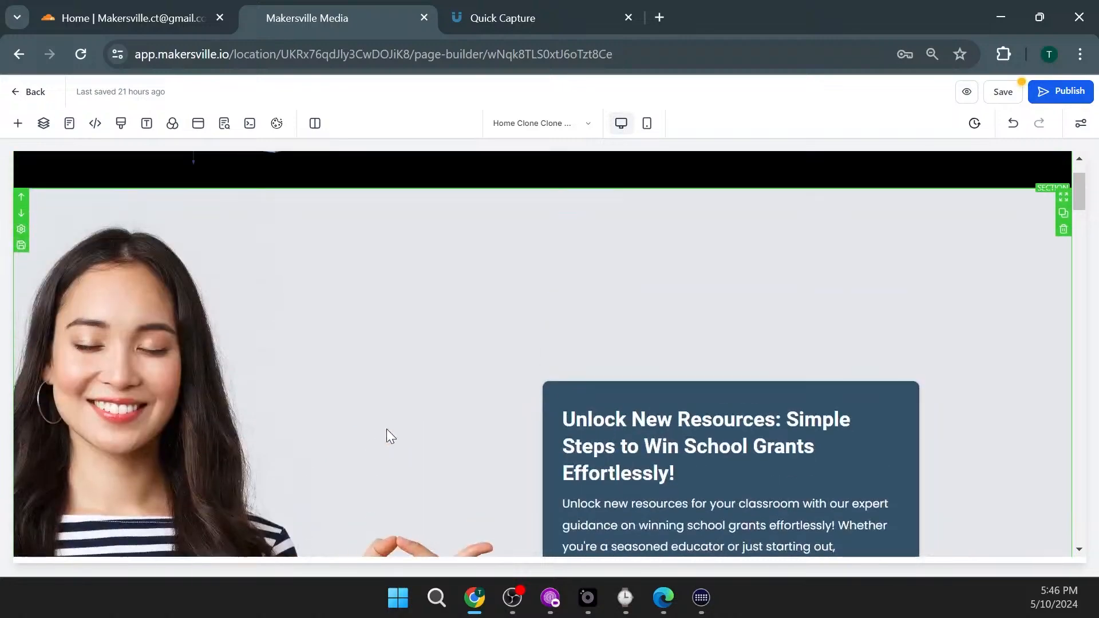
key("ctrl+minus")
key("ctrl+minus")
key("ctrl+minus")
key("ctrl+minus")
key("ctrl+minus")
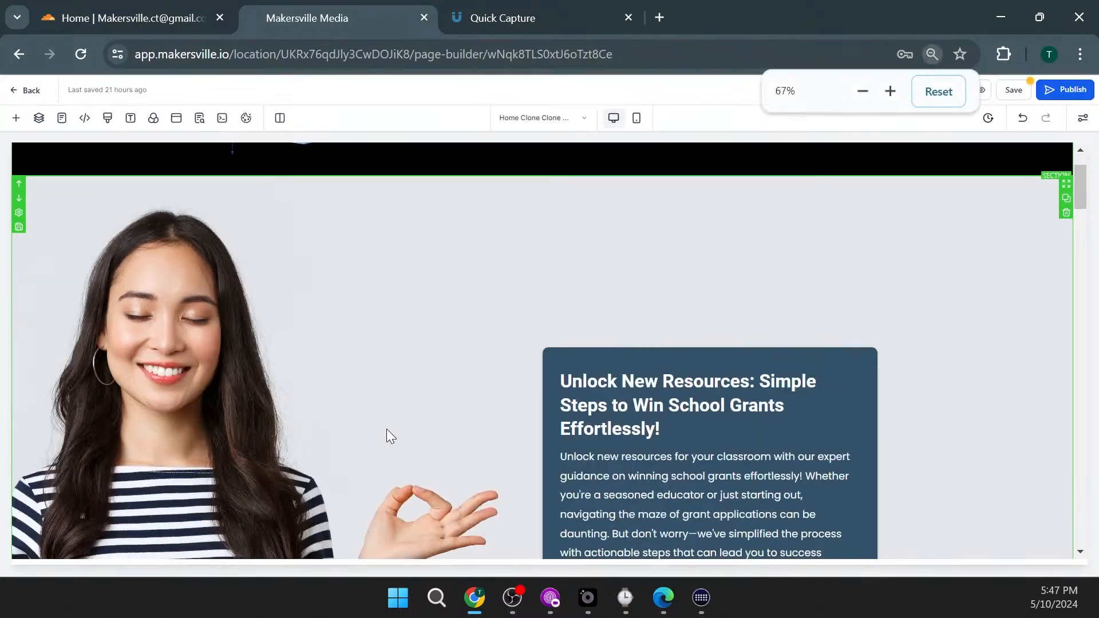
scroll(681, 389, "down", 4)
scroll(690, 393, "up", 4)
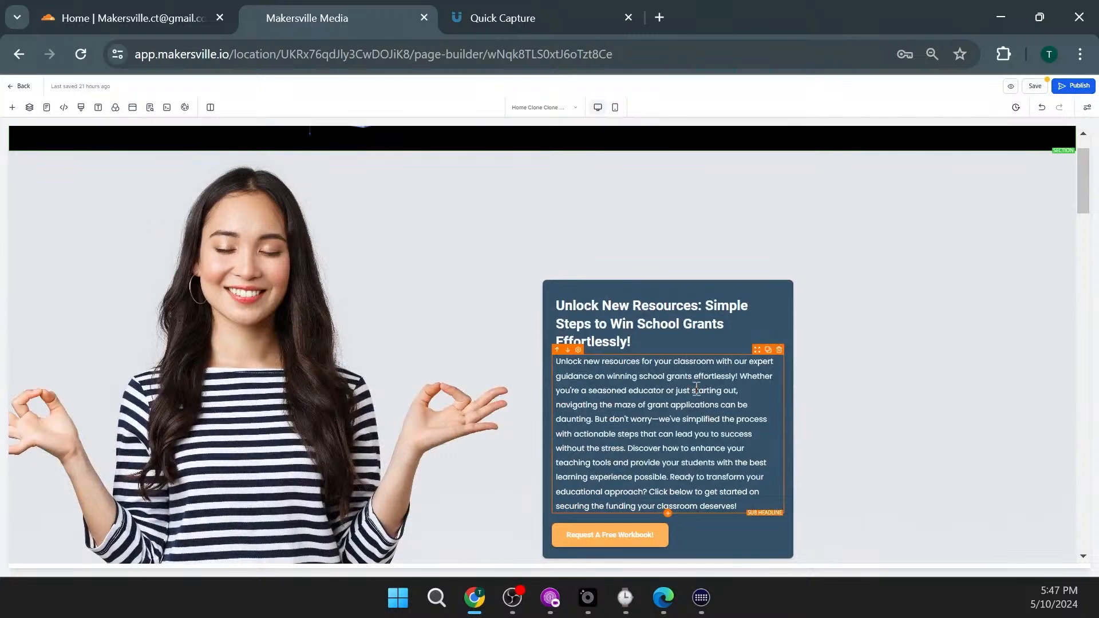
scroll(697, 394, "down", 4)
scroll(698, 412, "up", 5)
scroll(858, 321, "down", 1)
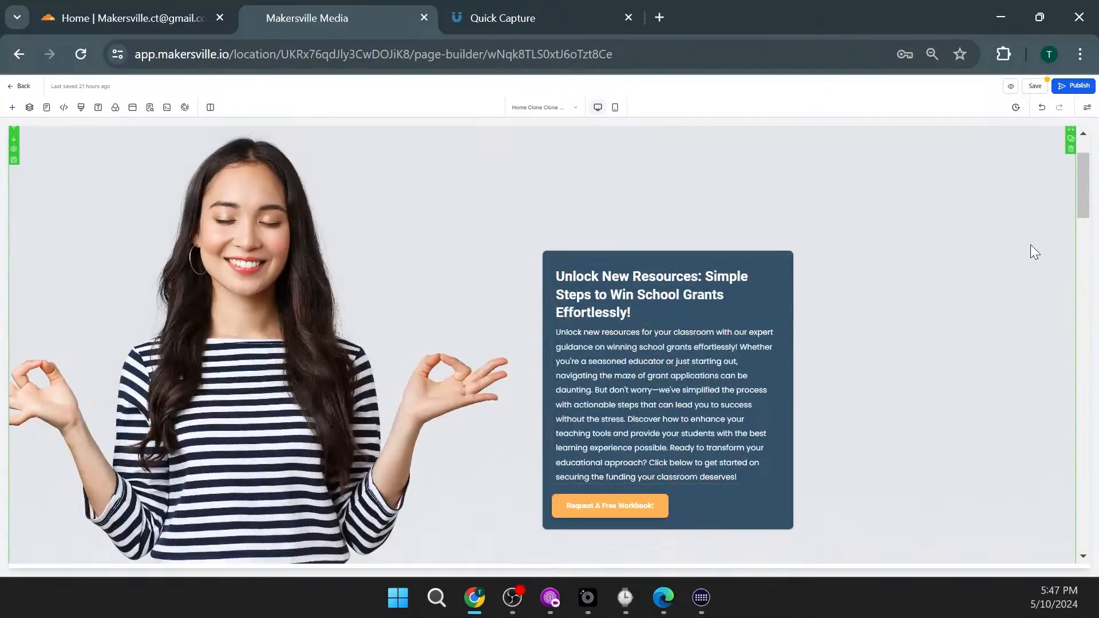
Step: Open the hero section's settings and inspect its row and first column in the page's layer structure
left_click(1005, 261)
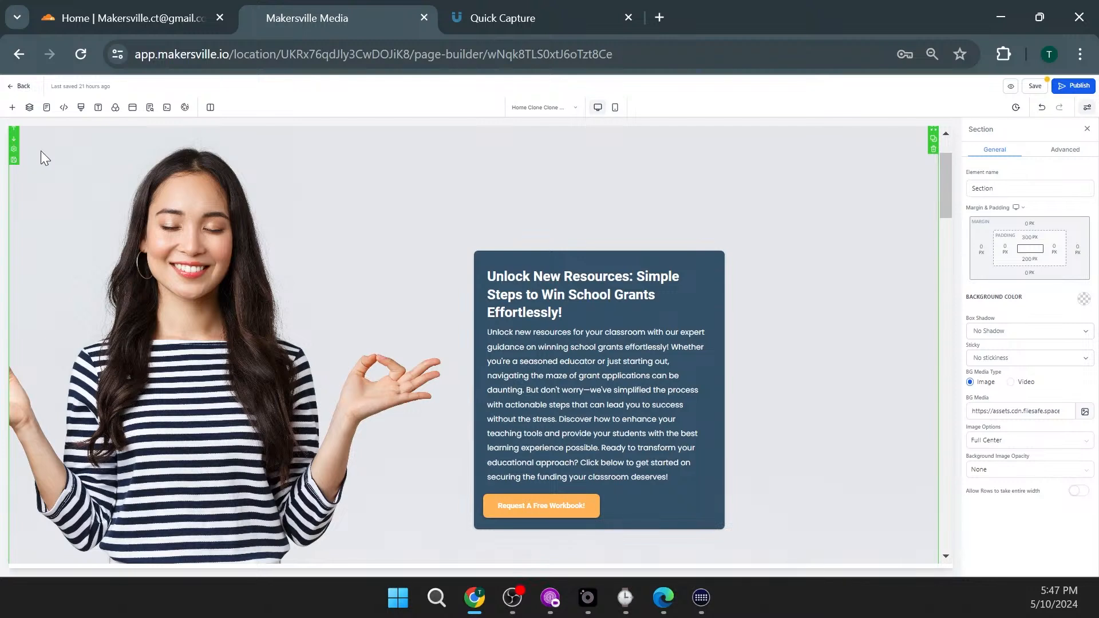
left_click(29, 107)
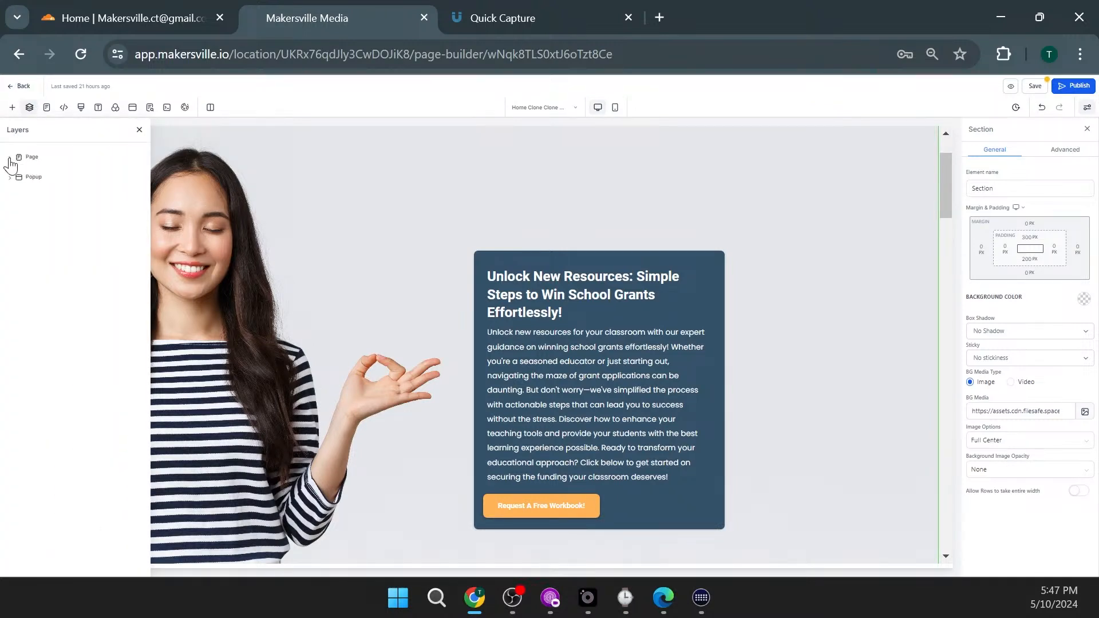
left_click(9, 158)
left_click(36, 177)
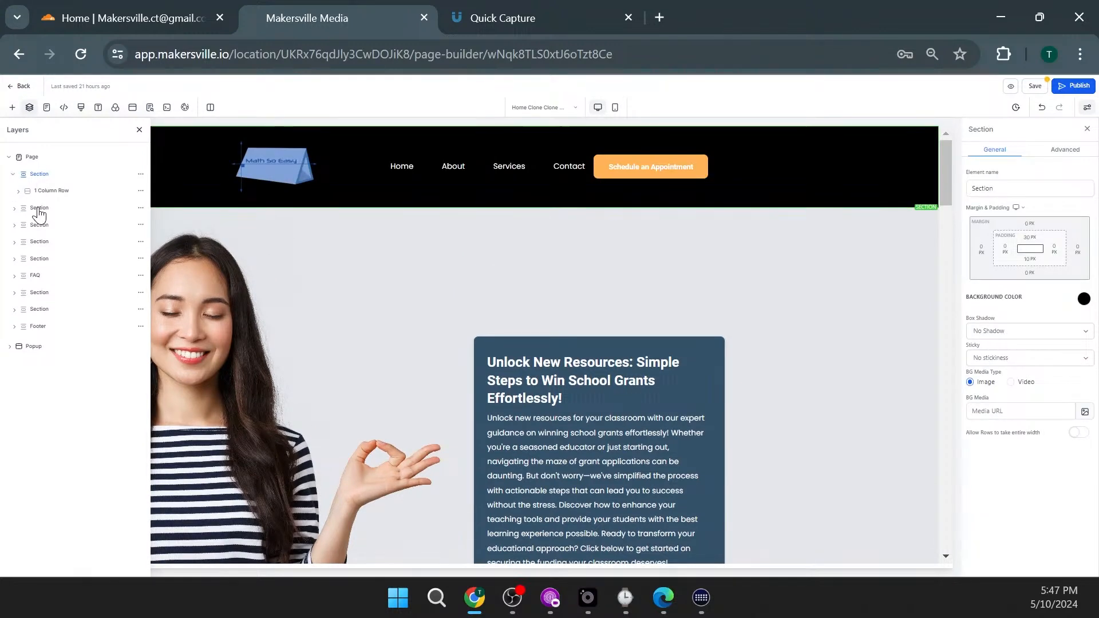
left_click(39, 210)
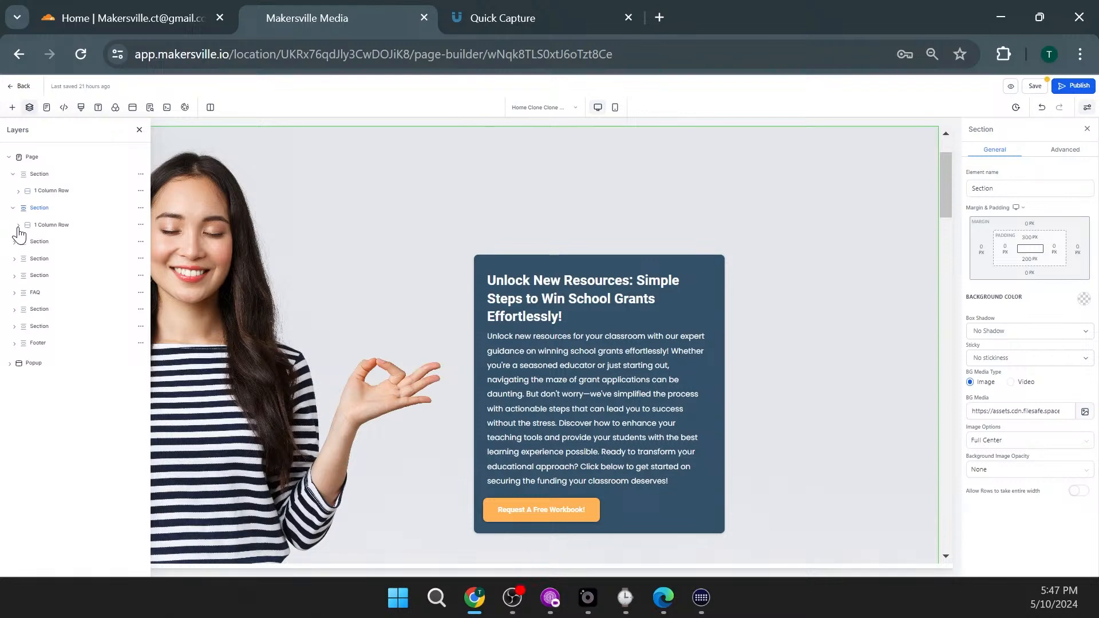
left_click(18, 226)
left_click(55, 243)
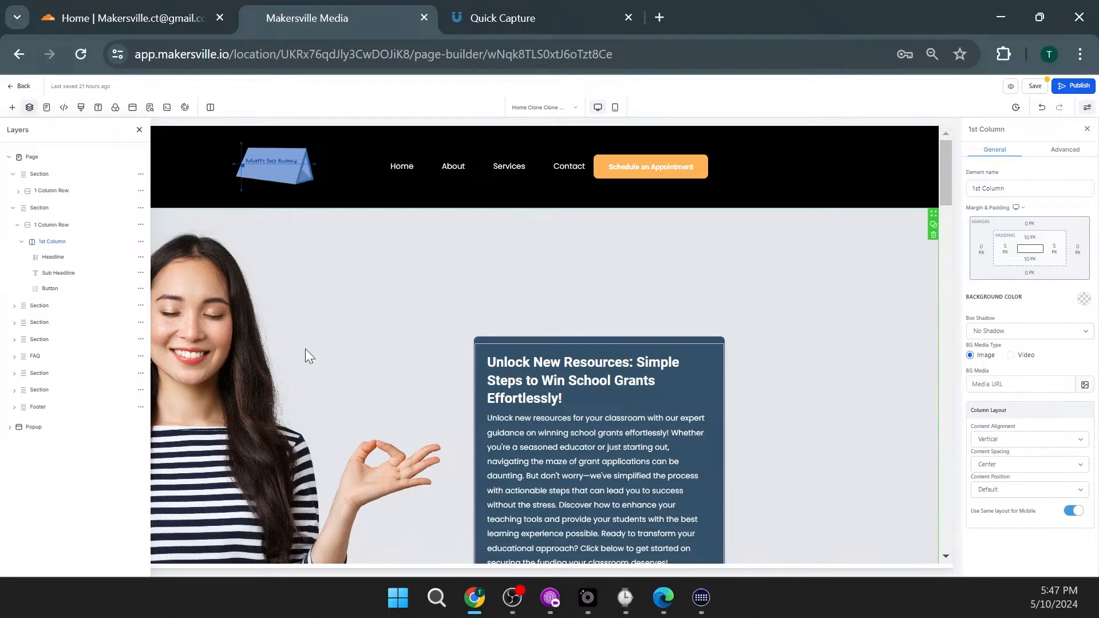
left_click(53, 226)
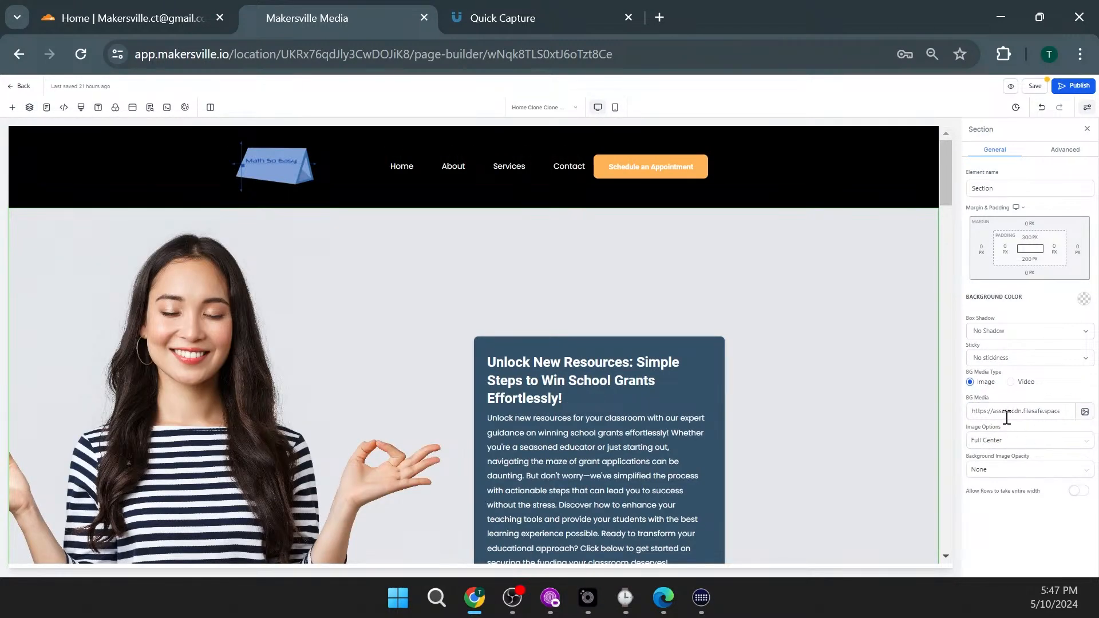
Step: Copy the hero section's background media URL and view the image in a new browser tab, returning to the page builder
left_click(1000, 415)
triple_click(1008, 410)
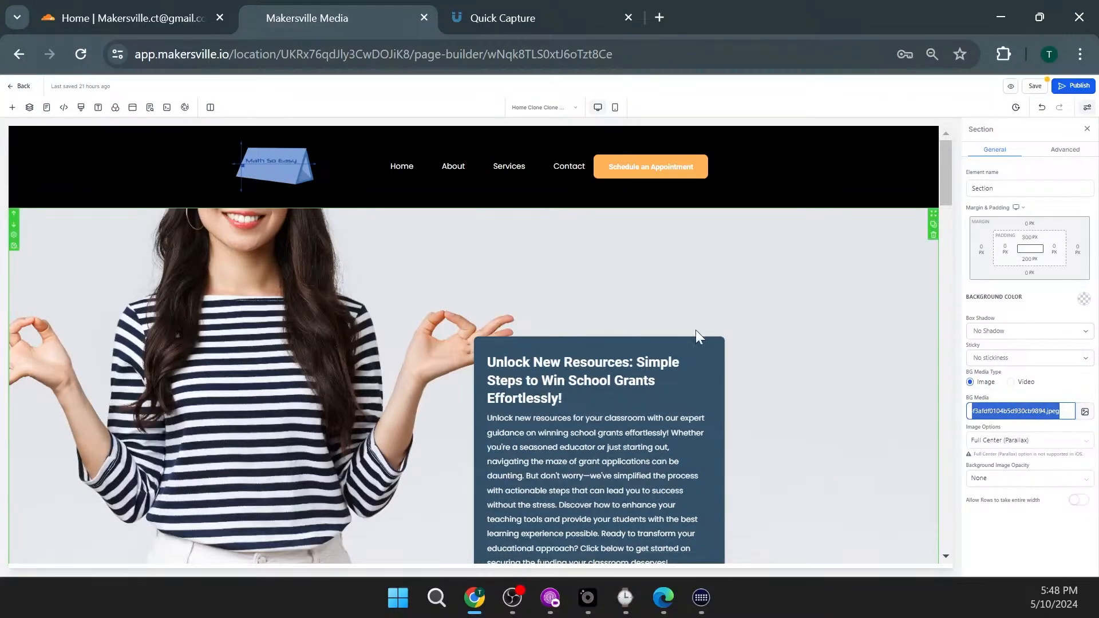
left_click(661, 16)
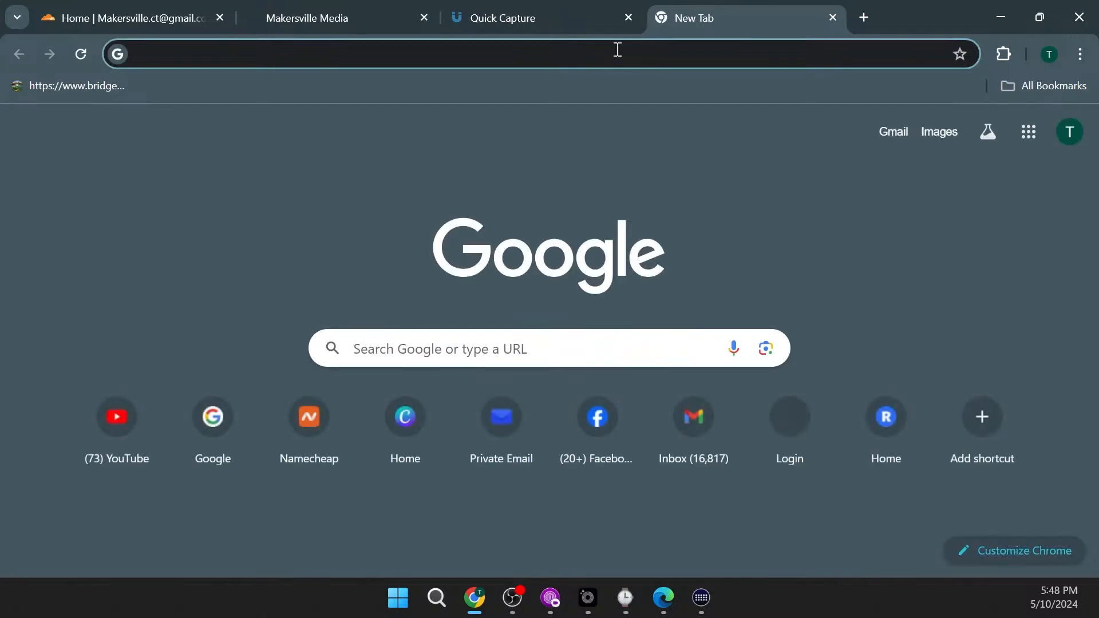
left_click(613, 54)
type("https://assets.cdn.filesafe.space/jcEKoOF2TKiEyPXqmAdw/media/64f3afdf0104b5d930cb9894.jpeg")
key("Return")
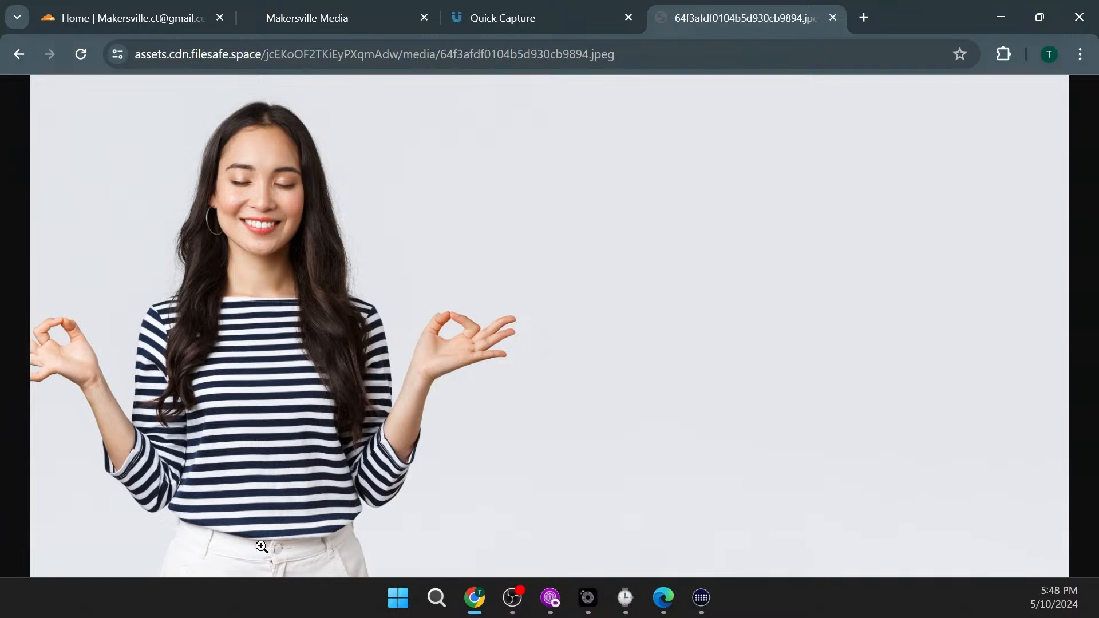
left_click(372, 17)
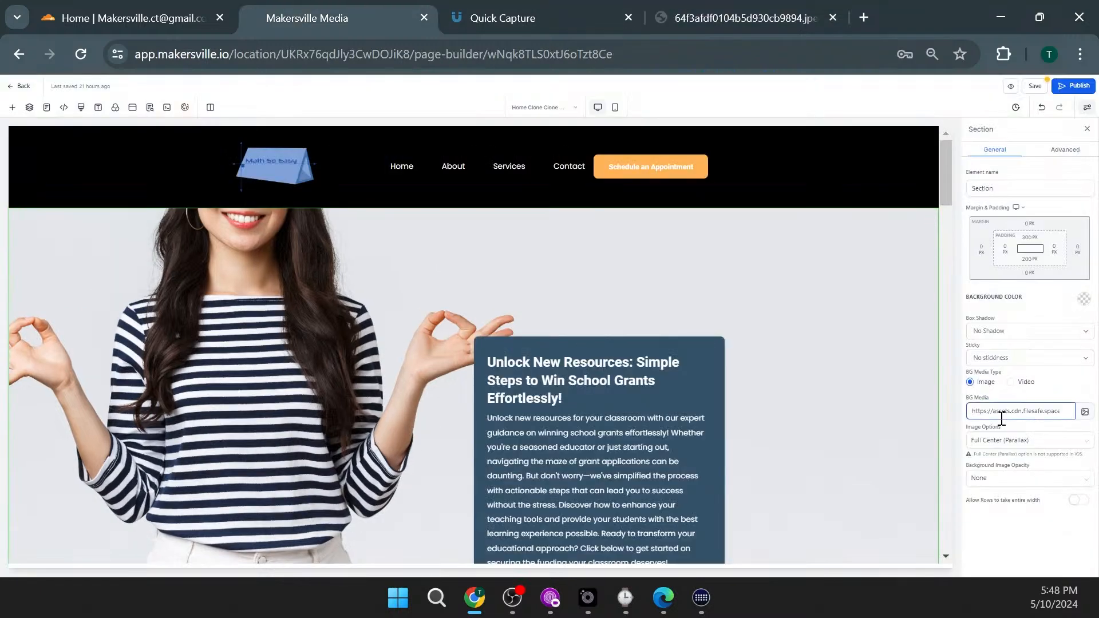
Step: Replace the hero section's background image with Untitled design (10).png from the media library and set its image option to Fill 100% Width
left_click(1083, 413)
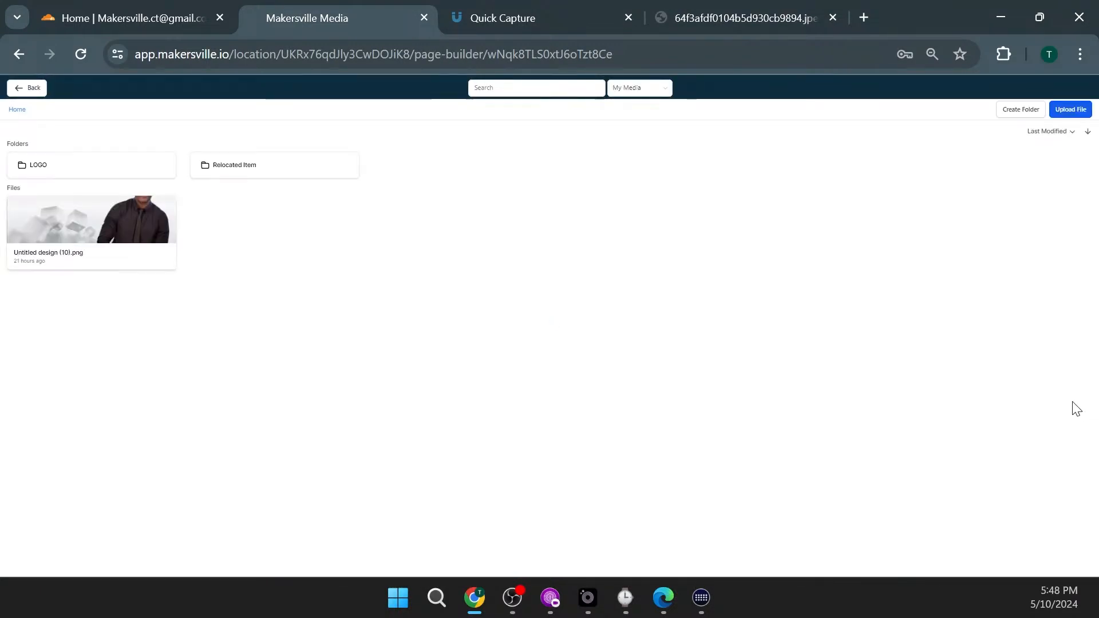
left_click(93, 228)
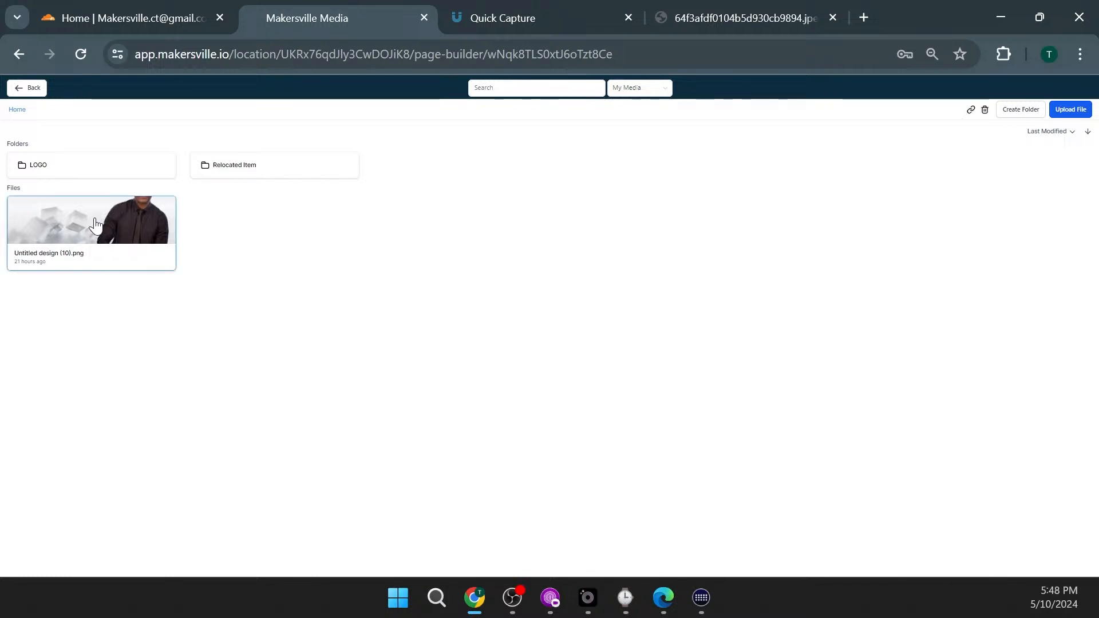
mouse_move(946, 204)
left_mouse_down()
mouse_move(950, 246)
mouse_move(947, 197)
left_mouse_up()
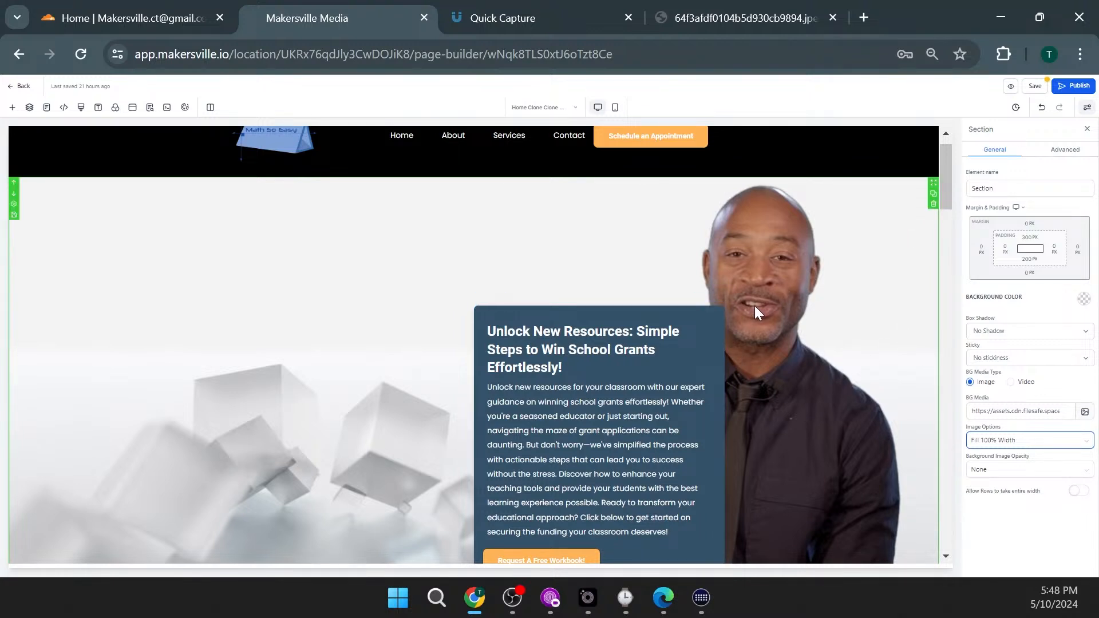
Step: Copy the hero card's headline "Unlock New Resources: Simple Steps to Win School Grants Effortlessly!" into the untitled Google Docs document
left_click(626, 314)
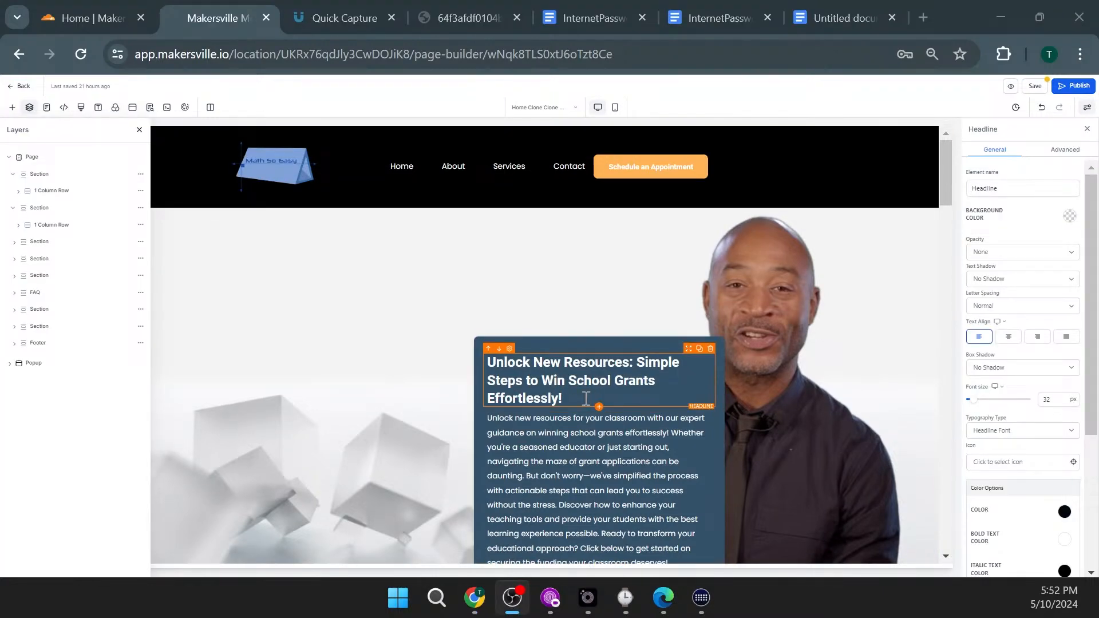
left_click_drag(585, 398, 479, 362)
key("ctrl+c")
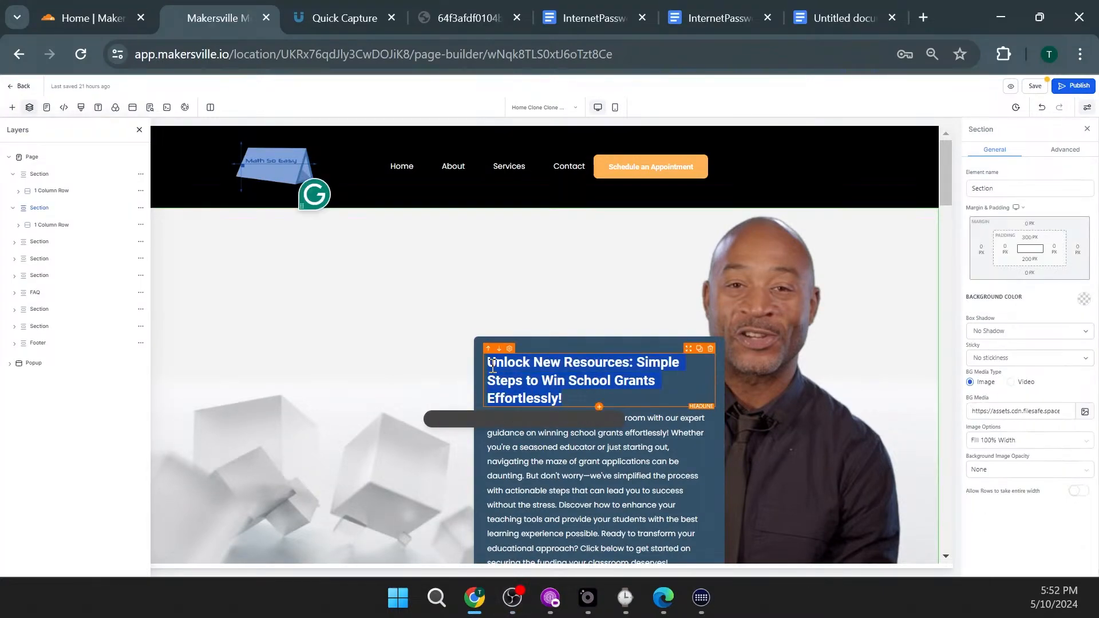
right_click(543, 379)
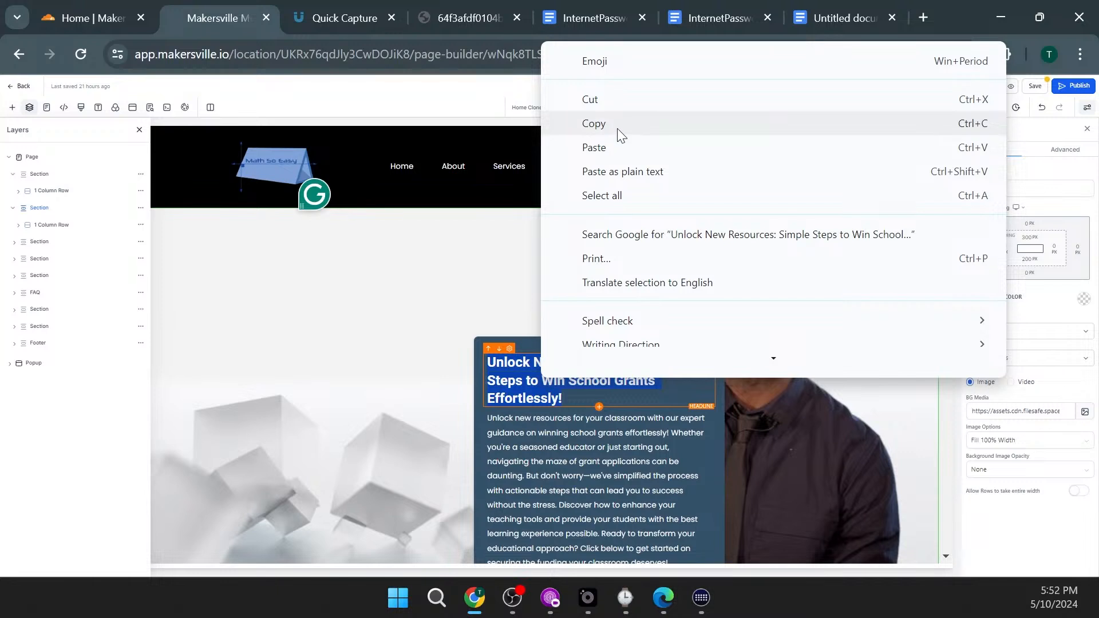
left_click(616, 127)
left_click(824, 18)
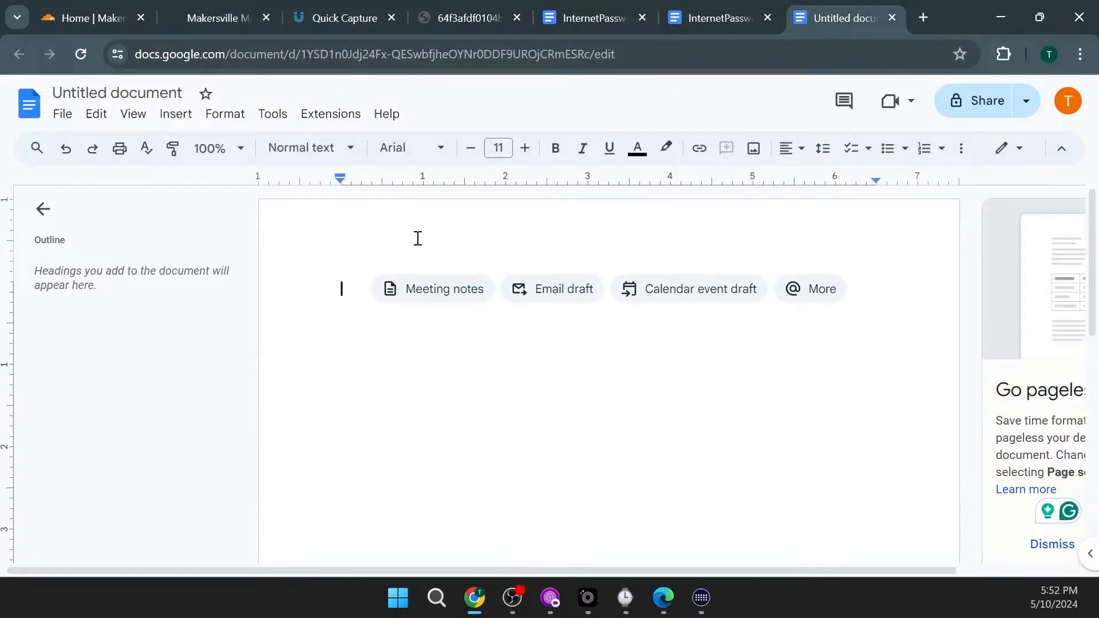
key("ctrl+v")
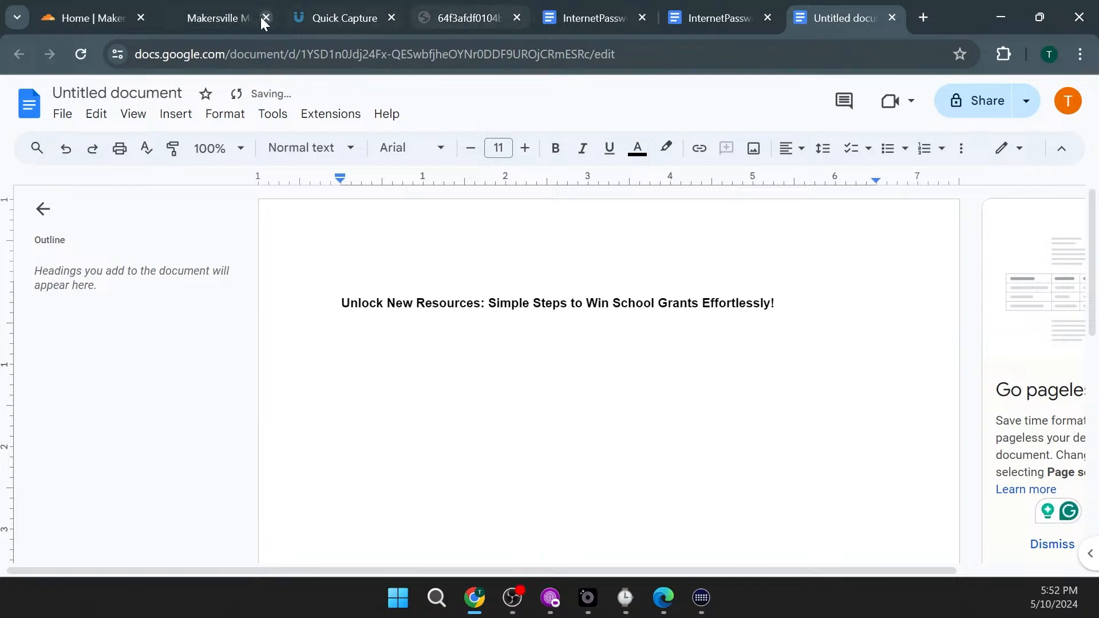
Step: Copy the hero card's sub-headline paragraph from the page builder and paste it below the headline in the untitled Google Docs document
left_click(204, 18)
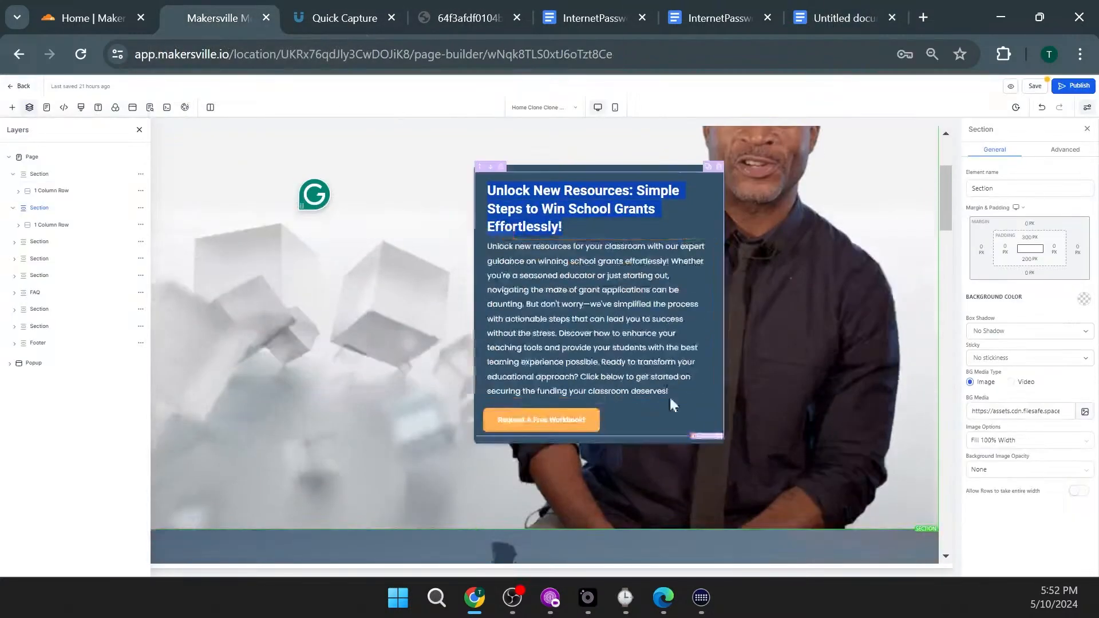
left_click_drag(670, 394, 465, 245)
right_click(582, 322)
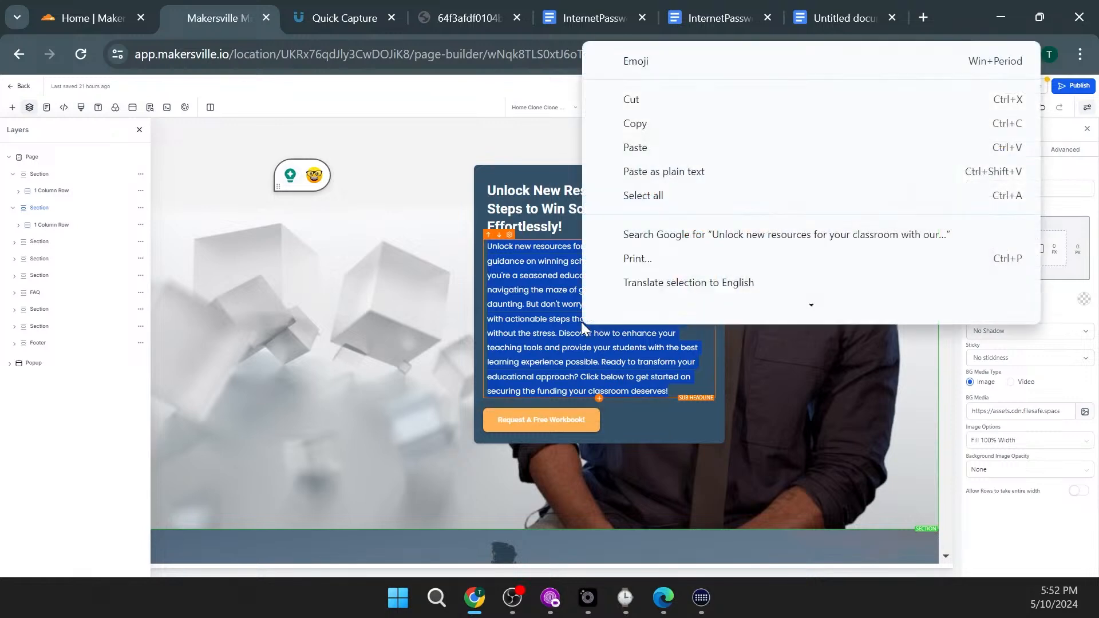
left_click(650, 126)
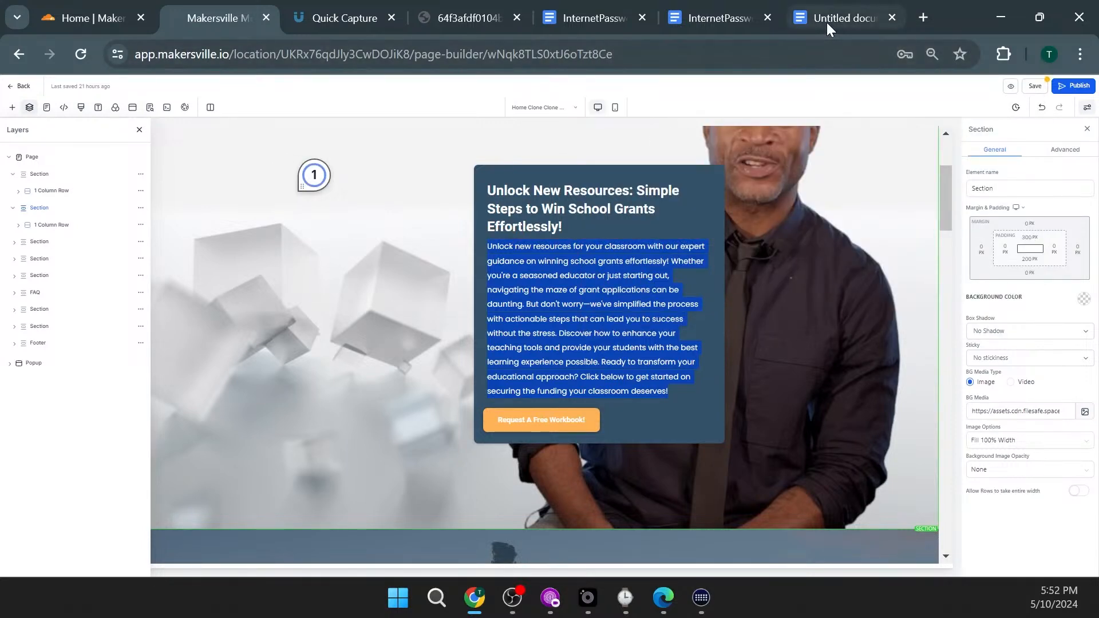
left_click(826, 23)
right_click(426, 361)
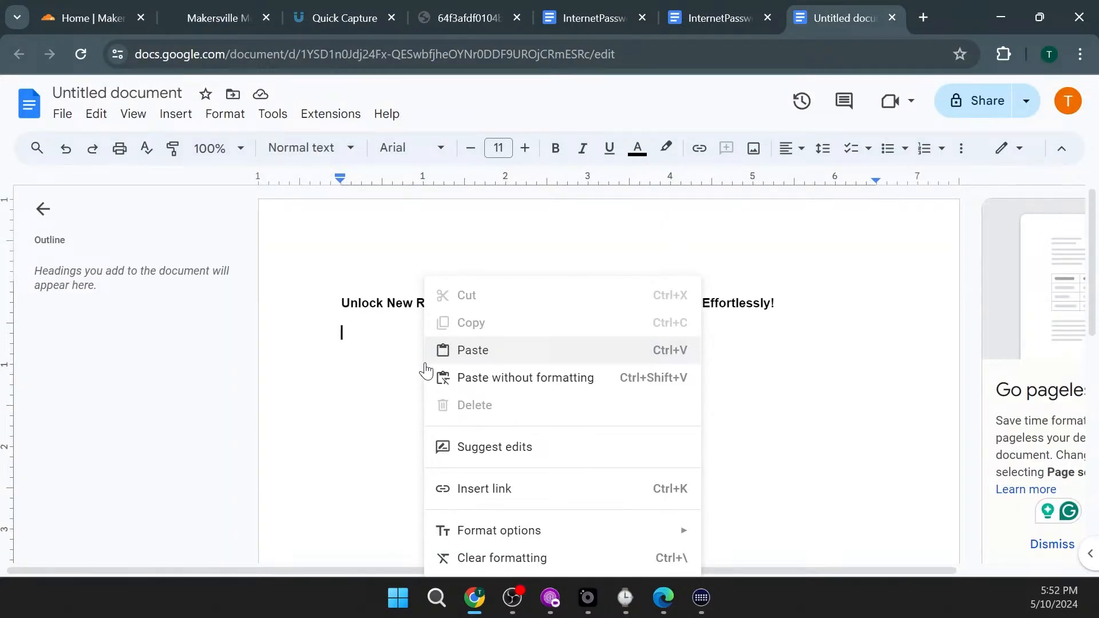
left_click(472, 359)
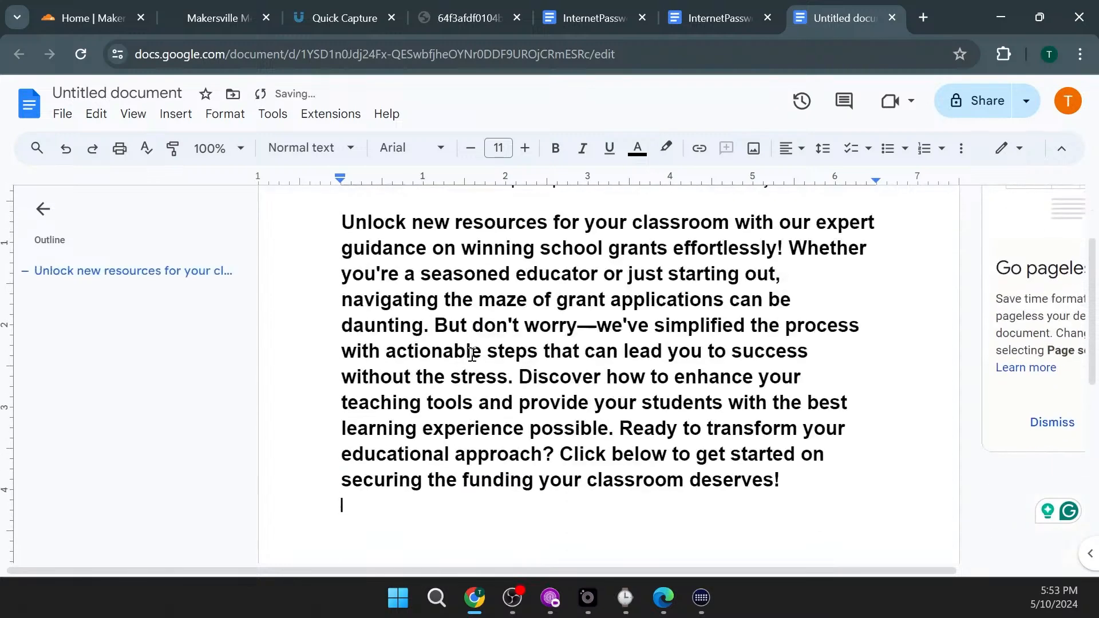
scroll(532, 473, "up", 3)
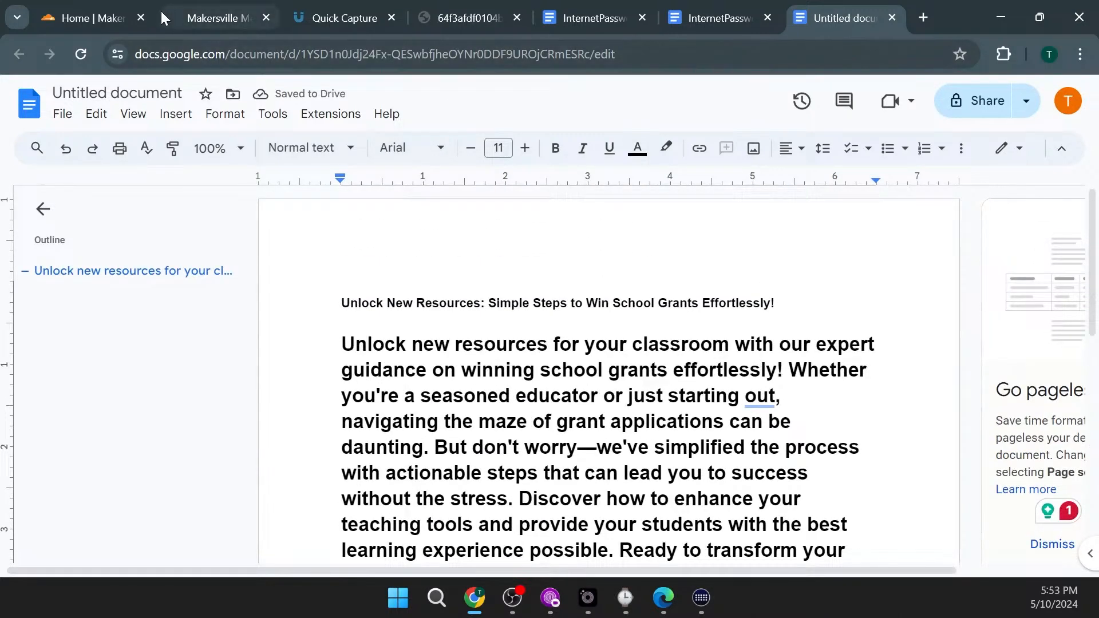
Step: Return to the page builder and delete the hero section's text card together with its row
left_click(192, 19)
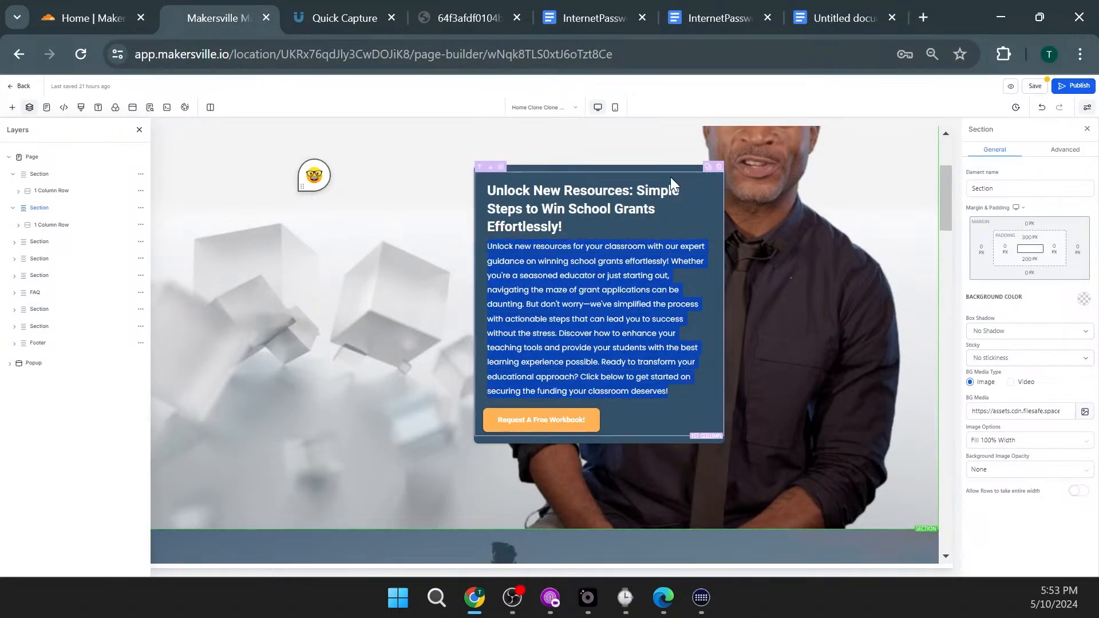
left_click(718, 161)
scroll(576, 378, "up", 2)
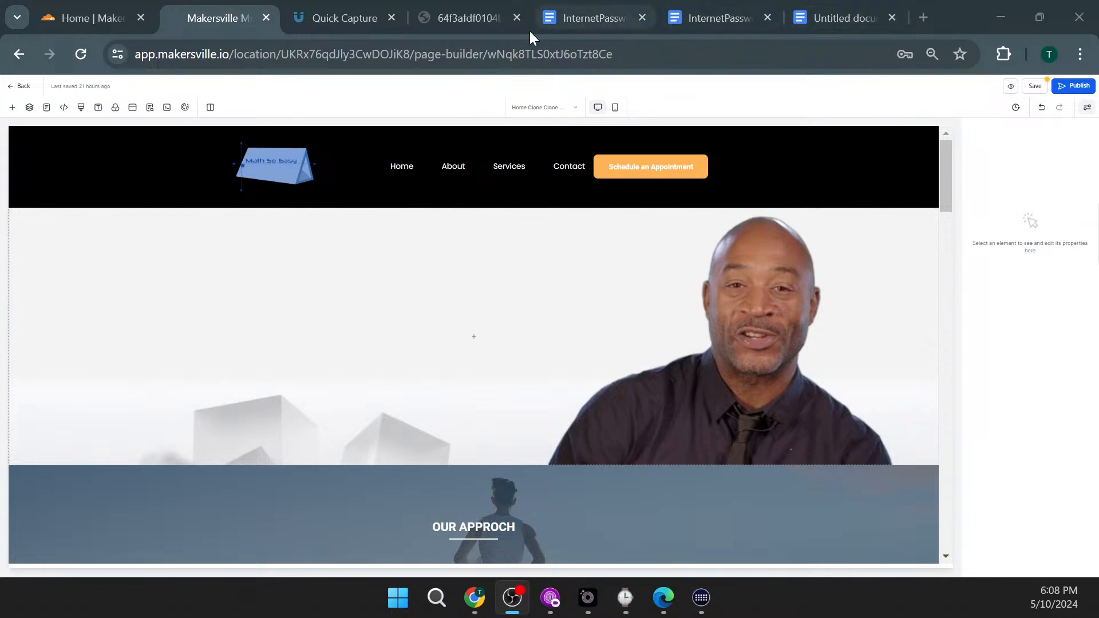
Step: Review the original hero image in its browser tab and examine the approach and services sections of the Home page
left_click(475, 23)
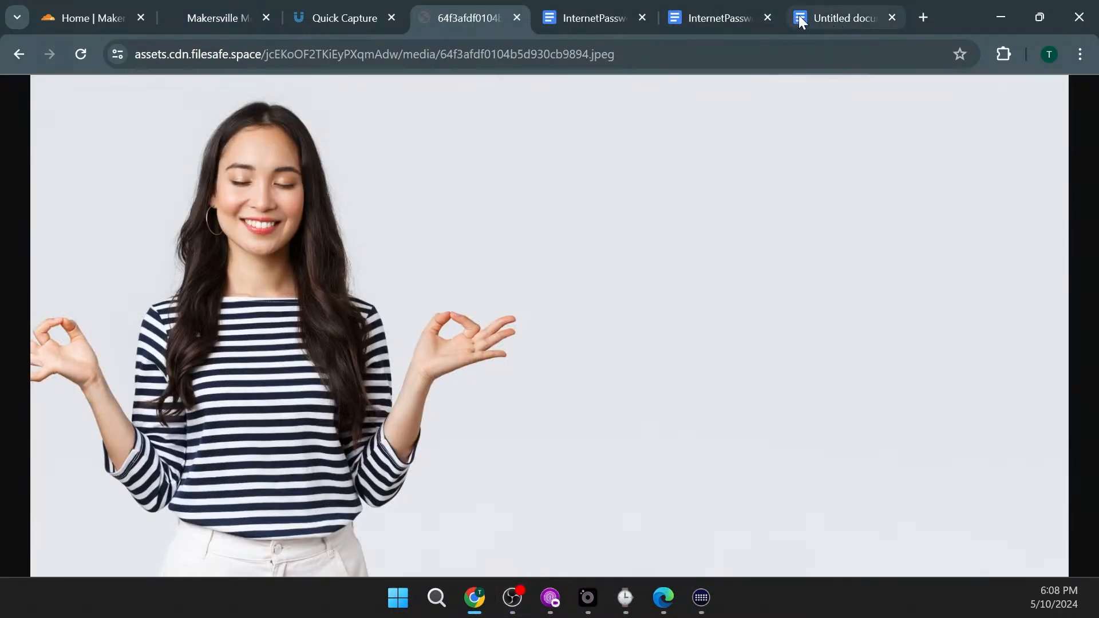
left_click(204, 18)
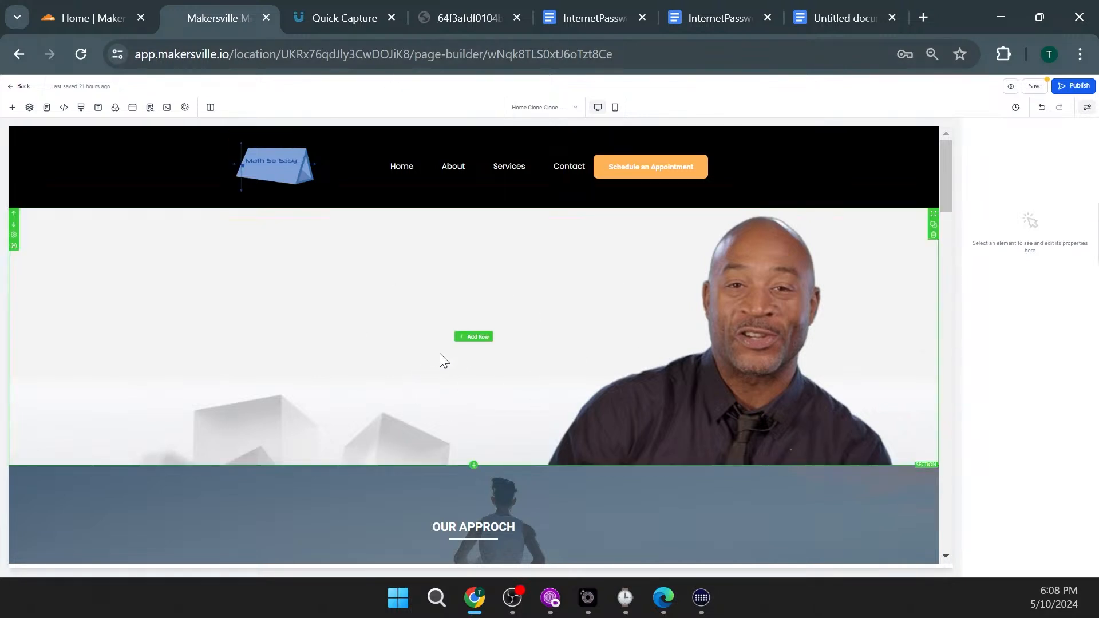
scroll(441, 355, "down", 10)
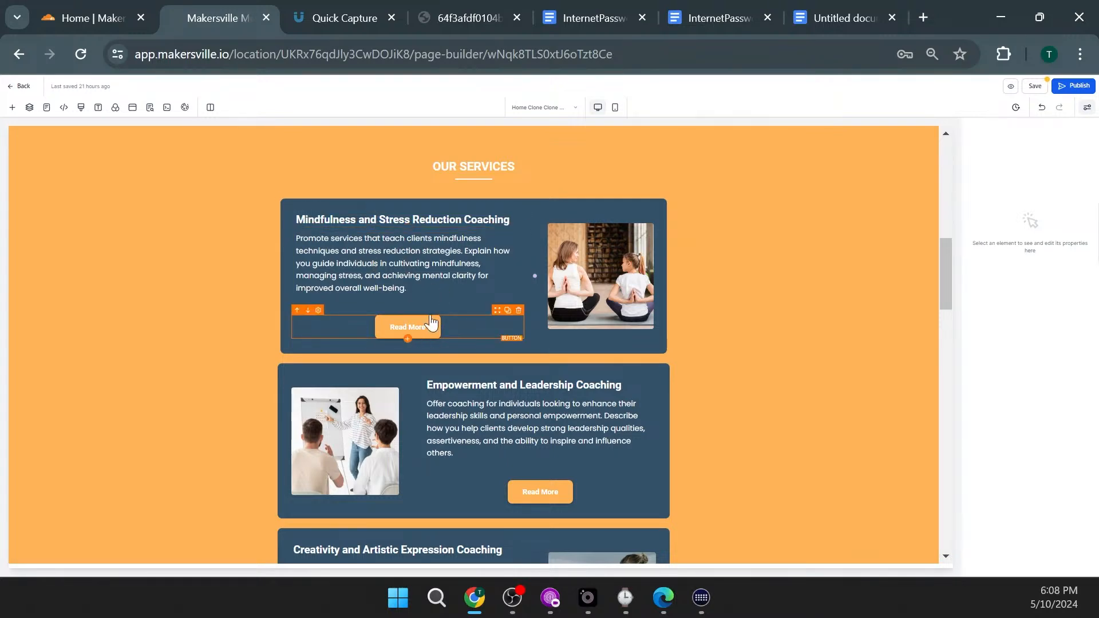
scroll(438, 316, "up", 10)
scroll(434, 310, "down", 11)
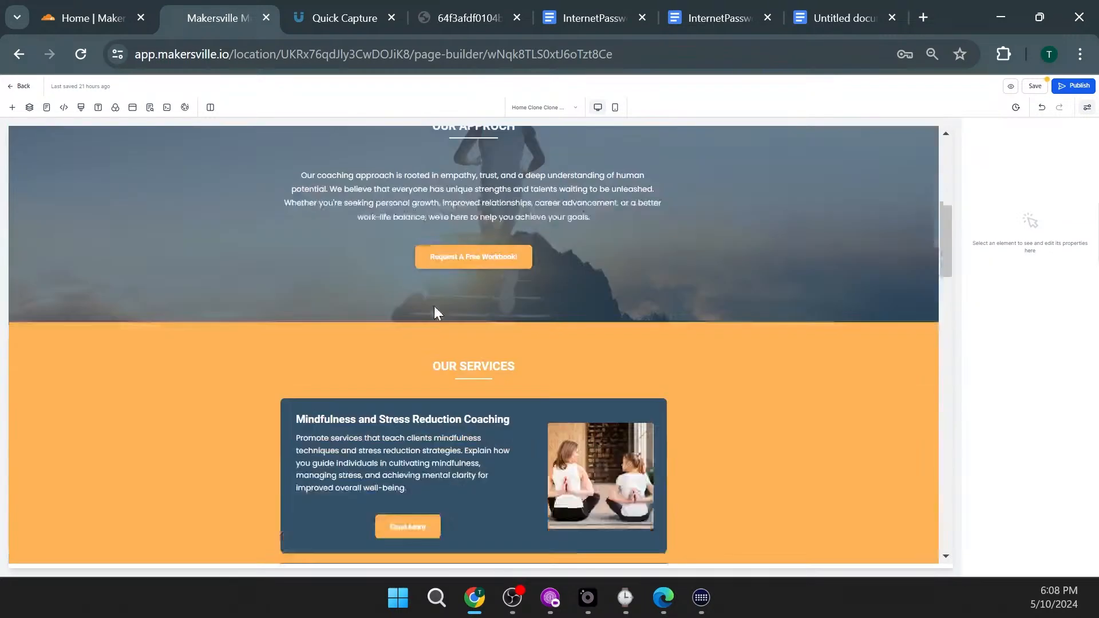
scroll(514, 236, "down", 3)
scroll(513, 238, "up", 12)
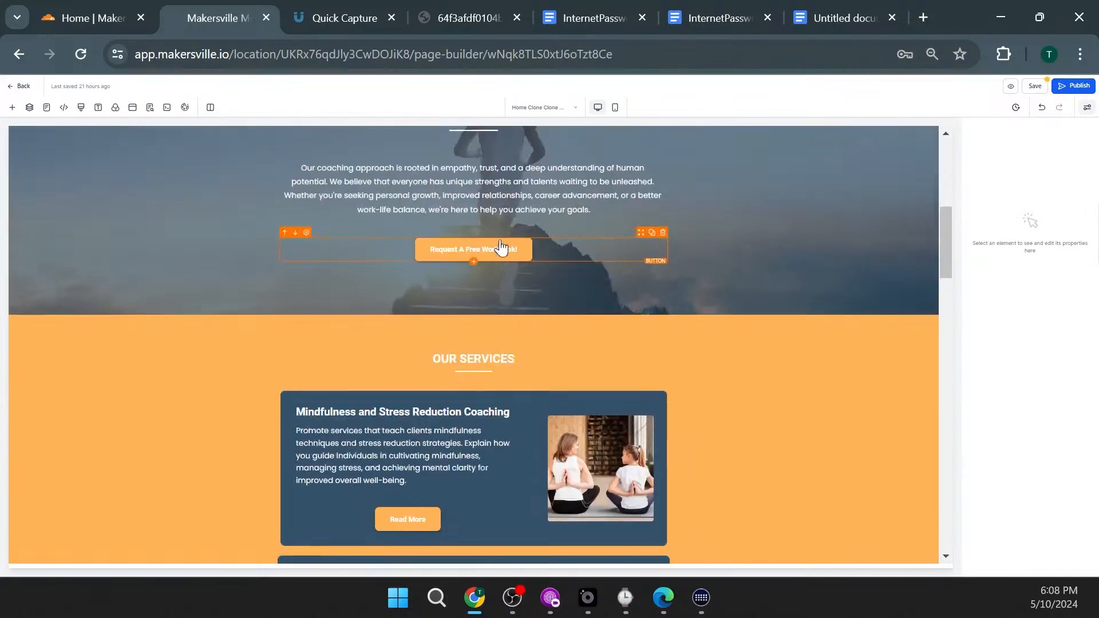
Step: Add a one-column row to the hero section of the Home page
scroll(512, 241, "up", 2)
scroll(545, 375, "down", 5)
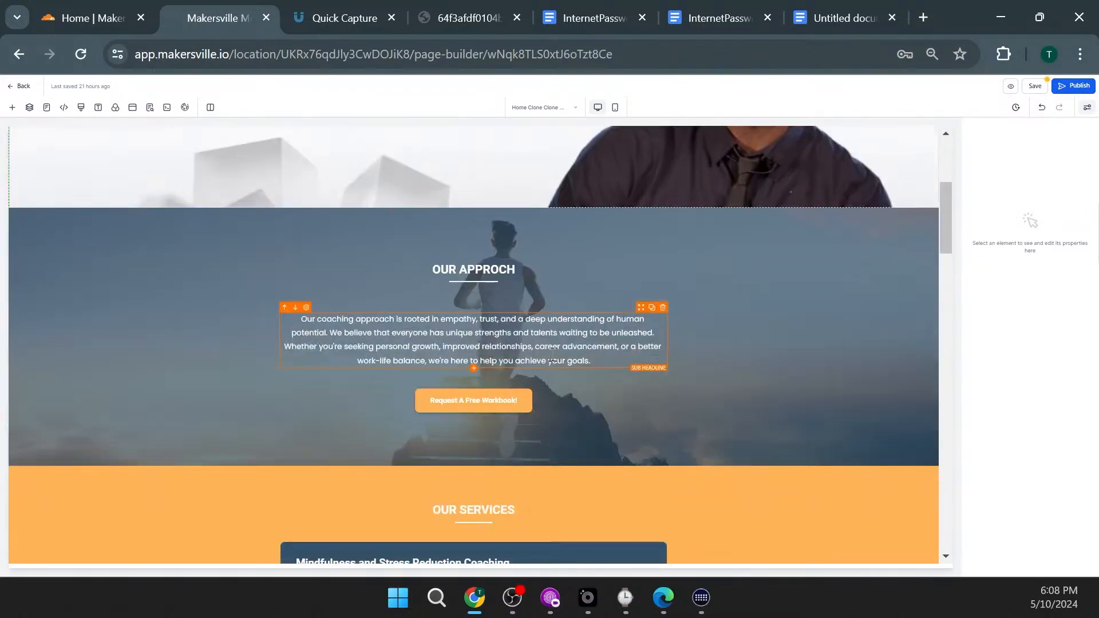
scroll(421, 346, "up", 4)
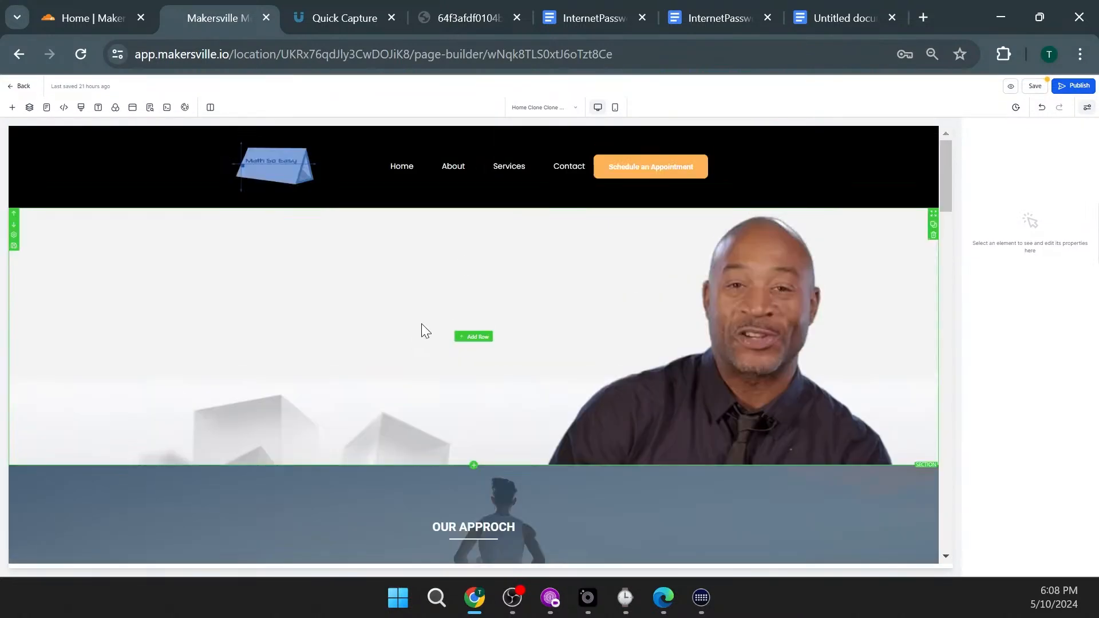
left_click(474, 337)
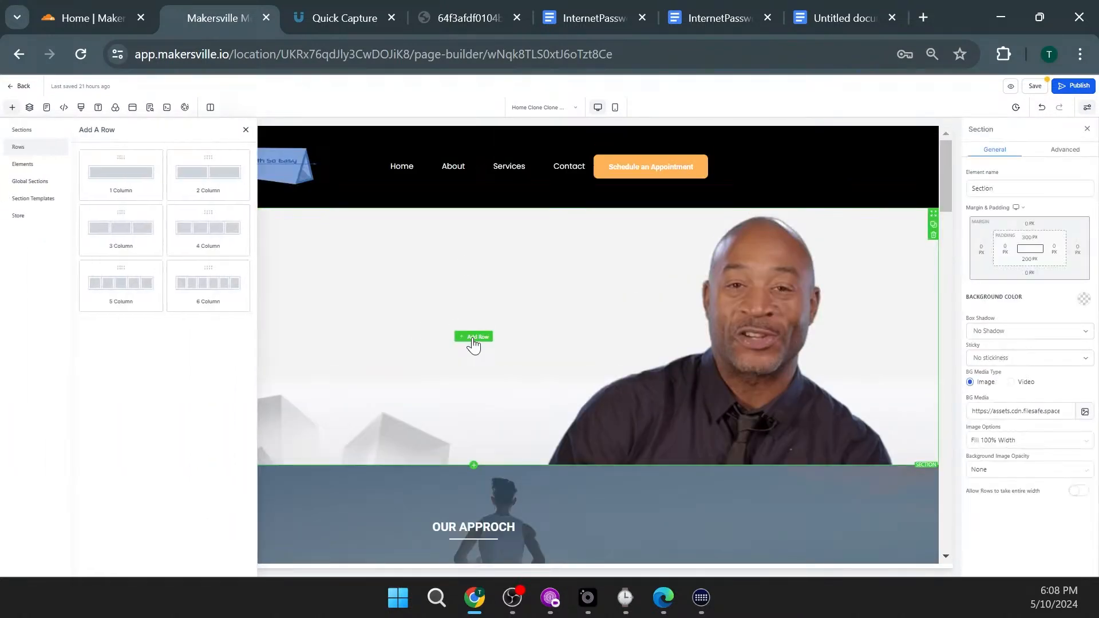
left_click(122, 172)
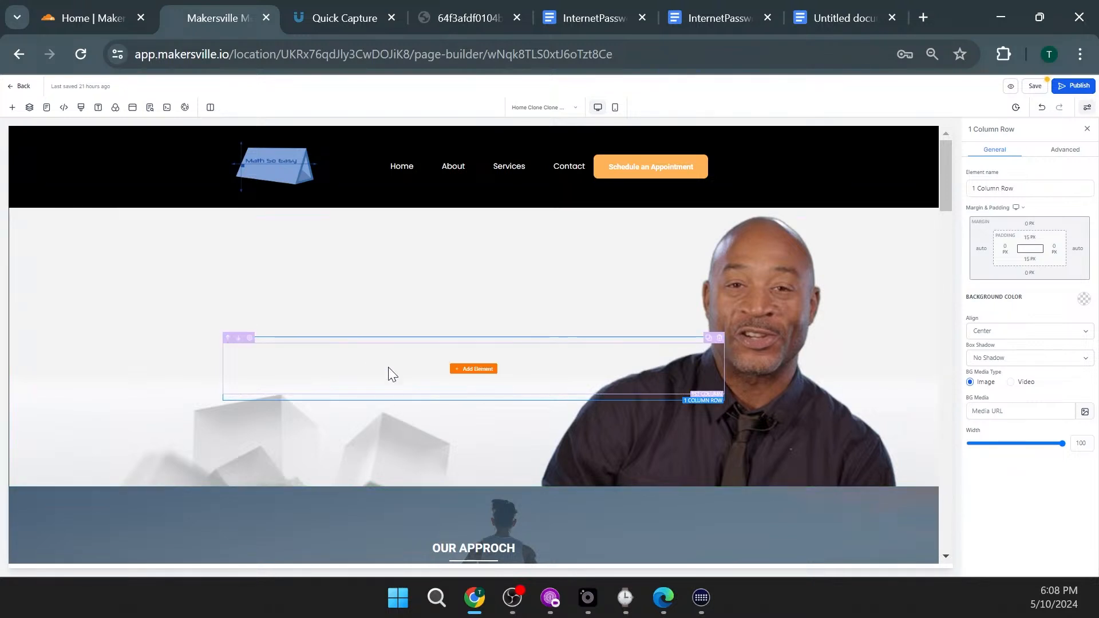
Step: Check which background color the "Empowerment and Leadership Coaching" card row in the services section uses
left_click(260, 366)
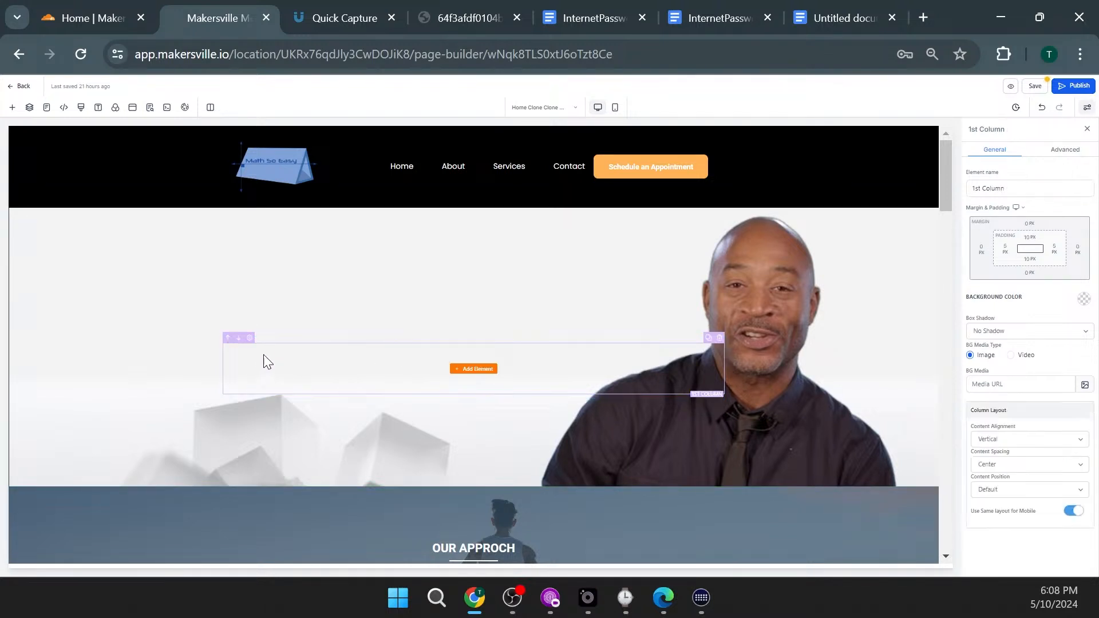
left_click(281, 338)
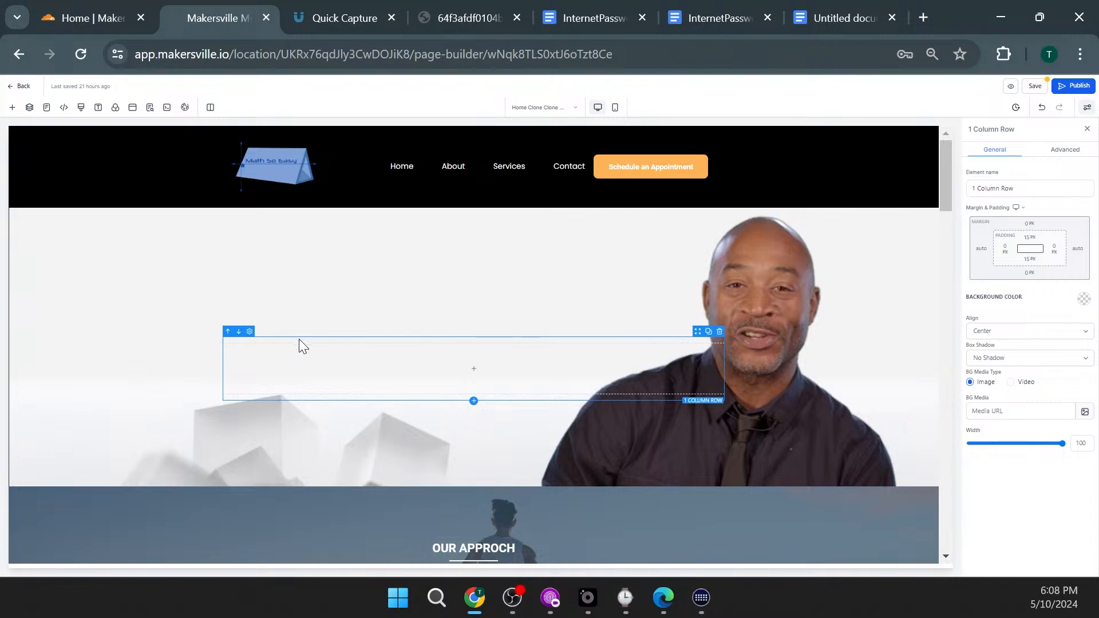
left_click(1083, 300)
left_click(891, 355)
scroll(883, 360, "down", 15)
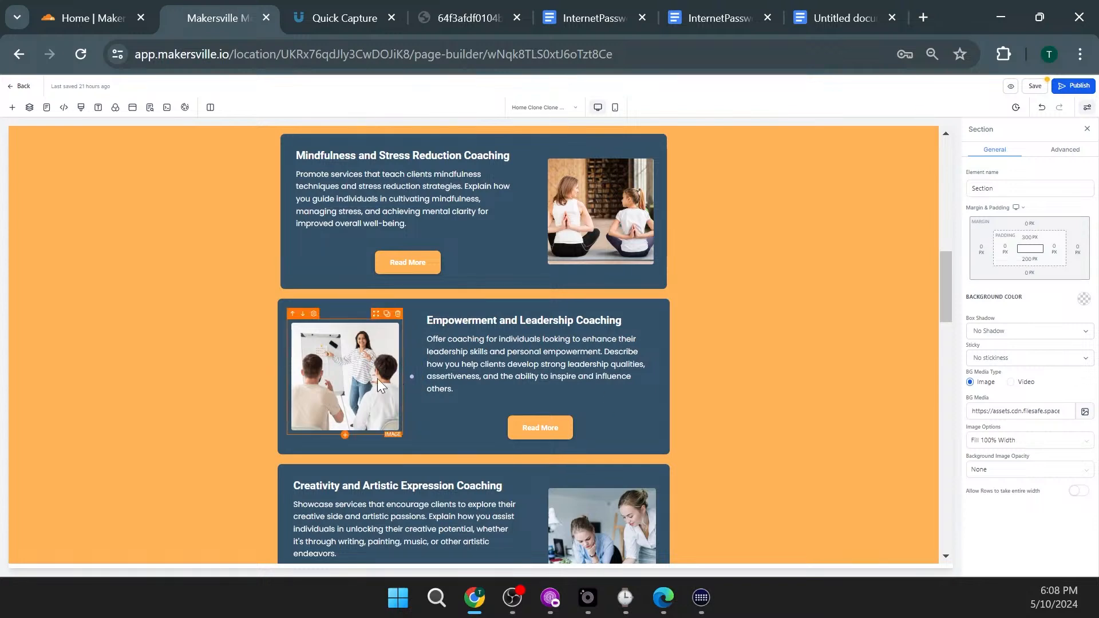
left_click(341, 299)
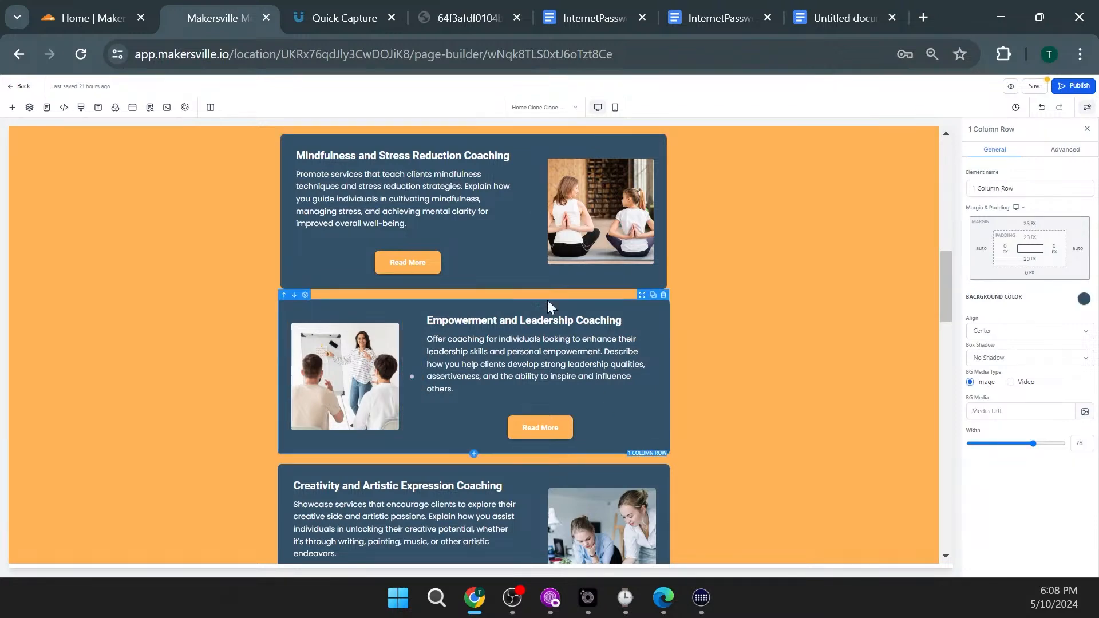
left_click(1083, 299)
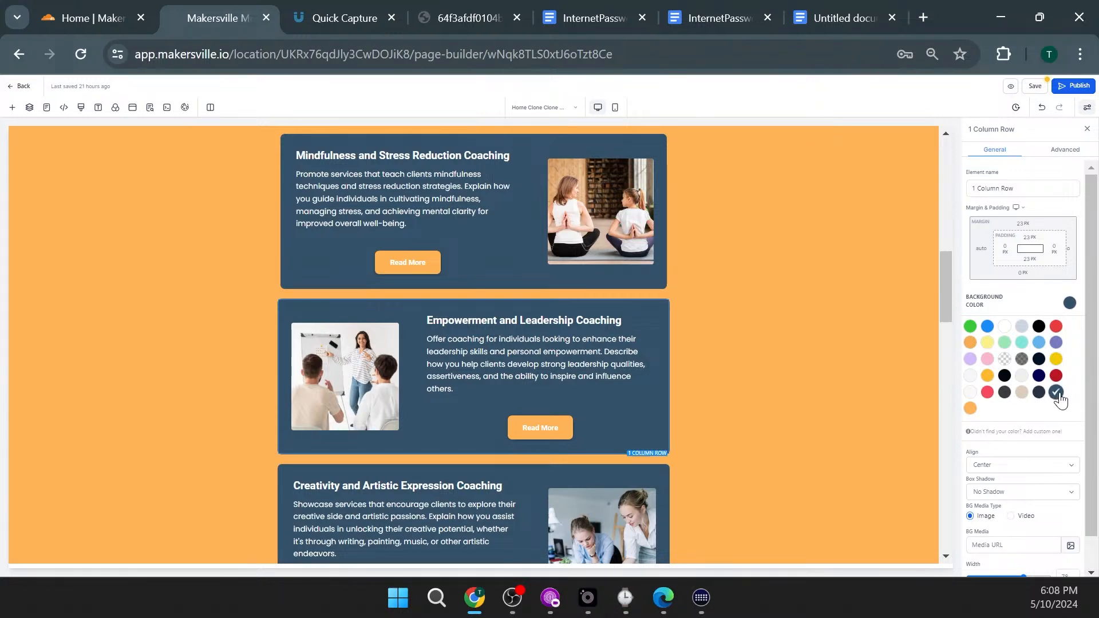
Step: Set the new hero row's background color to the same dark blue as the service cards
scroll(809, 387, "up", 10)
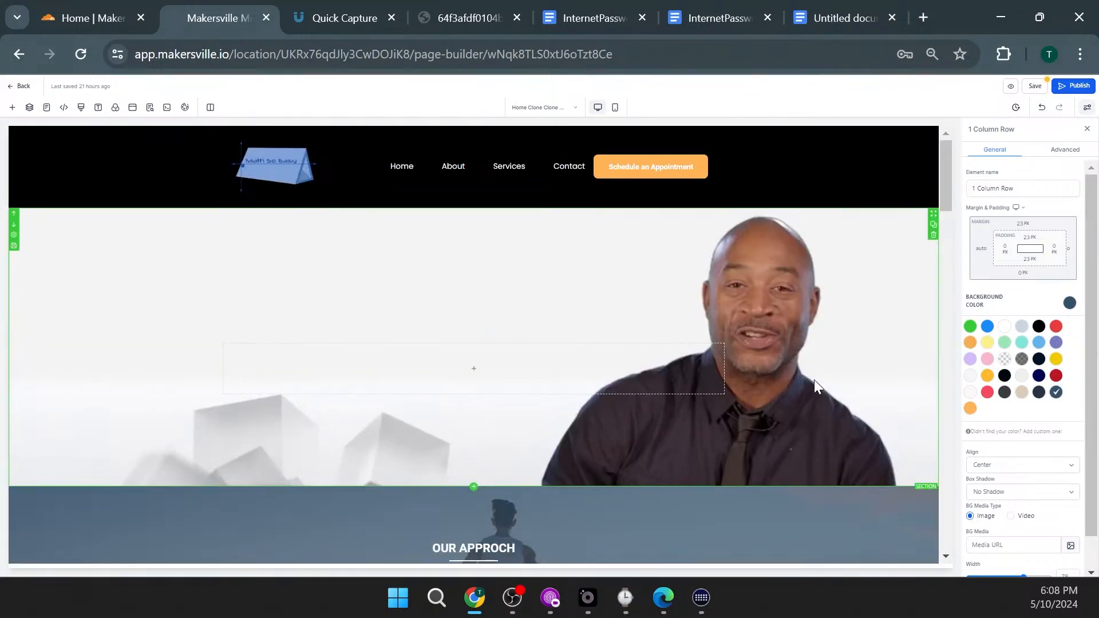
scroll(813, 379, "down", 2)
scroll(813, 379, "down", 1)
scroll(496, 202, "up", 2)
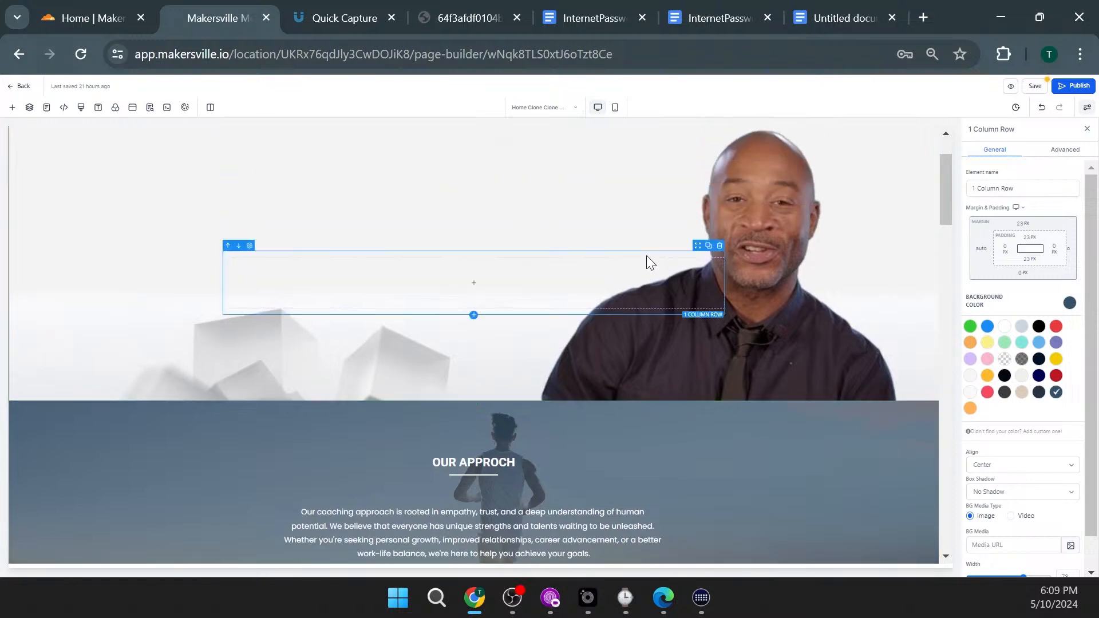
left_click(678, 254)
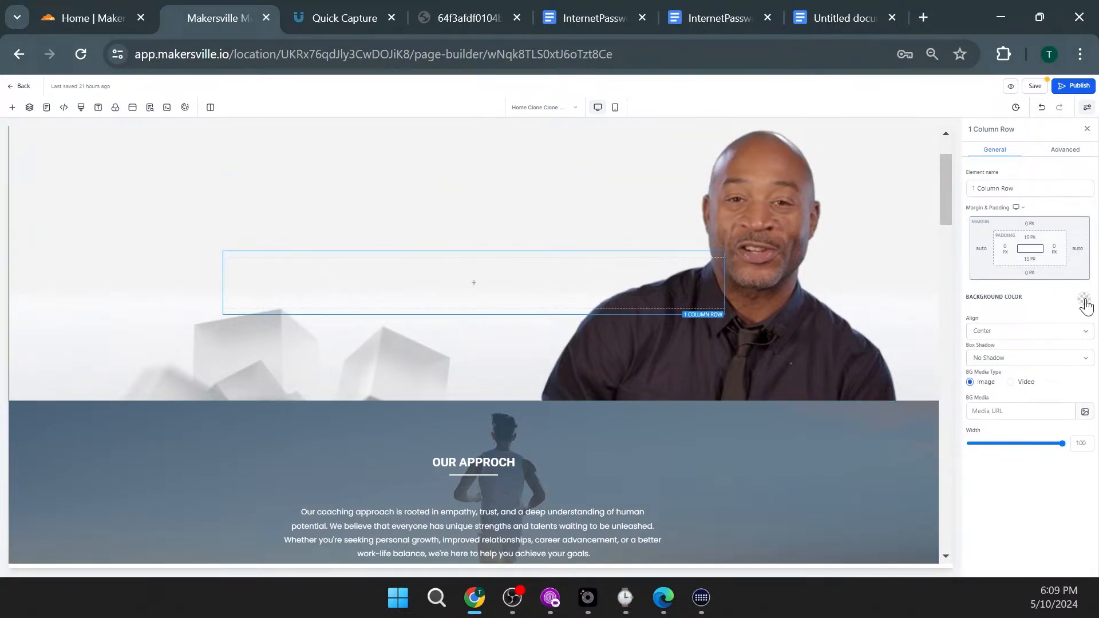
left_click(1085, 301)
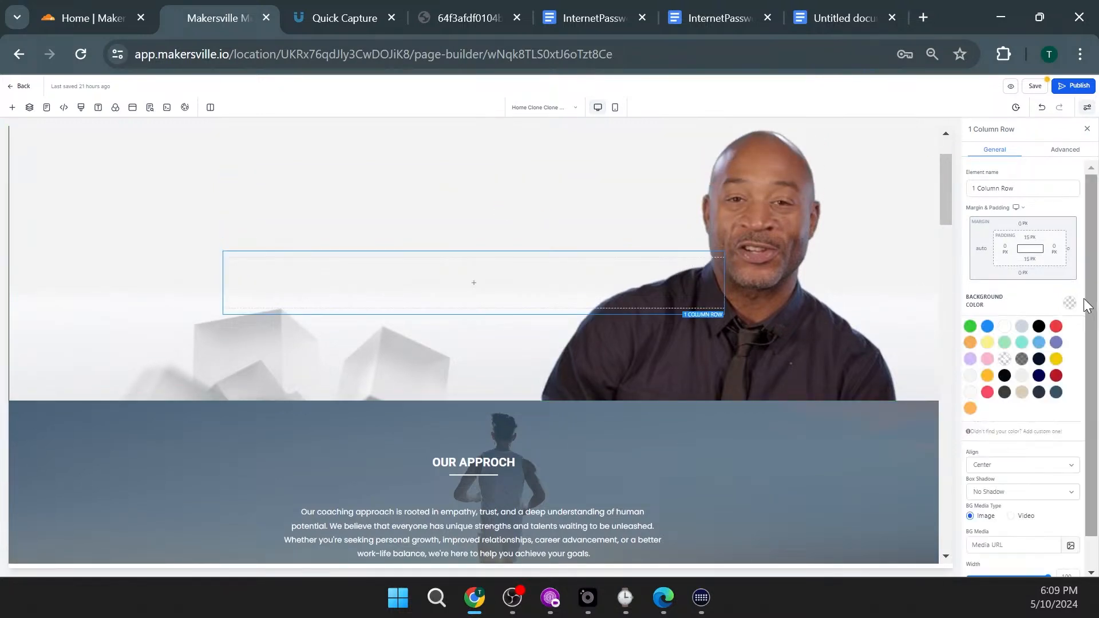
left_click(1056, 393)
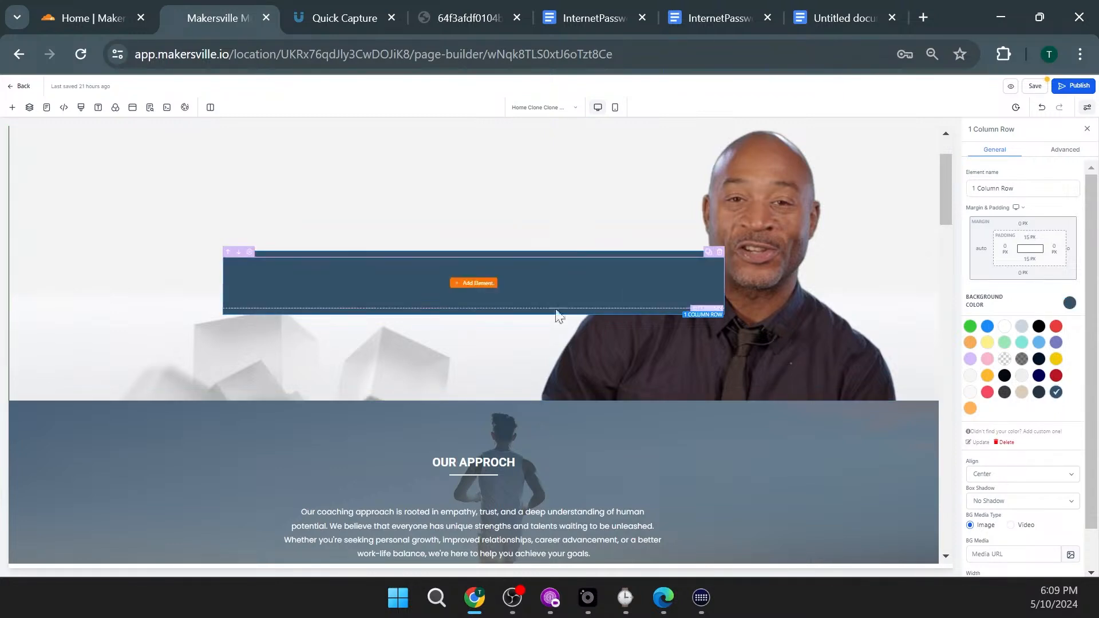
Step: Add a Headline element inside the column of the dark blue hero row
mouse_move(481, 276)
left_click(475, 285)
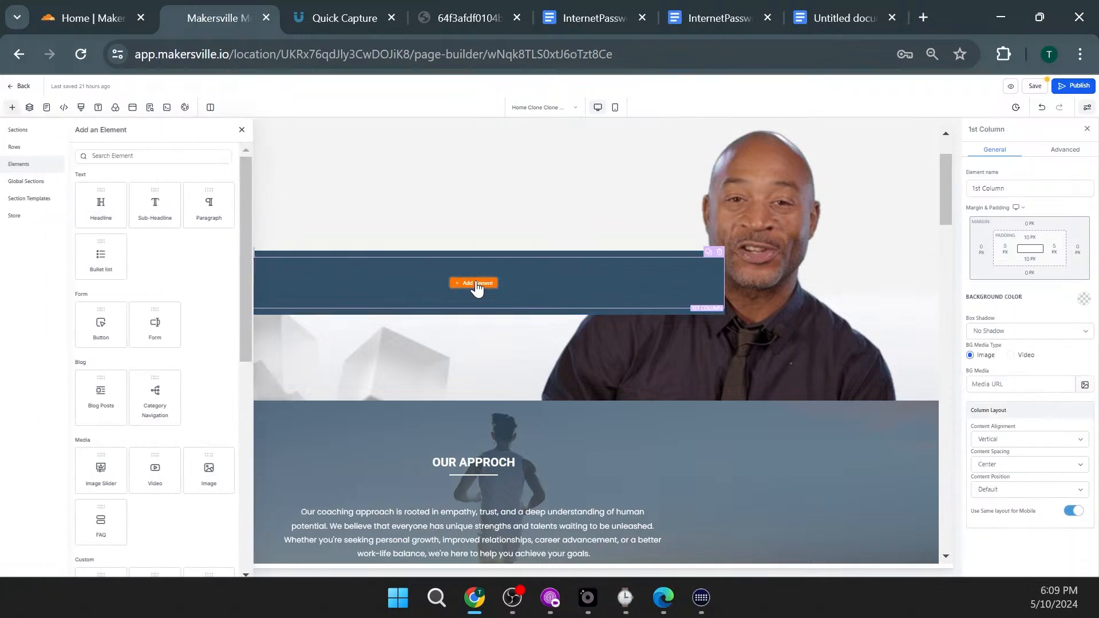
left_click(111, 212)
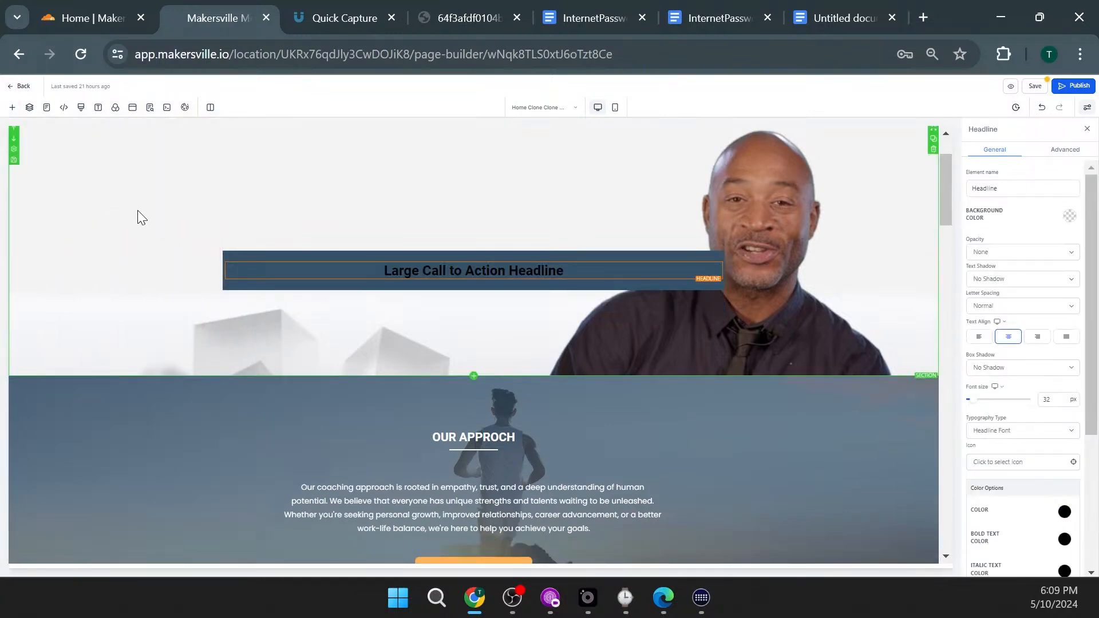
Step: Copy the headline "Unlock New Resources: Simple Steps to Win School Grants Effortlessly!" from the untitled Google Docs document
left_click(824, 19)
scroll(510, 295, "up", 3)
left_click(510, 295)
double_click(511, 295)
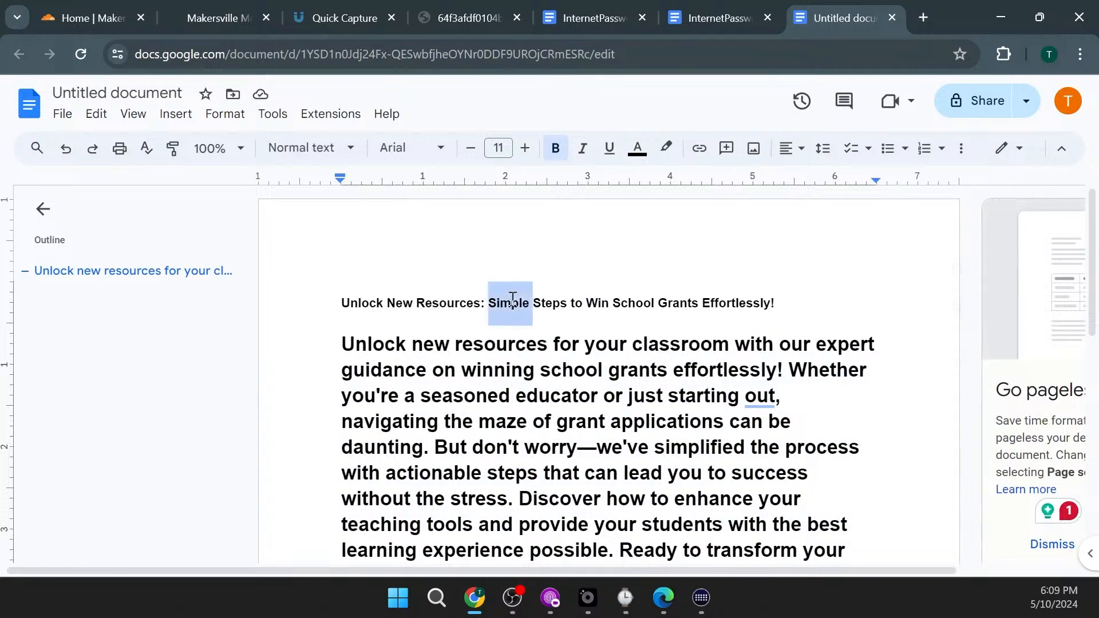
double_click(513, 296)
left_click(513, 296)
right_click(514, 296)
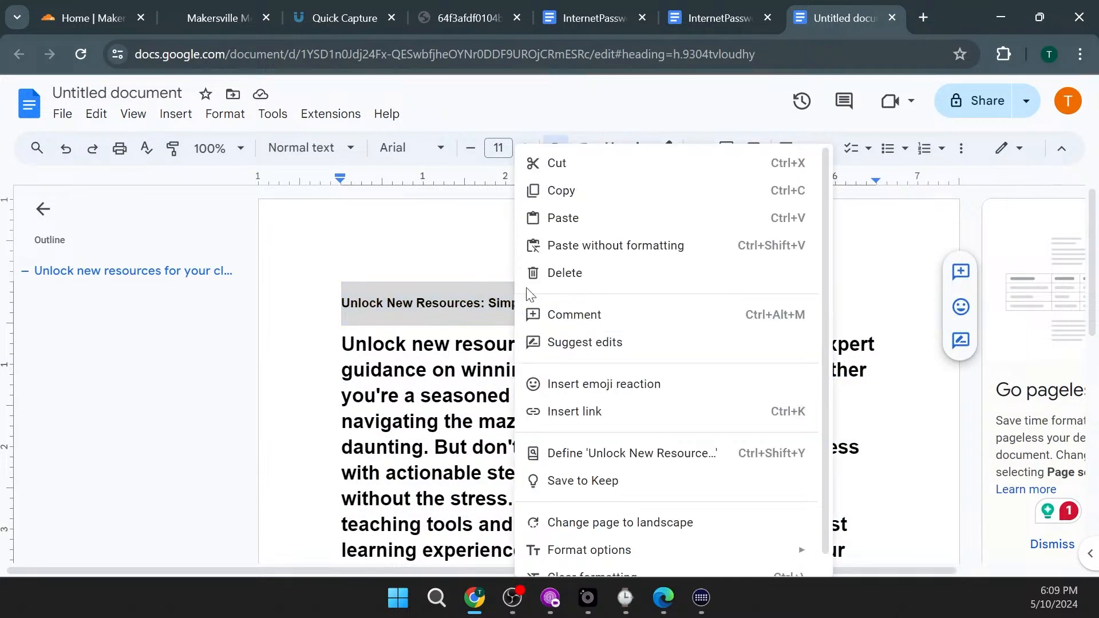
left_click(530, 191)
Step: Return to the page builder and replace the placeholder "Large Call to Action Headline" with the copied headline
left_click(217, 18)
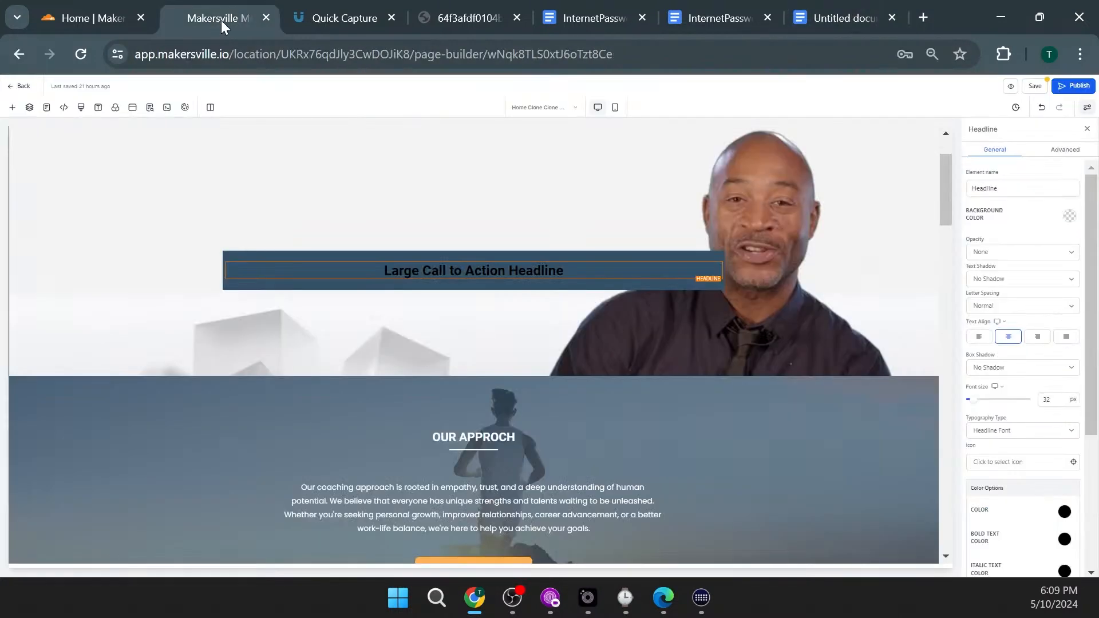
triple_click(495, 266)
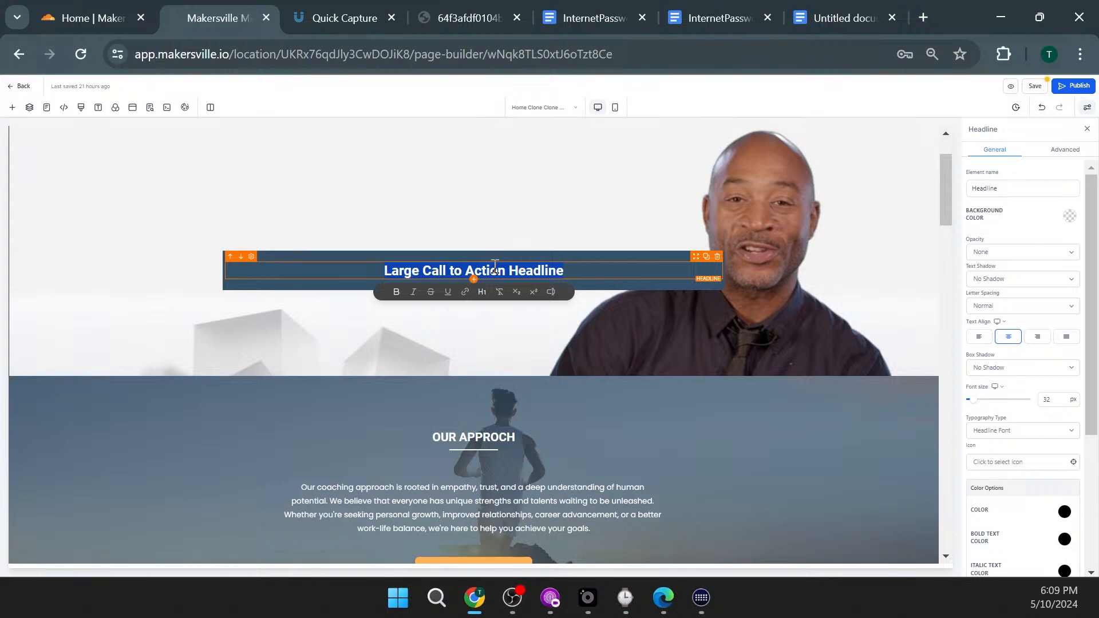
right_click(494, 267)
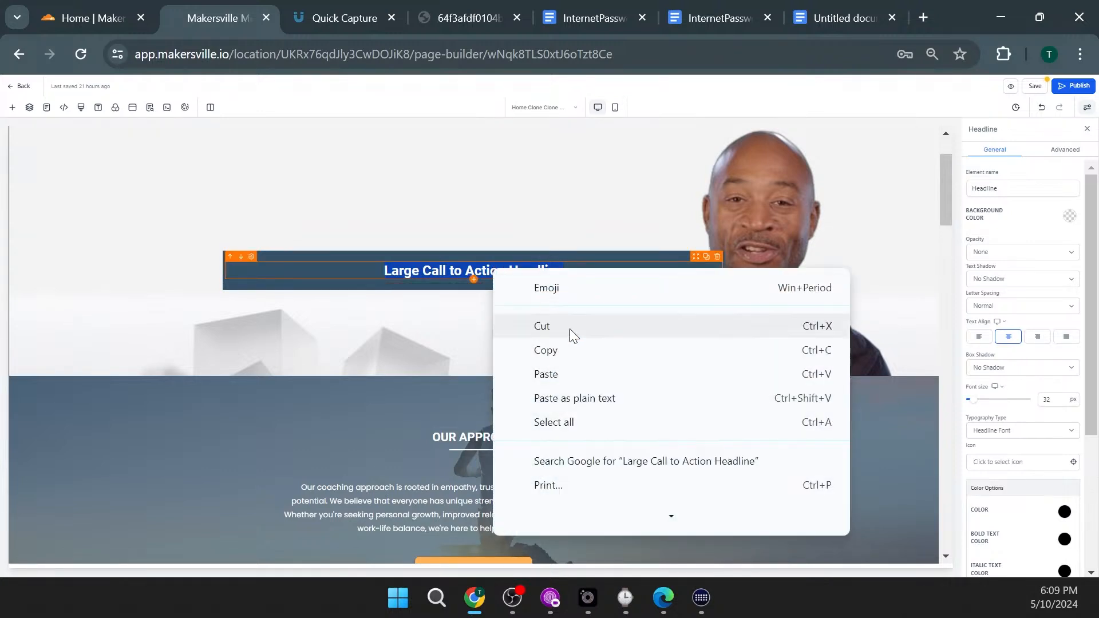
left_click(592, 375)
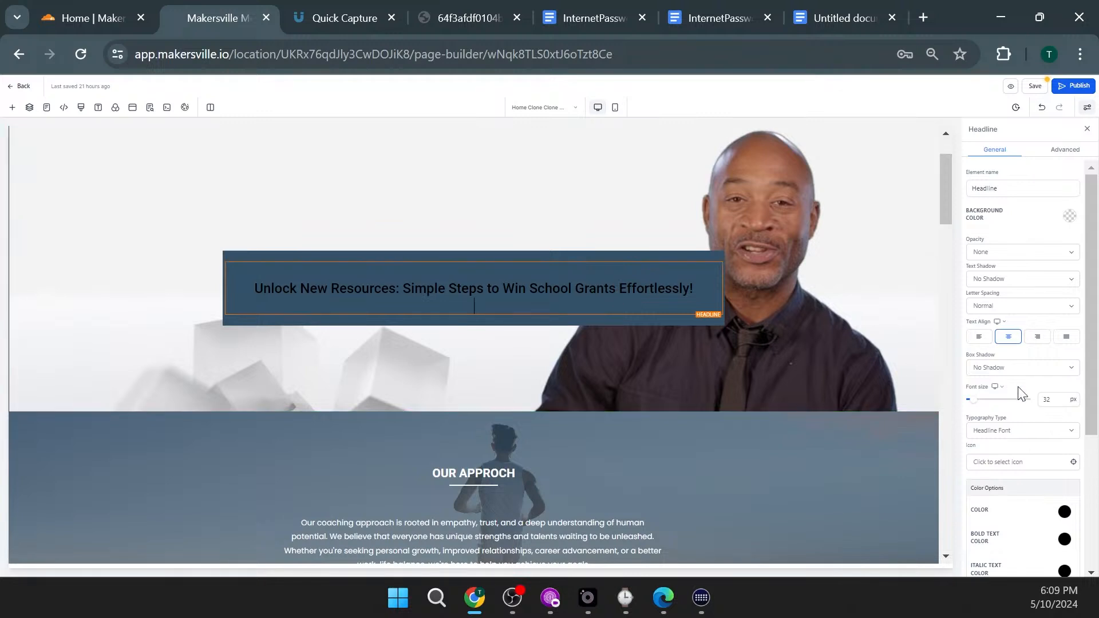
Step: Set the hero headline's text color to white and add a Paragraph element below it
scroll(1084, 309, "down", 3)
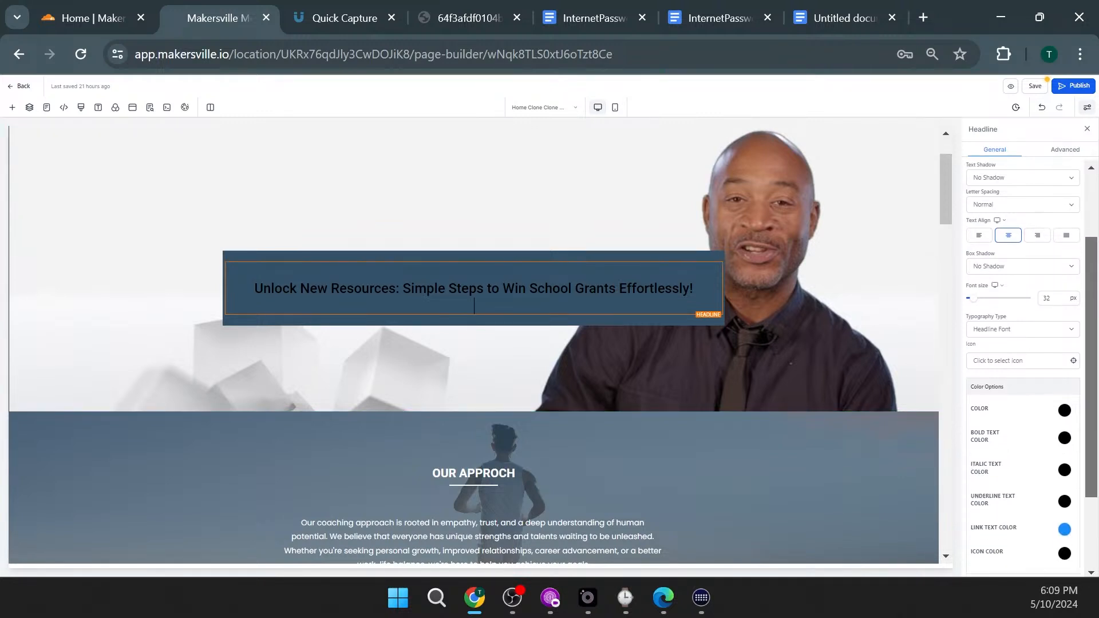
left_click(1063, 319)
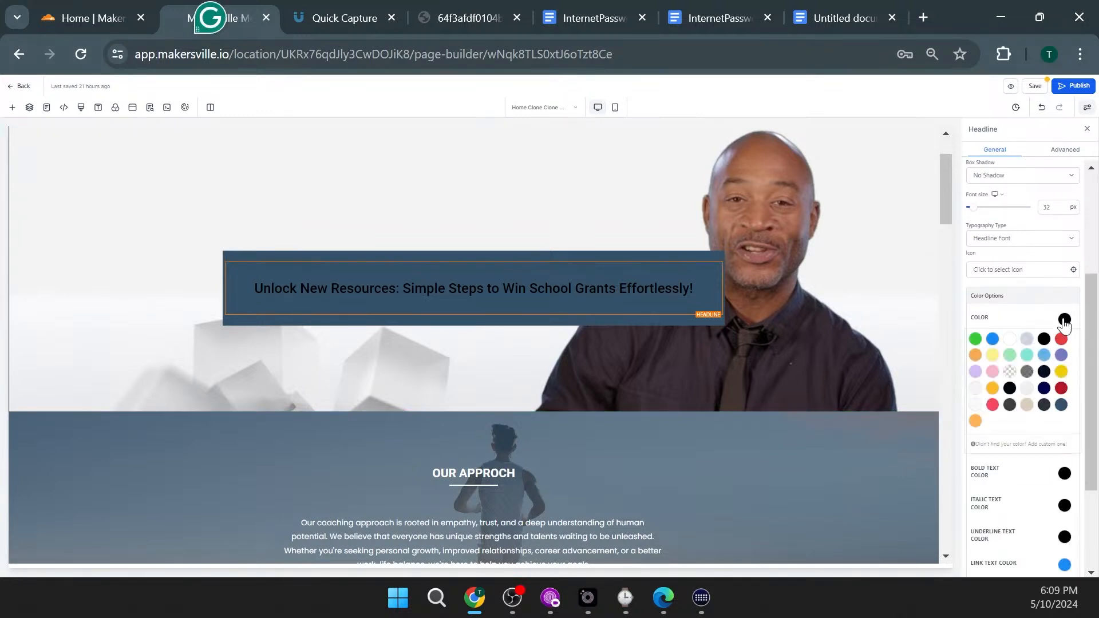
left_click(1010, 339)
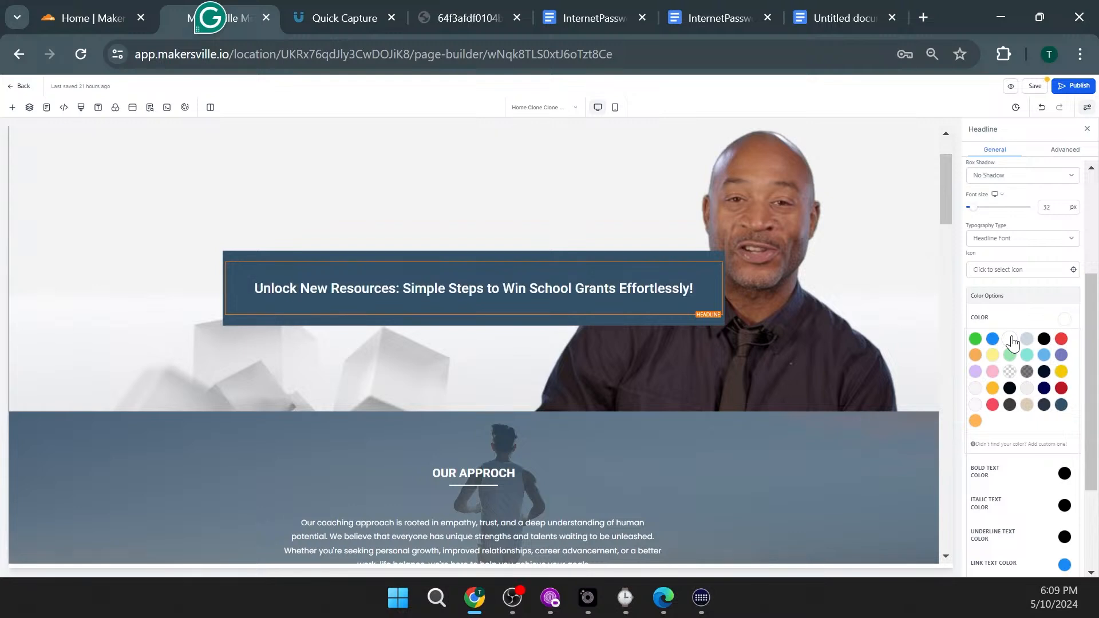
left_click(474, 315)
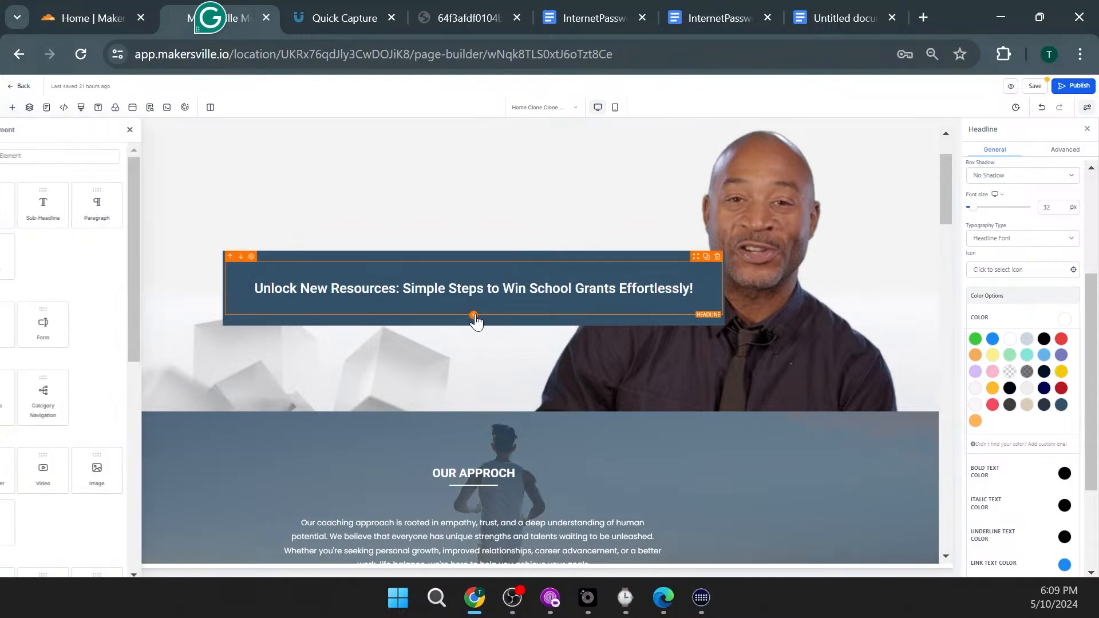
left_click_drag(215, 207, 507, 320)
Step: Copy the whole paragraph below the headline in the untitled Google Docs document
left_click(838, 22)
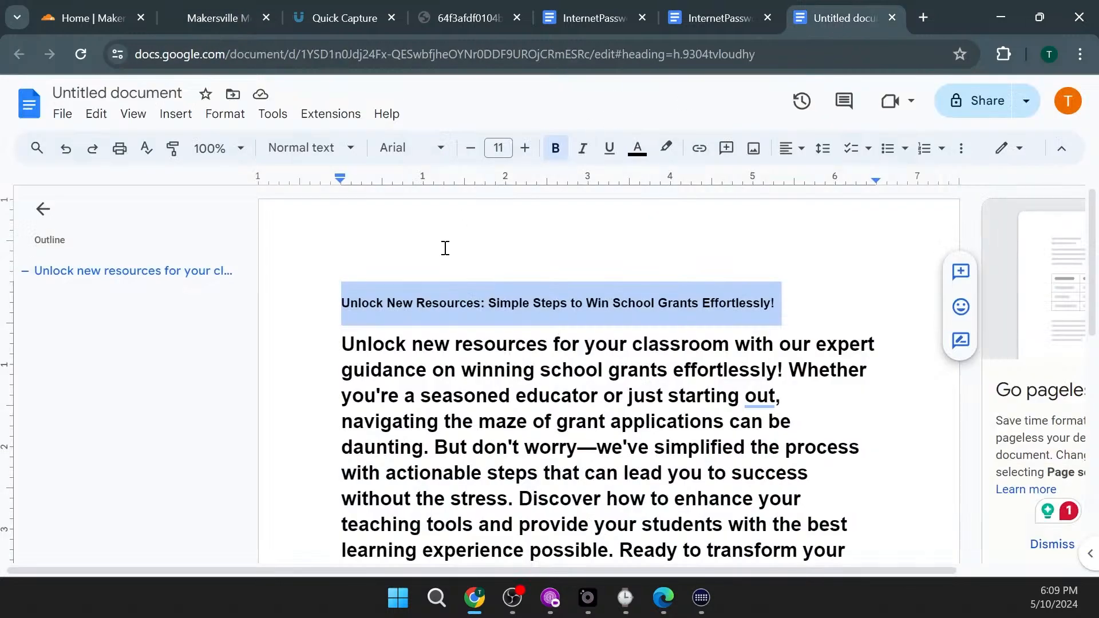
left_click_drag(342, 343, 772, 492)
right_click(751, 482)
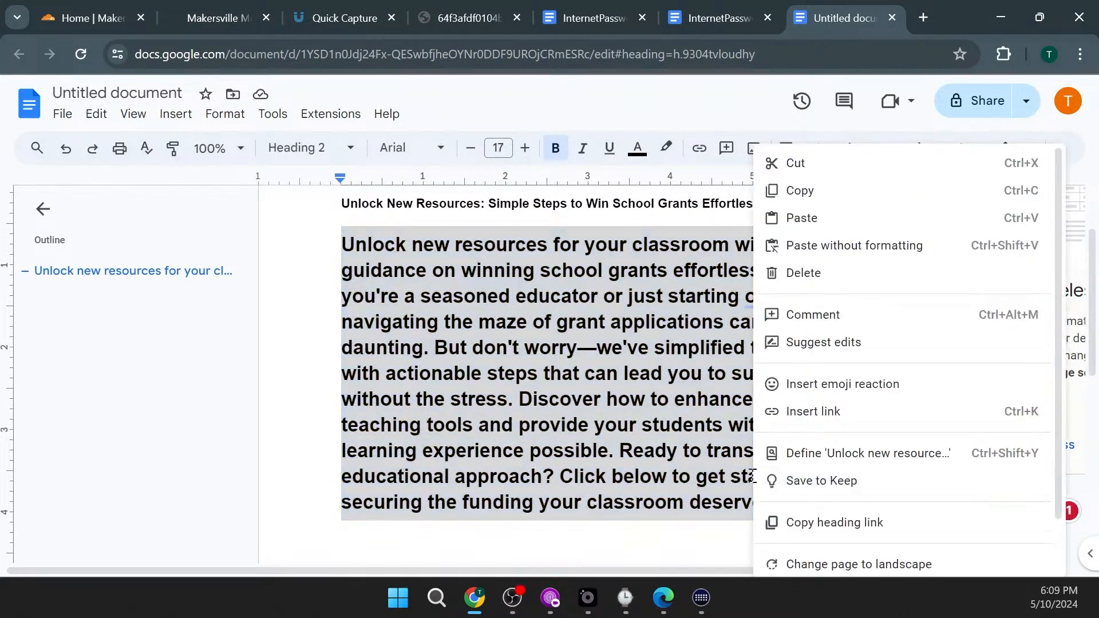
left_click(815, 190)
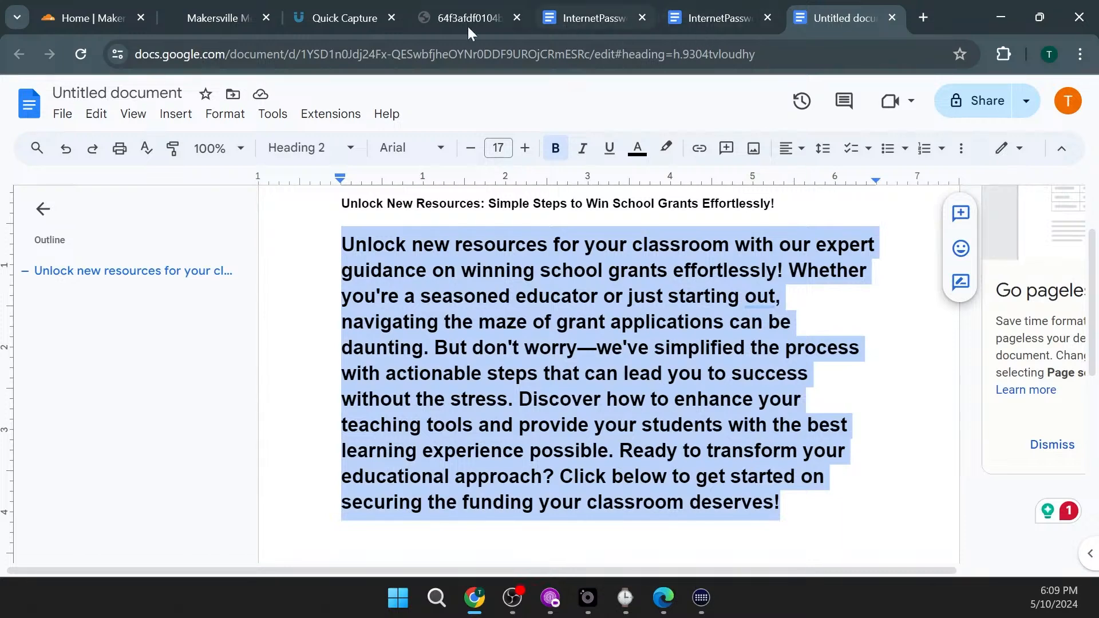
Step: Return to the page builder, replace the hero row's placeholder paragraph with the copied text and color it white
left_click(202, 18)
triple_click(276, 323)
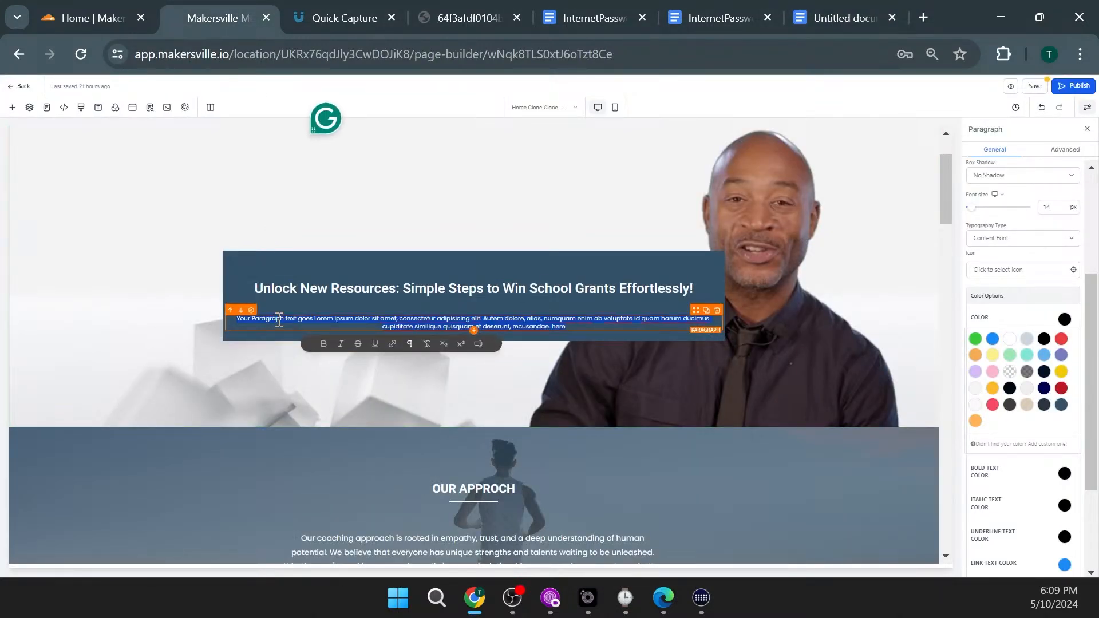
right_click(306, 322)
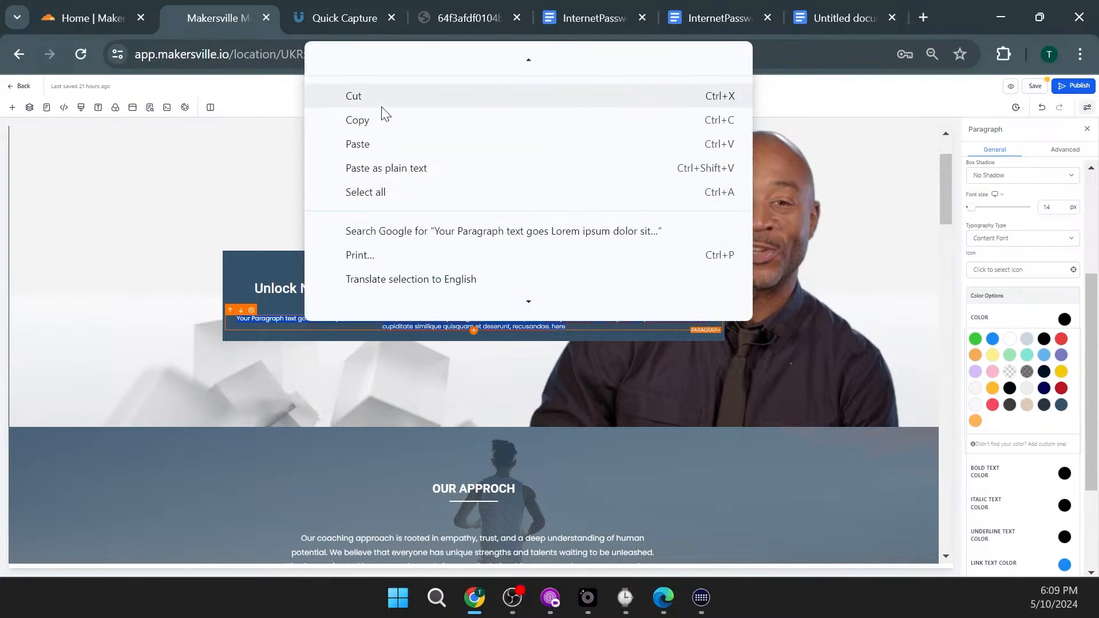
left_click(385, 146)
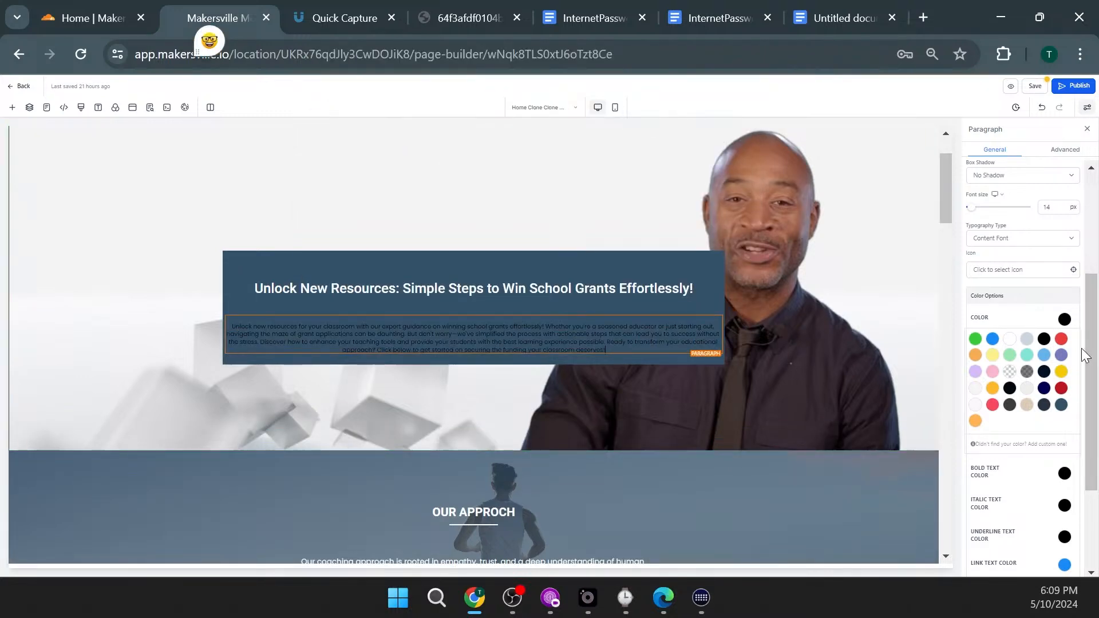
left_click(1009, 339)
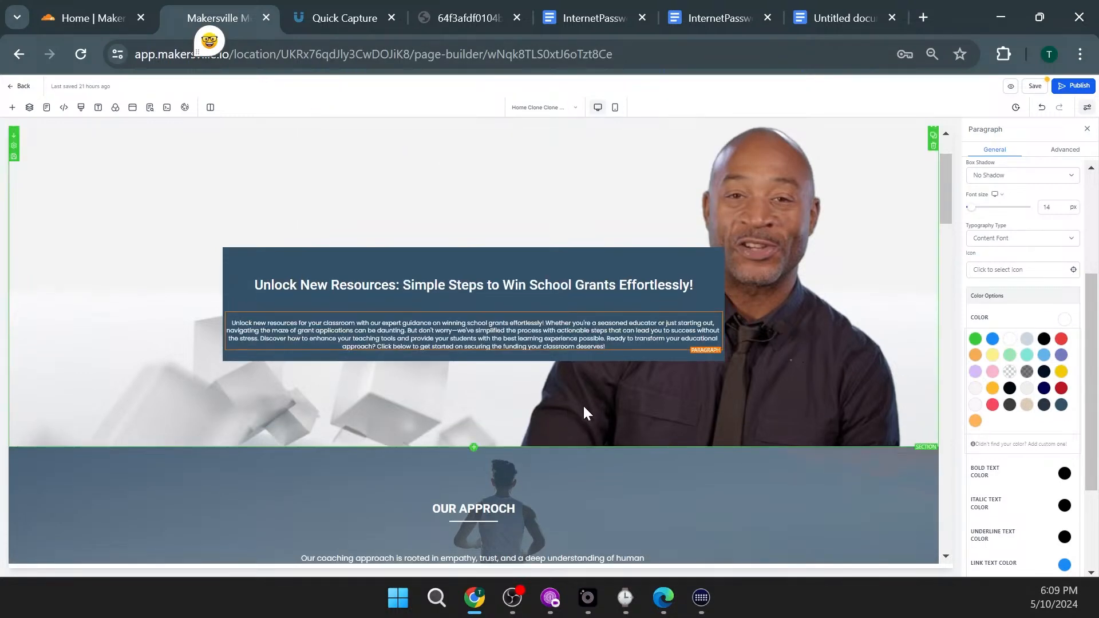
Step: Check the text sizes in the Our Services cards and set the hero headline's font size to 25 px to match their headlines
scroll(650, 388, "down", 9)
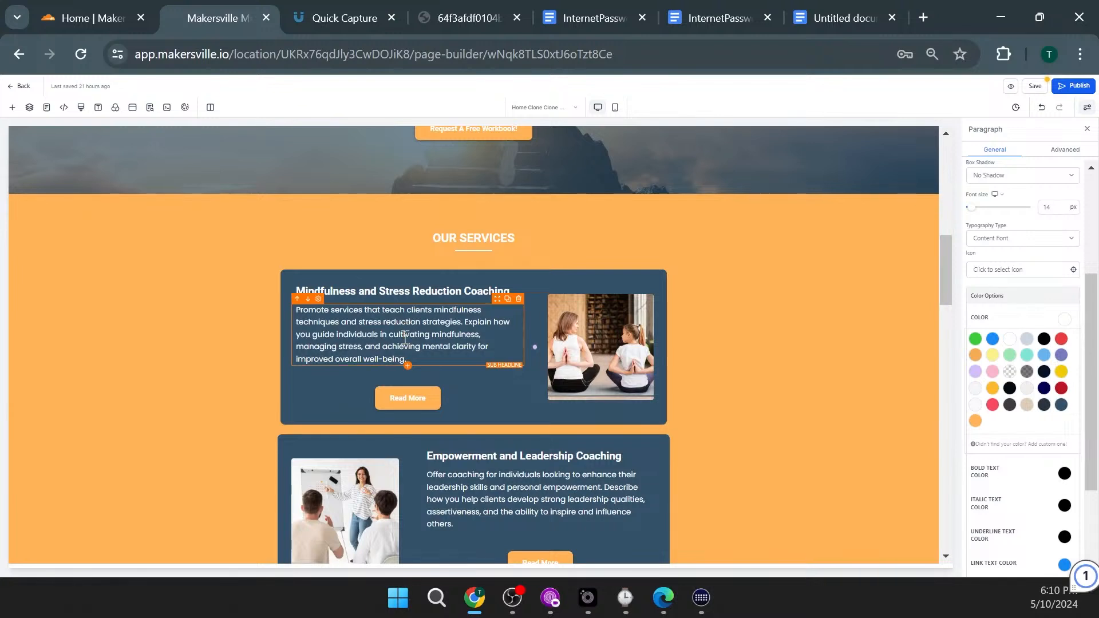
left_click(398, 334)
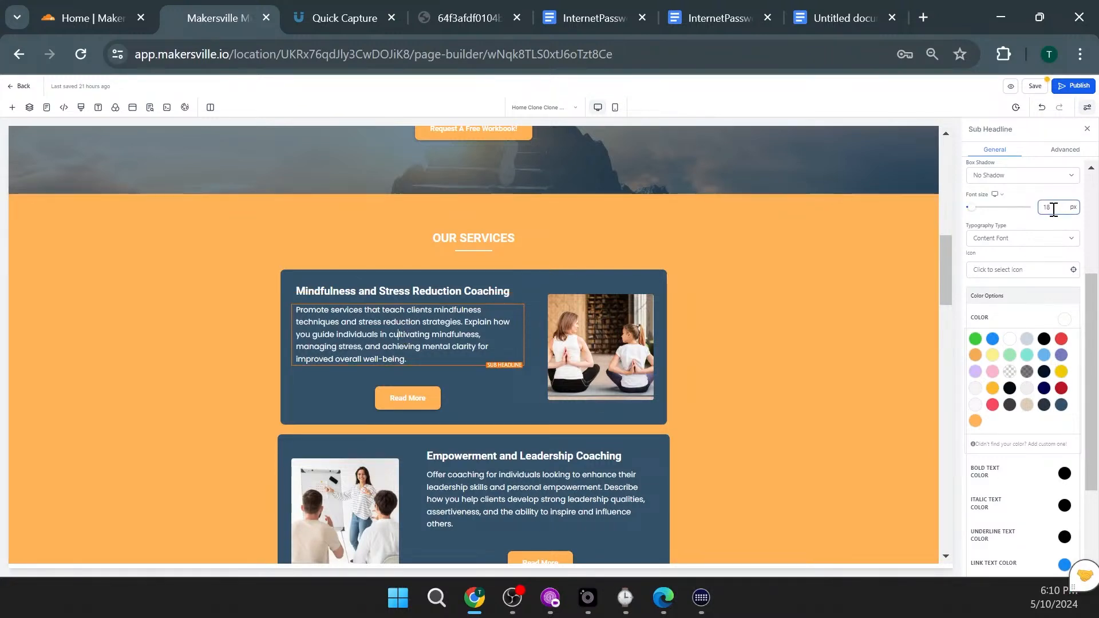
left_click(533, 502)
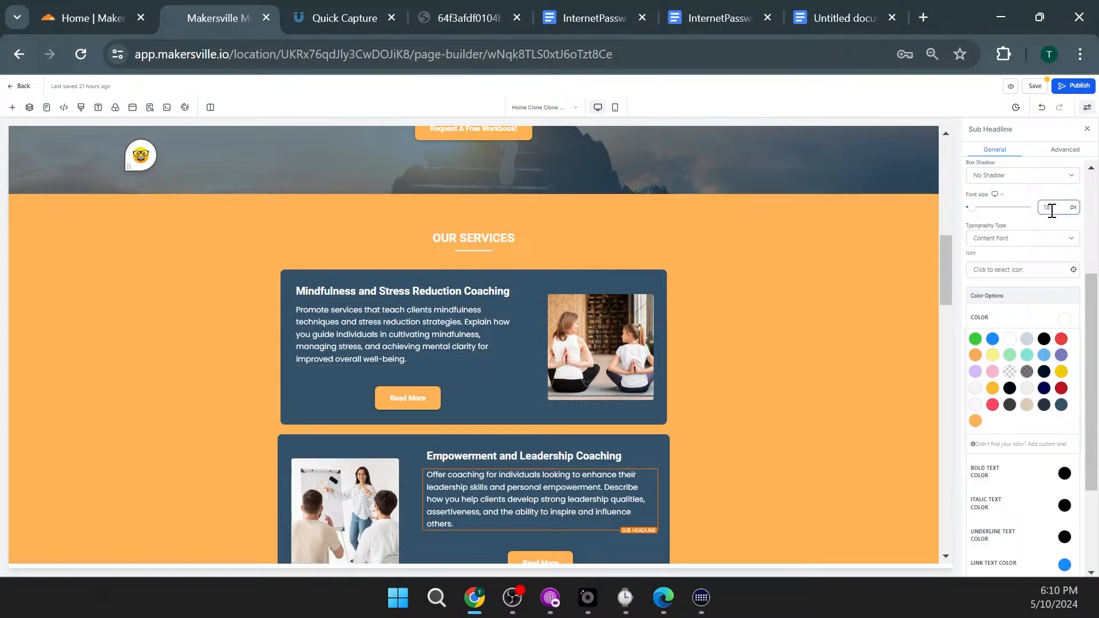
left_click(467, 290)
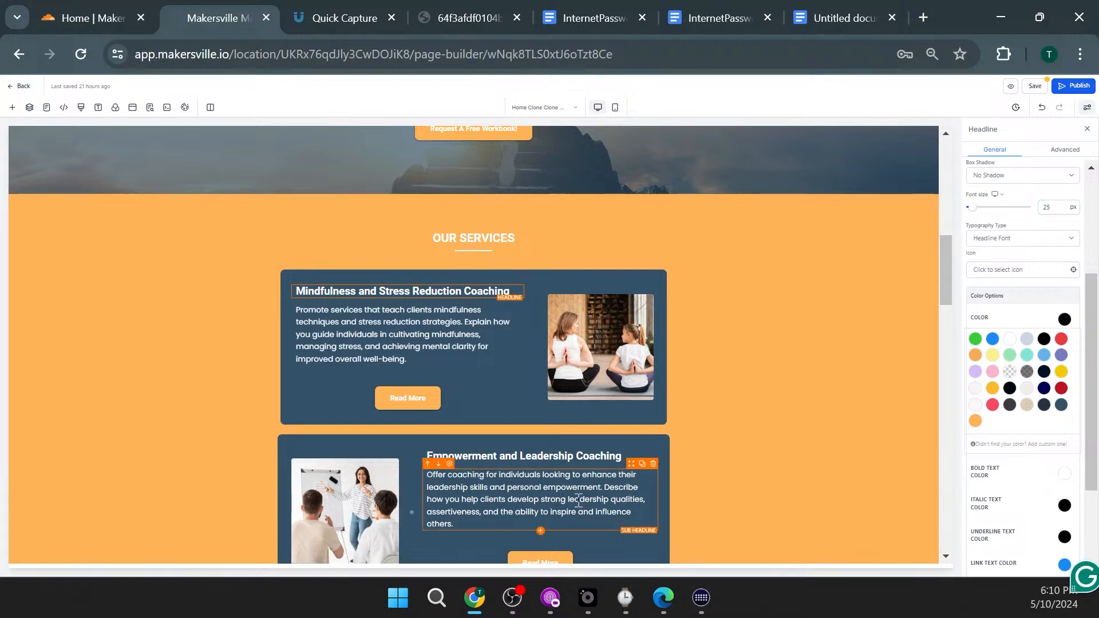
left_click(563, 454)
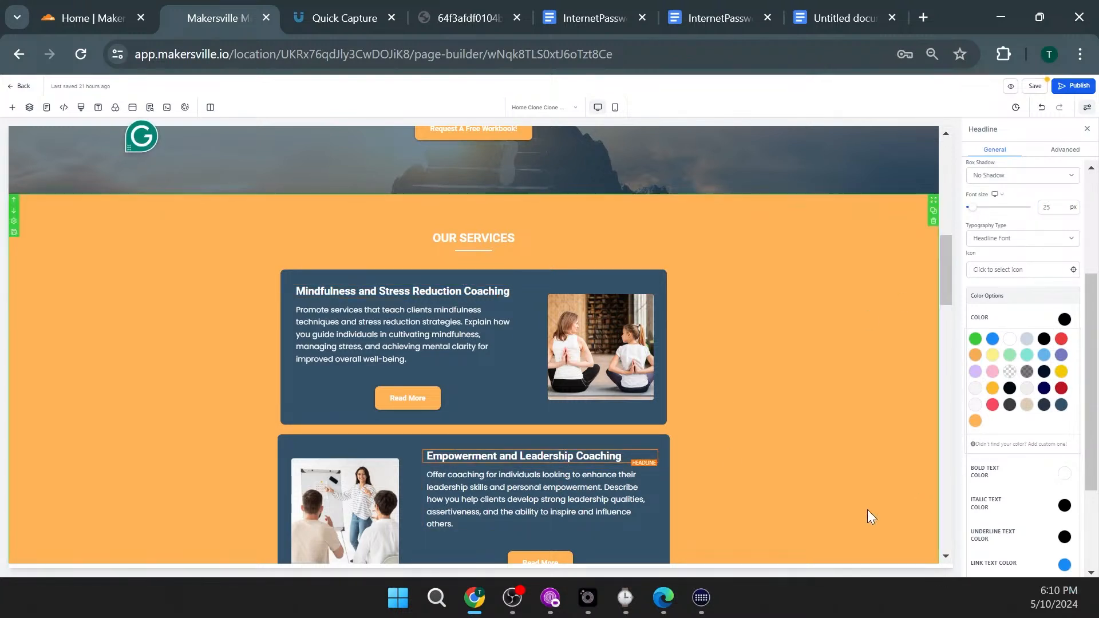
left_click_drag(952, 300, 955, 207)
left_click(507, 373)
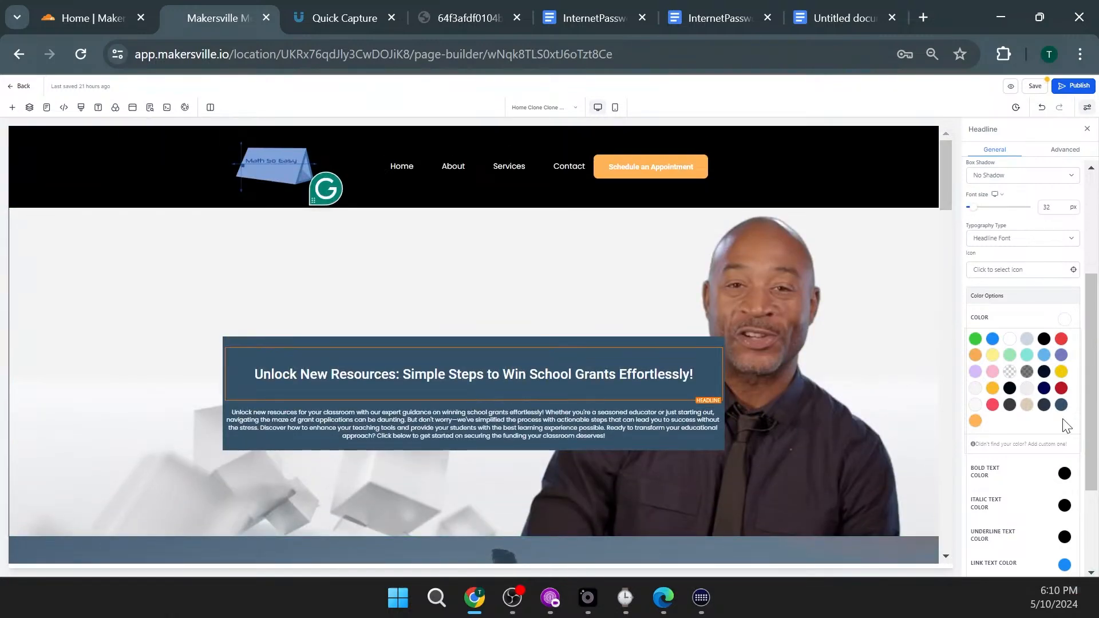
left_click_drag(1062, 206, 1013, 208)
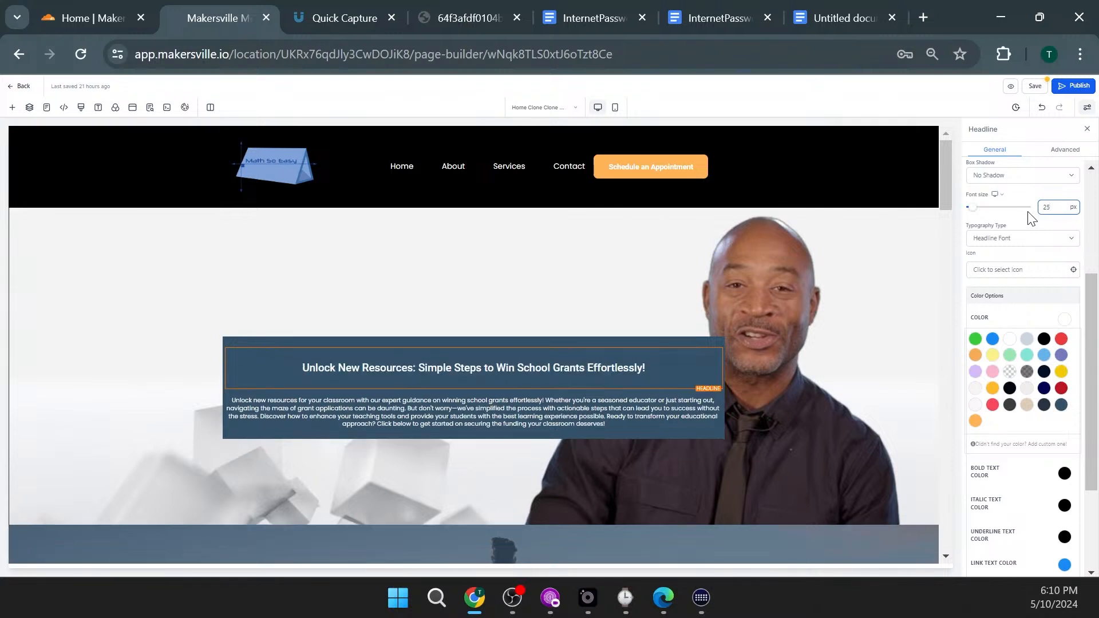
Step: Set the font size of the hero paragraph below the headline to 18 px
left_click(615, 424)
key("ctrl+a")
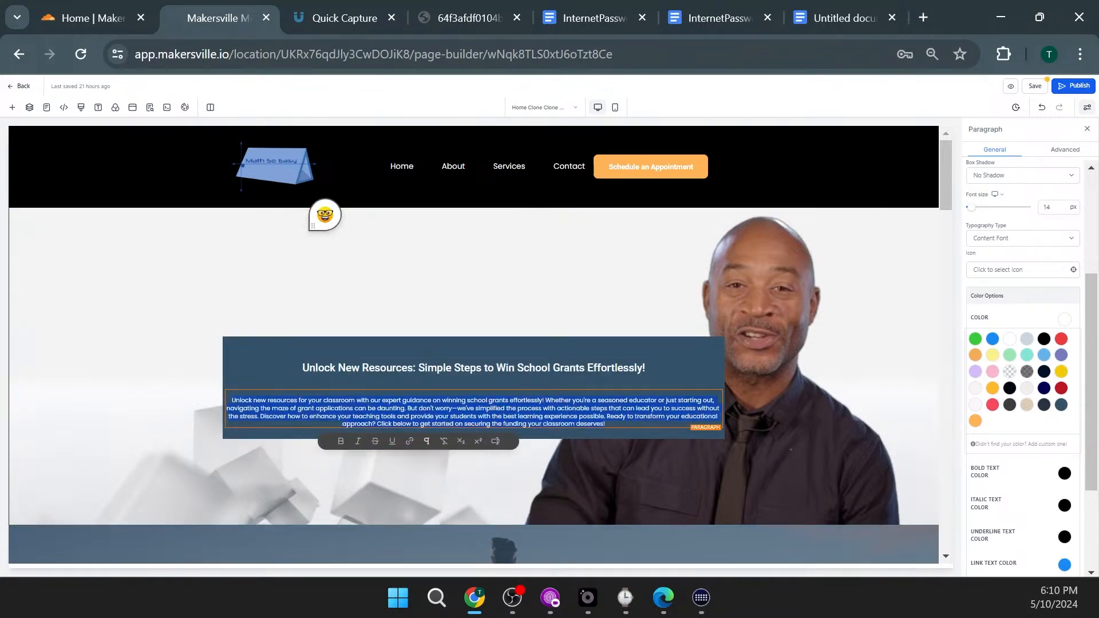
double_click(1046, 207)
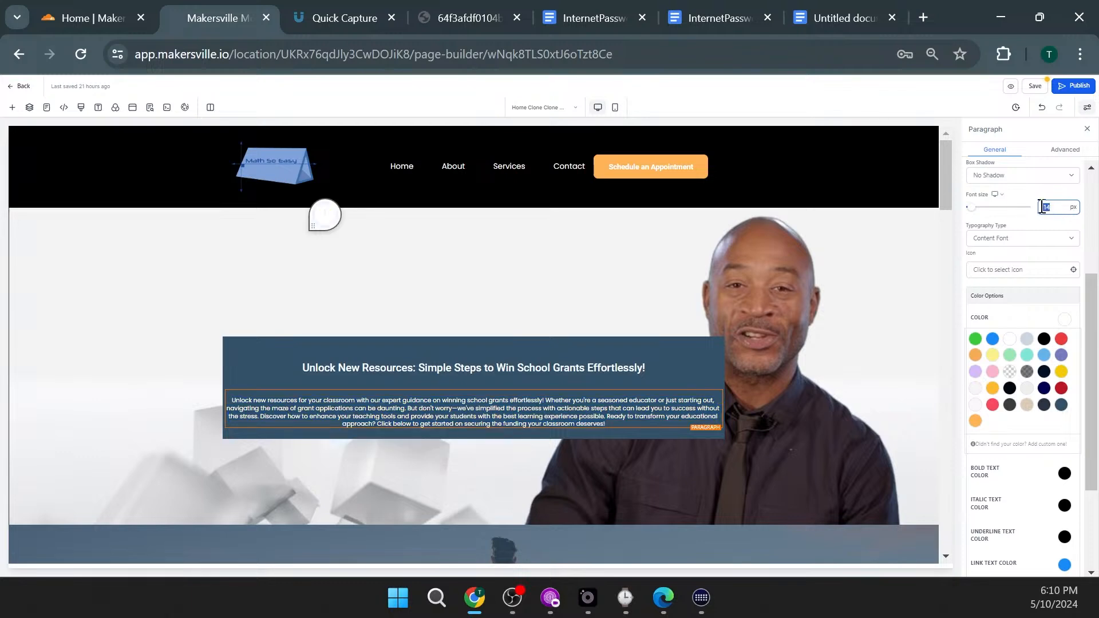
type("1")
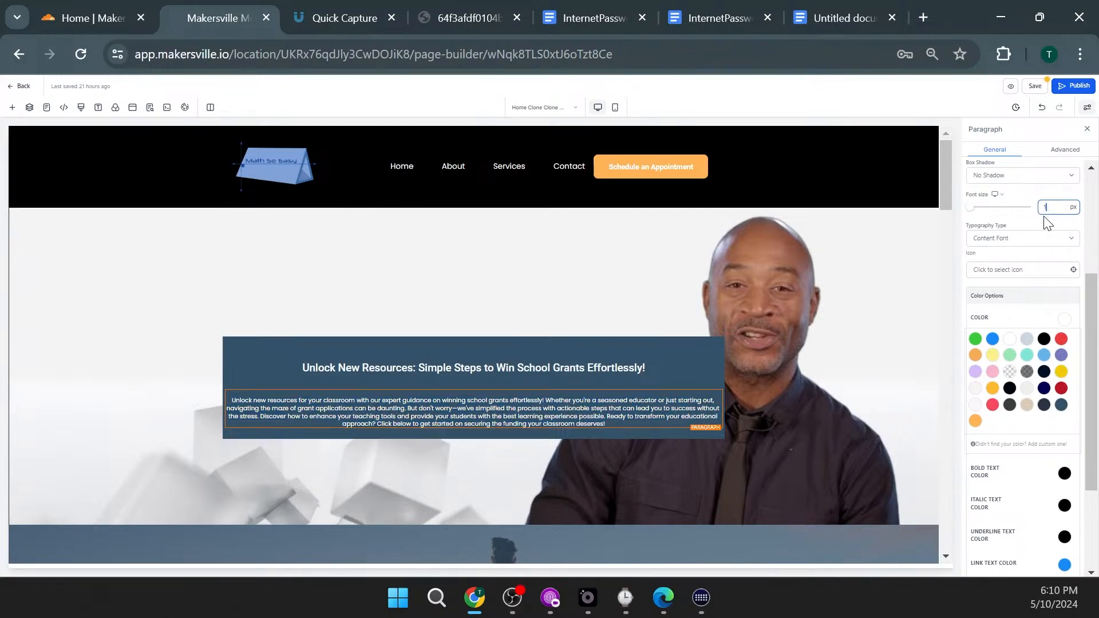
type("8")
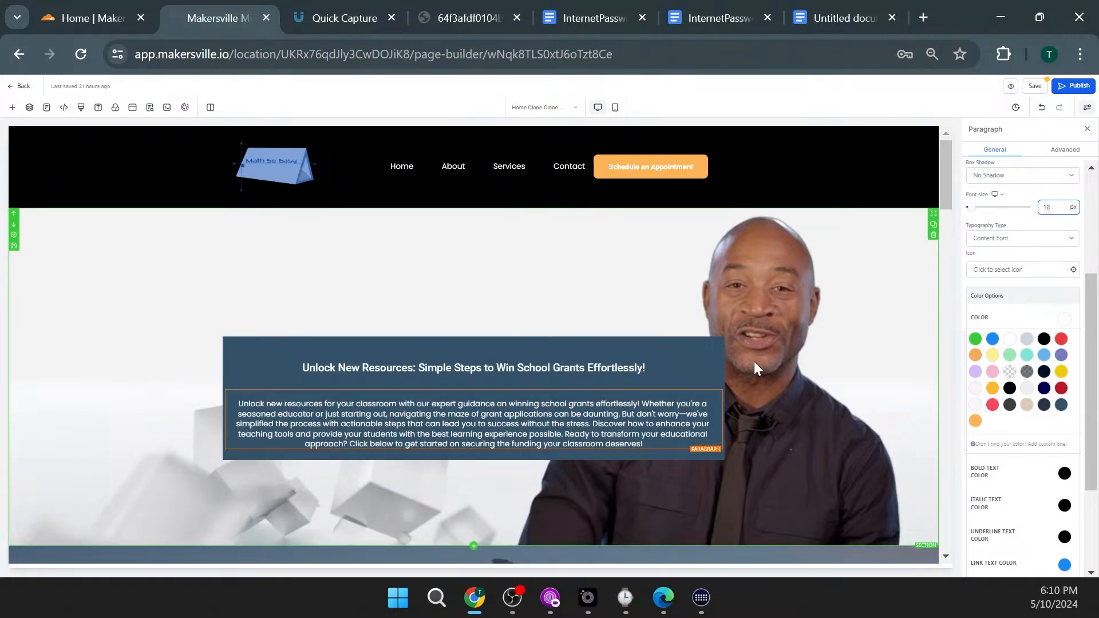
Step: Try a narrower width on the Mindfulness and Stress Reduction Coaching row and restore it to 77
scroll(617, 430, "down", 10)
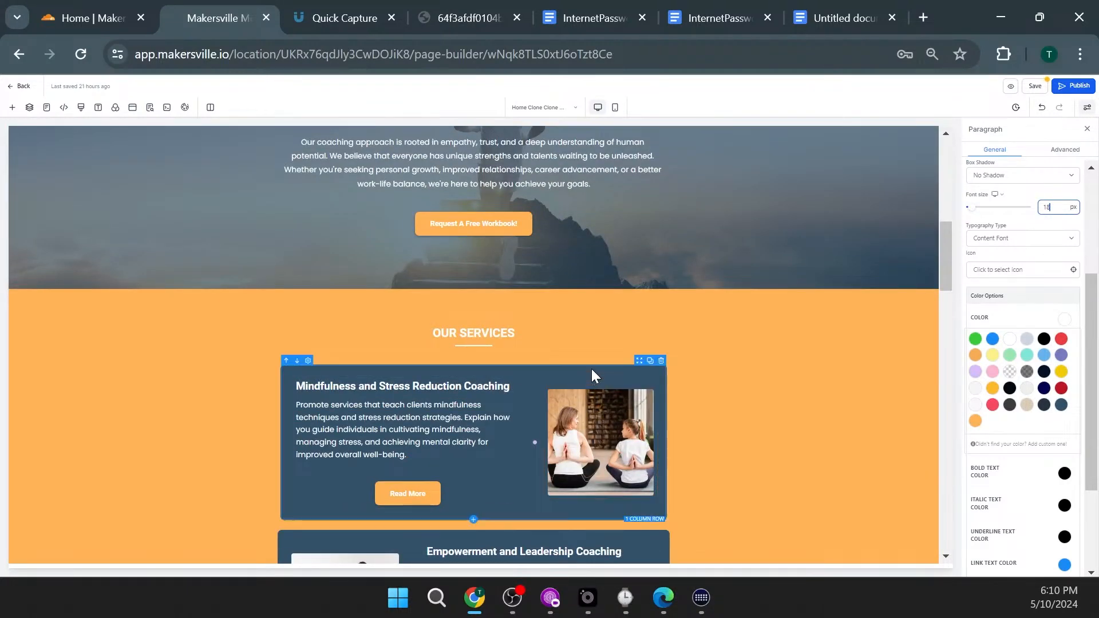
left_click(589, 371)
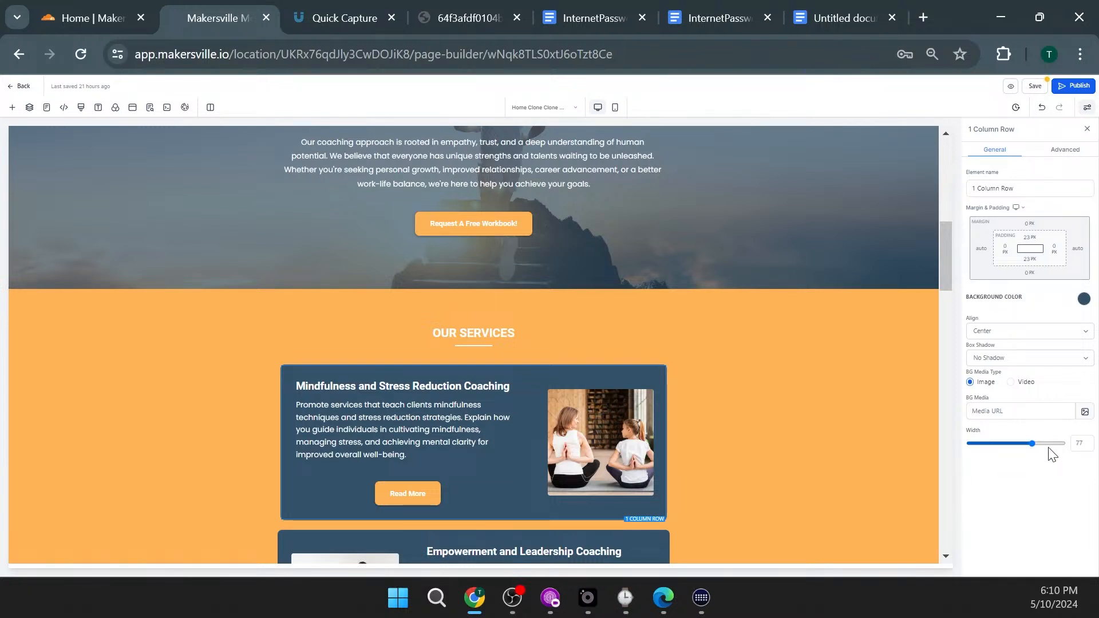
left_click_drag(1032, 445, 1015, 450)
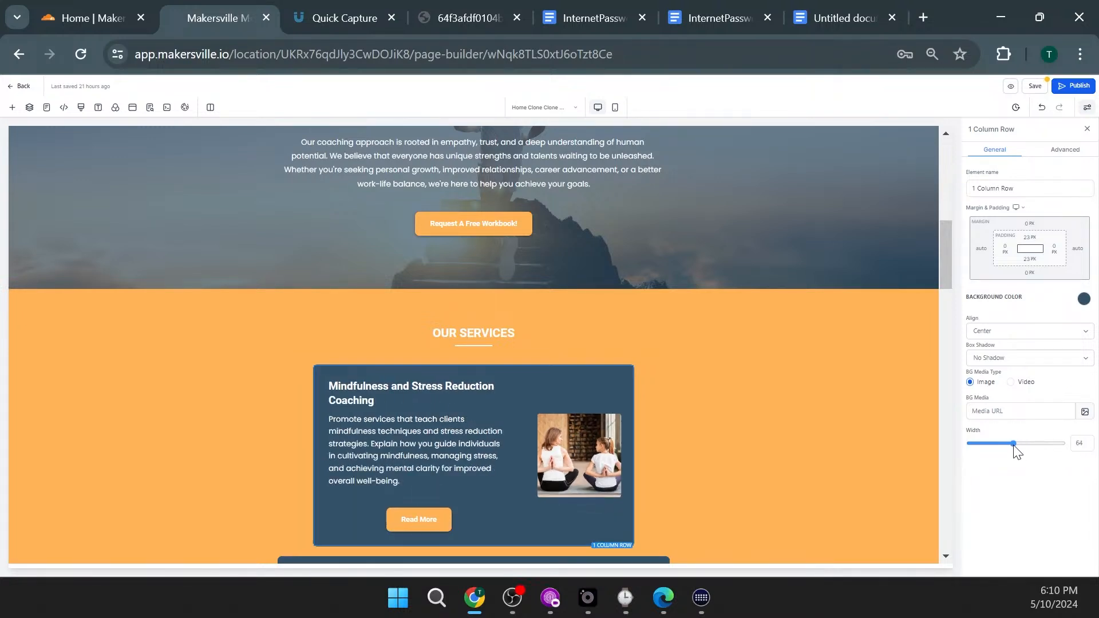
double_click(1081, 444)
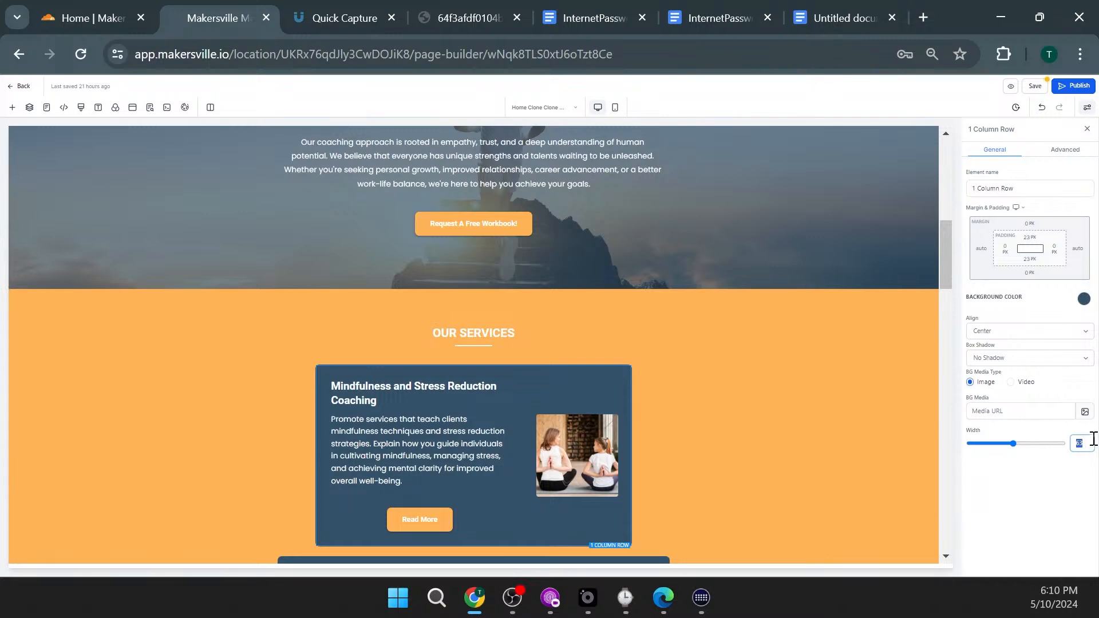
type("77")
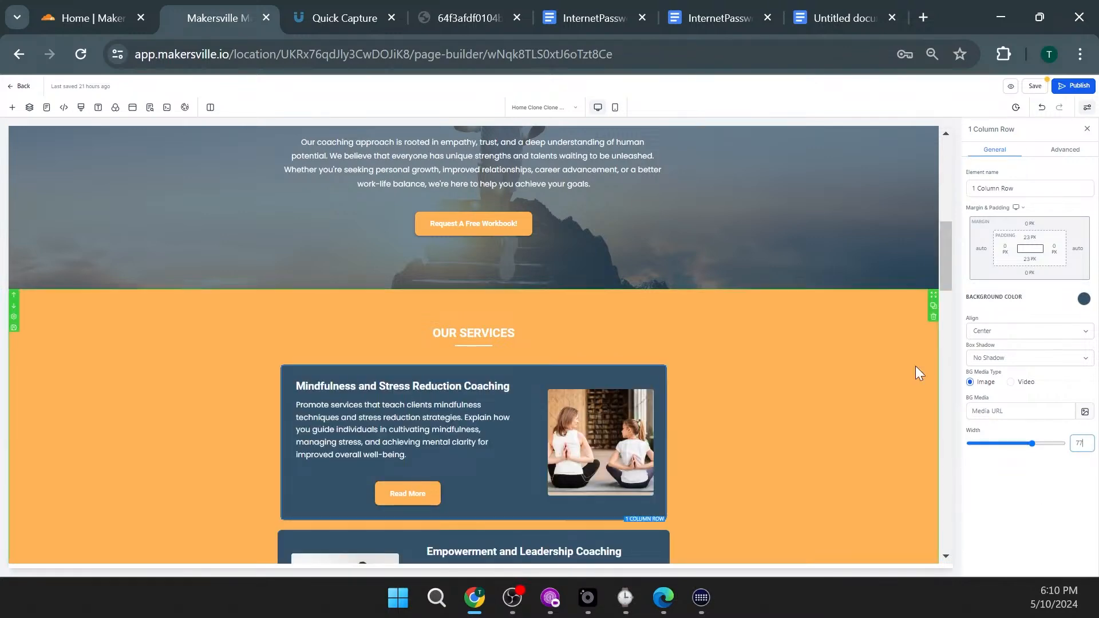
Step: Set the width of the hero text card's row to 77
scroll(711, 298, "up", 8)
left_click(701, 339)
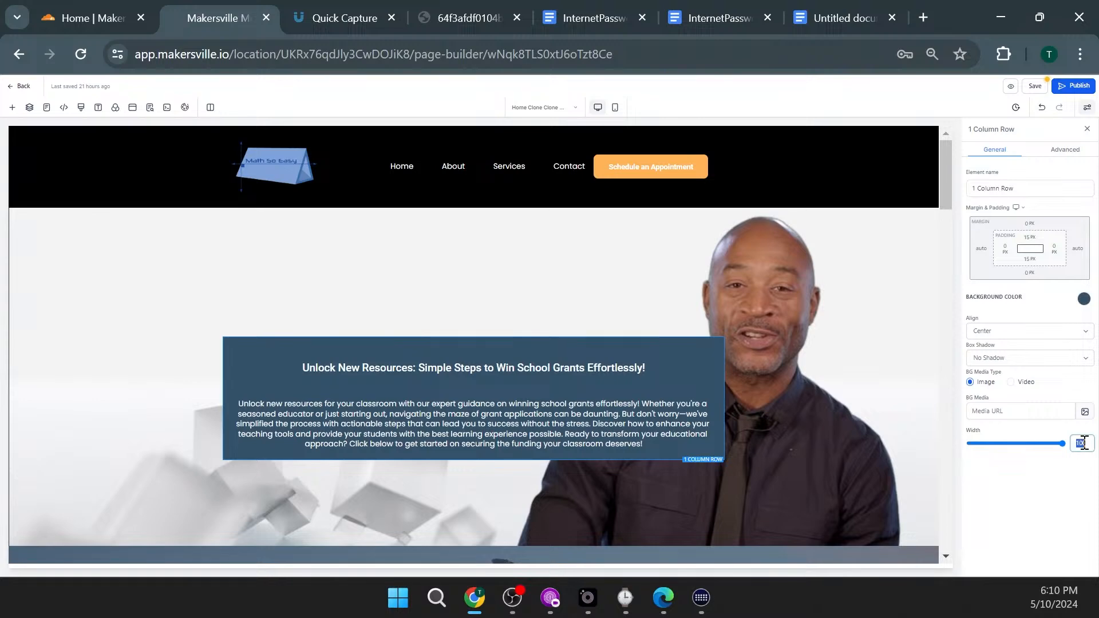
type("77")
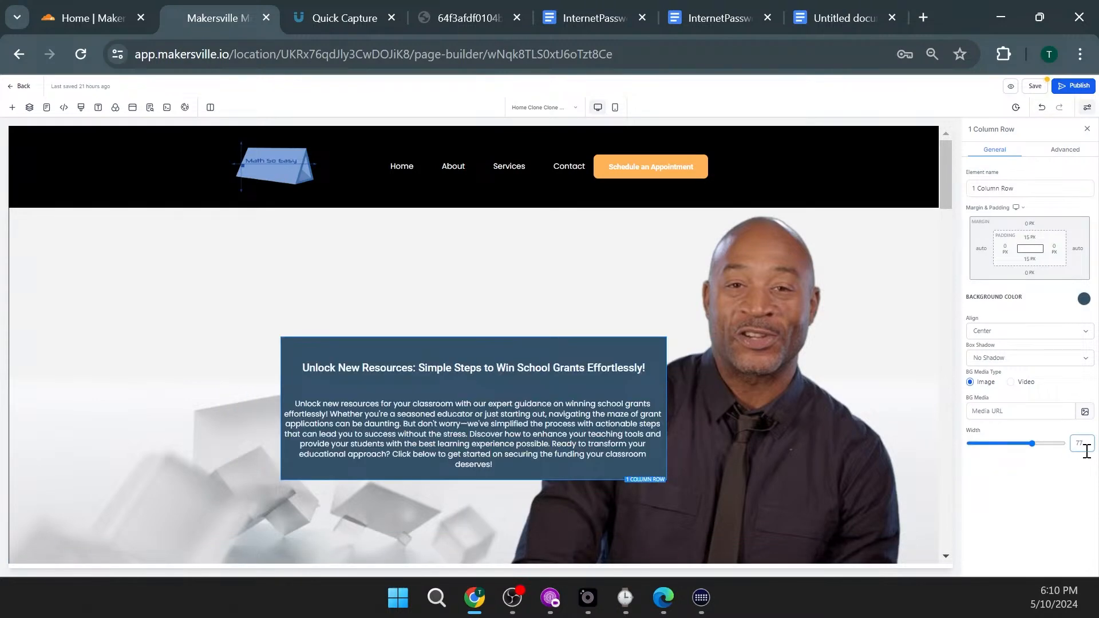
Step: Compare the hero card with the service cards and examine the border options of the Mindfulness and Stress Reduction Coaching row
scroll(813, 470, "down", 12)
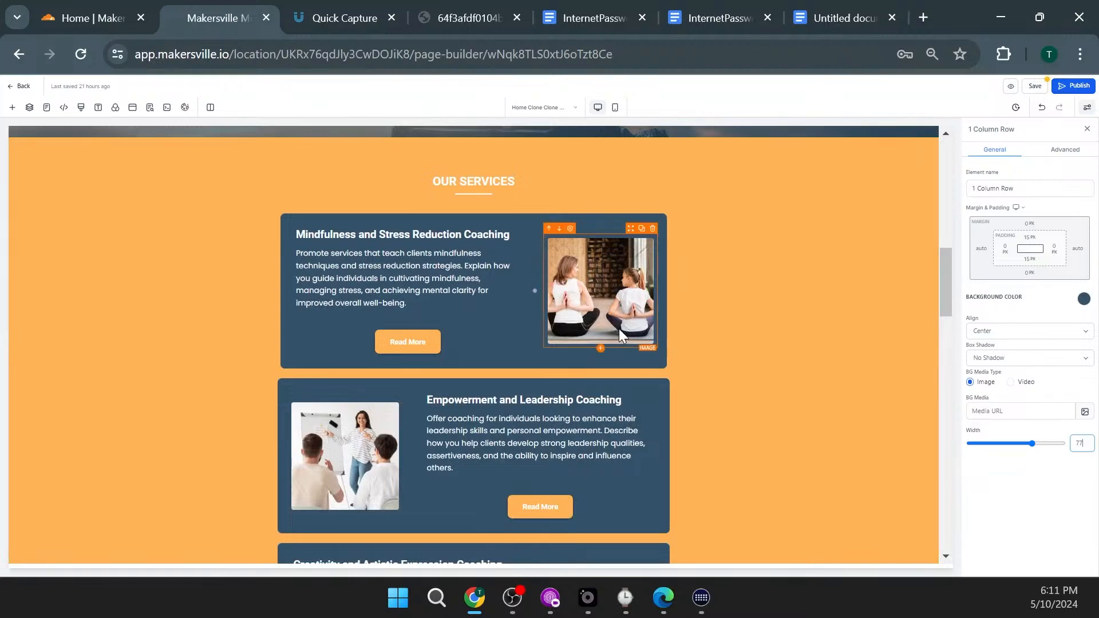
scroll(623, 337, "up", 10)
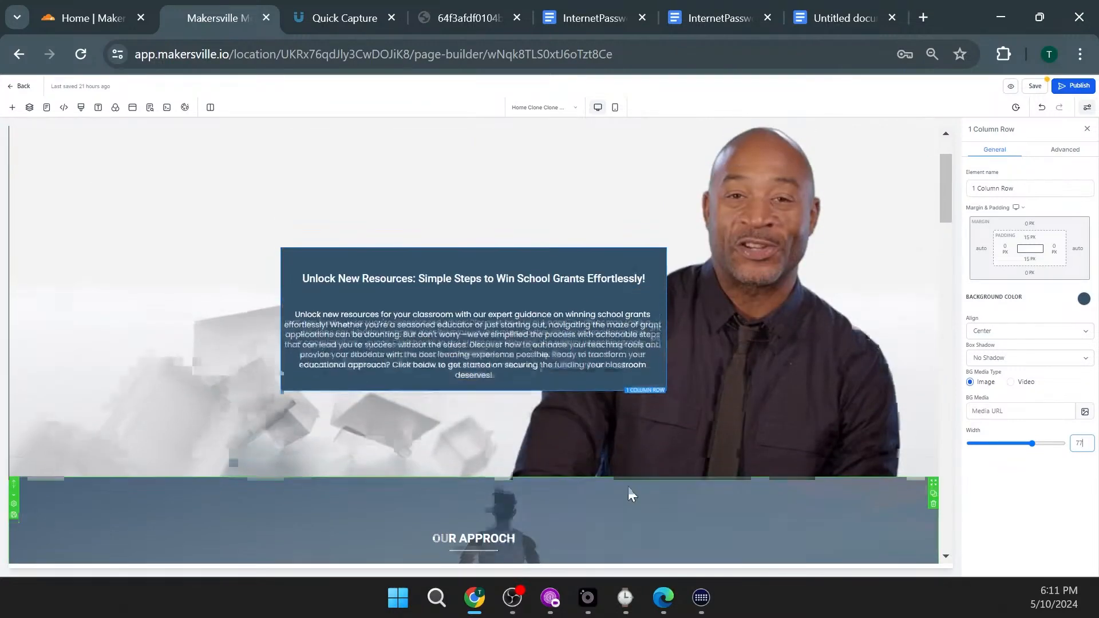
scroll(627, 486, "down", 10)
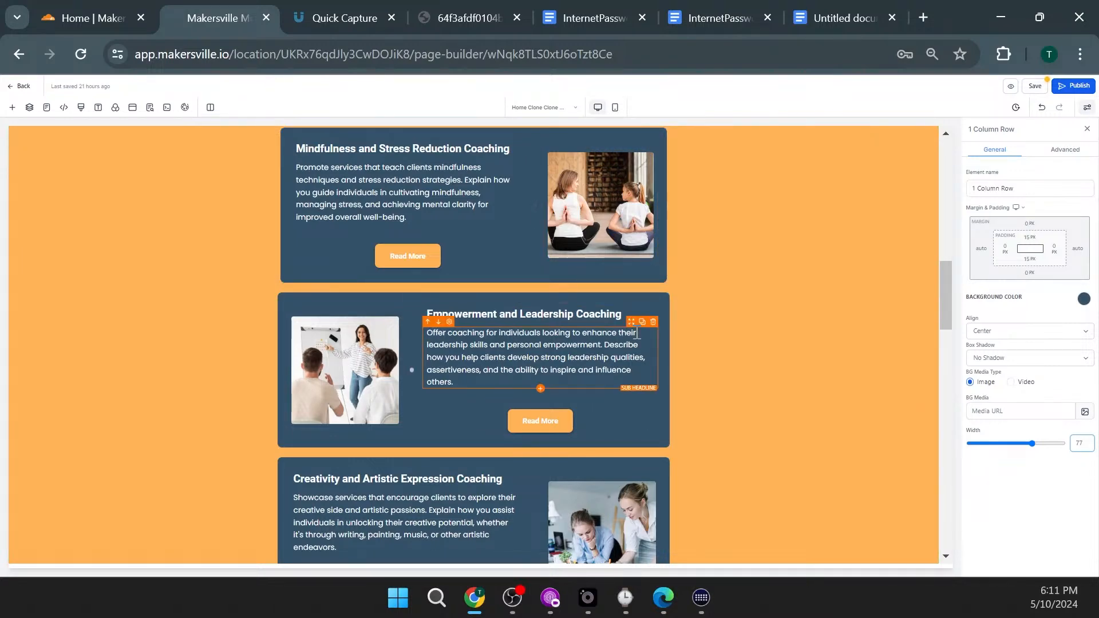
scroll(634, 330, "up", 6)
scroll(631, 325, "down", 4)
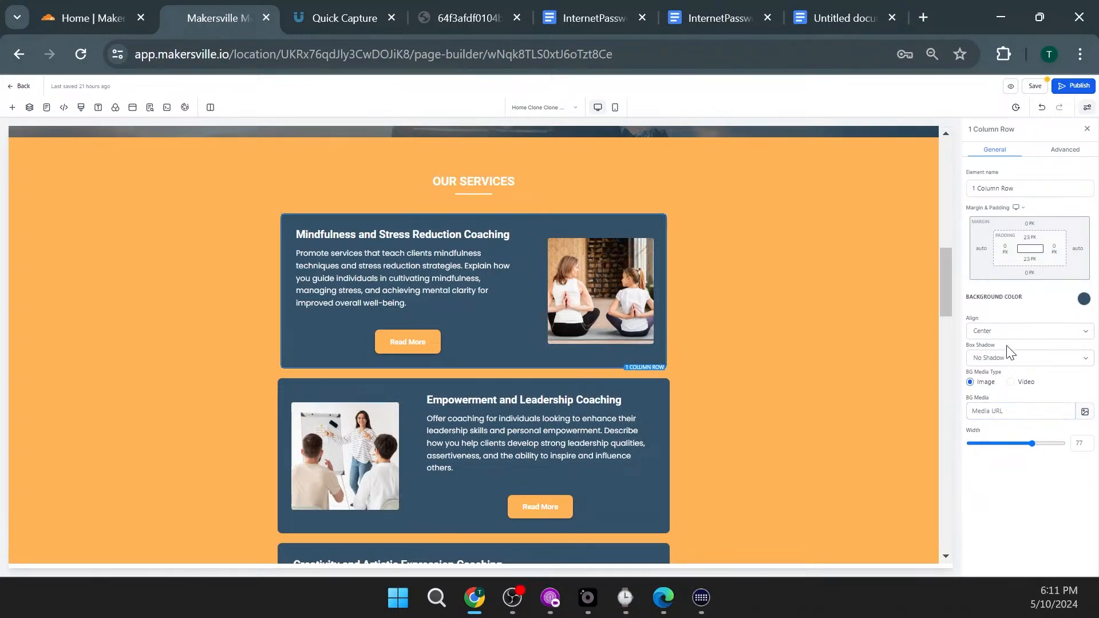
left_click(1068, 150)
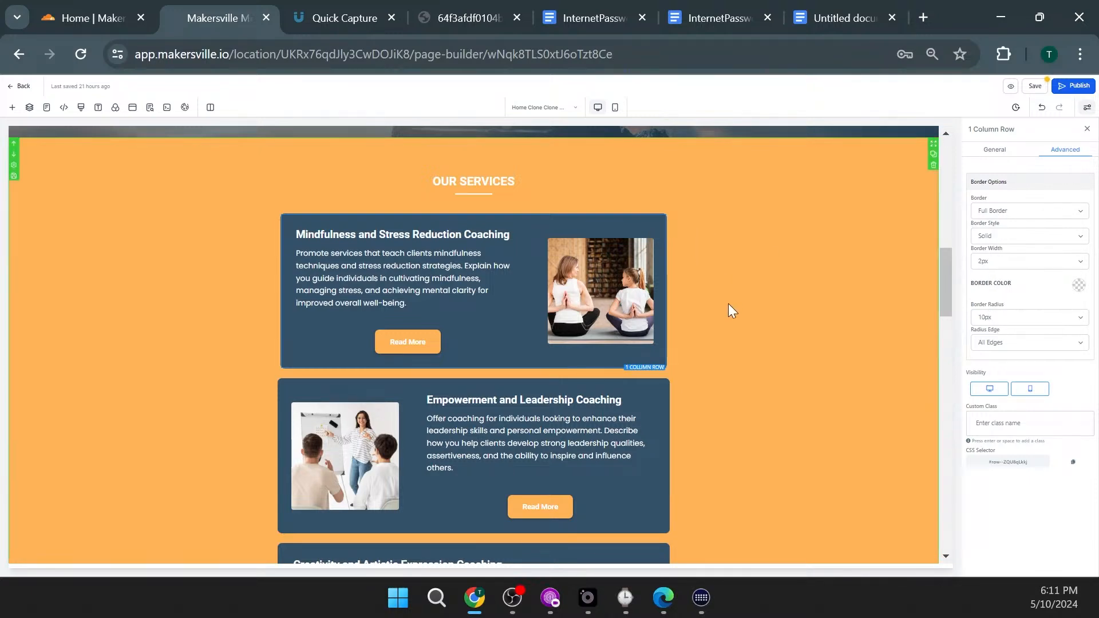
Step: Give the hero text card's row a Full Border with a 10px border radius
scroll(723, 308, "up", 10)
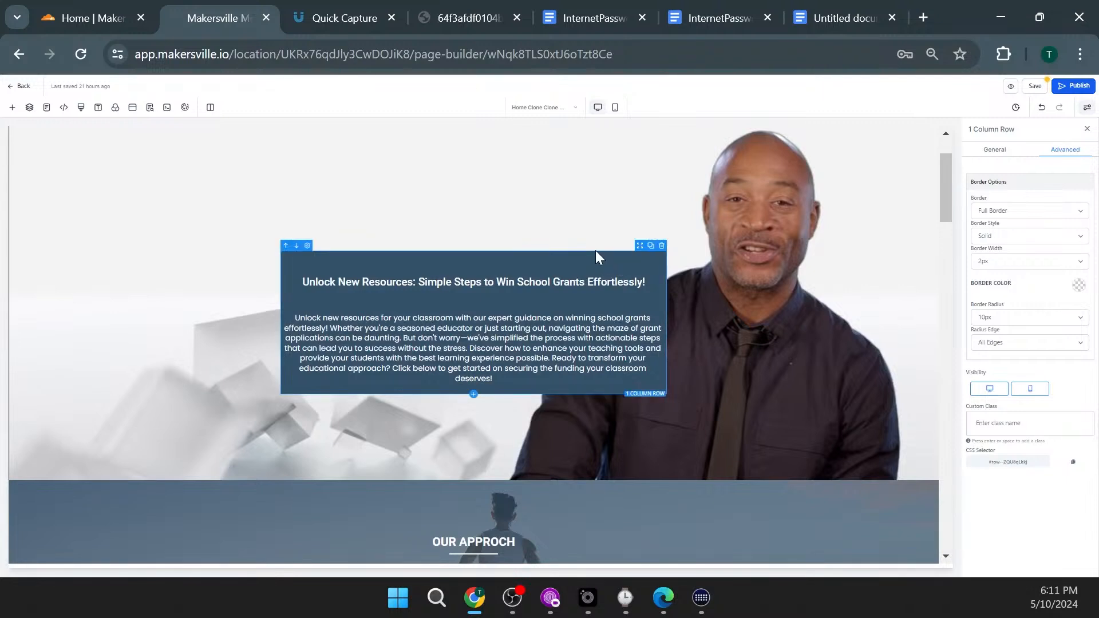
left_click(596, 253)
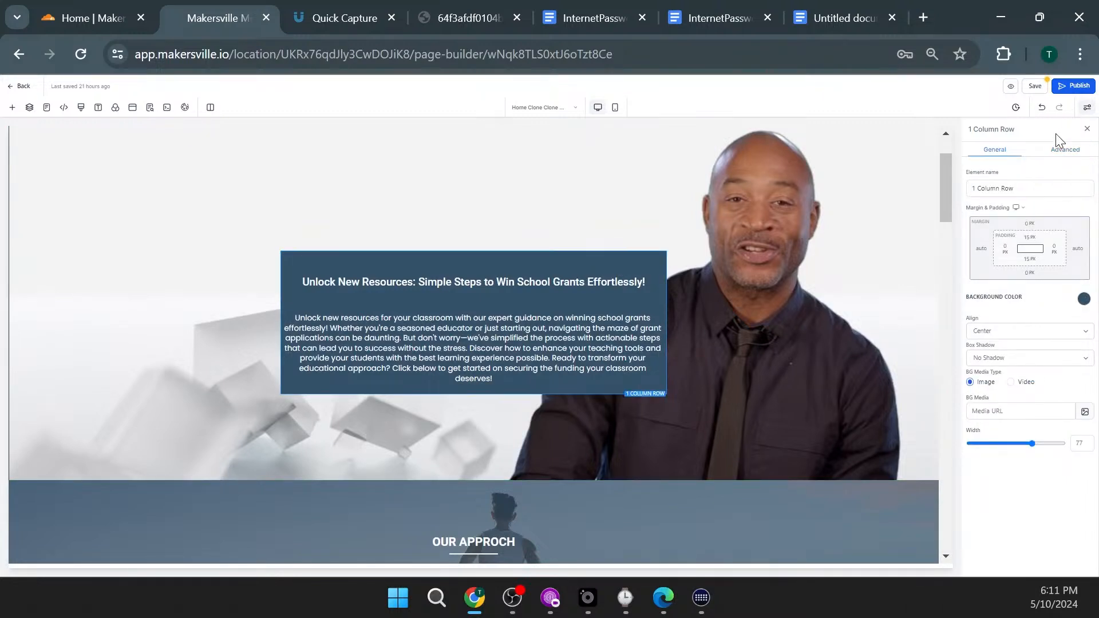
left_click(1064, 149)
left_click(1028, 212)
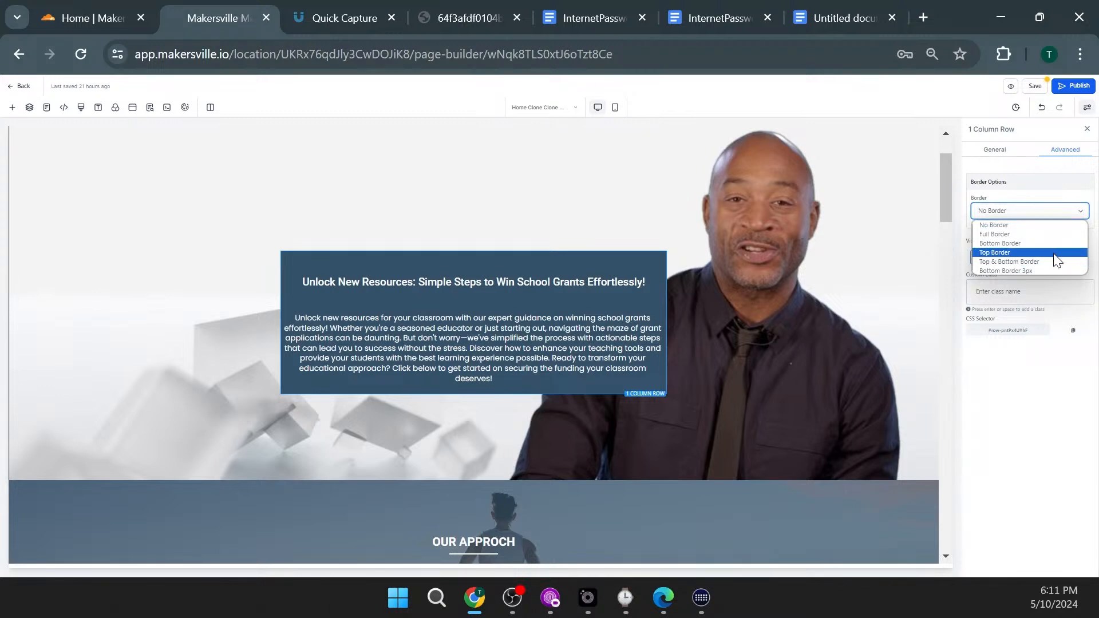
left_click(1048, 235)
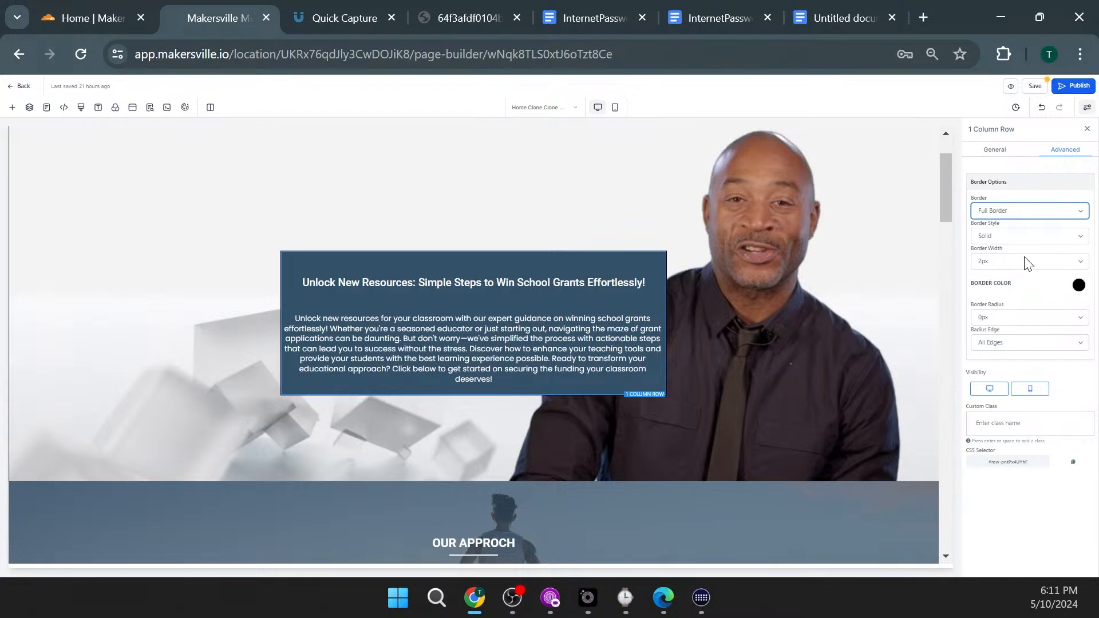
left_click(1016, 319)
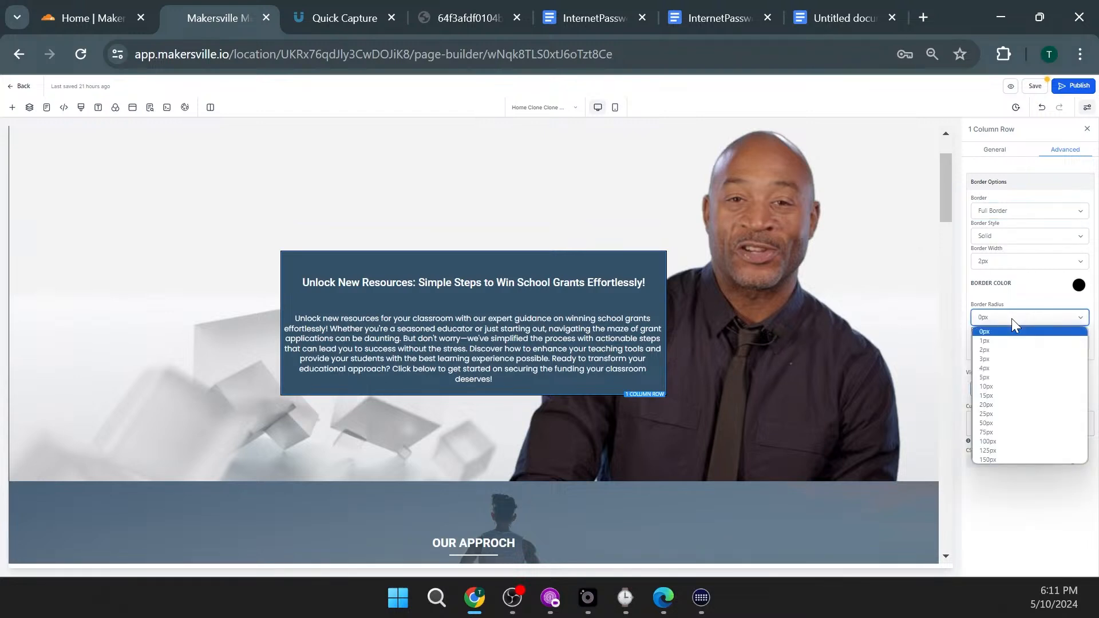
left_click(1011, 387)
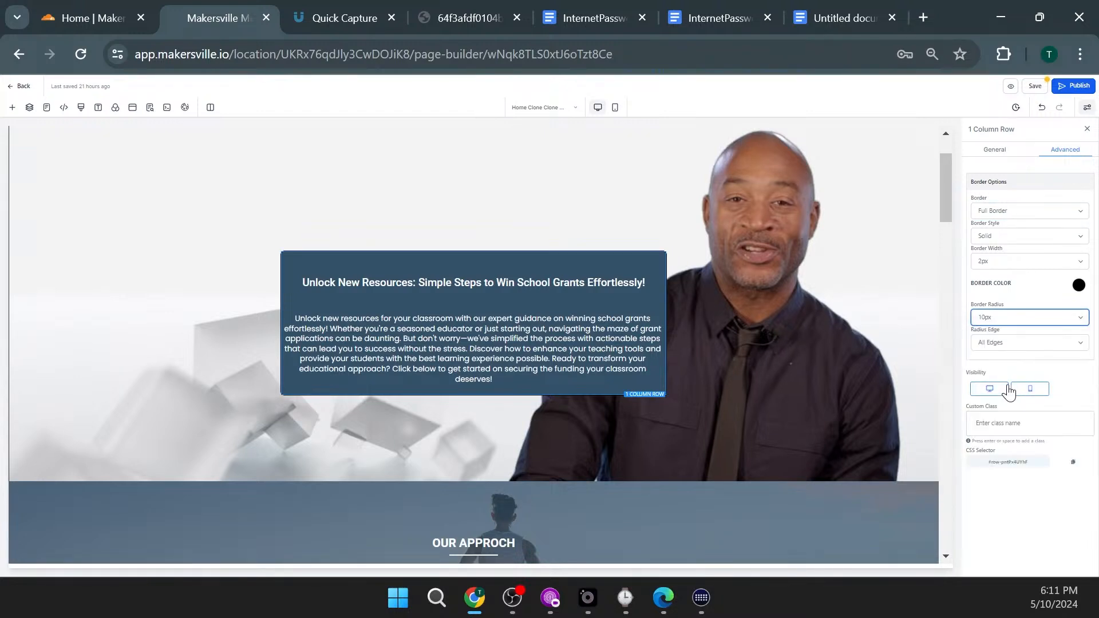
left_click(910, 281)
Step: Examine the general settings of the Mindfulness and Stress Reduction Coaching row, its sub headline and its headline, including the headline's color options
scroll(681, 330, "down", 7)
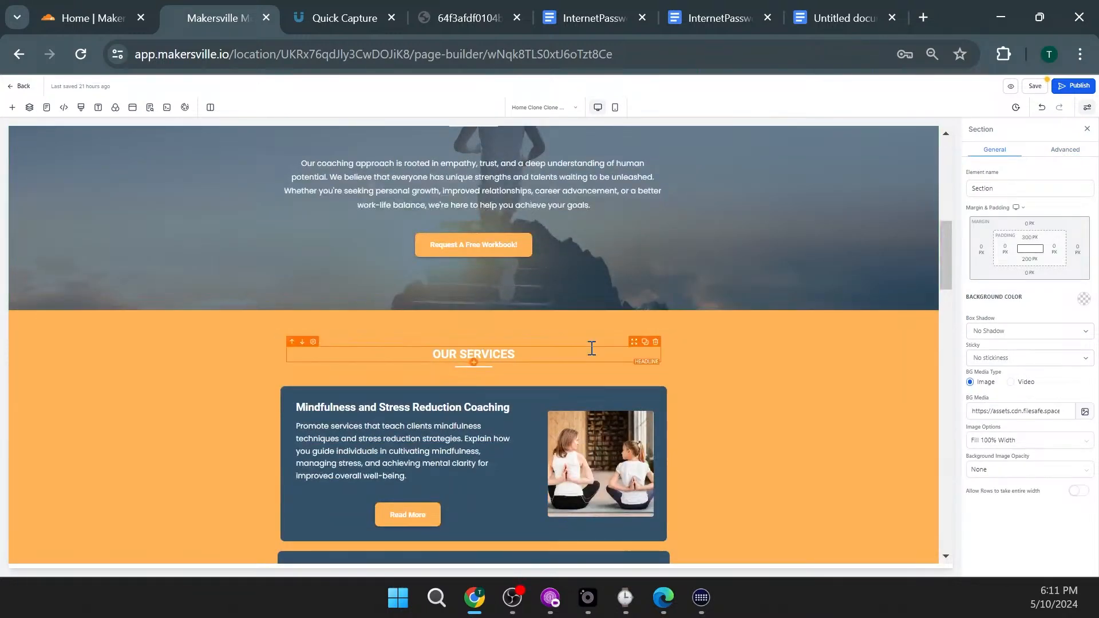
scroll(591, 349, "down", 4)
scroll(606, 292, "up", 2)
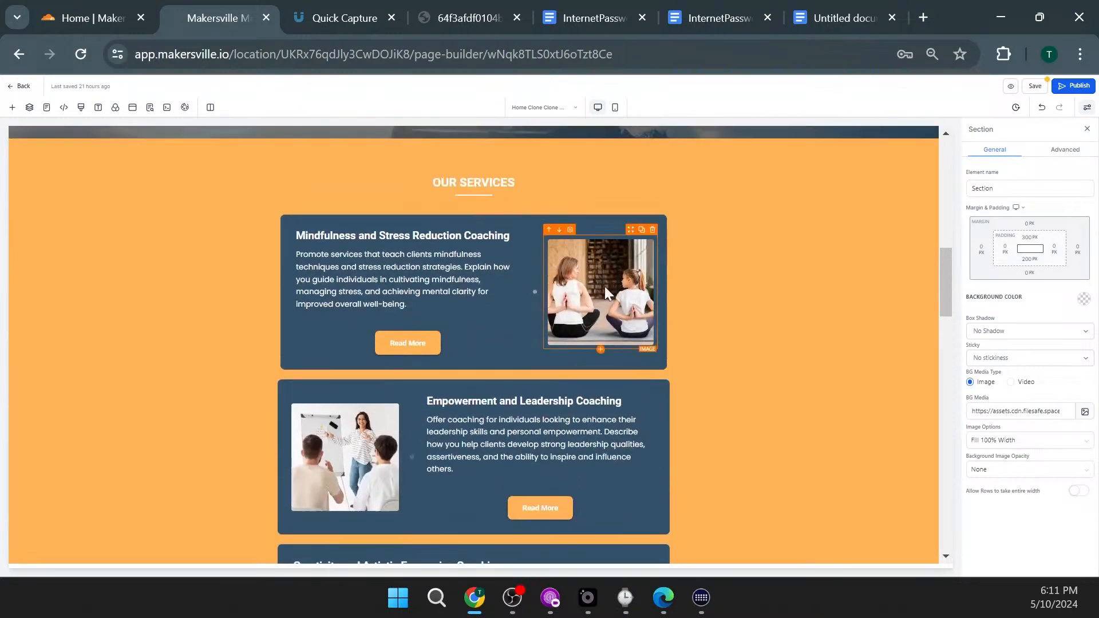
left_click(495, 222)
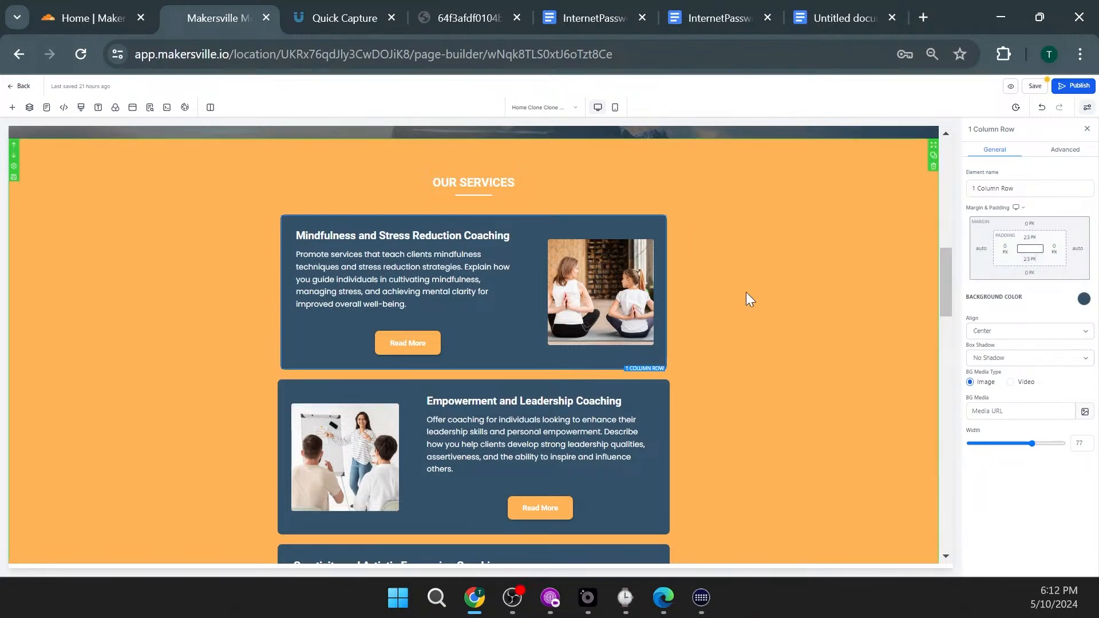
left_click(451, 267)
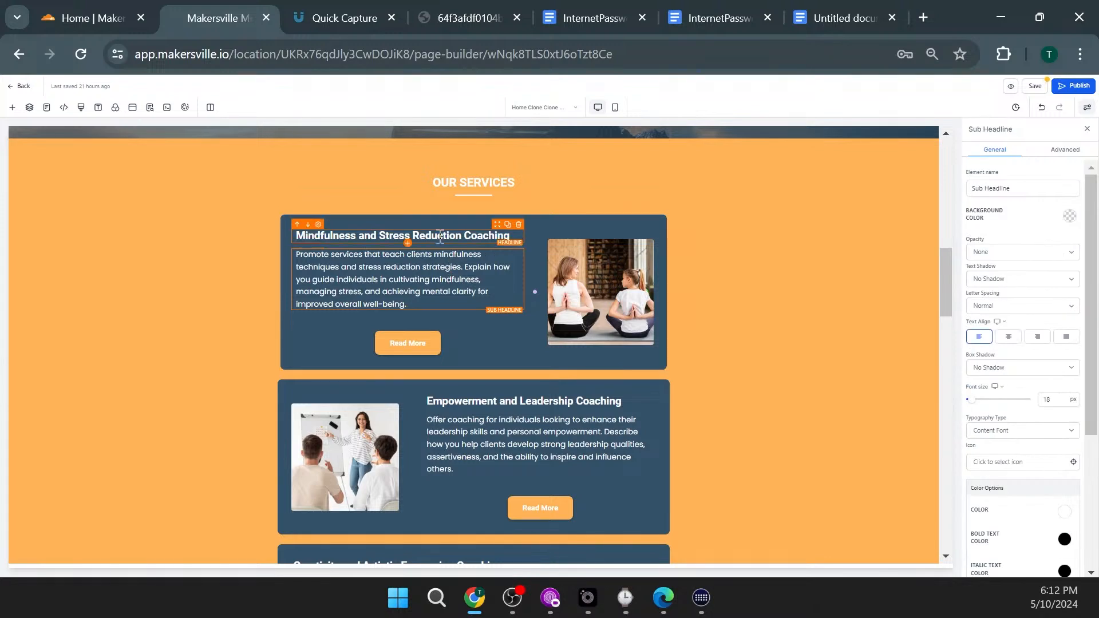
left_click(439, 236)
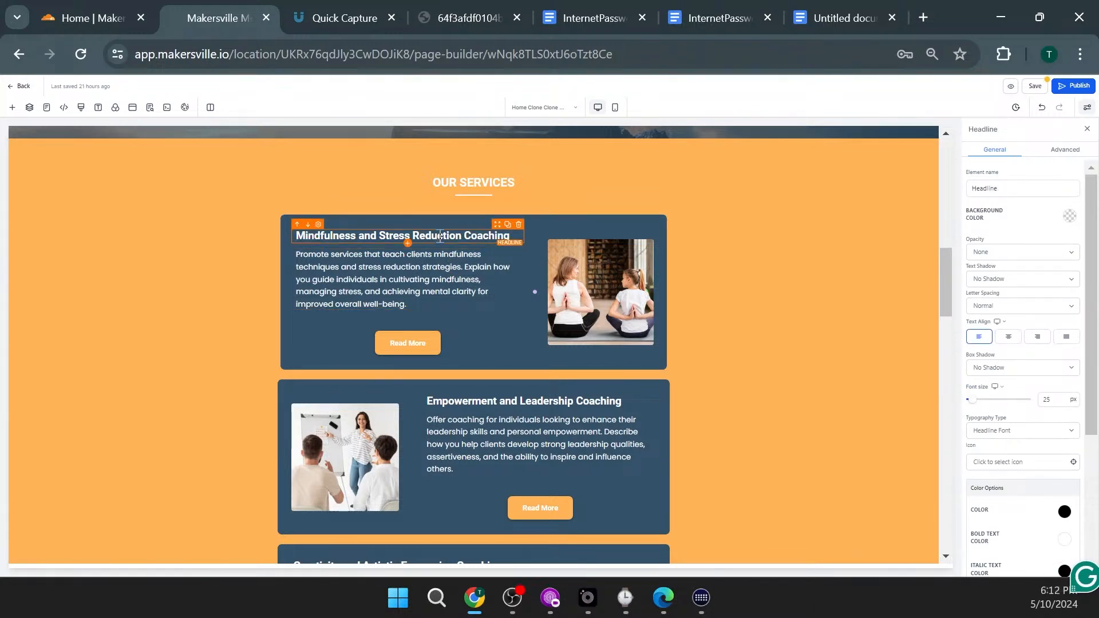
scroll(1034, 382, "down", 4)
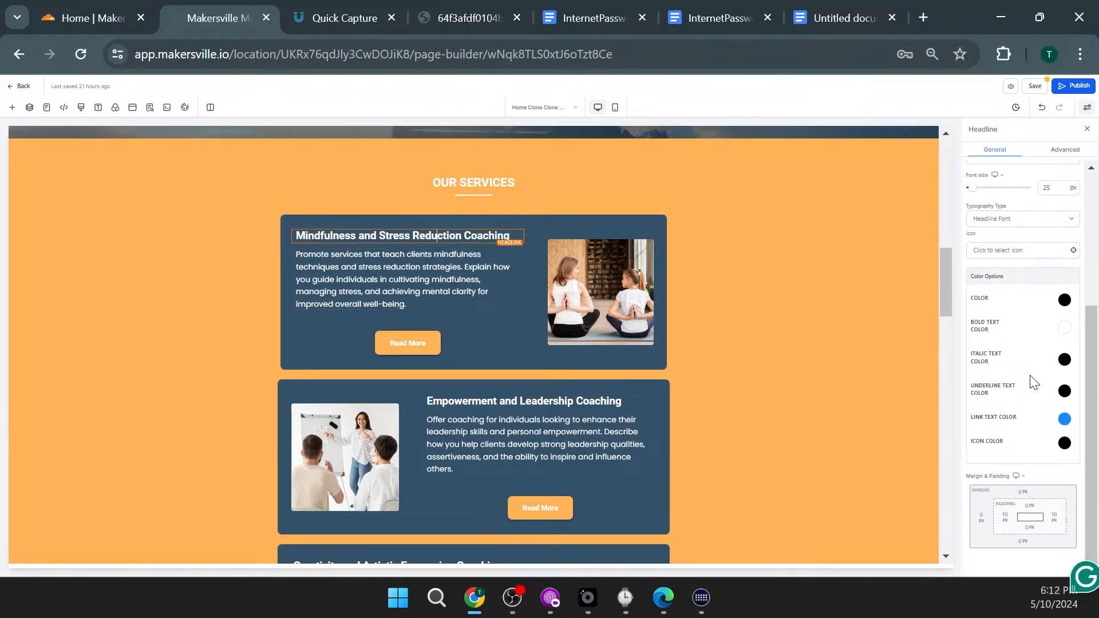
Step: Check the Mindfulness sub headline's padding, and set the hero paragraph's left and right padding to 10 px
left_click(423, 291)
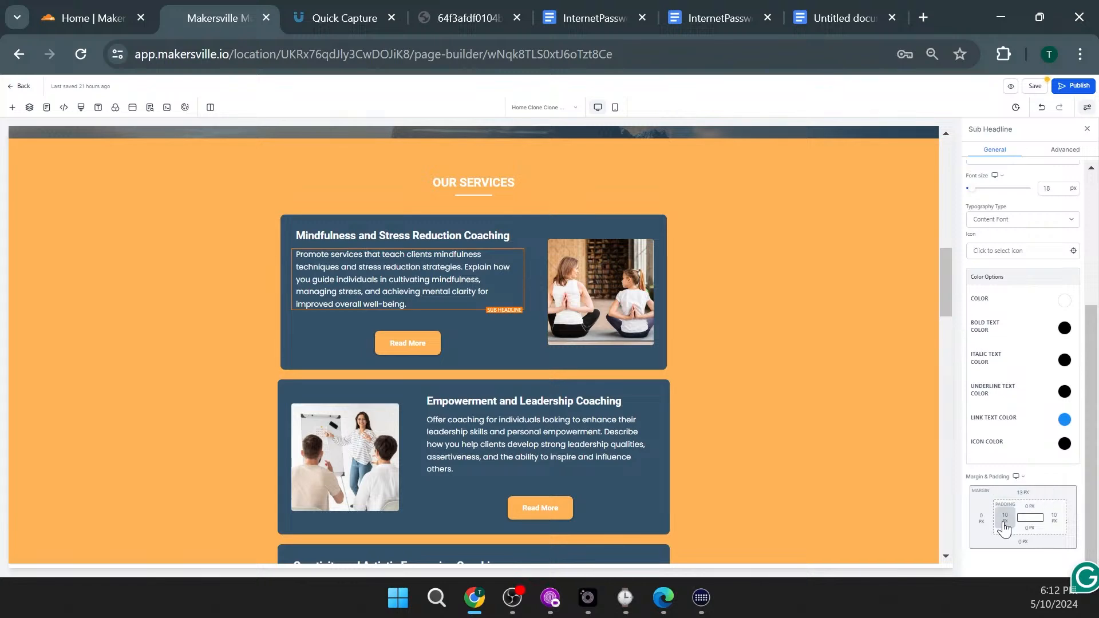
left_click_drag(996, 515, 1046, 521)
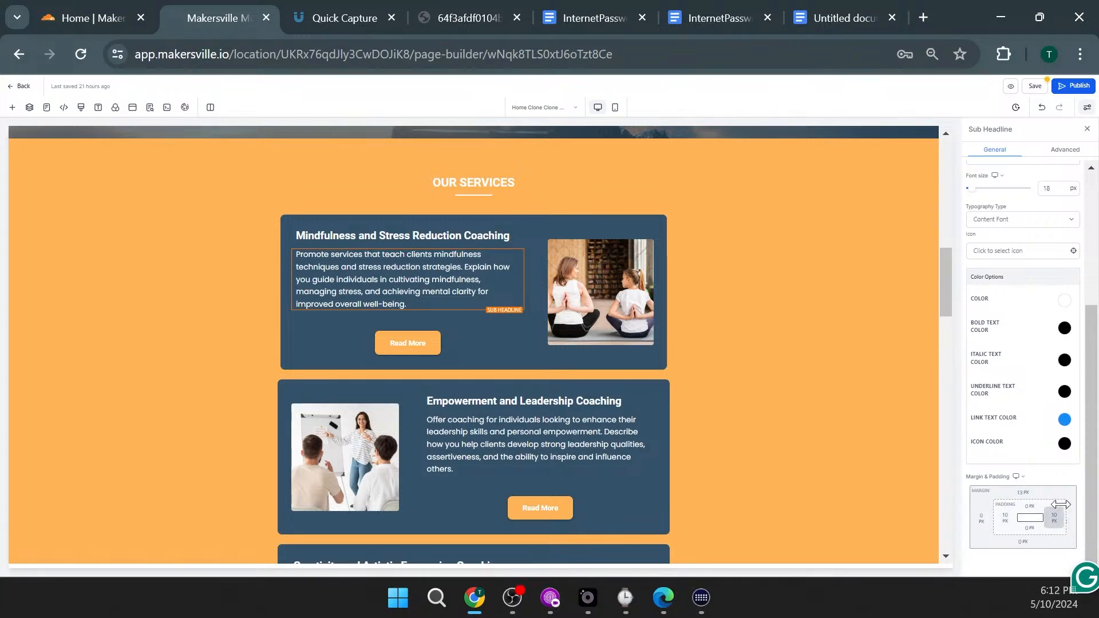
scroll(486, 262, "up", 10)
left_click(410, 422)
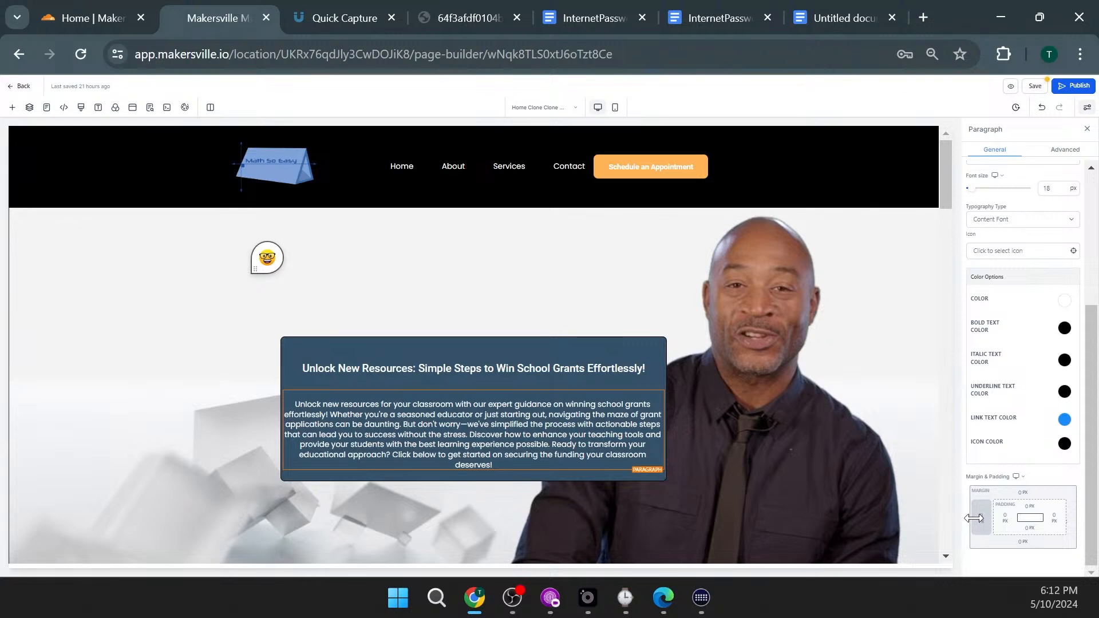
left_click(1004, 523)
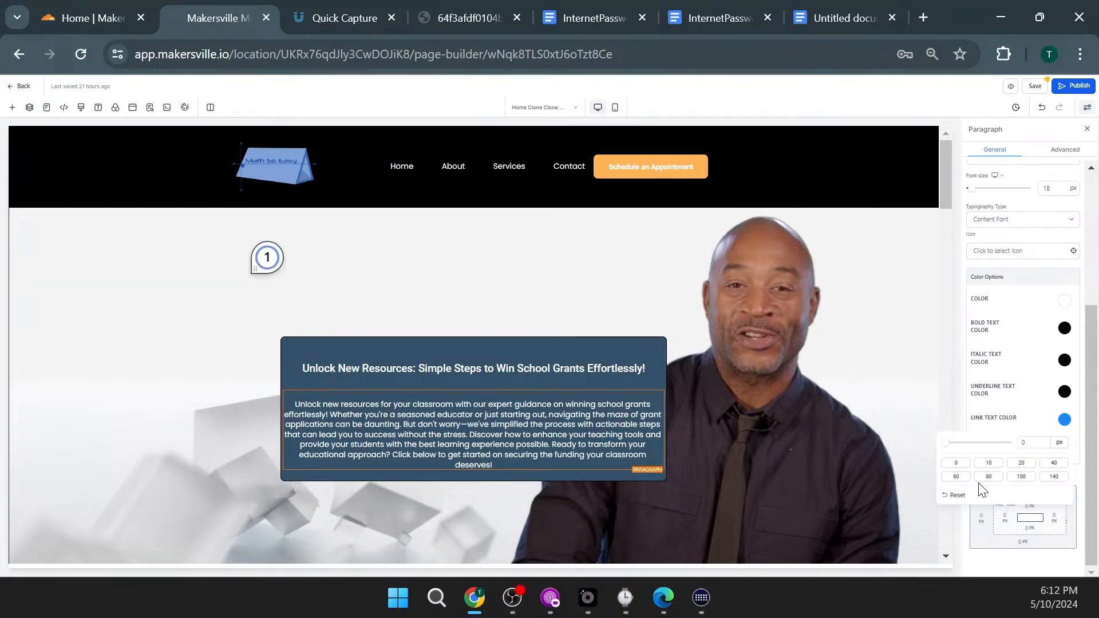
left_click(988, 462)
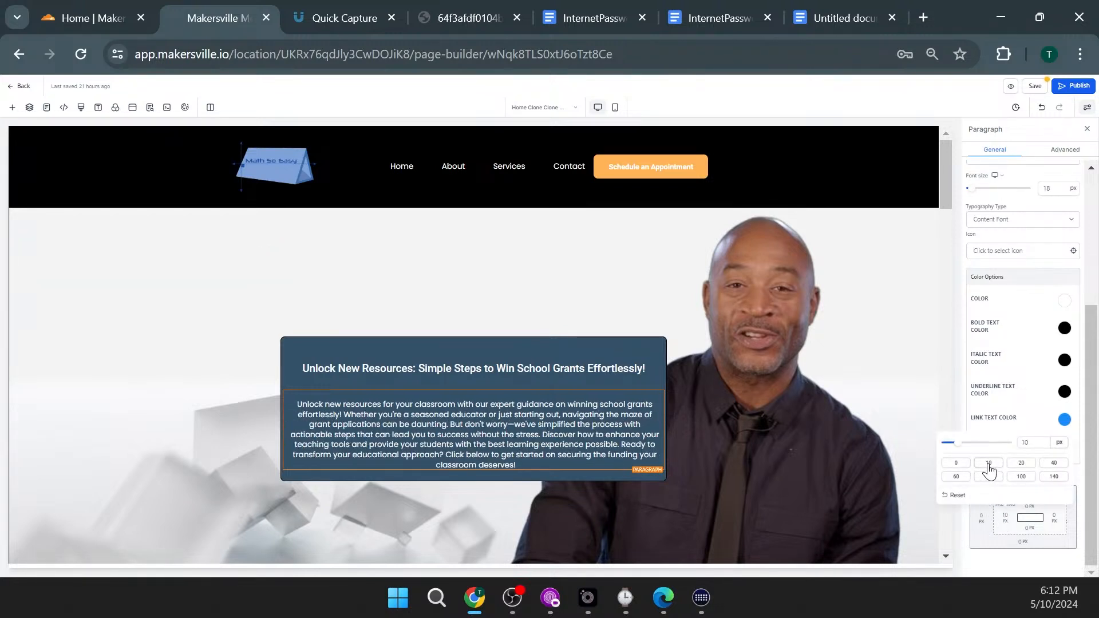
left_click(1050, 520)
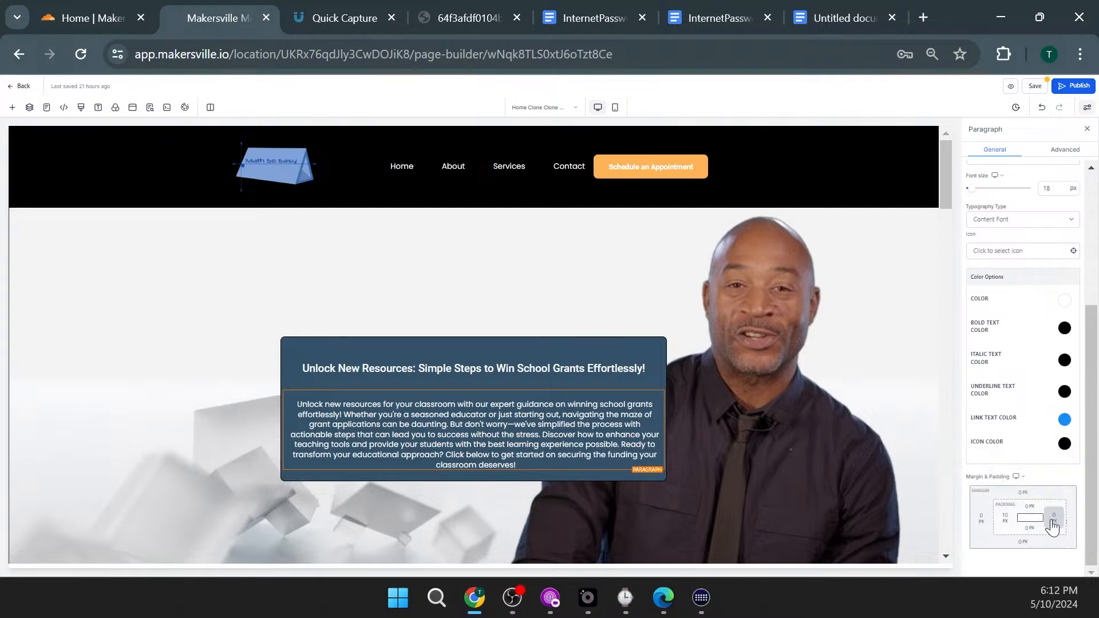
left_click(1055, 518)
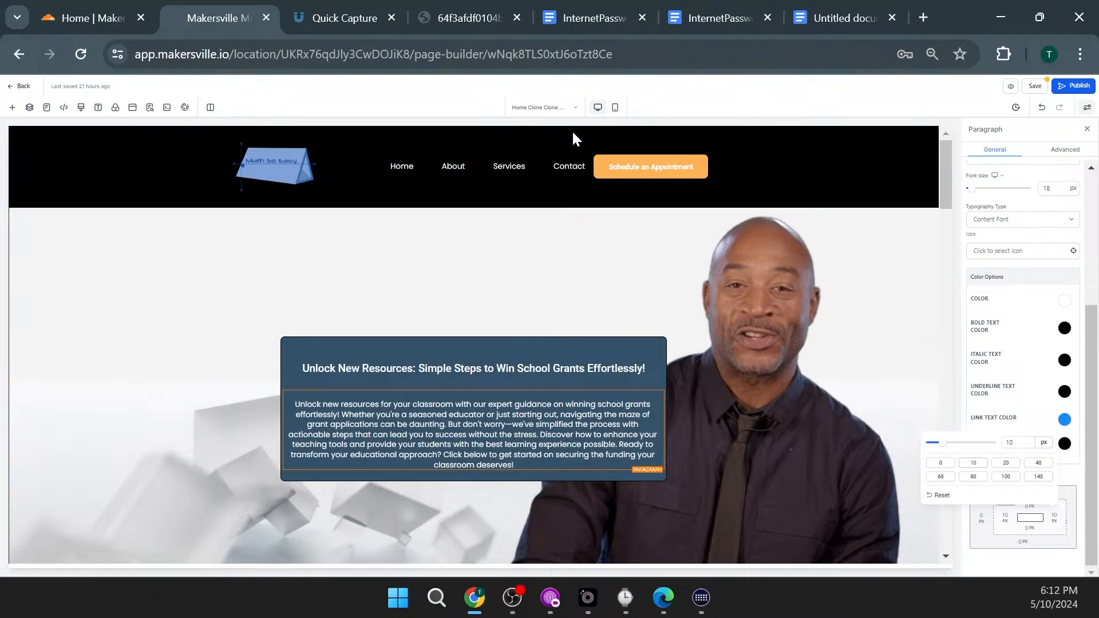
Step: Set the hero paragraph's top margin to 15 px, using the Mindfulness sub headline's spacing as reference
scroll(712, 441, "down", 5)
scroll(710, 424, "down", 6)
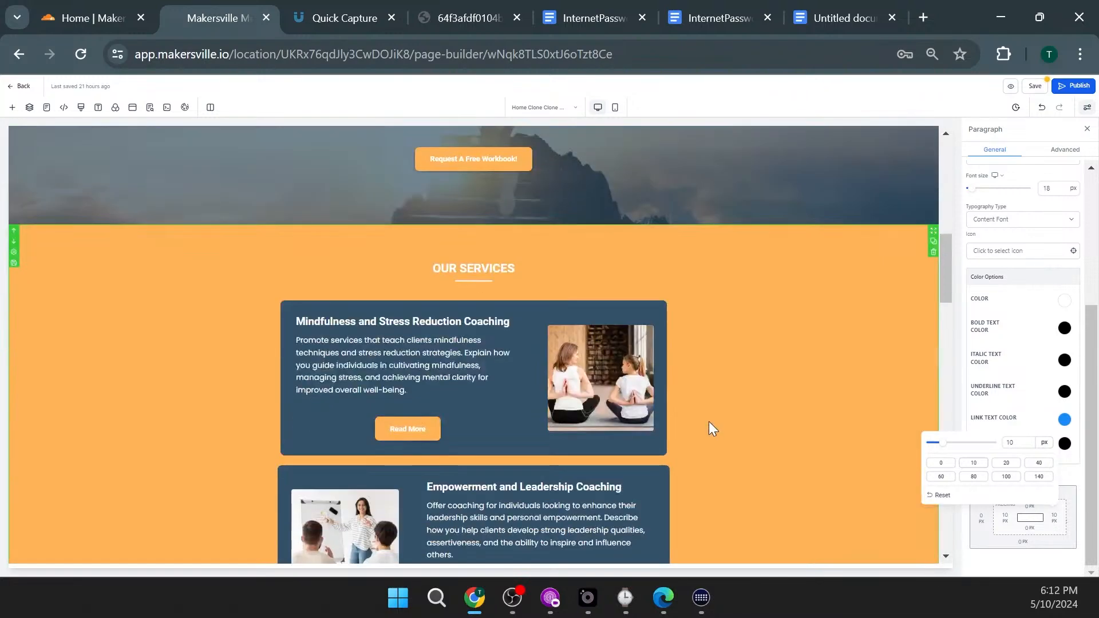
left_click(479, 364)
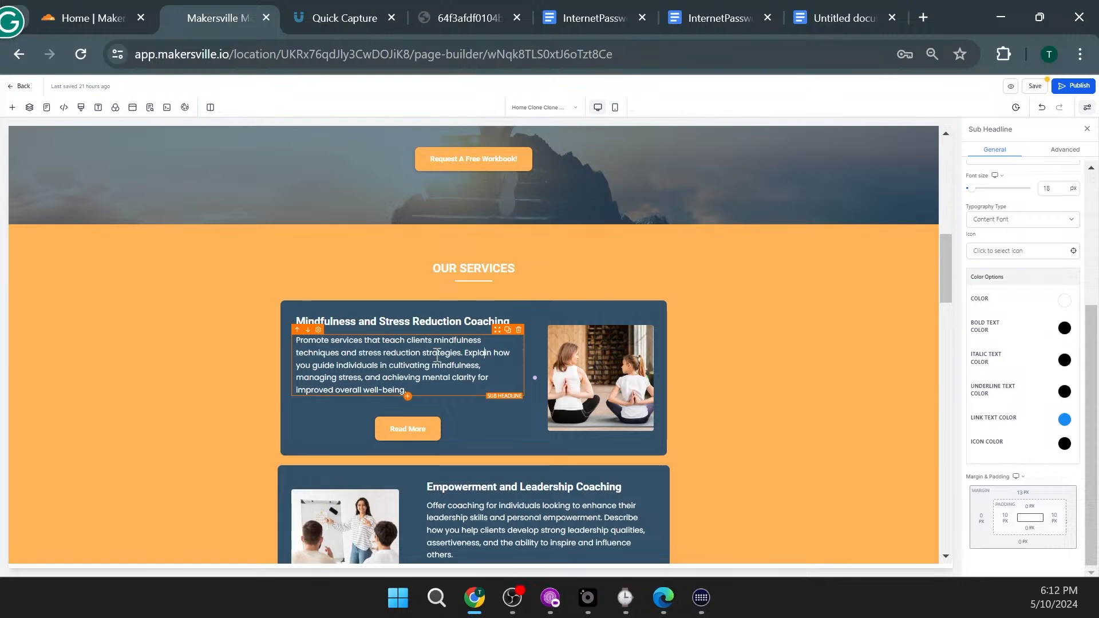
scroll(513, 337, "up", 8)
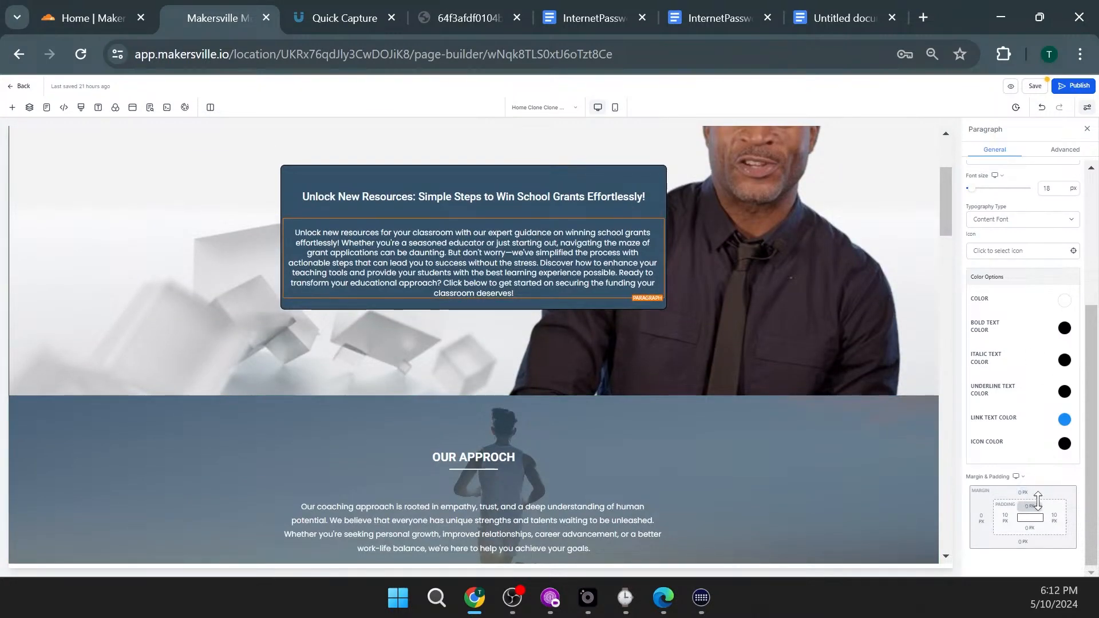
left_click(1023, 492)
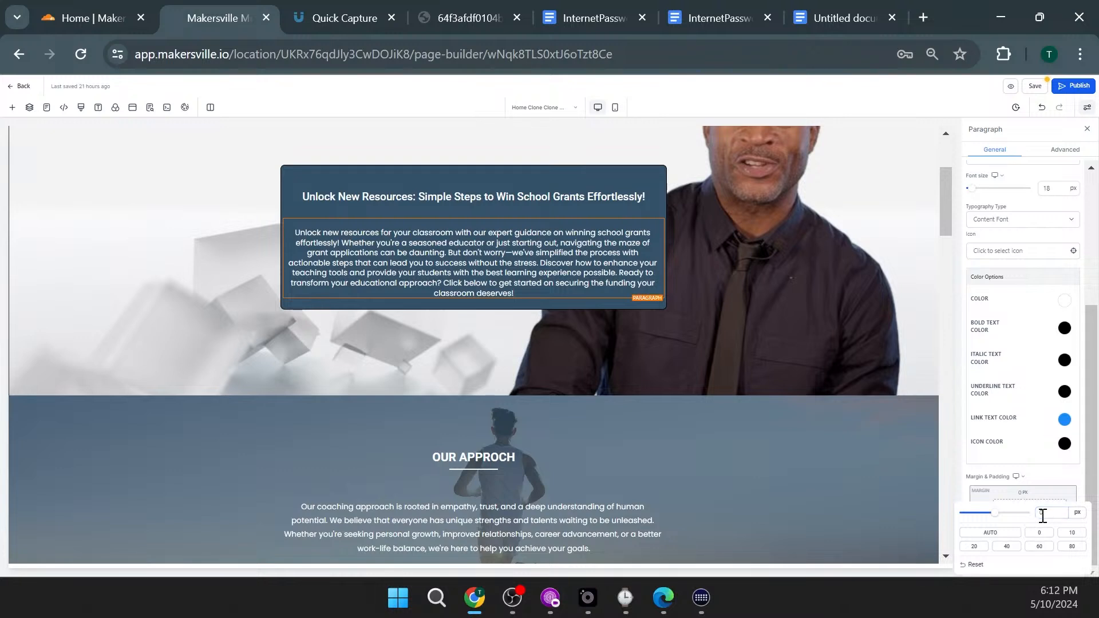
type("15")
left_click(1059, 521)
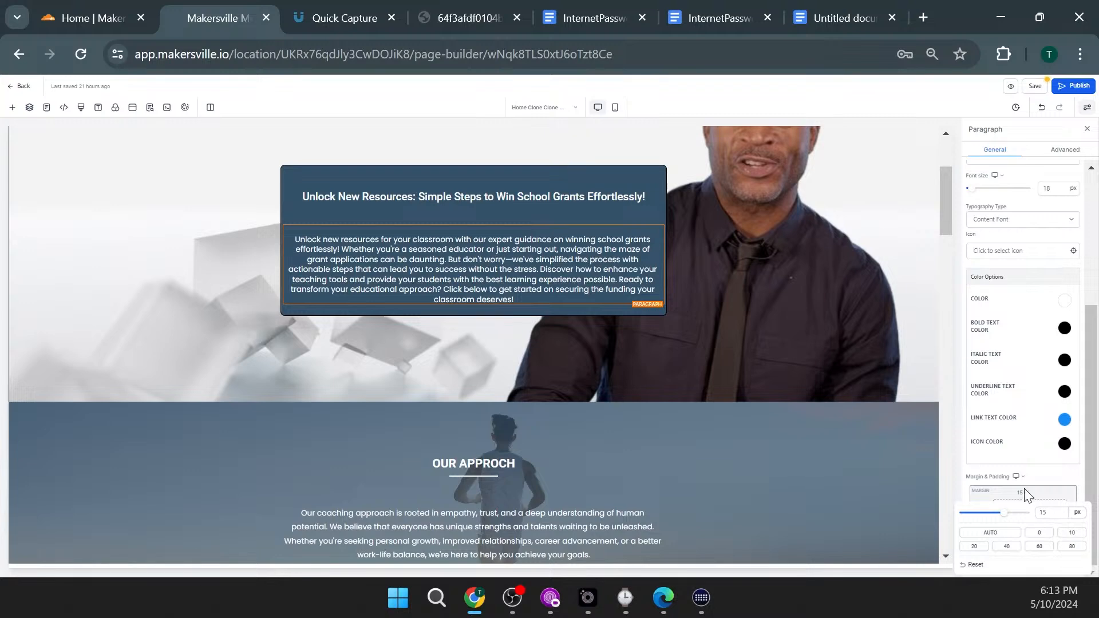
scroll(750, 391, "down", 7)
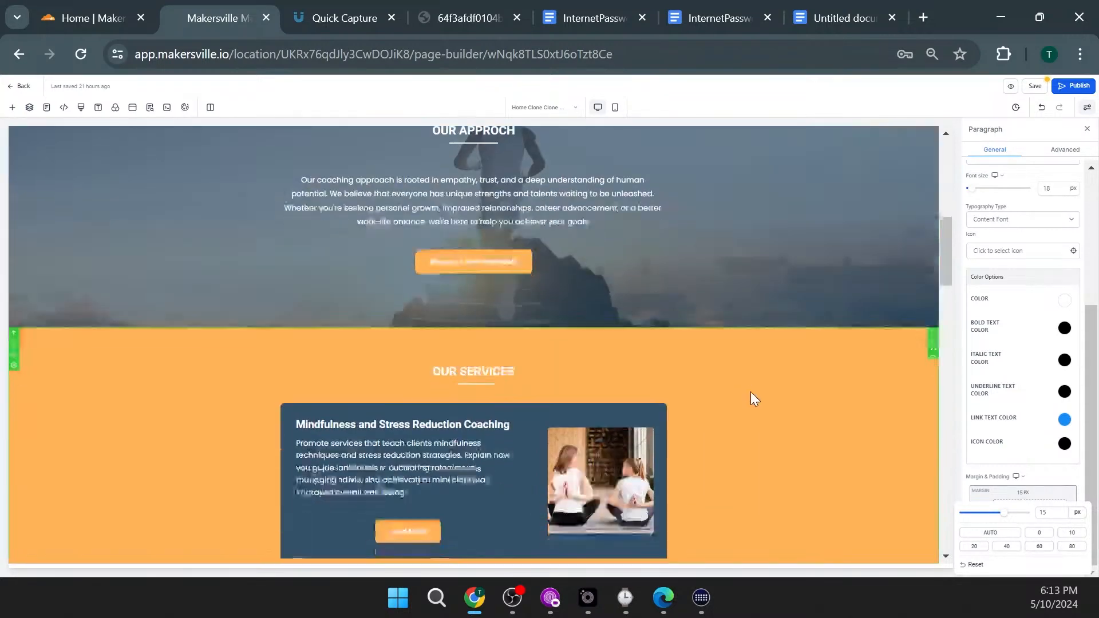
scroll(761, 383, "up", 5)
scroll(761, 382, "up", 2)
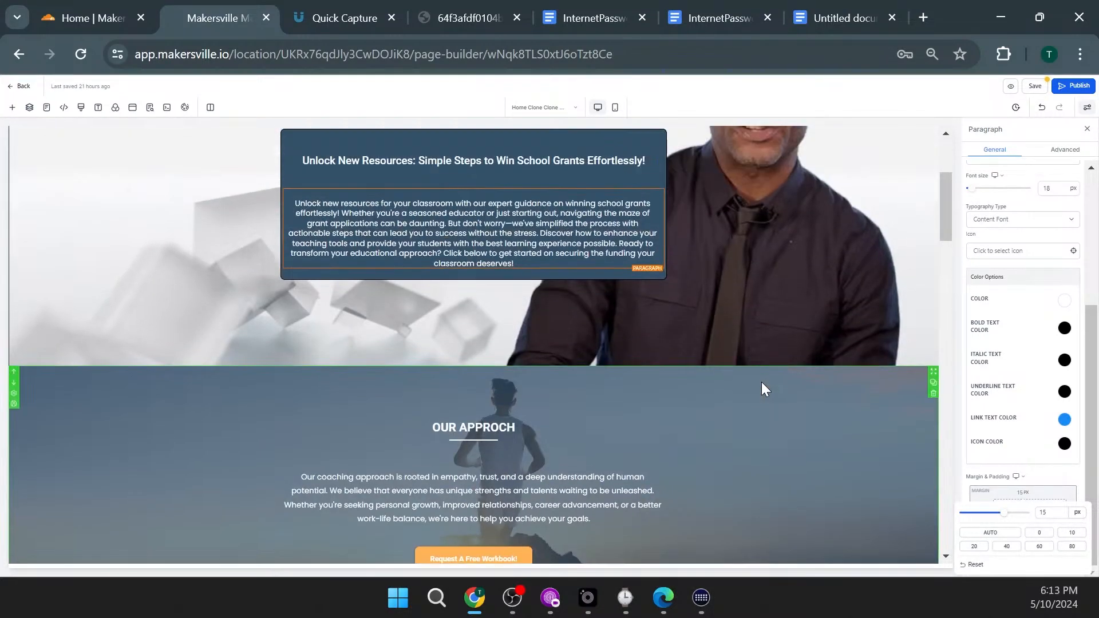
Step: Compare the hero headline with the Mindfulness headline, and set the hero headline's left margin to 10 px
left_click(508, 201)
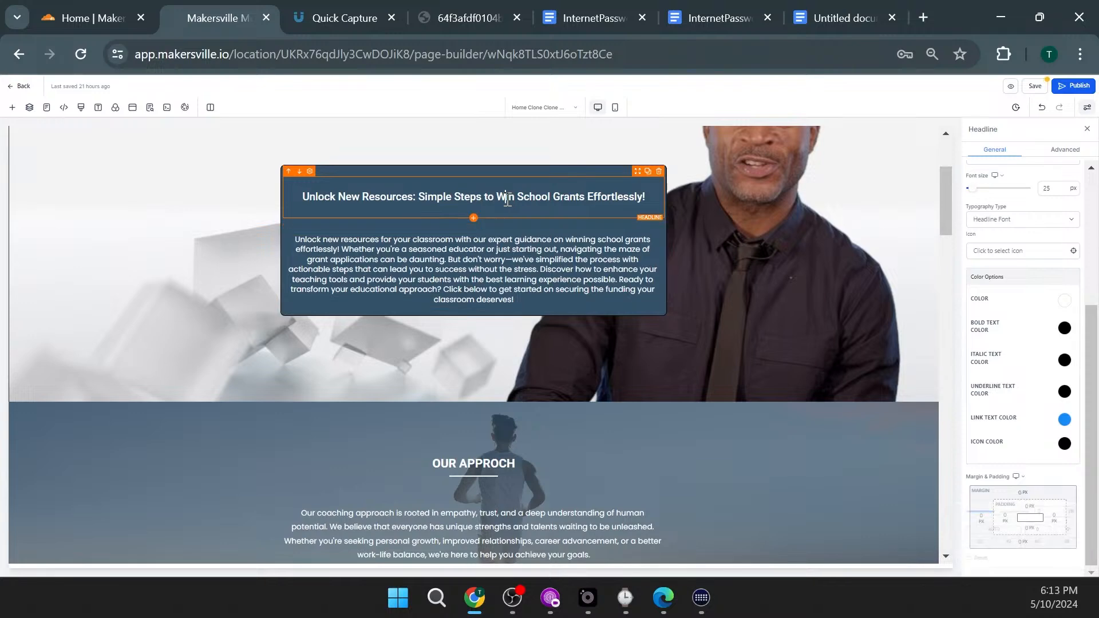
scroll(705, 331, "down", 6)
left_click(456, 414)
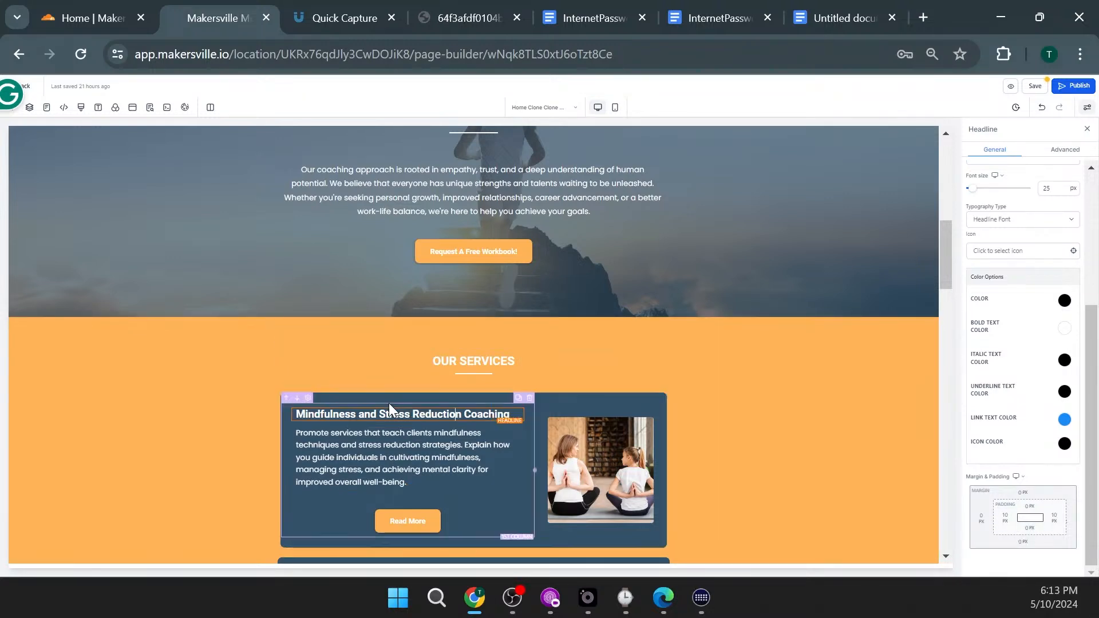
scroll(476, 400, "up", 6)
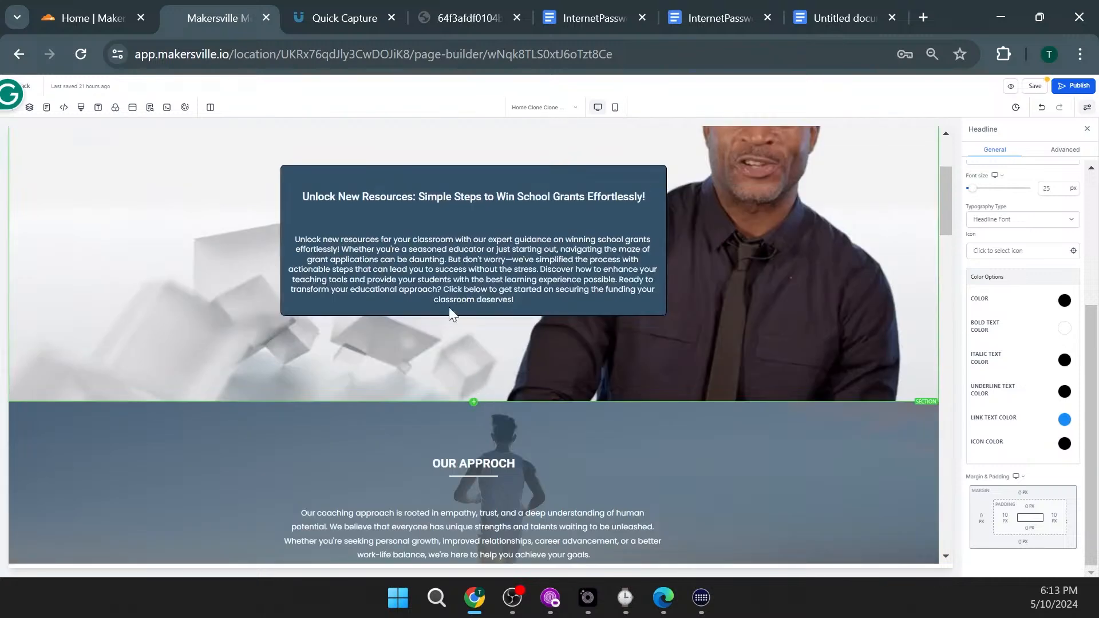
left_click(445, 198)
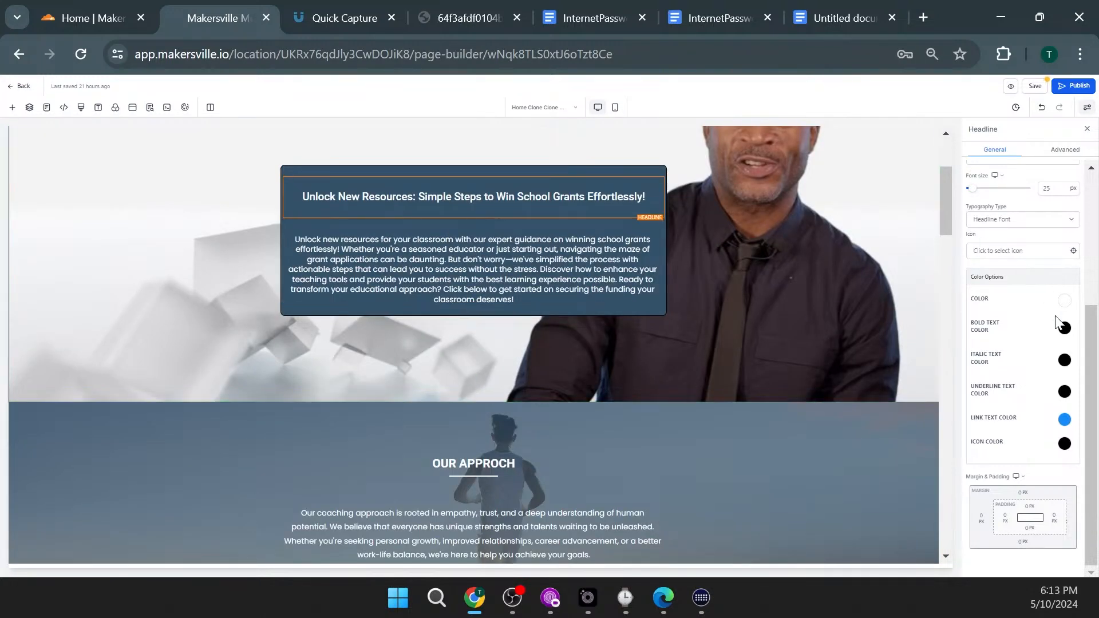
left_click(983, 518)
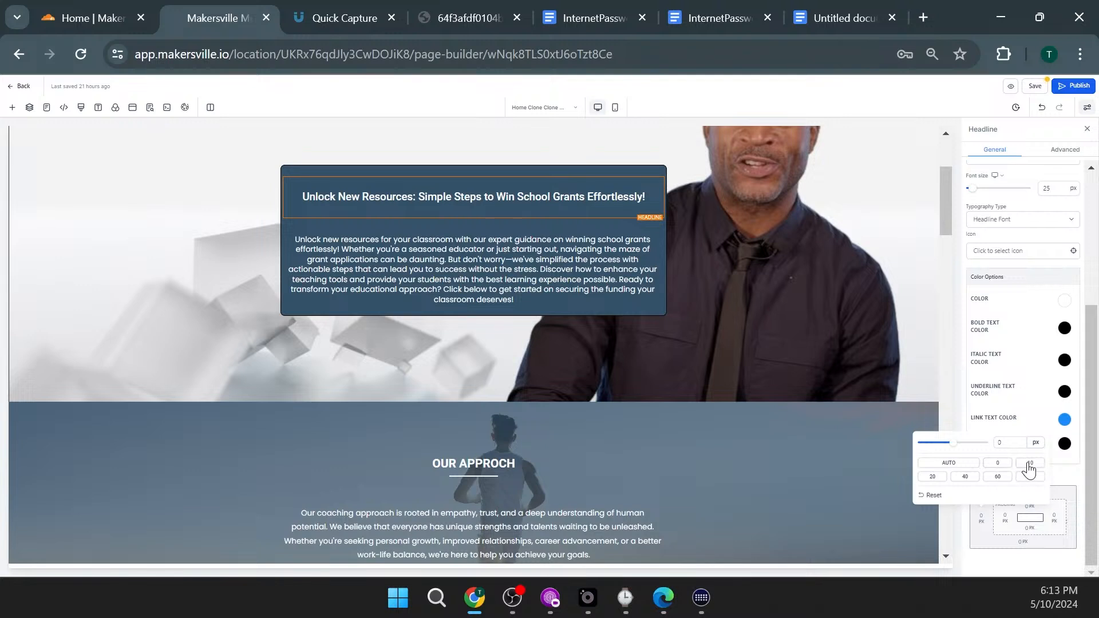
left_click(1061, 523)
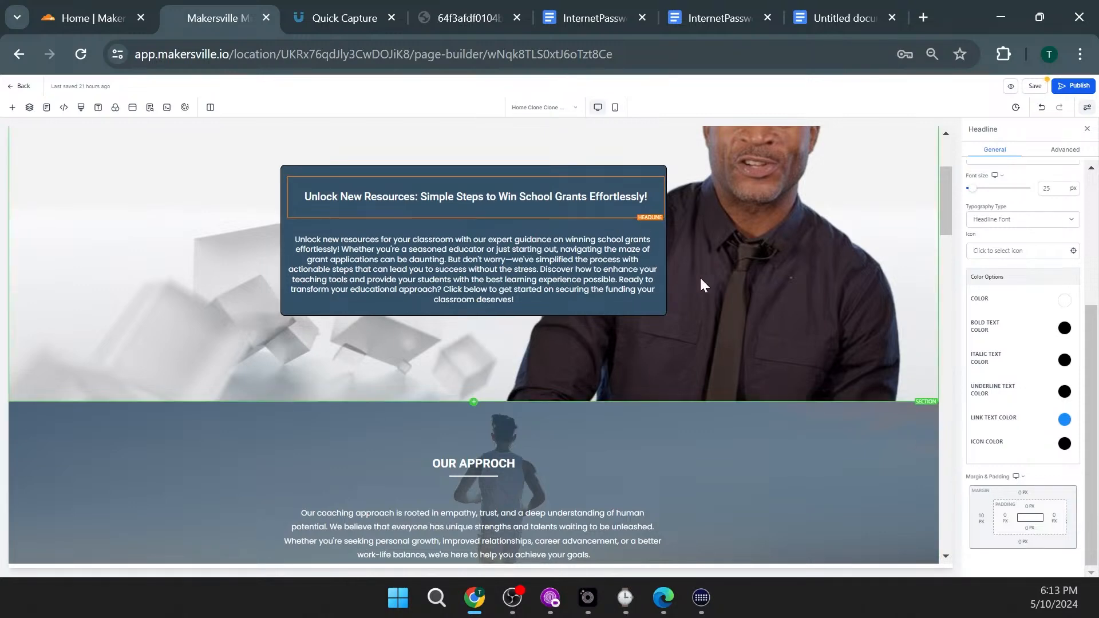
left_click(204, 201)
Step: Set the hero paragraph's top margin to -40 px to bring it closer to the headline
scroll(495, 309, "down", 5)
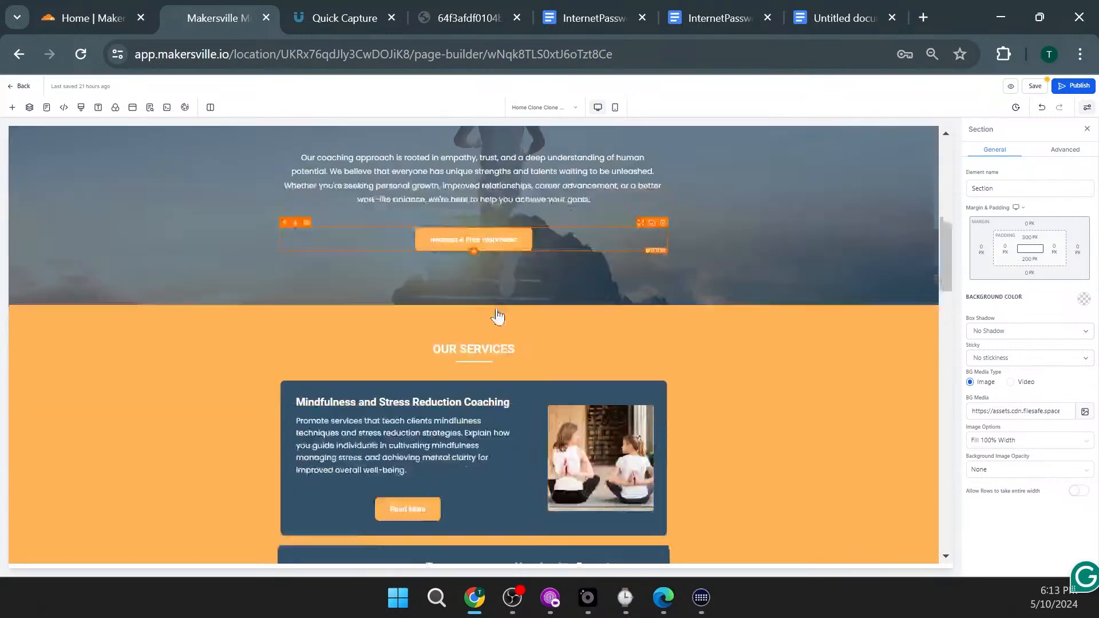
scroll(382, 281, "up", 10)
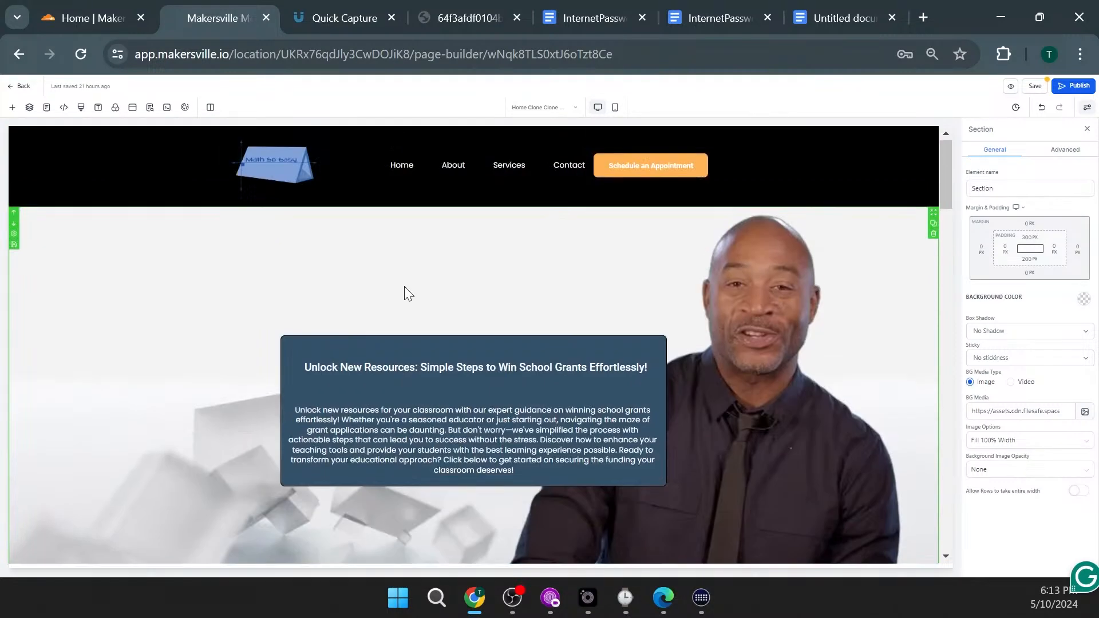
left_click(455, 430)
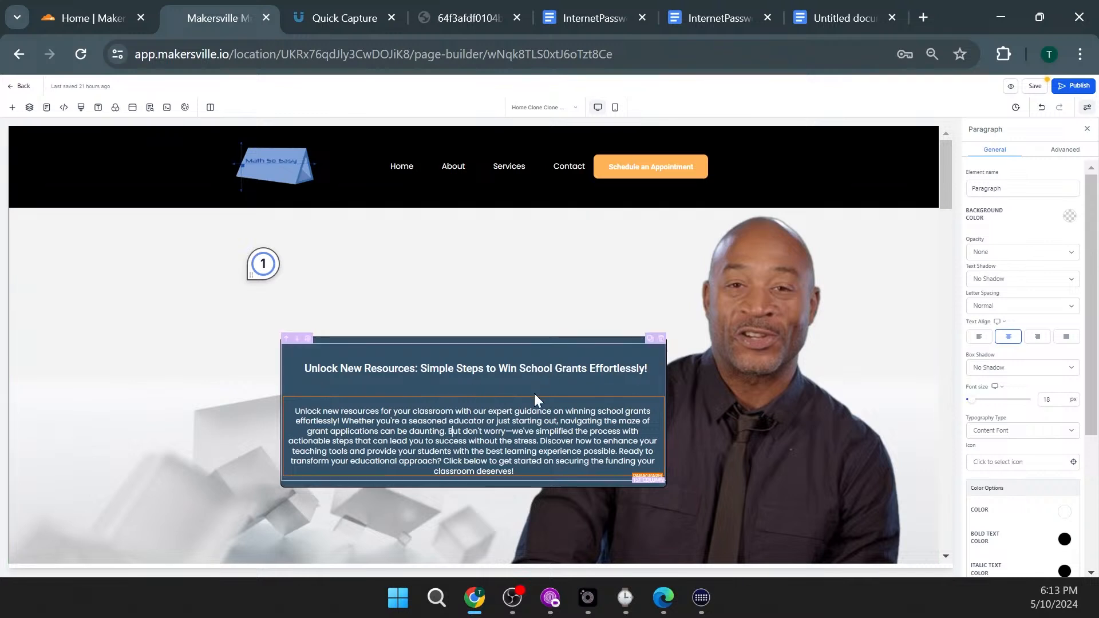
scroll(1053, 445, "down", 4)
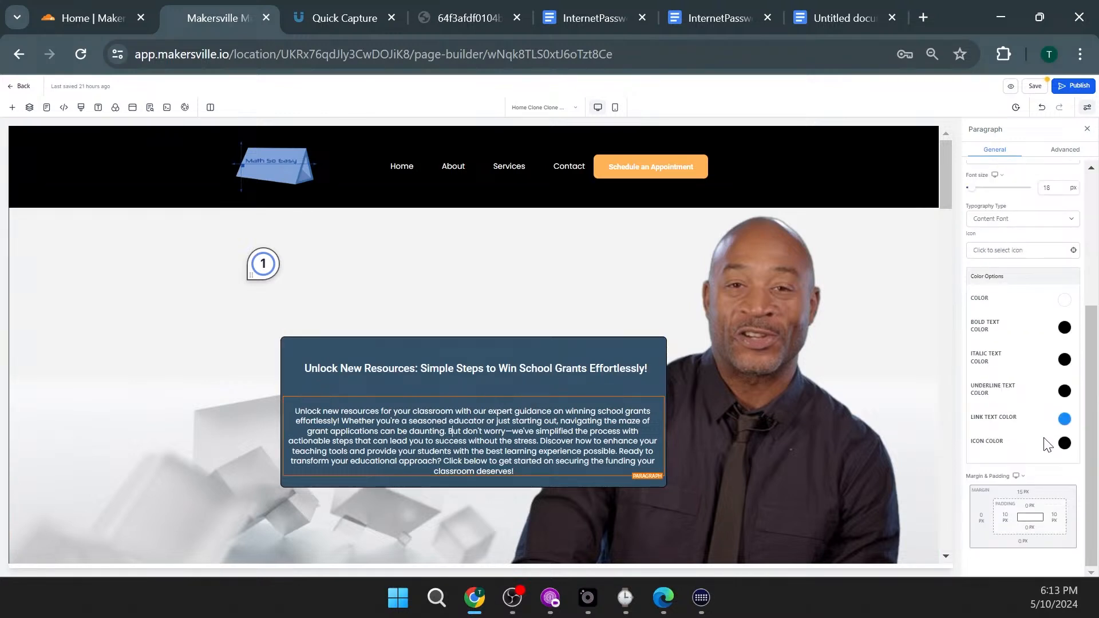
left_click(1014, 490)
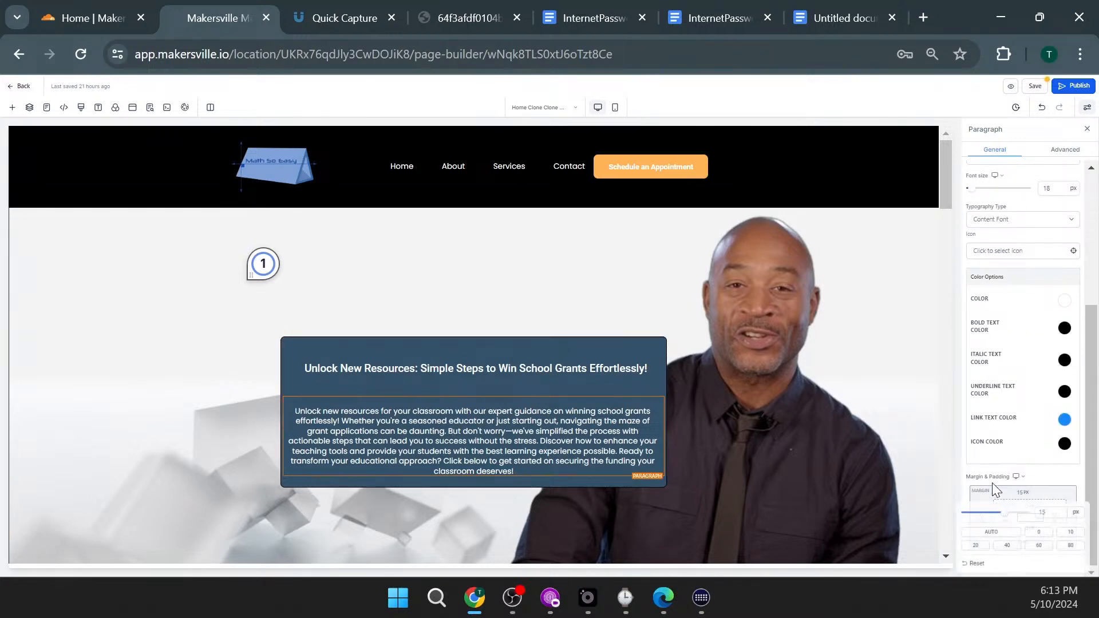
left_click_drag(1003, 515, 970, 519)
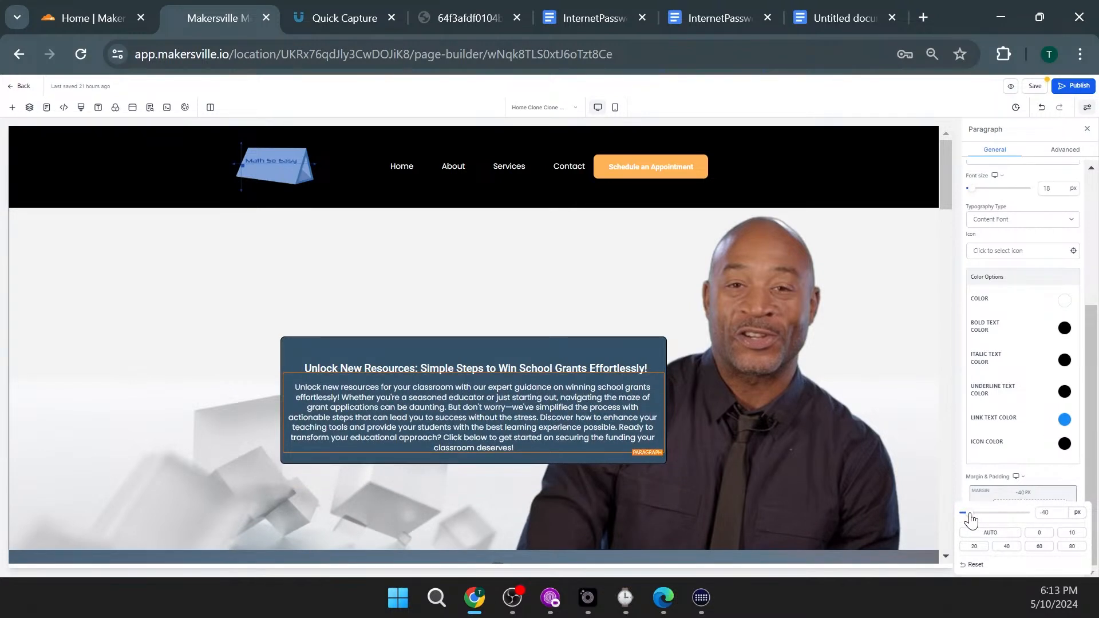
left_click(362, 293)
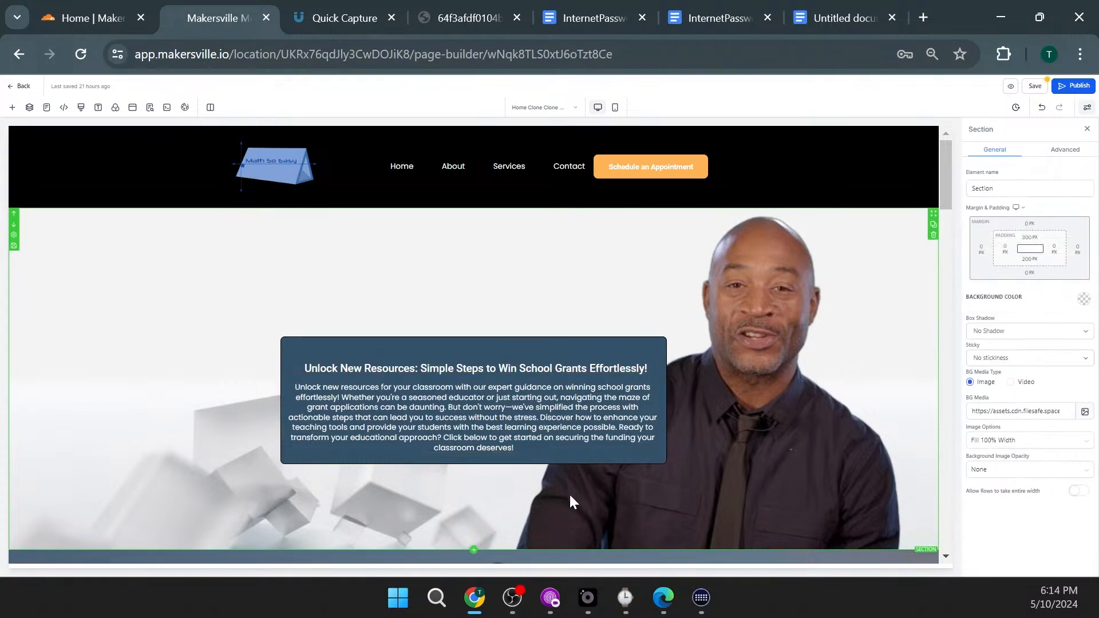
Step: Set the hero headline's top margin to -36 px and compare the card with the service cards
scroll(570, 492, "down", 5)
scroll(575, 492, "down", 3)
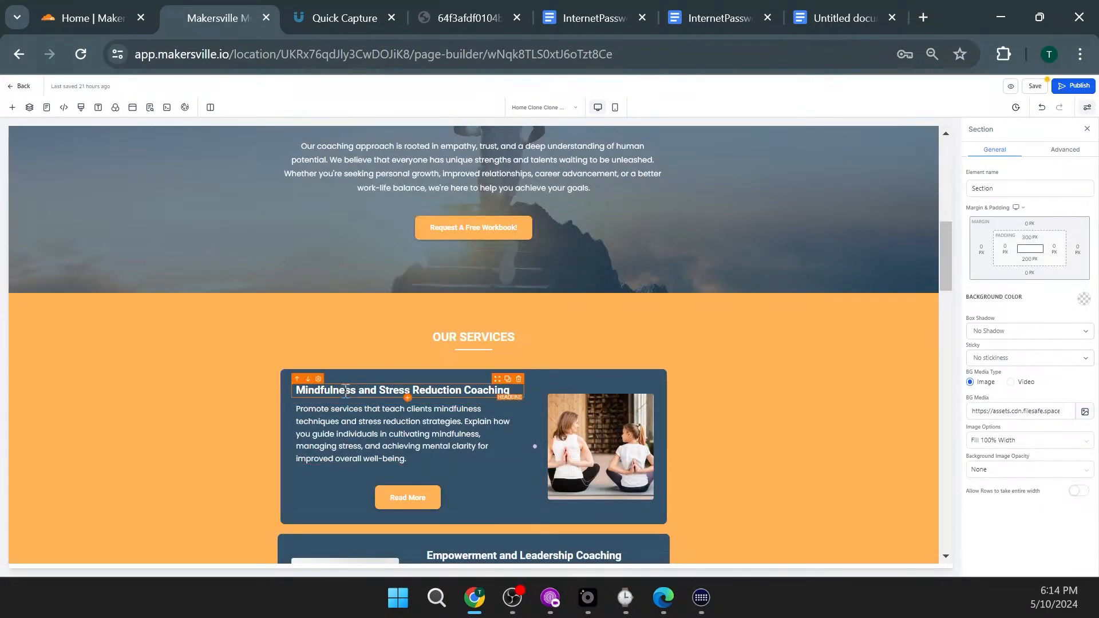
scroll(570, 456, "down", 2)
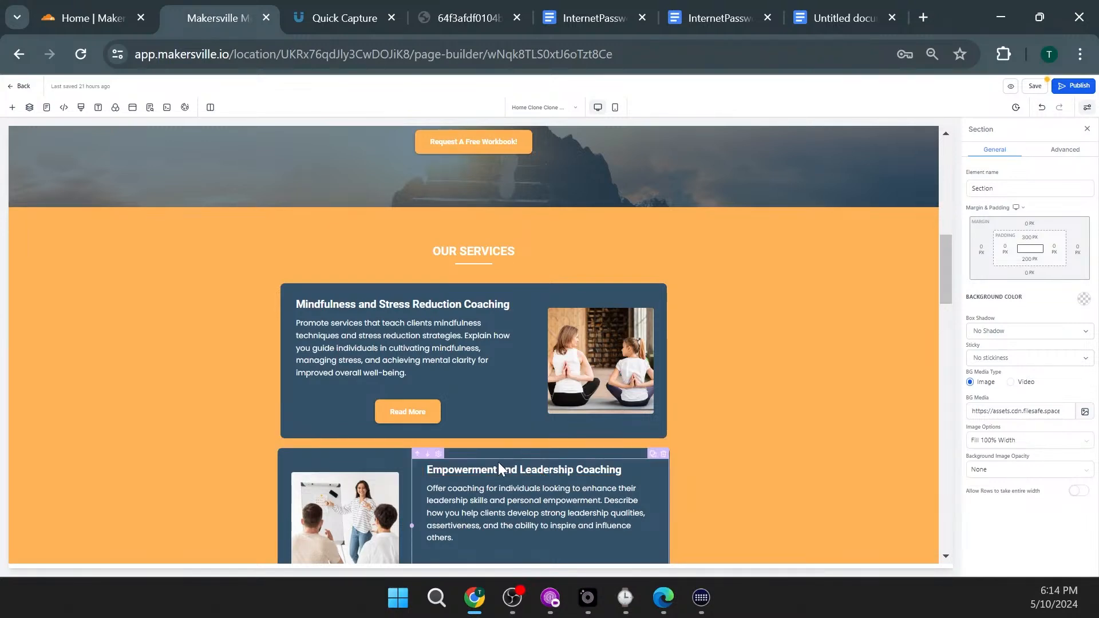
scroll(497, 461, "up", 6)
scroll(498, 458, "up", 3)
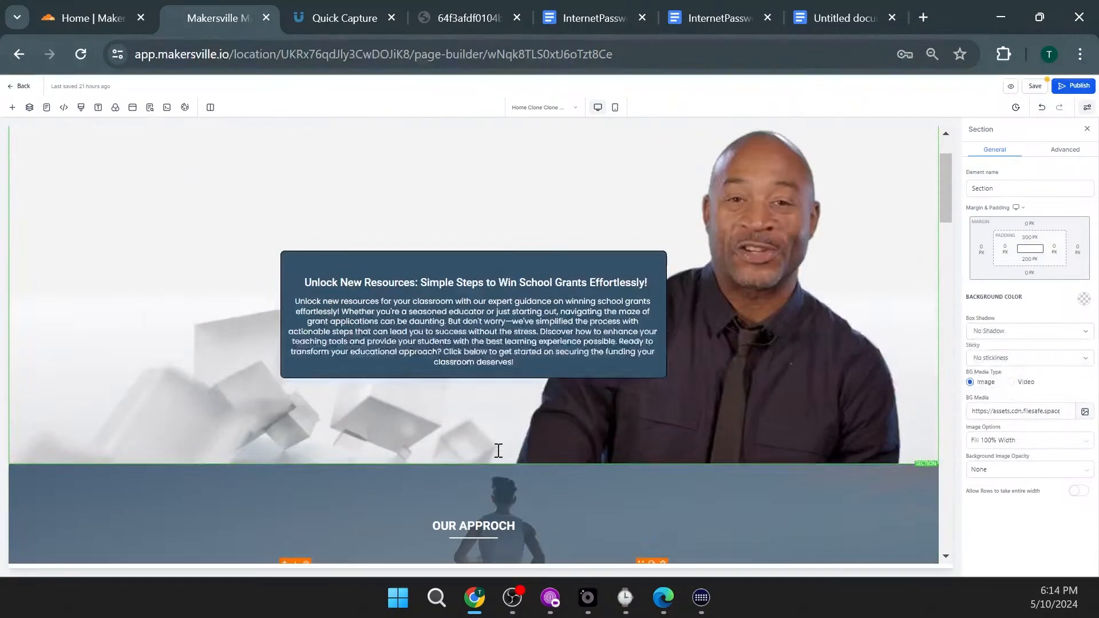
left_click(382, 282)
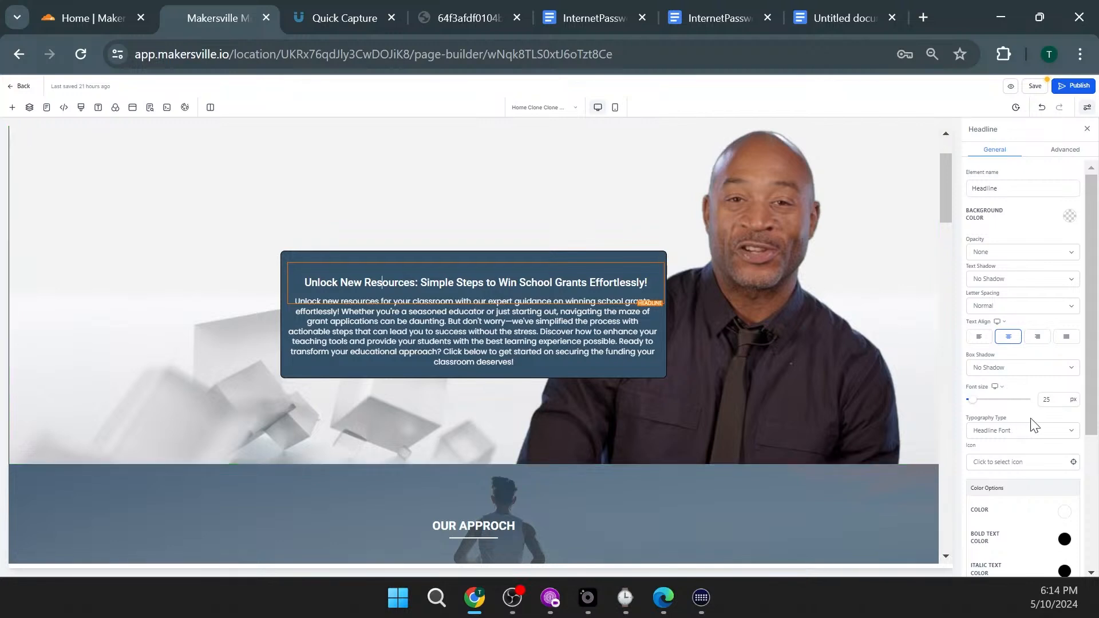
scroll(1074, 437, "down", 4)
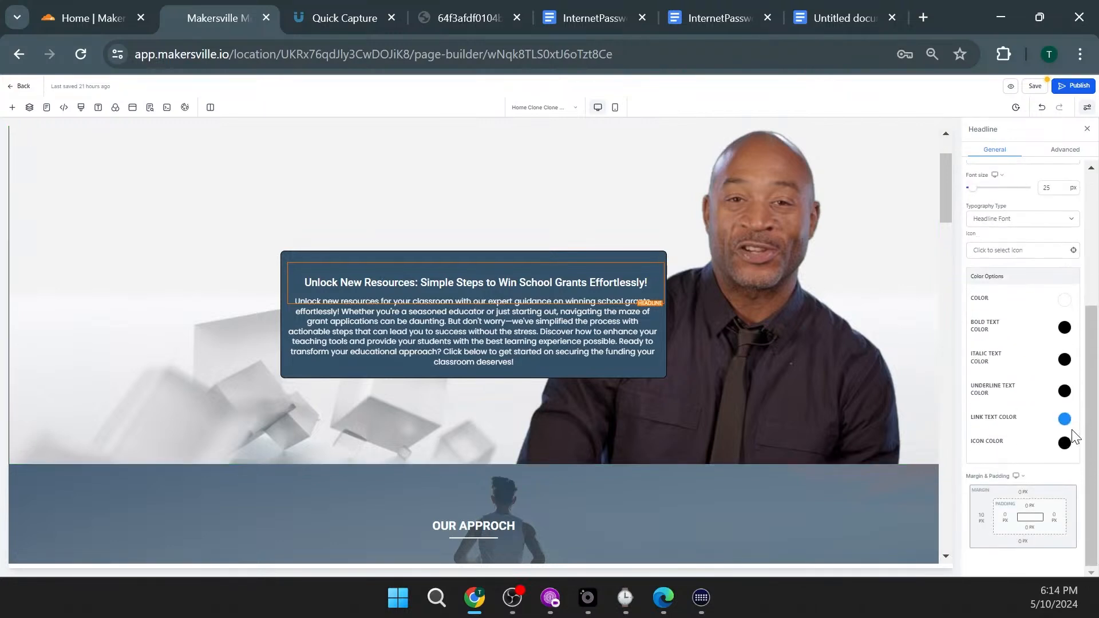
left_click(1020, 492)
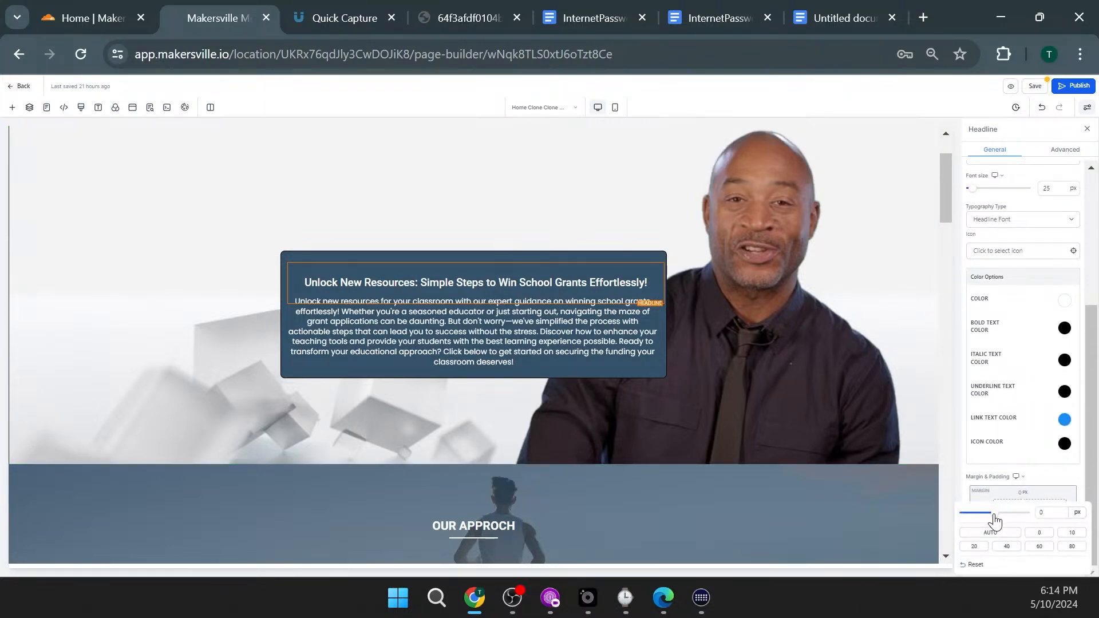
left_click_drag(993, 518, 972, 521)
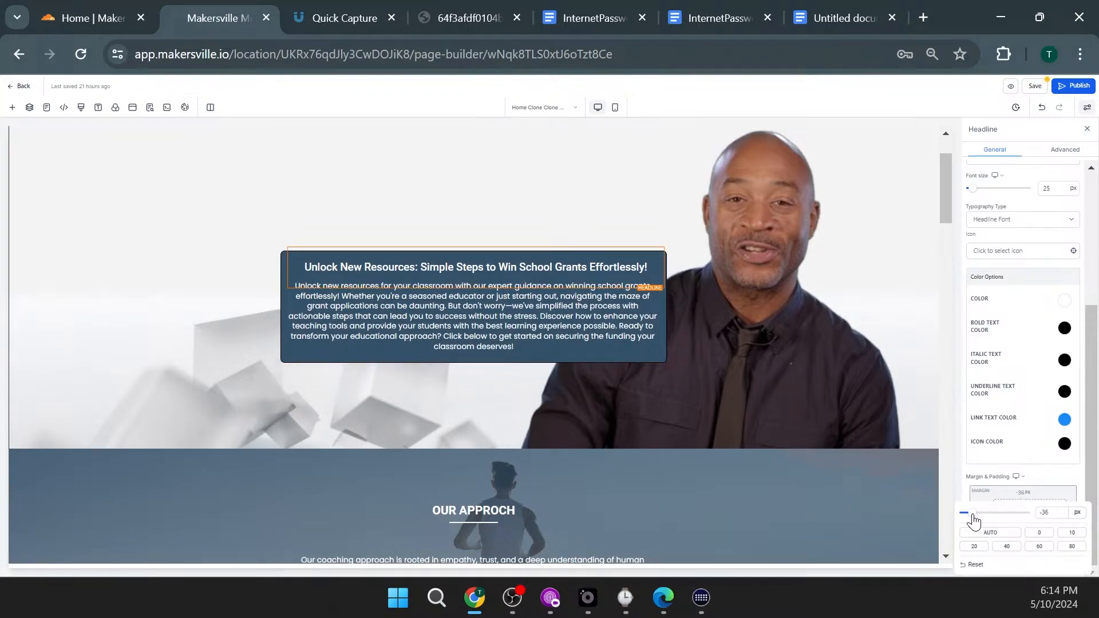
left_click(342, 211)
scroll(579, 431, "down", 10)
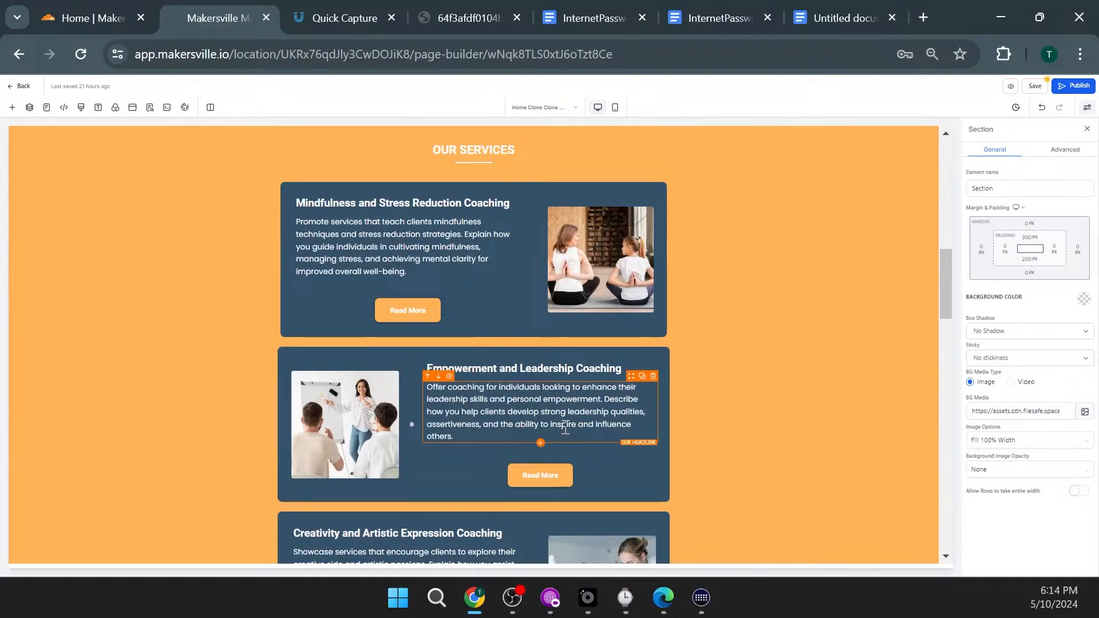
Step: Set the hero paragraph's font size to 24 px
scroll(561, 420, "up", 8)
scroll(562, 416, "up", 3)
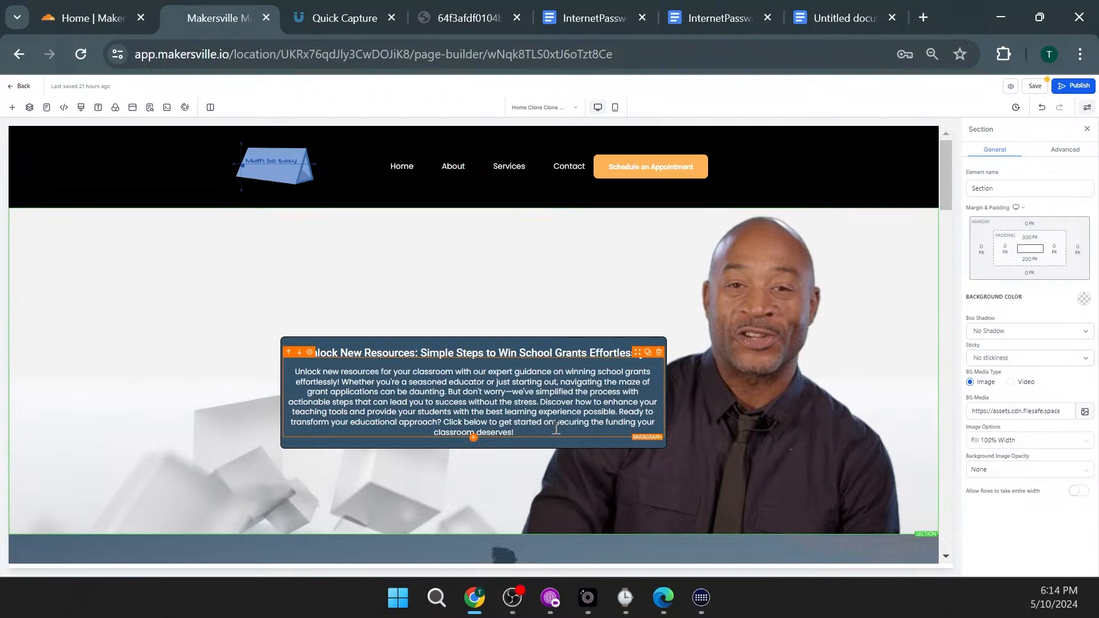
left_click(546, 402)
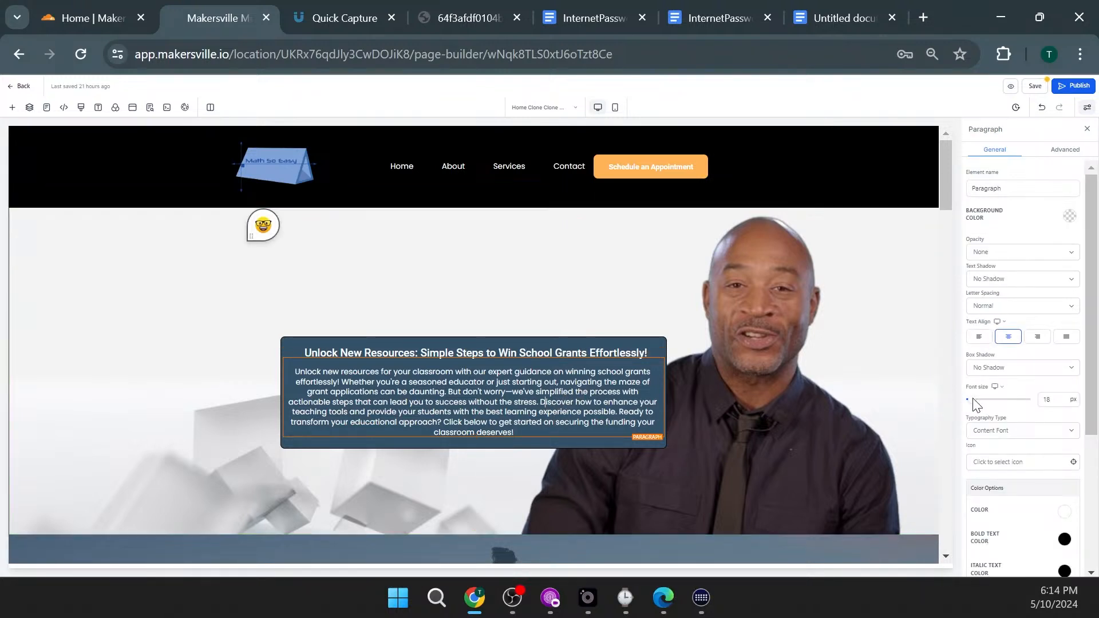
double_click(1055, 405)
type("2")
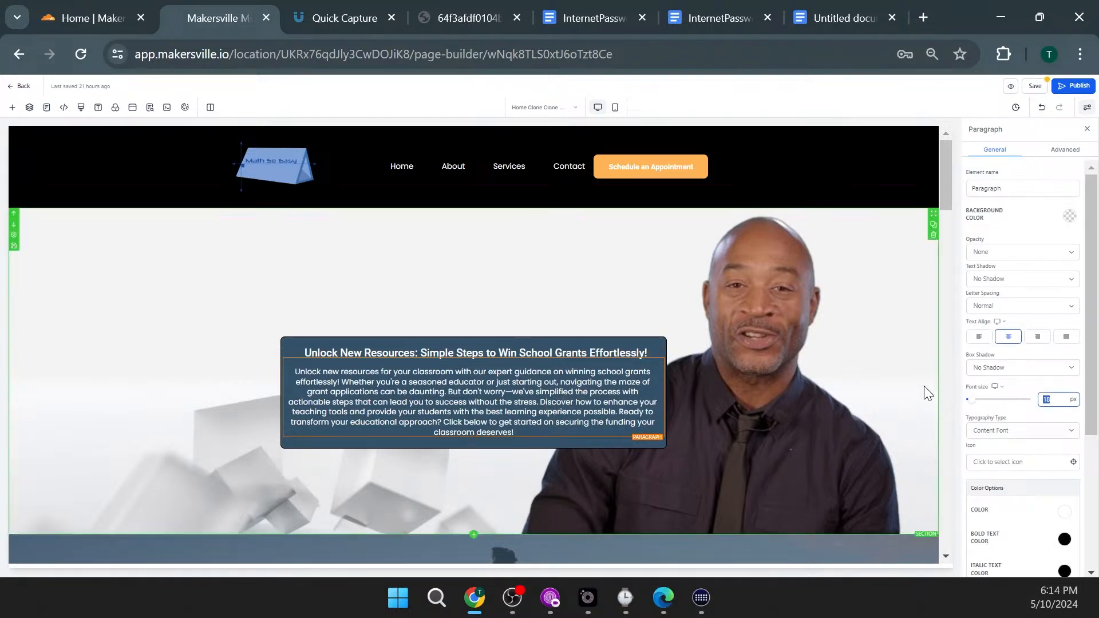
type("4")
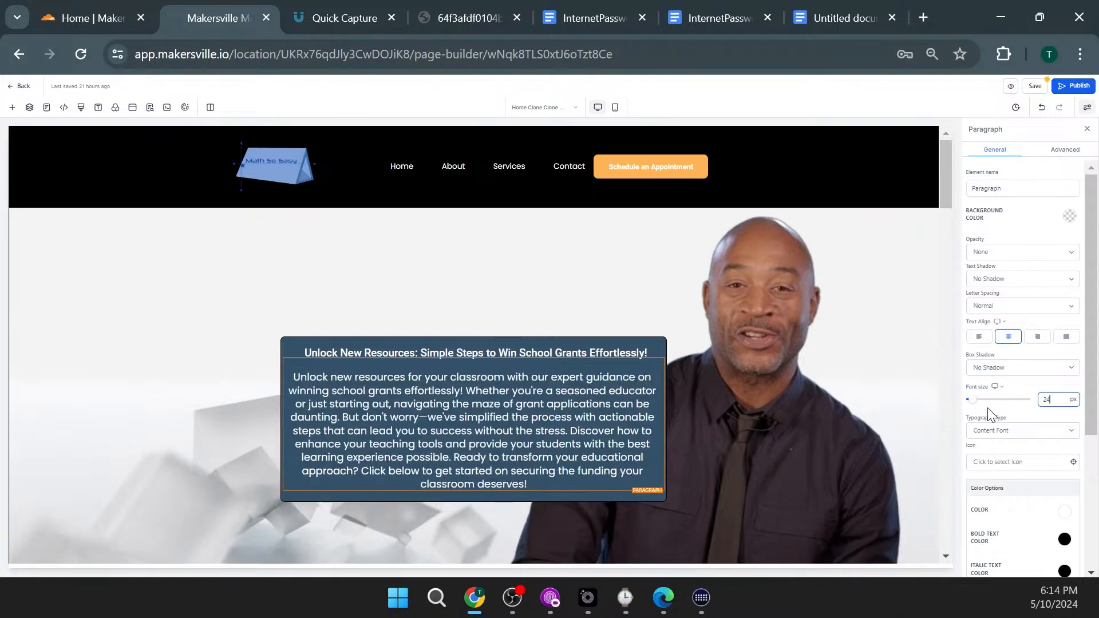
Step: Set the font size of the hero headline "Unlock New Resources: Simple Steps to Win School Grants Effortlessly!" to 30 px
triple_click(396, 355)
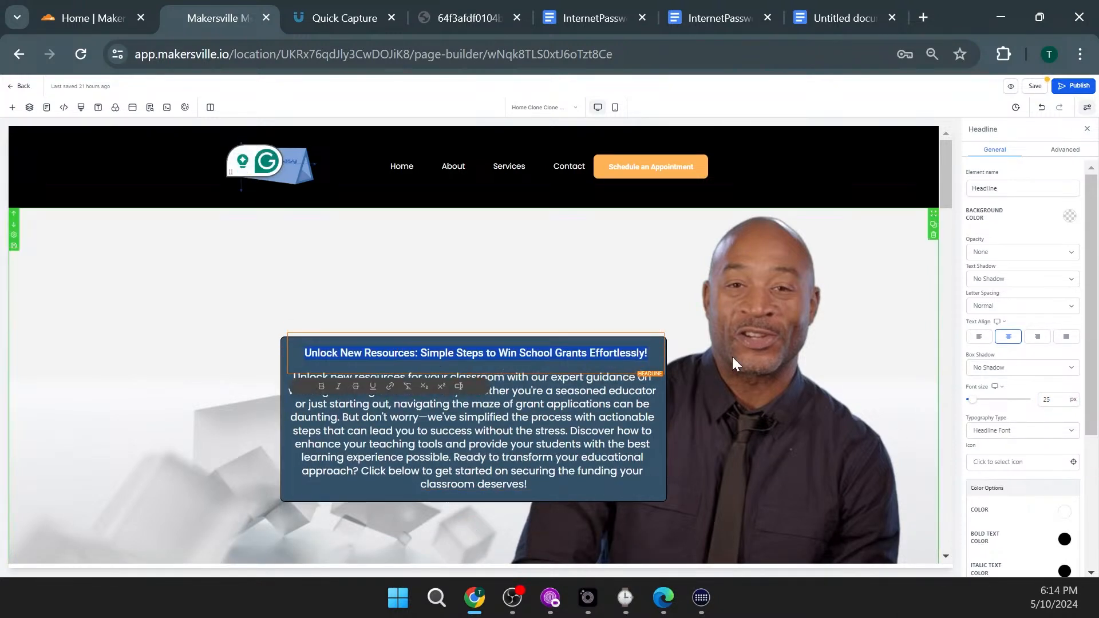
left_click(1048, 399)
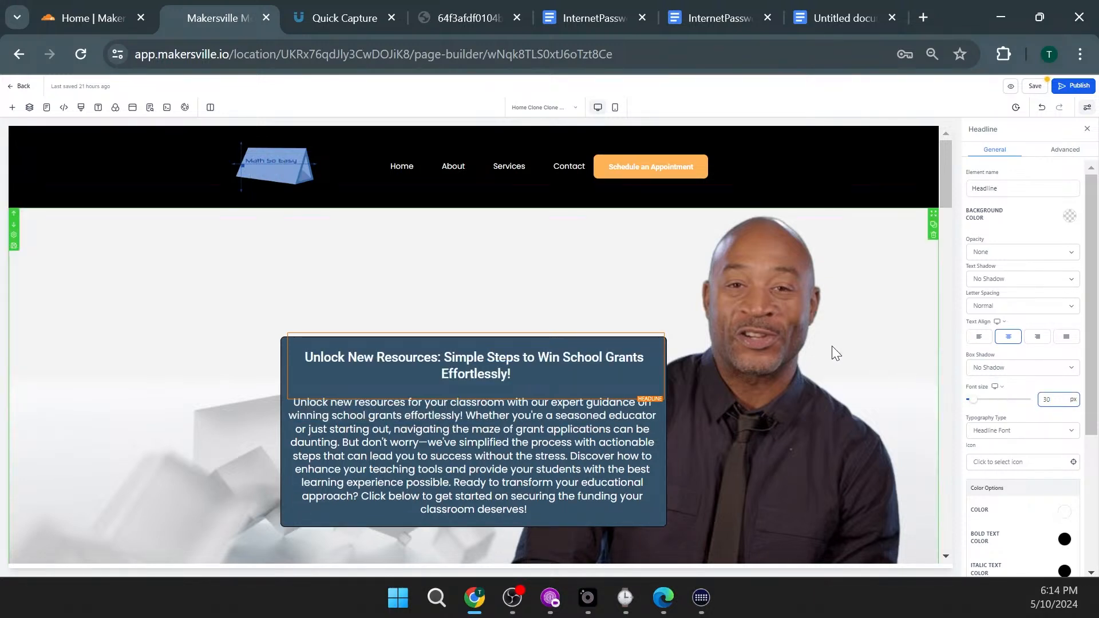
left_click(548, 287)
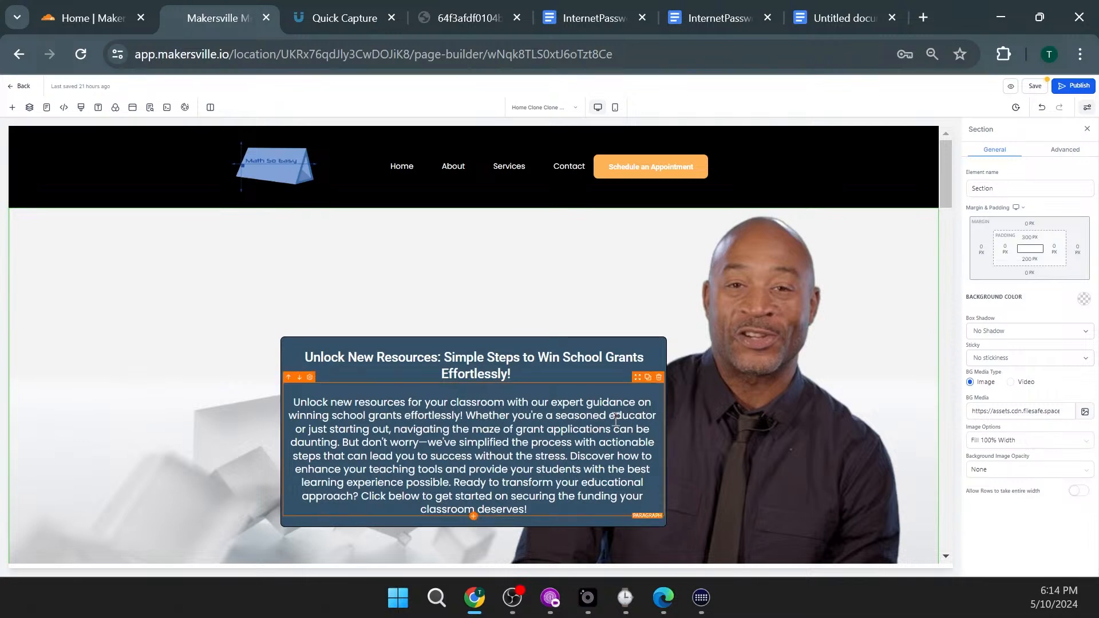
Step: Search the elements for "butt" and add a Button below the hero paragraph
left_click(474, 518)
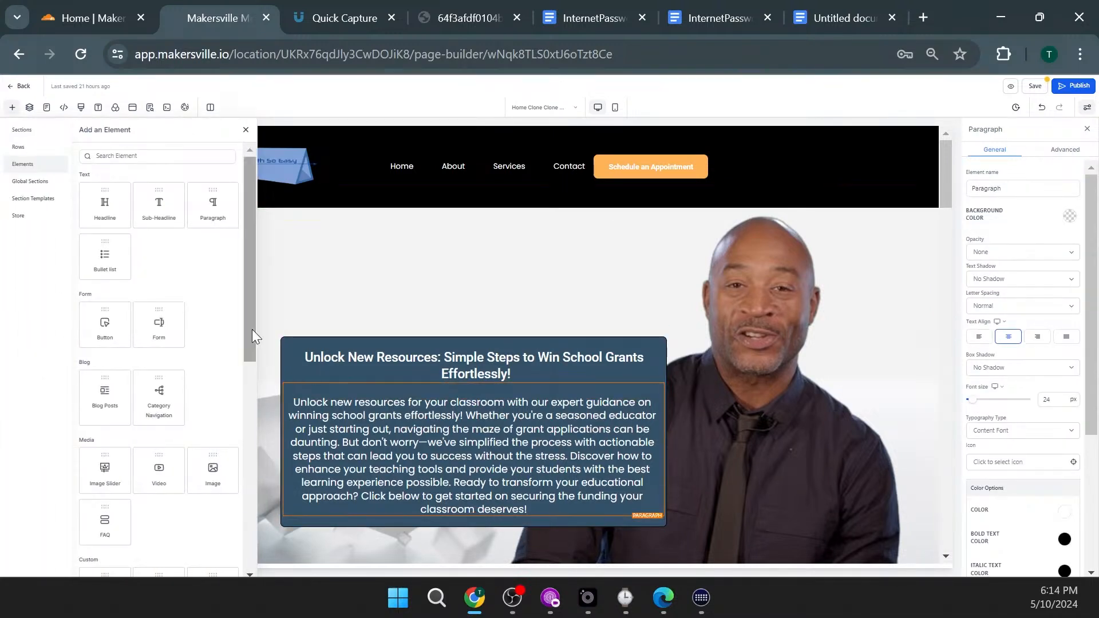
left_click(166, 156)
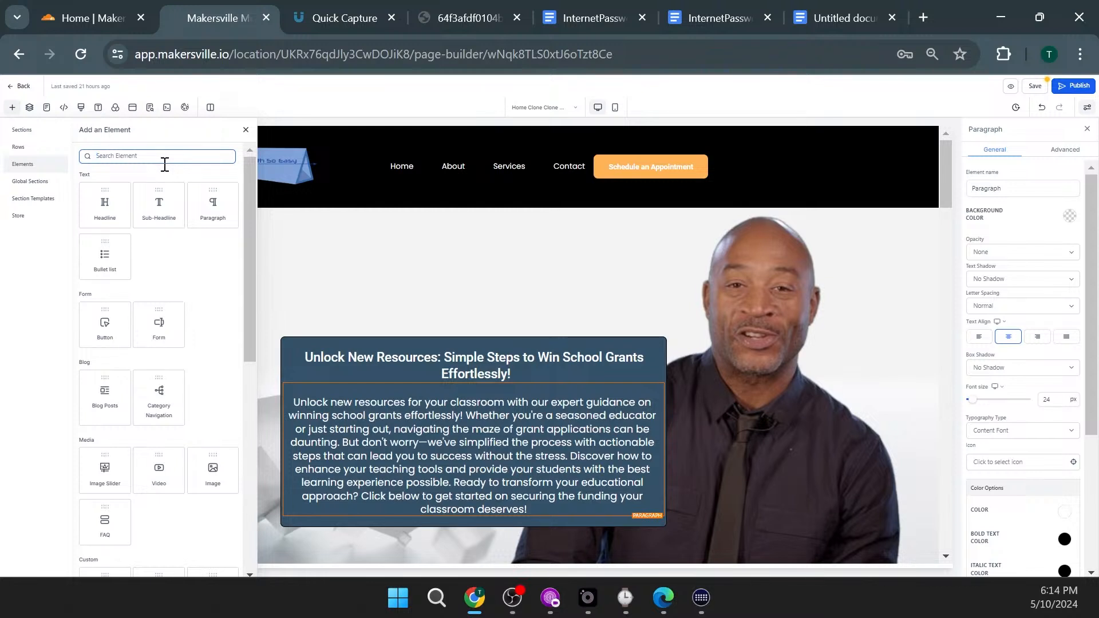
type("butt")
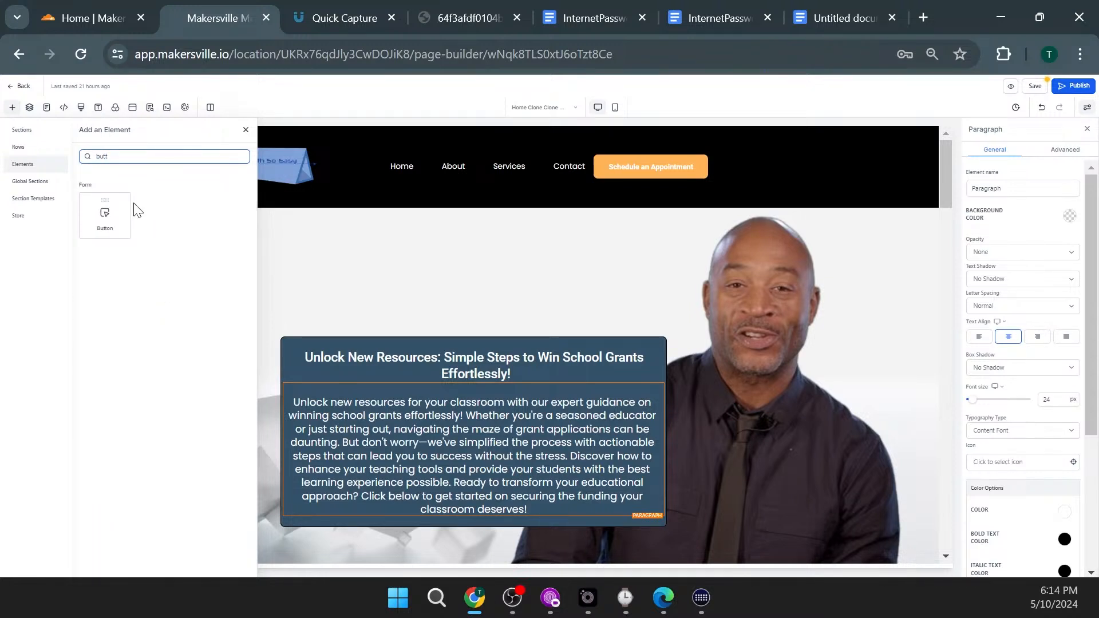
left_click(111, 216)
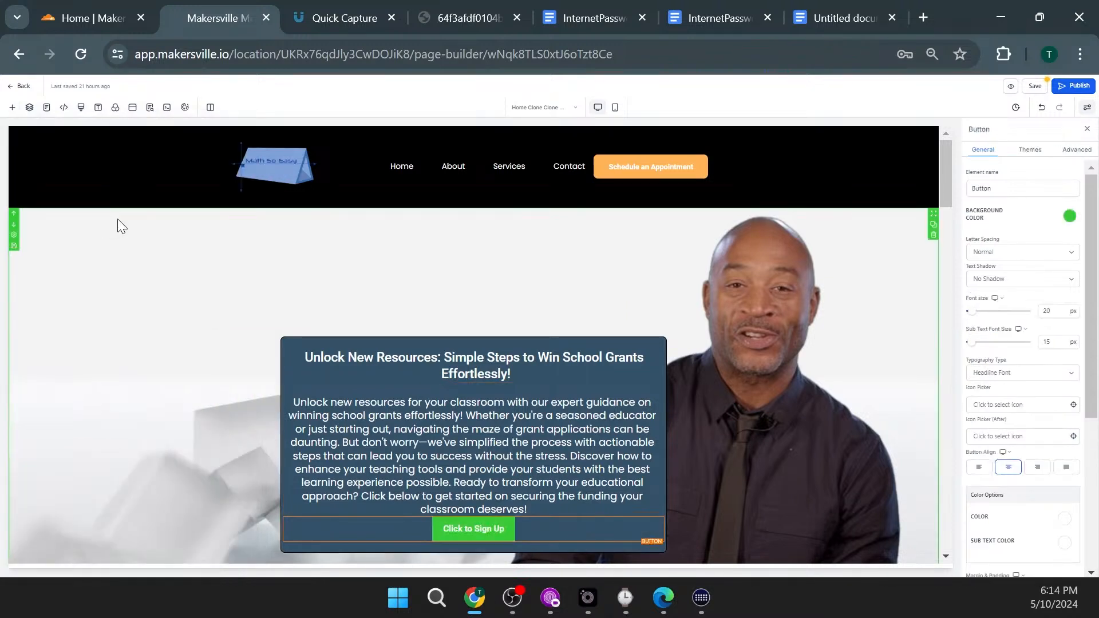
Step: Give the new hero button a yellow background and set its top margin to 21 px
left_click(1068, 218)
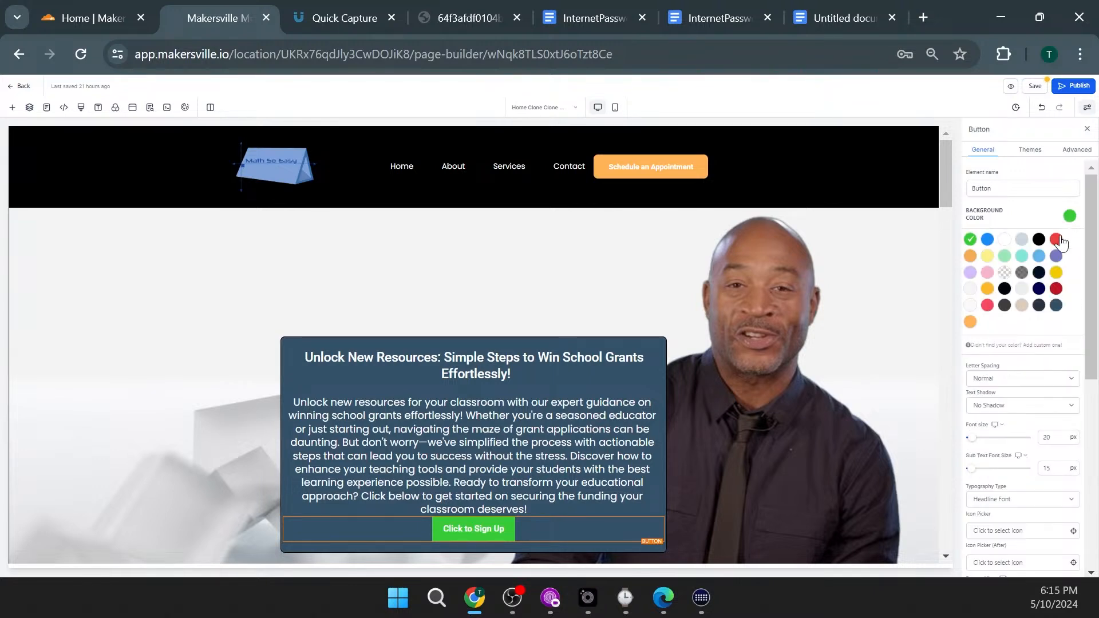
left_click(1055, 273)
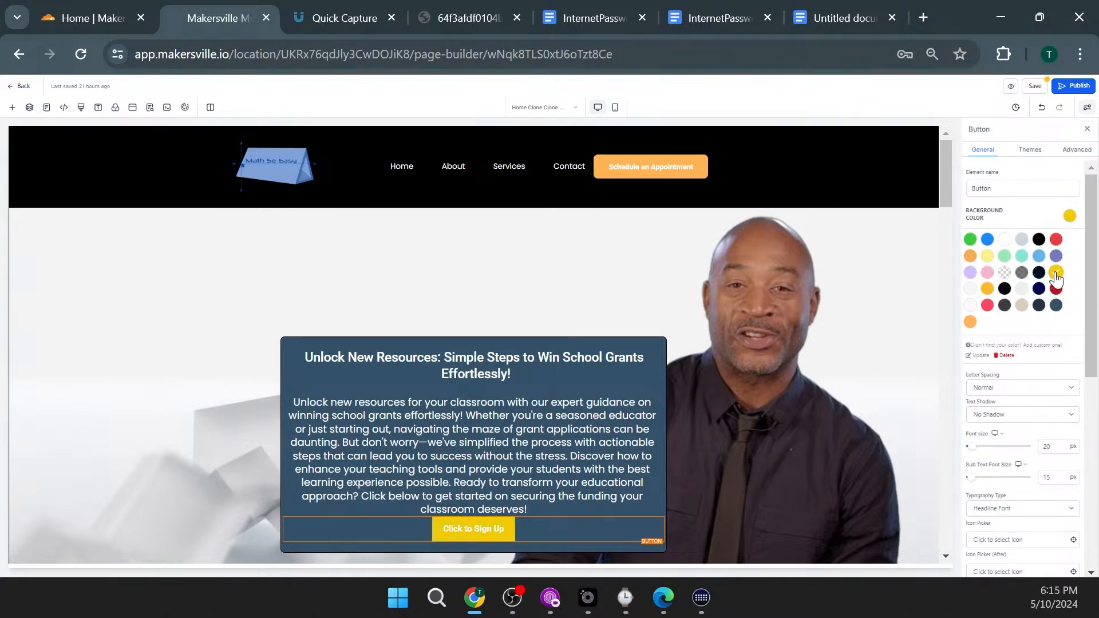
left_click_drag(1093, 356, 1093, 484)
left_click(1023, 470)
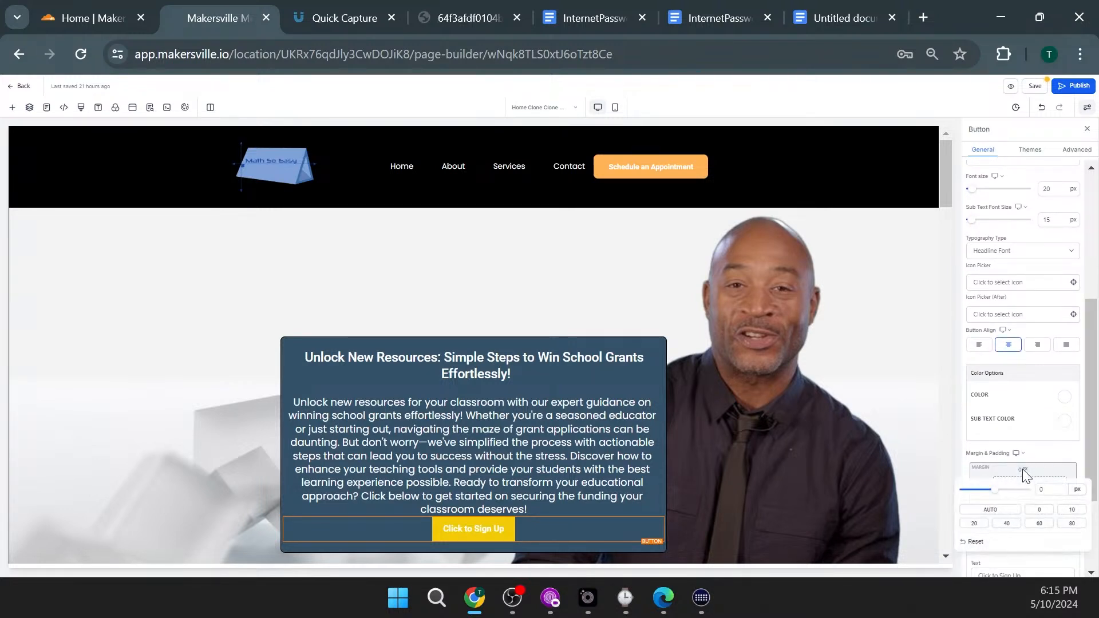
left_click_drag(996, 496, 1012, 498)
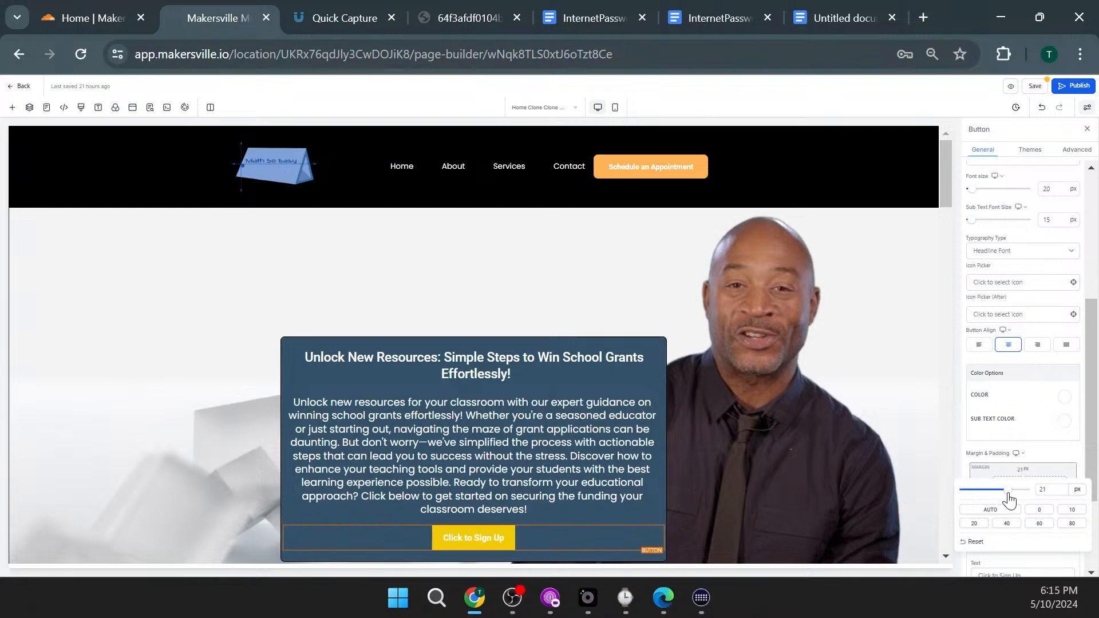
left_click(1077, 445)
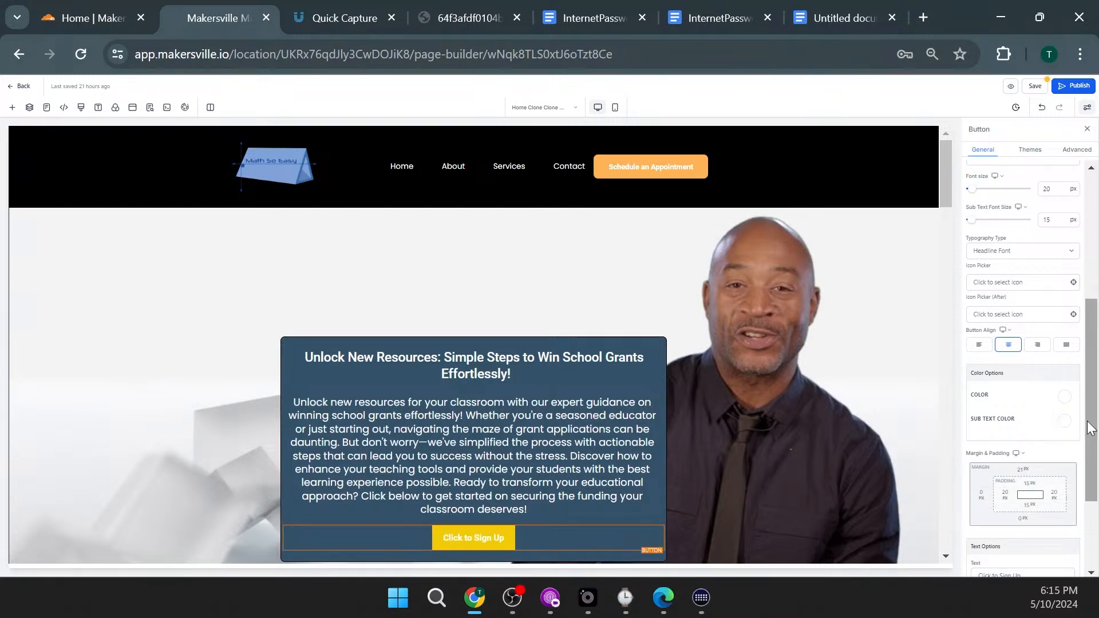
Step: Give the hero button a full solid 2px border with a 10px border radius on all edges
left_click_drag(1089, 426, 1087, 449)
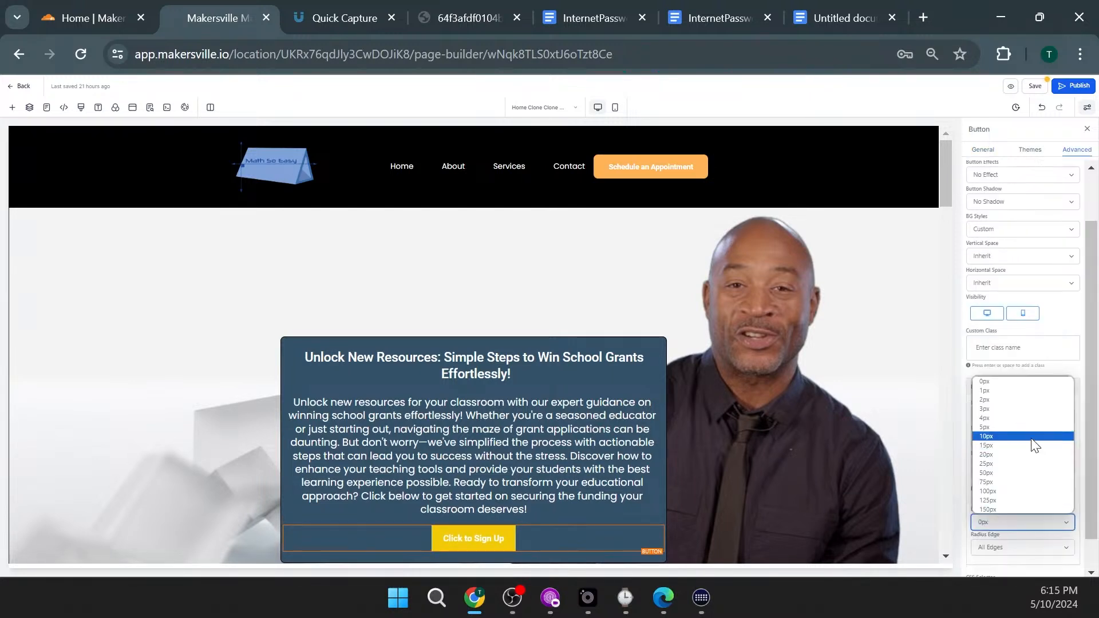
left_click(1033, 444)
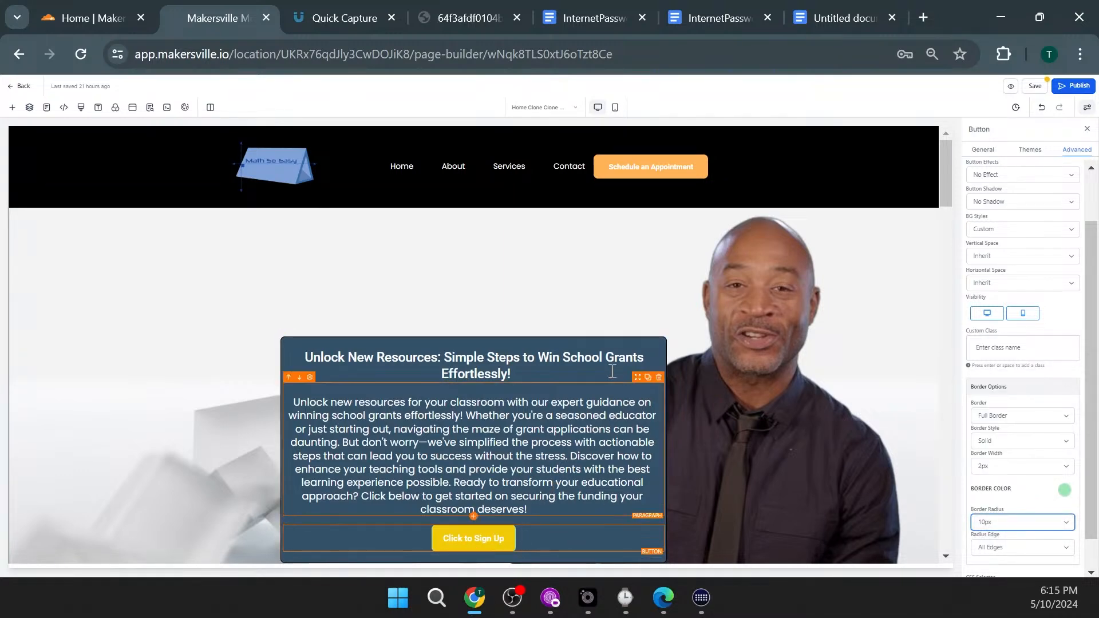
left_click(545, 294)
scroll(727, 375, "down", 5)
scroll(725, 376, "up", 5)
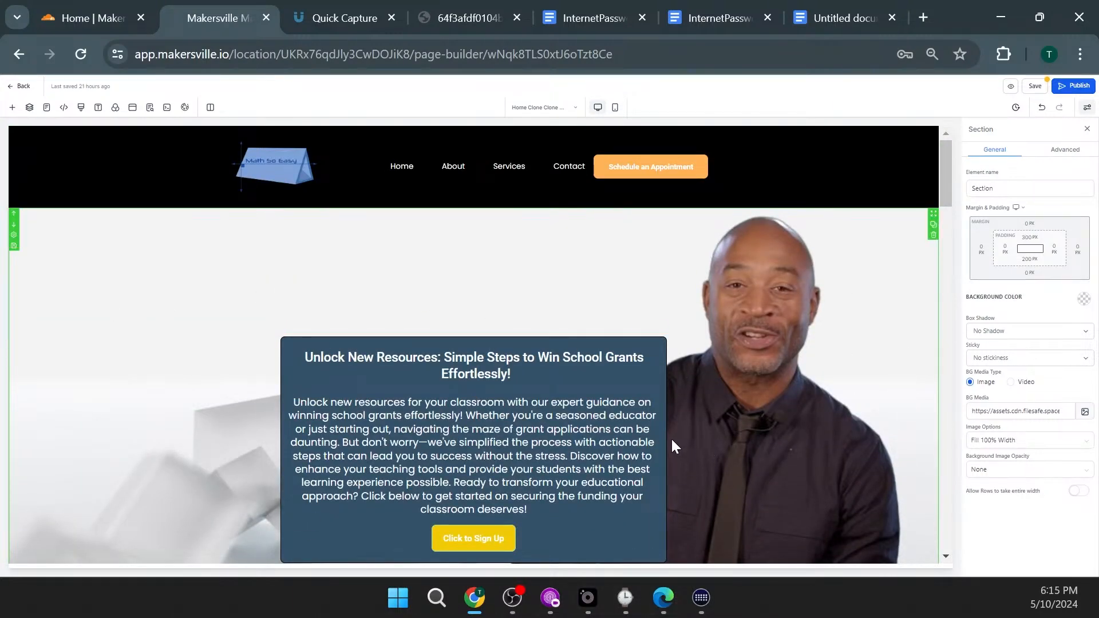
scroll(674, 445, "down", 5)
scroll(695, 438, "up", 5)
scroll(692, 438, "down", 3)
scroll(715, 427, "up", 2)
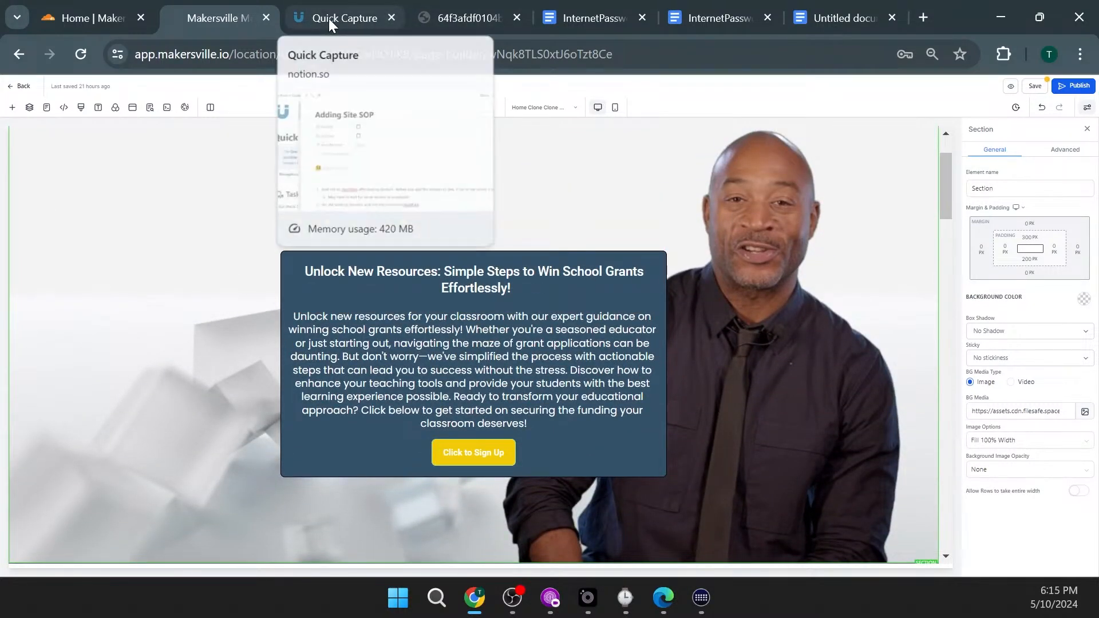
left_click(441, 17)
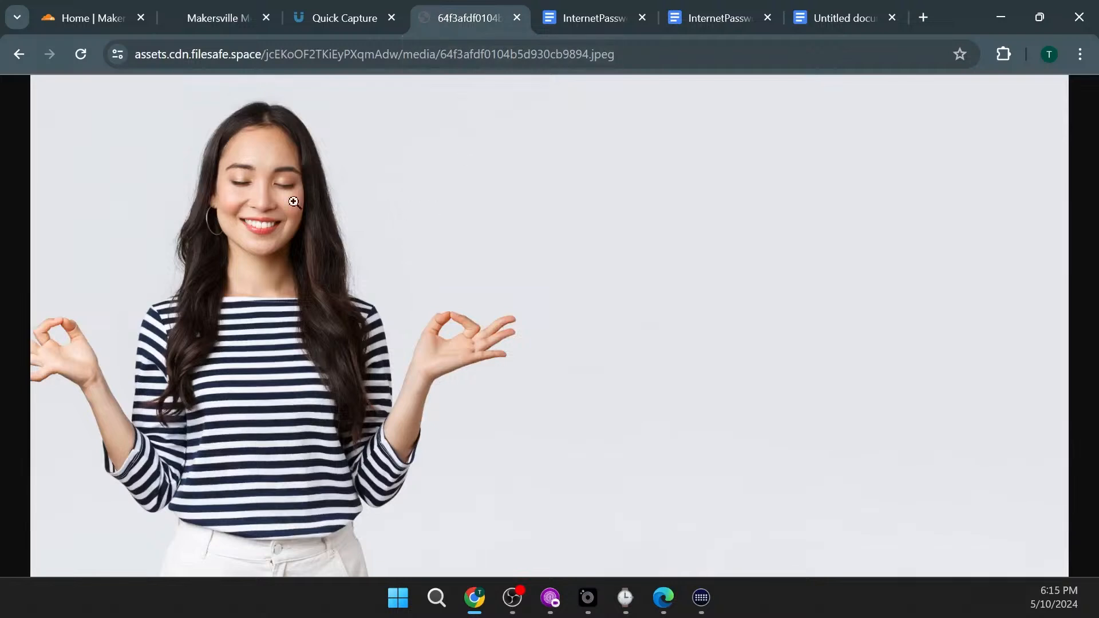
left_click(333, 21)
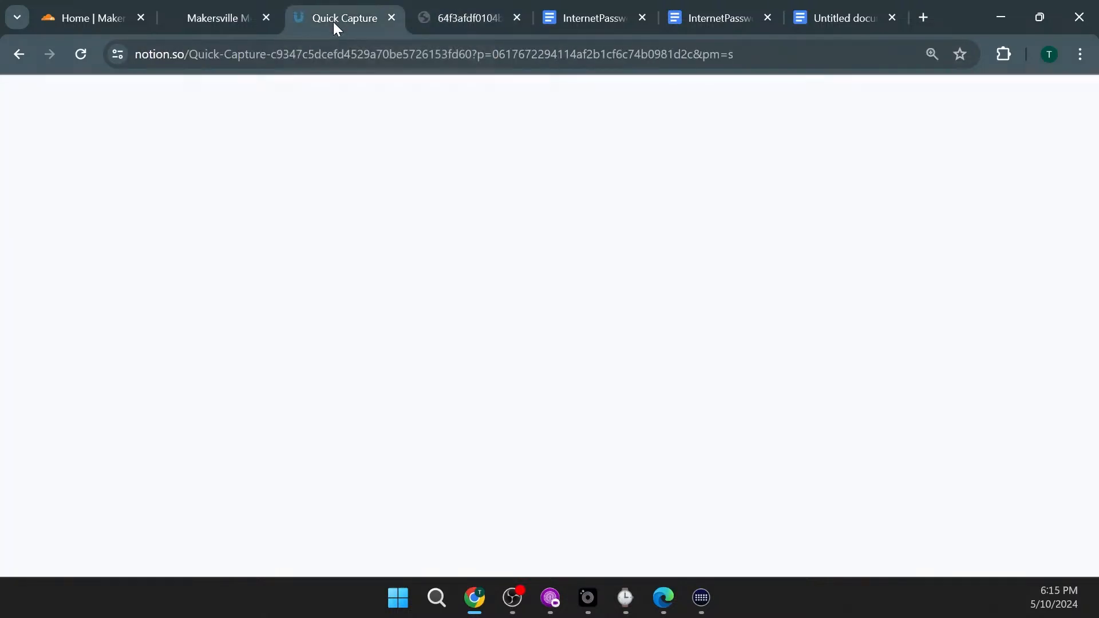
left_click(217, 18)
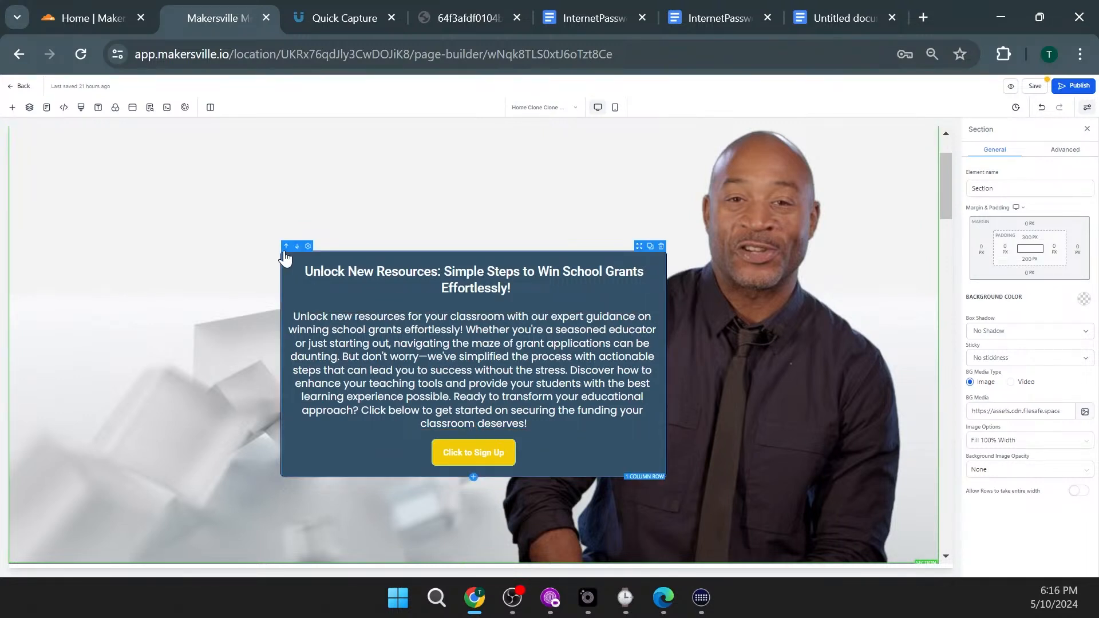
left_click(282, 254)
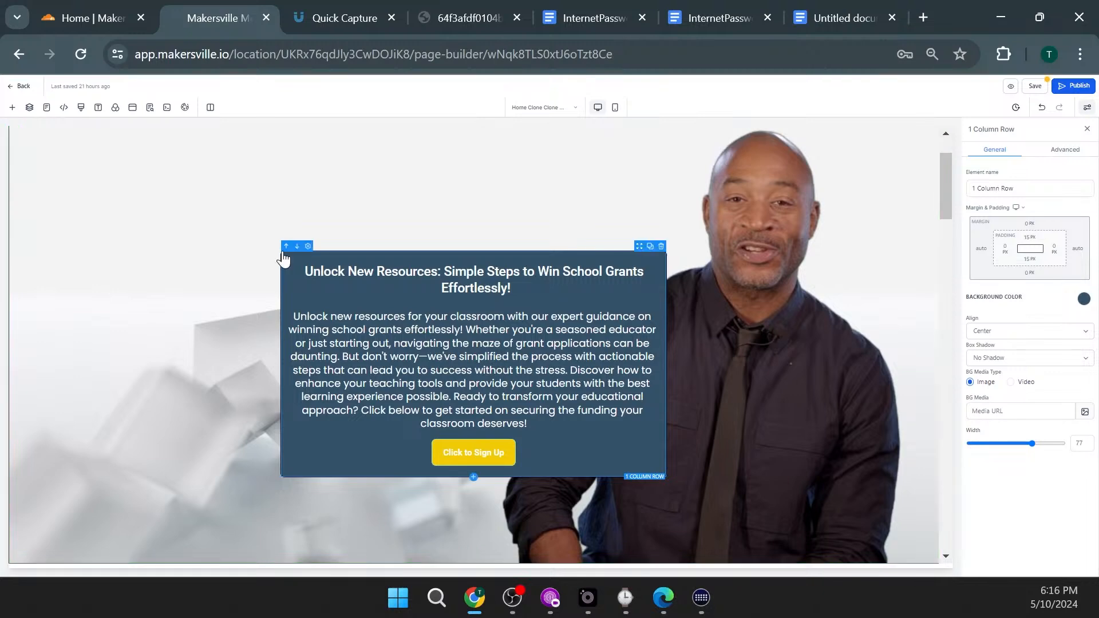
scroll(279, 253, "down", 3)
left_click(347, 280)
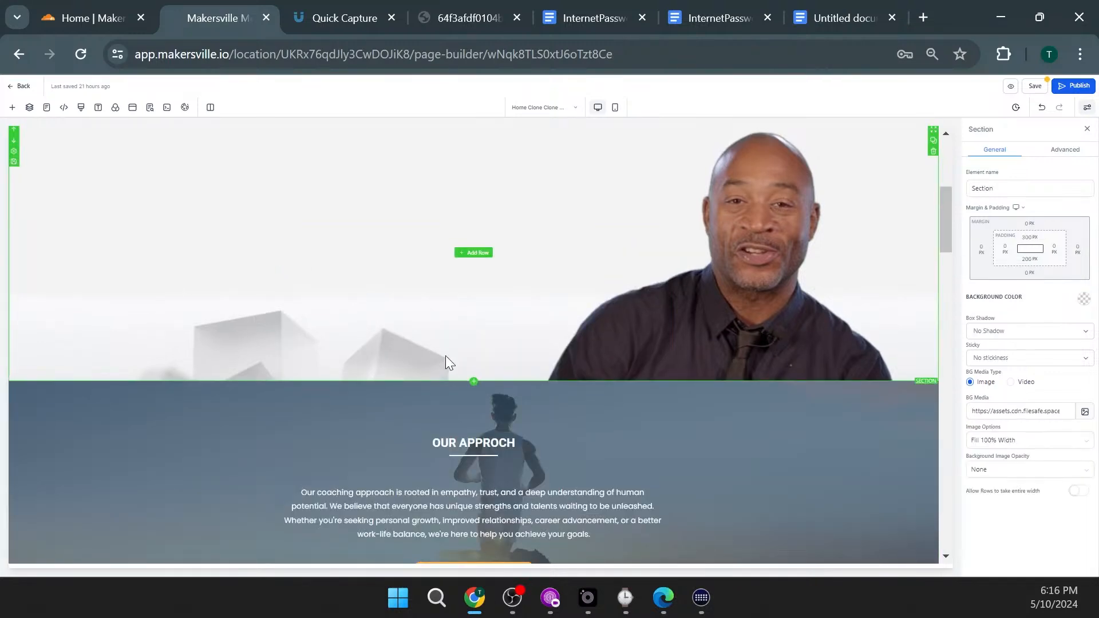
scroll(447, 358, "up", 4)
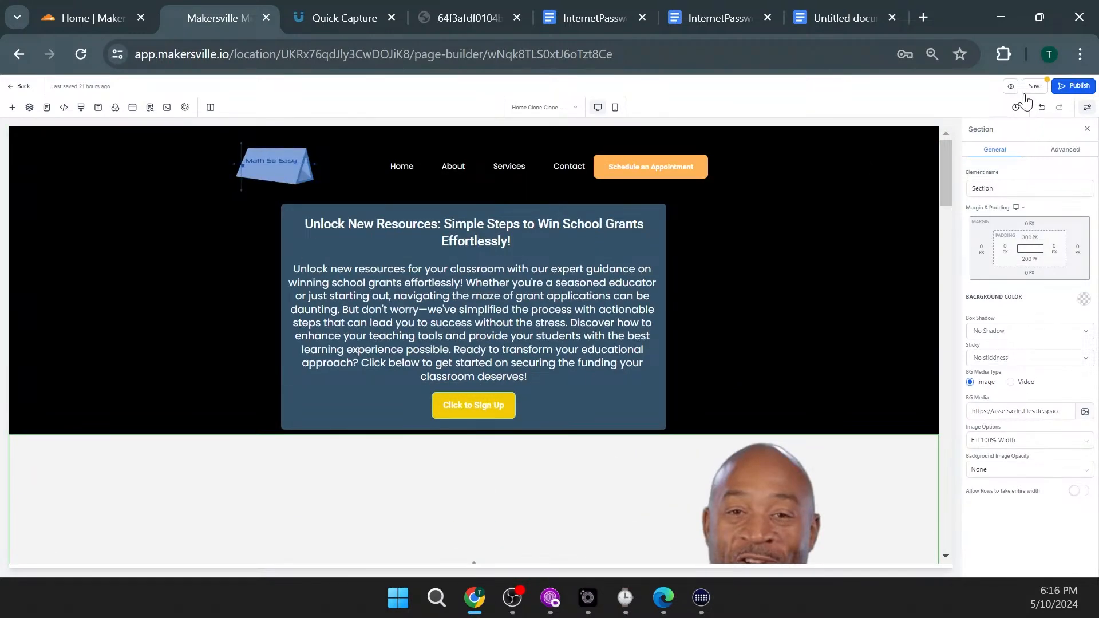
left_click(1042, 109)
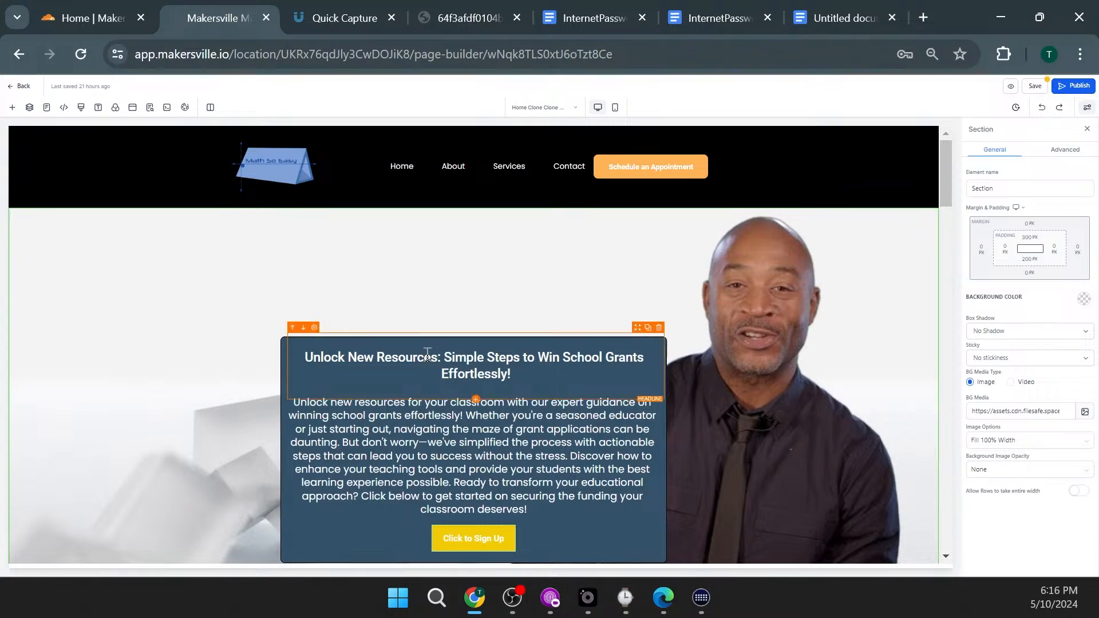
Step: Select the hero section's 1 Column Row in the layer structure and set its left margin to -200 px
left_click(29, 108)
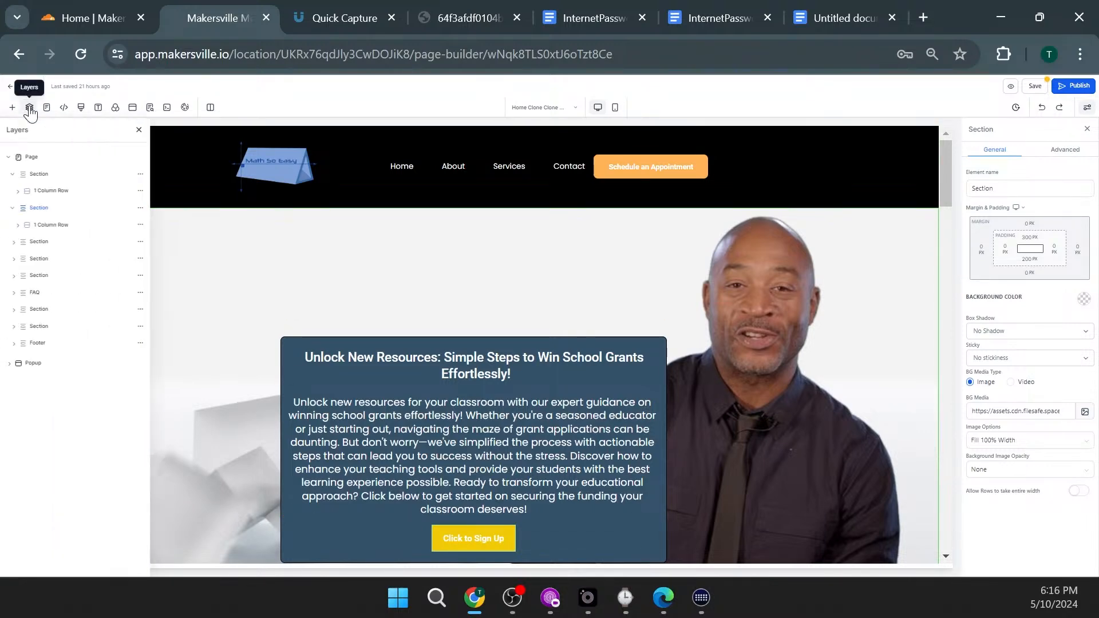
left_click(53, 225)
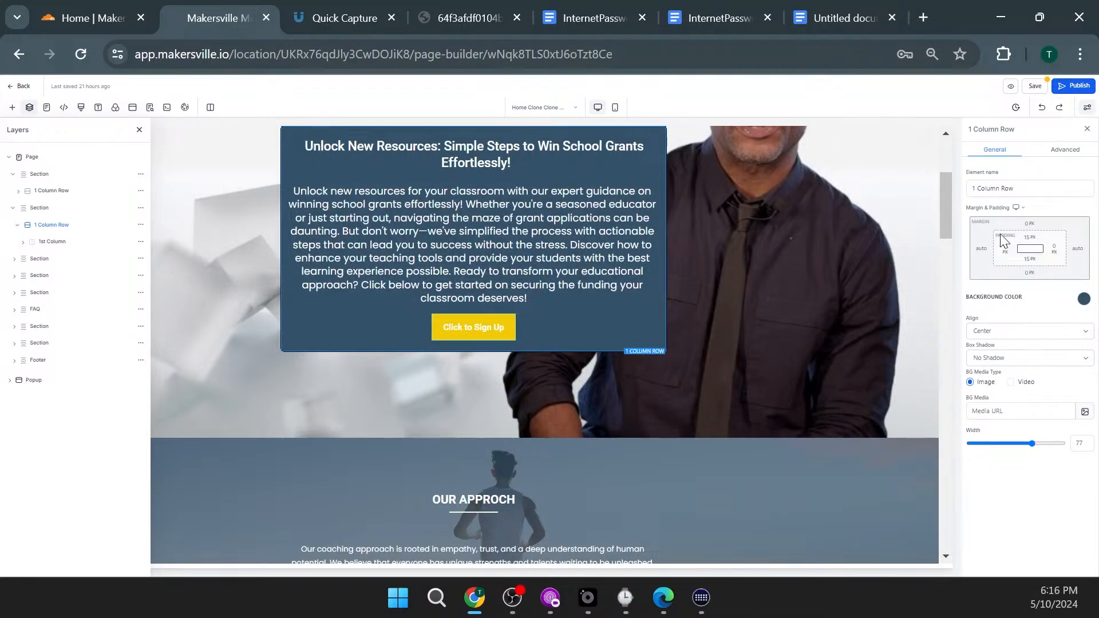
left_click(982, 254)
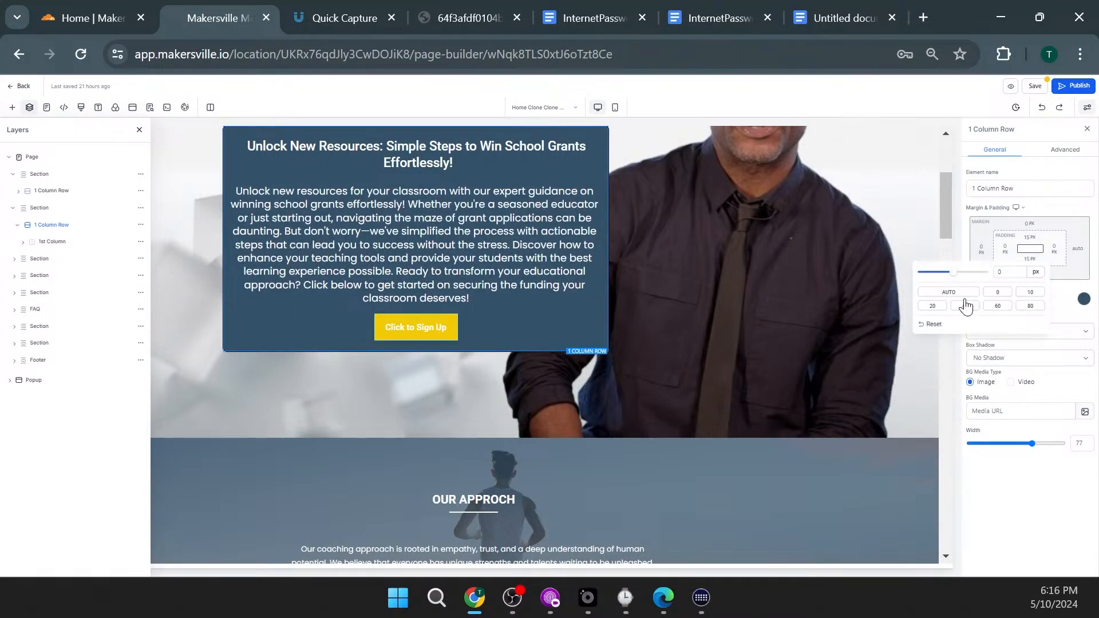
left_click_drag(952, 280, 895, 273)
left_click(1001, 272)
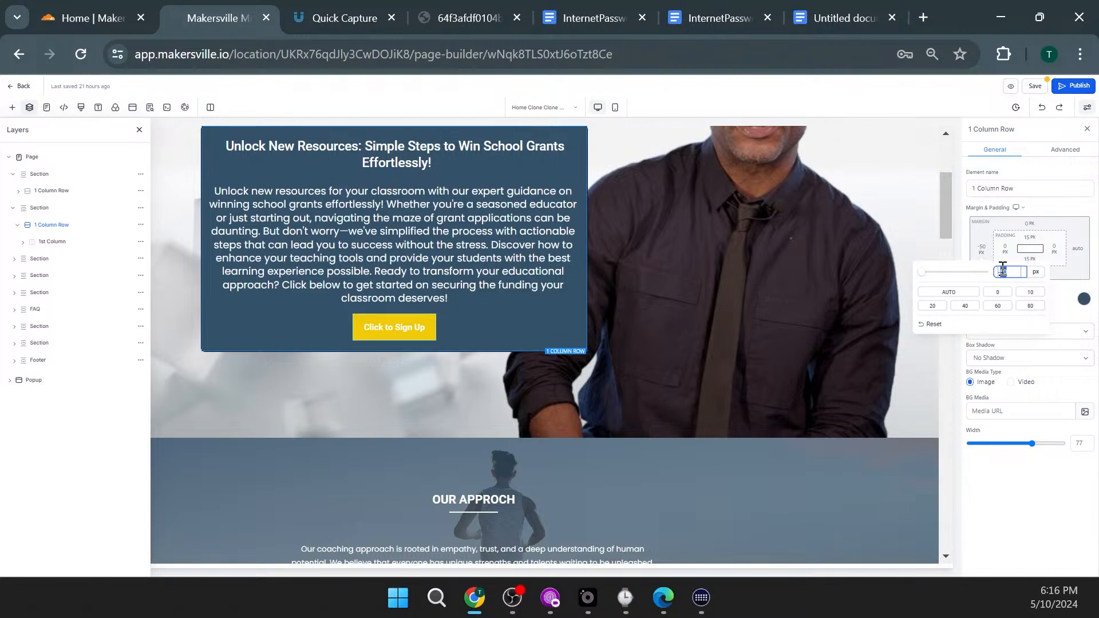
type("-200")
left_click(1005, 323)
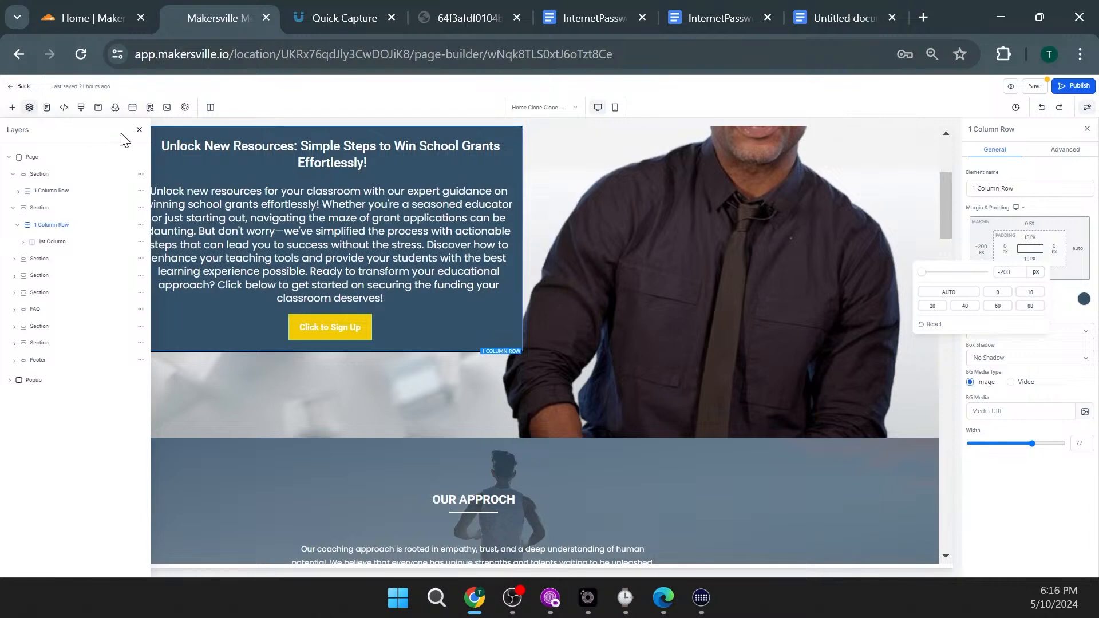
left_click(139, 130)
scroll(286, 290, "up", 4)
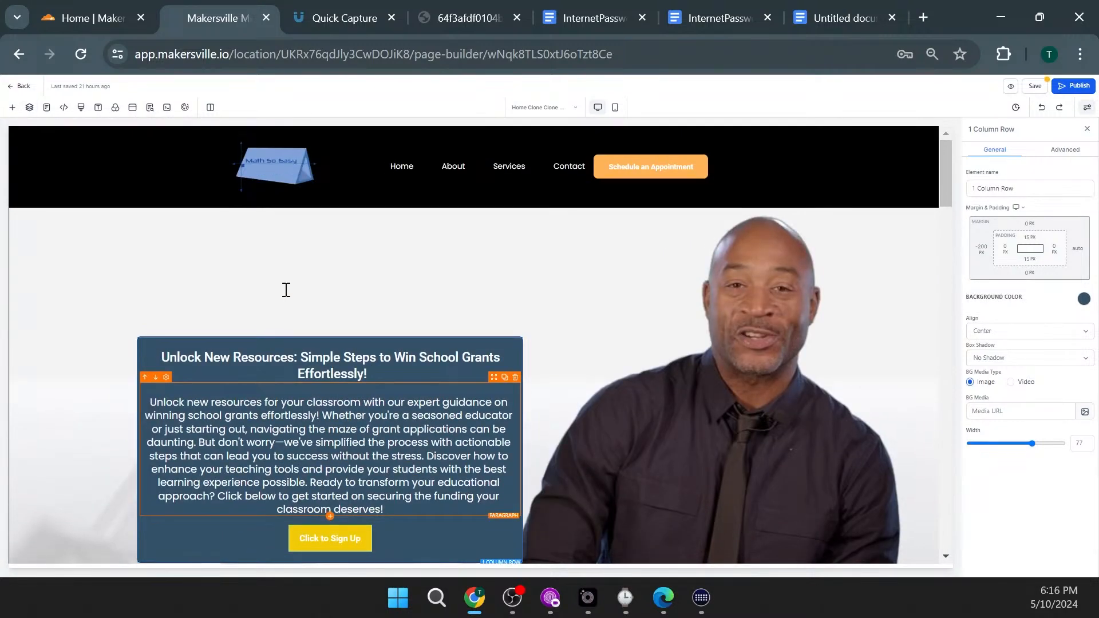
Step: Set the left margin of the hero text card's row to -250 px
scroll(286, 290, "down", 2)
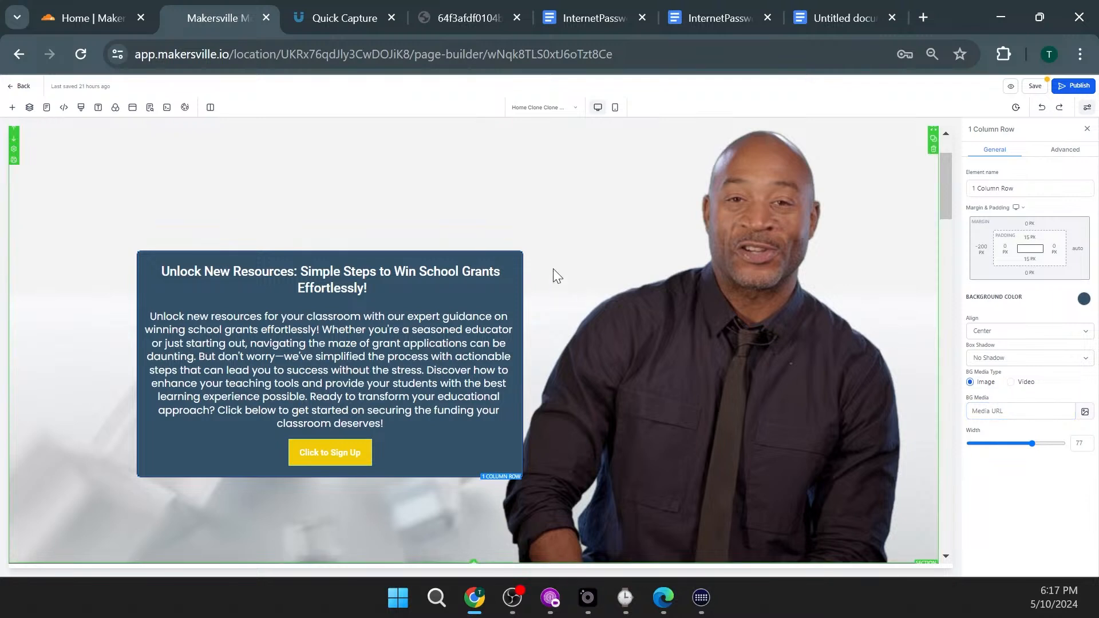
left_click(982, 252)
left_click(1019, 274)
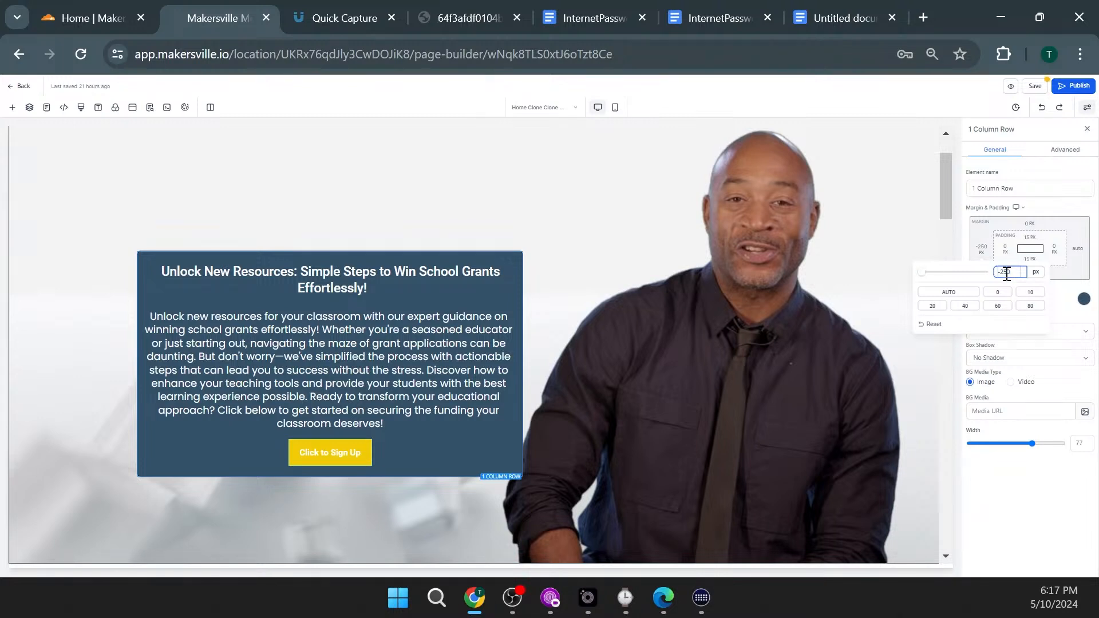
Step: Set the left margin of the hero text card's row to -300 px
left_click(1007, 328)
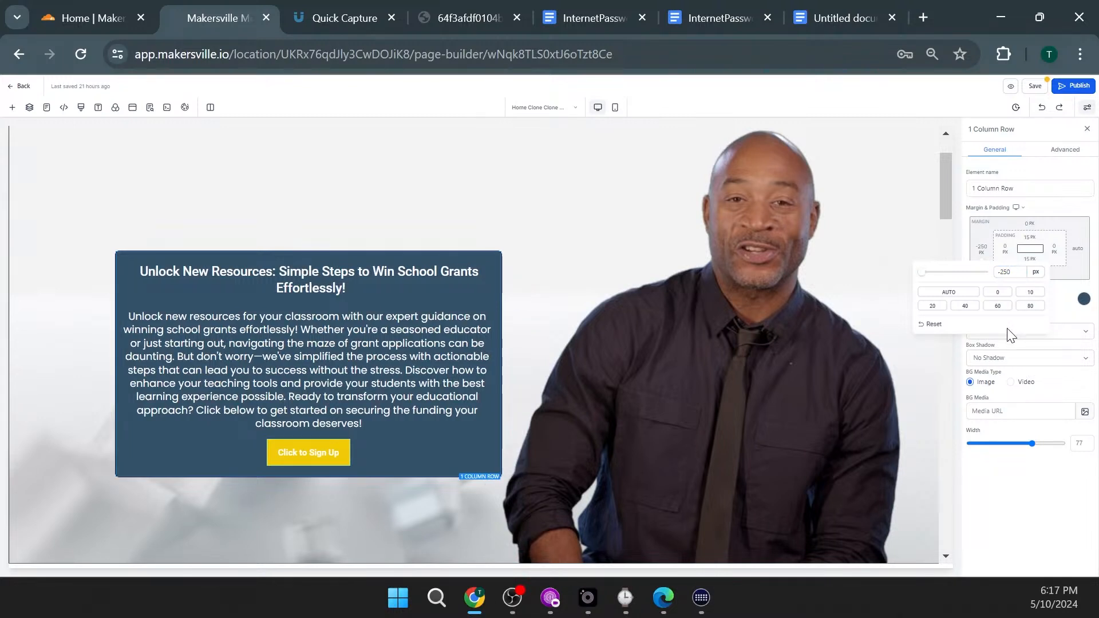
double_click(1022, 270)
type("-300")
left_click(1027, 335)
scroll(444, 469, "up", 3)
scroll(449, 464, "down", 6)
scroll(457, 497, "up", 6)
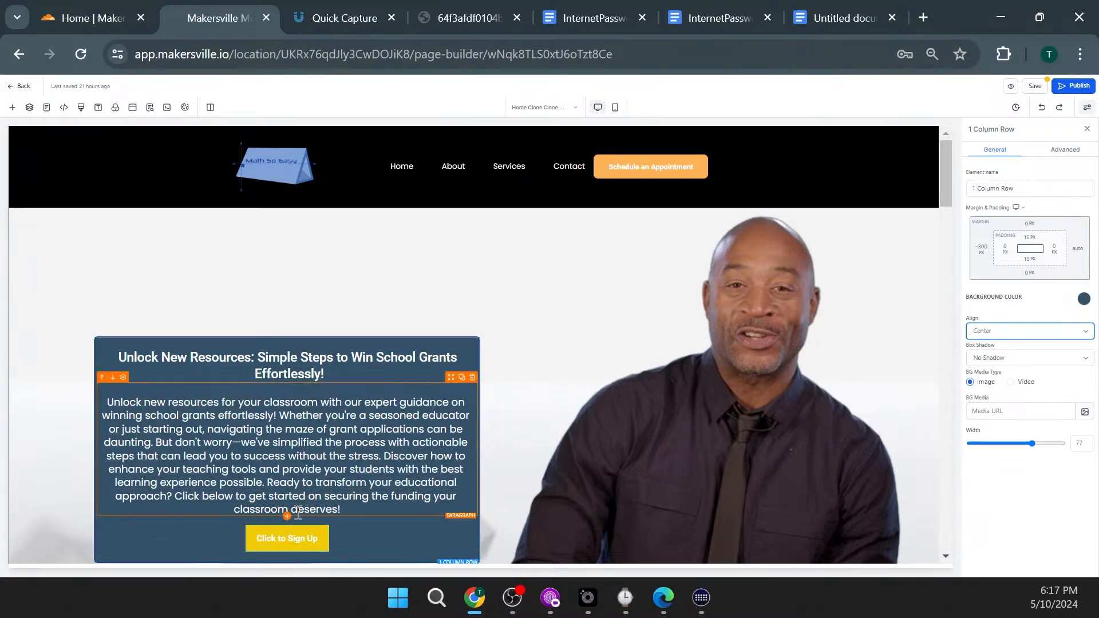
Step: Change the hero button's text to "Secure Funding"
left_click(289, 542)
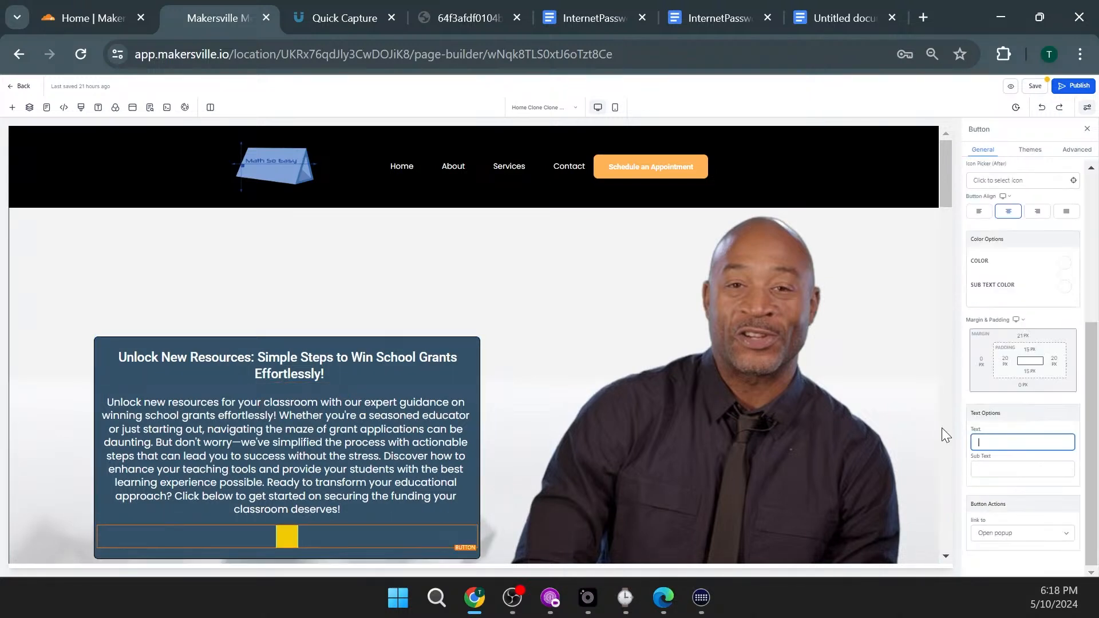
type("Se")
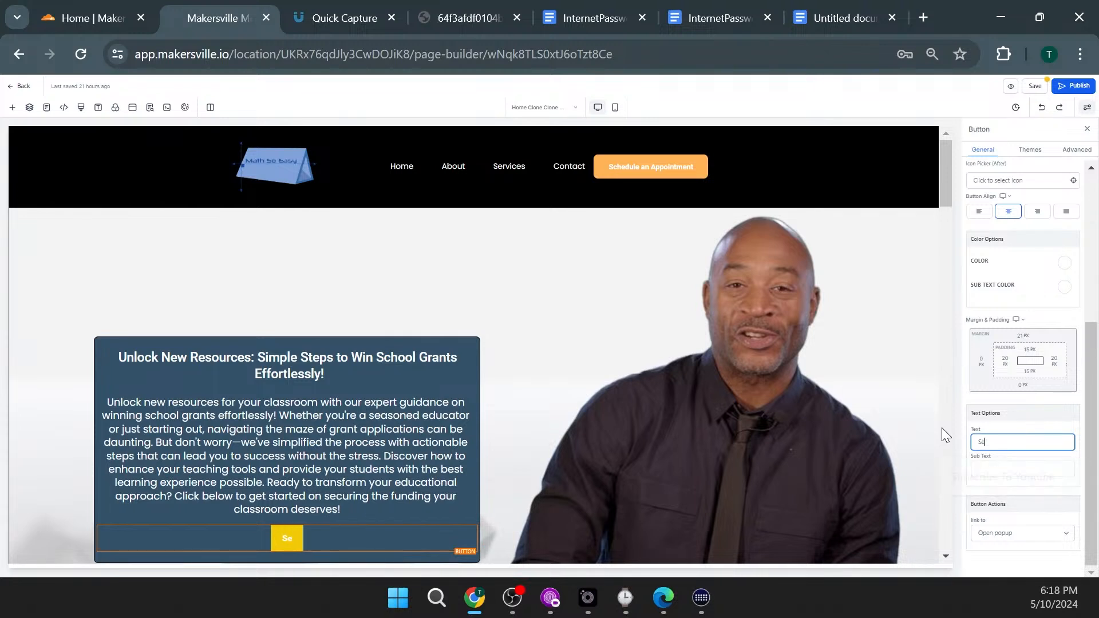
type("cure Funding")
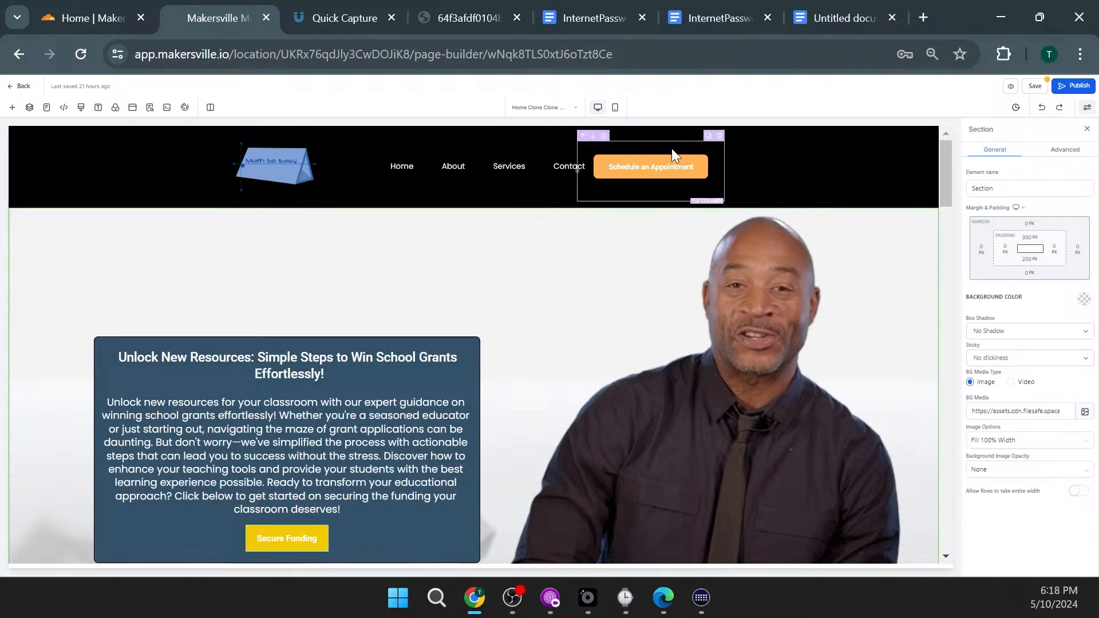
Step: Match the hero button's background to the header's Schedule an Appointment button by applying the orange My Custom Color 50
left_click(670, 164)
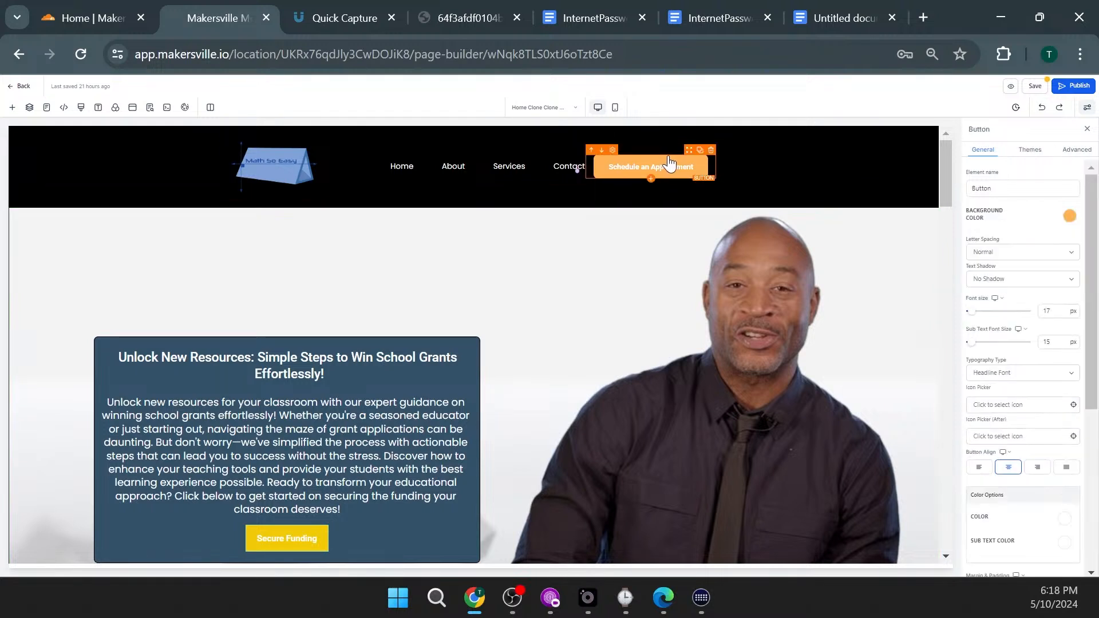
left_click(1068, 217)
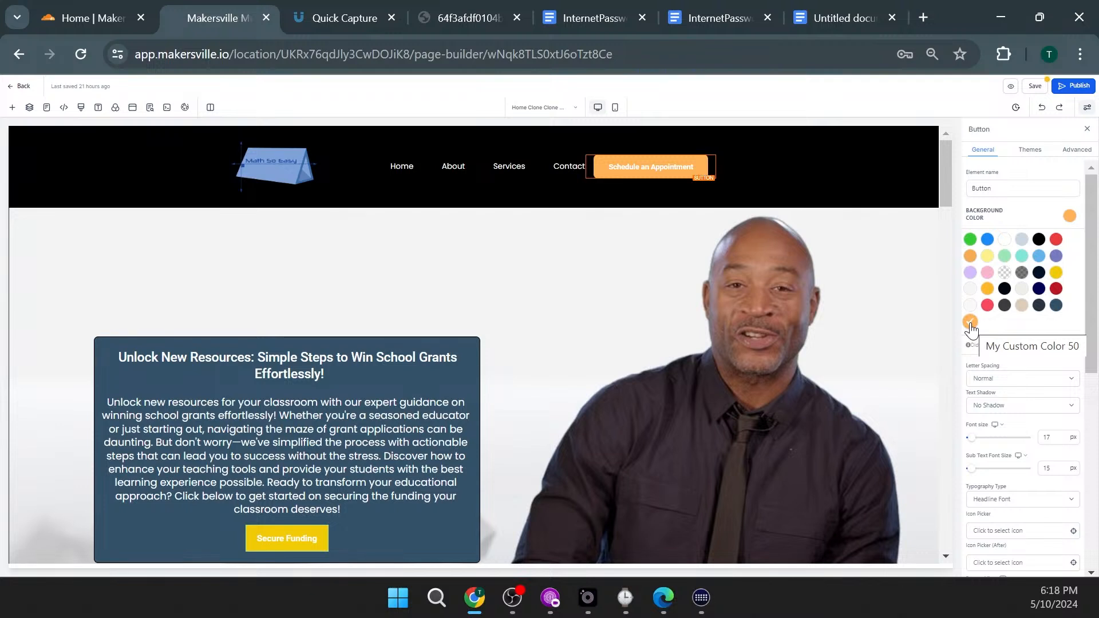
left_click(340, 535)
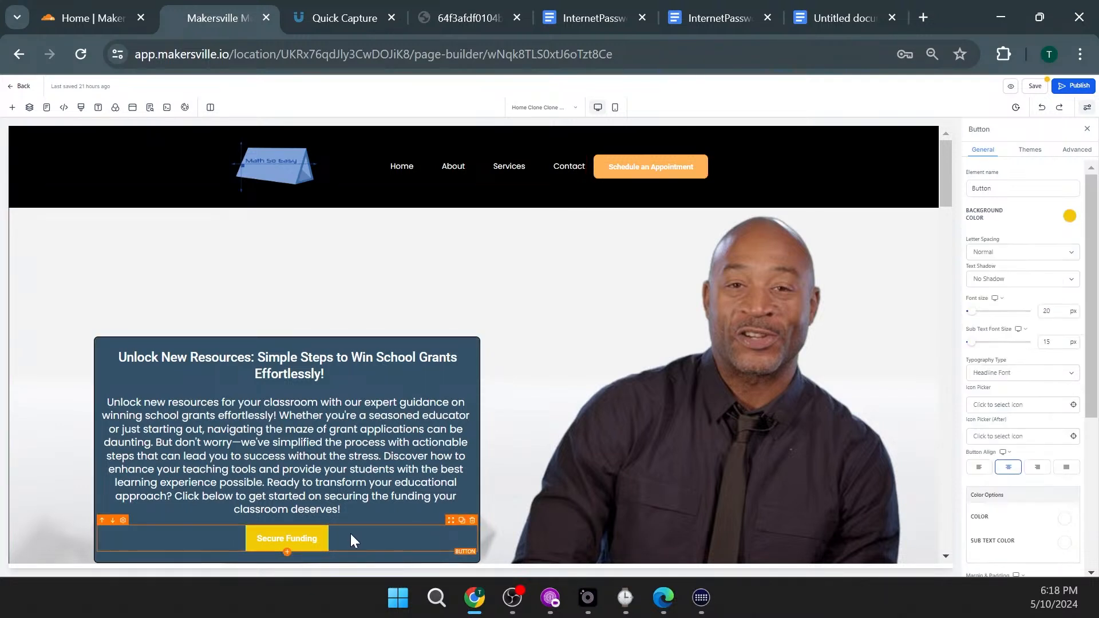
left_click(1069, 216)
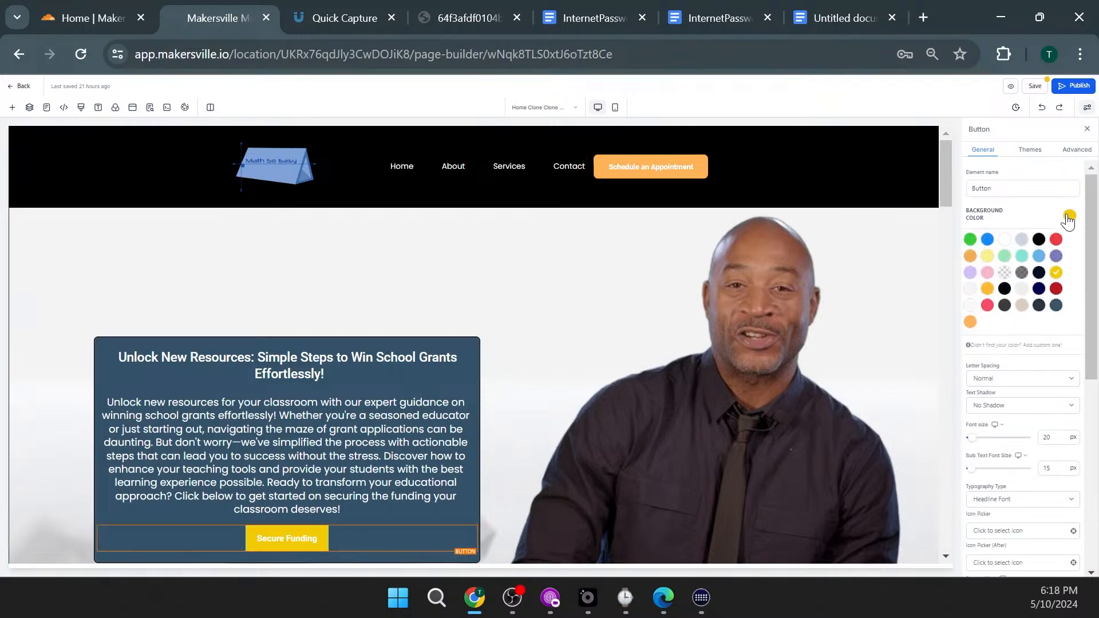
left_click(970, 322)
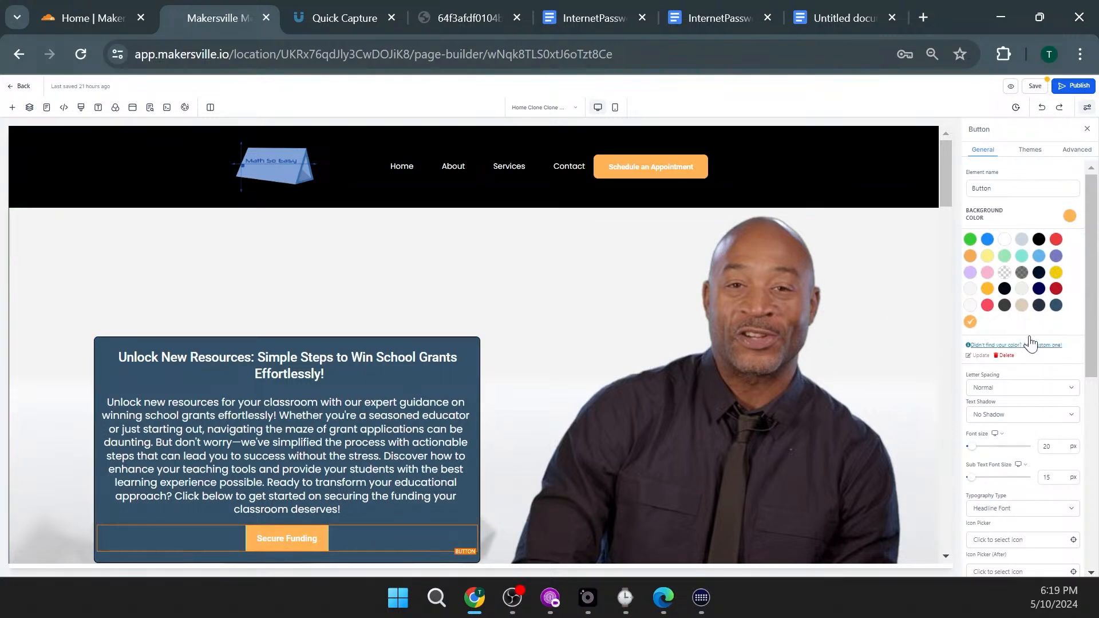
Step: Examine the advanced button settings and browse the available button themes
left_click(1078, 150)
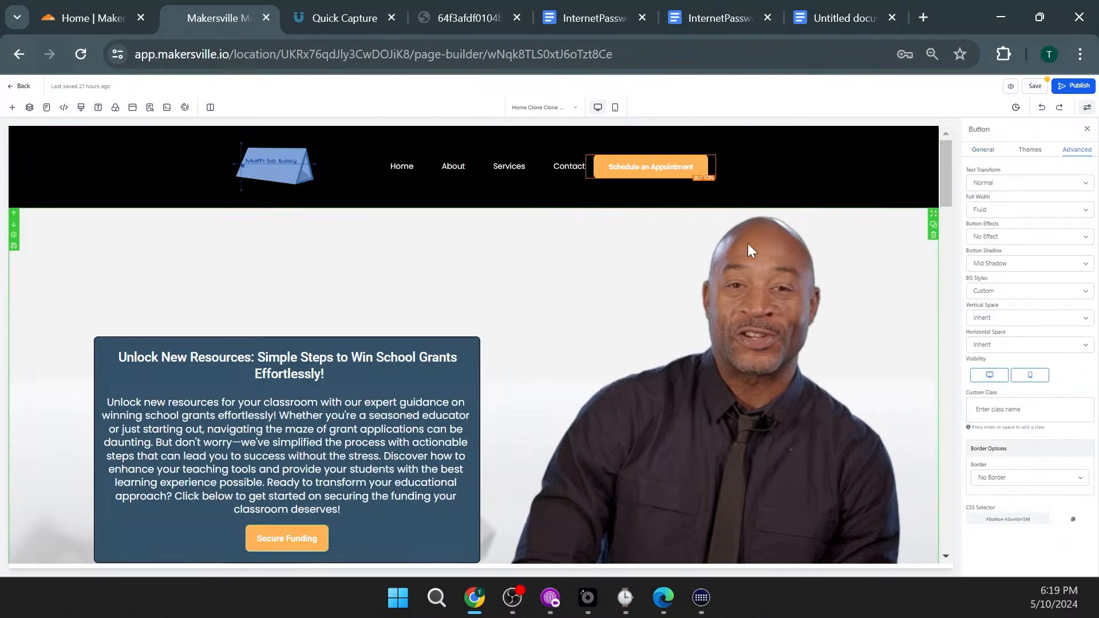
left_click(1029, 150)
scroll(1022, 366, "down", 10)
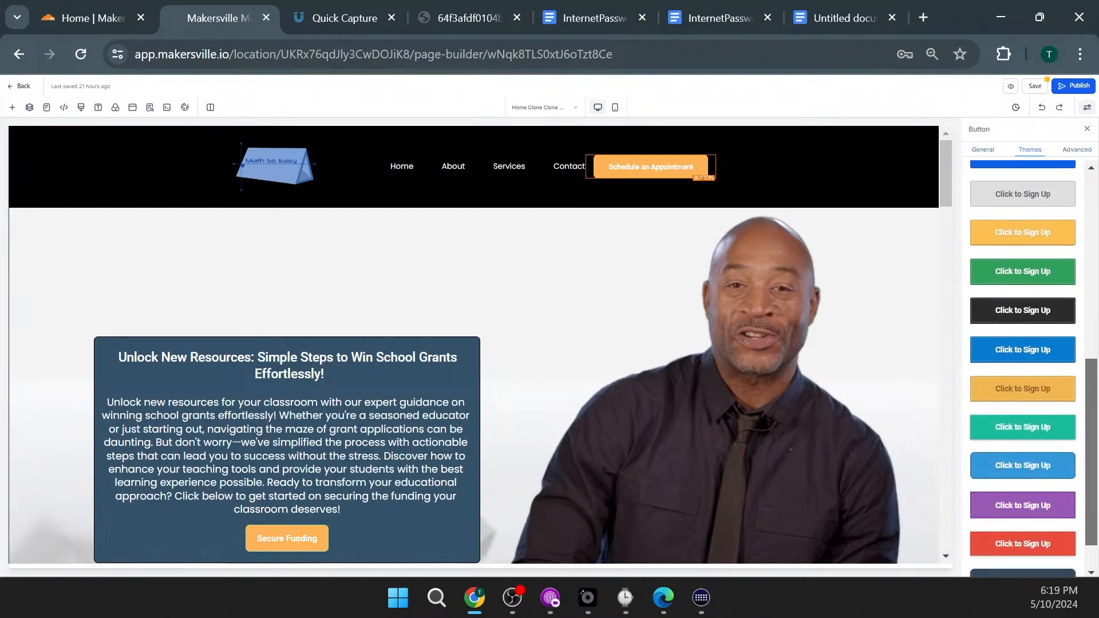
scroll(1023, 366, "up", 3)
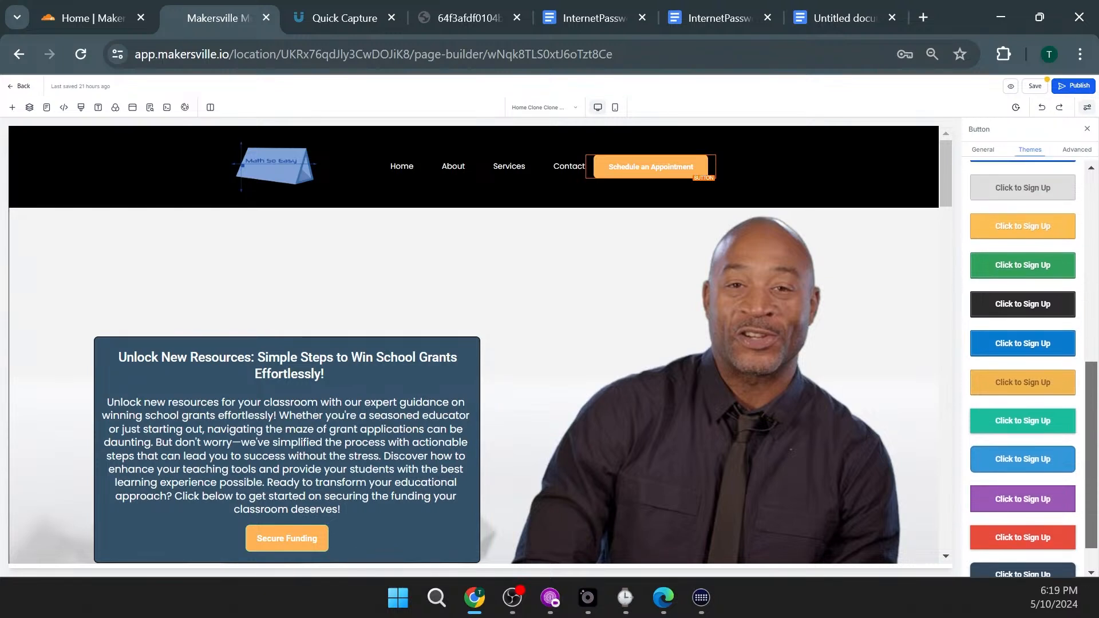
scroll(1022, 366, "up", 2)
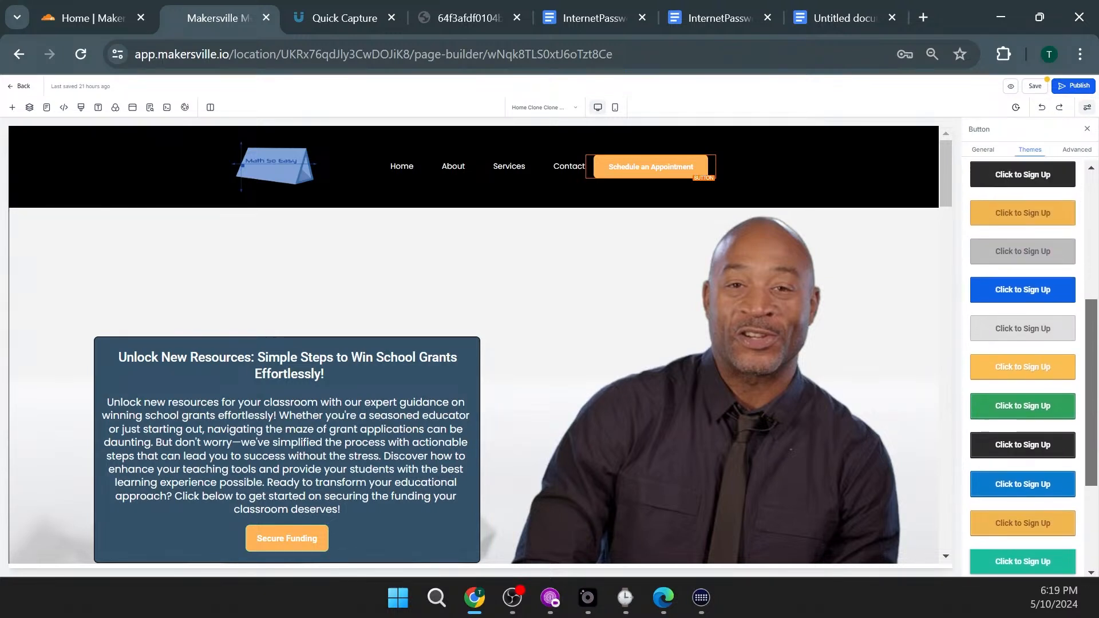
scroll(1022, 366, "up", 5)
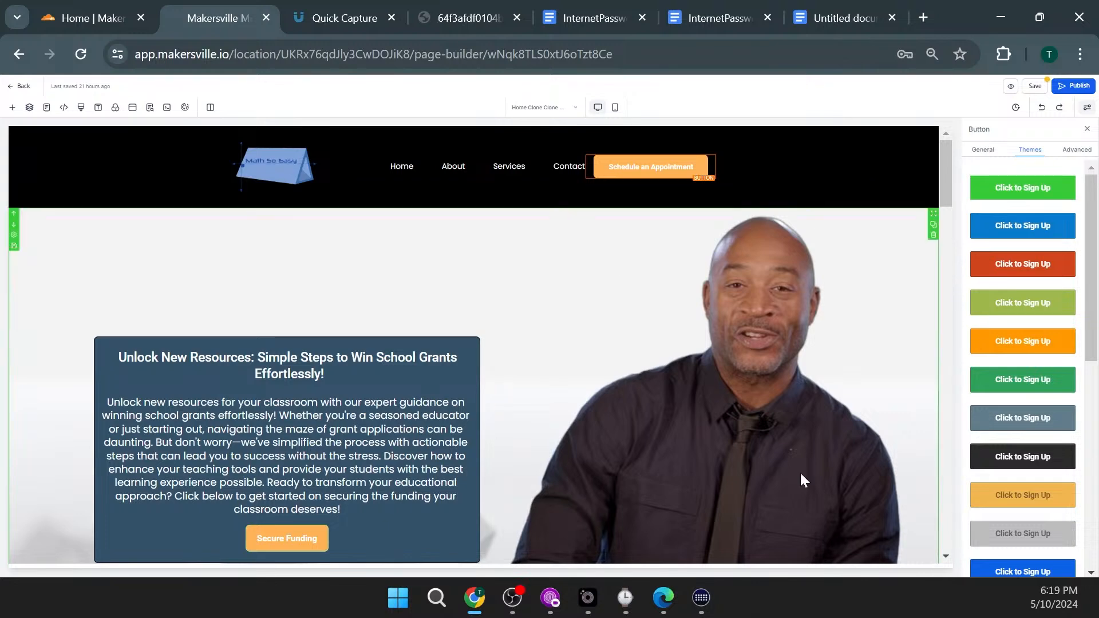
left_click(562, 421)
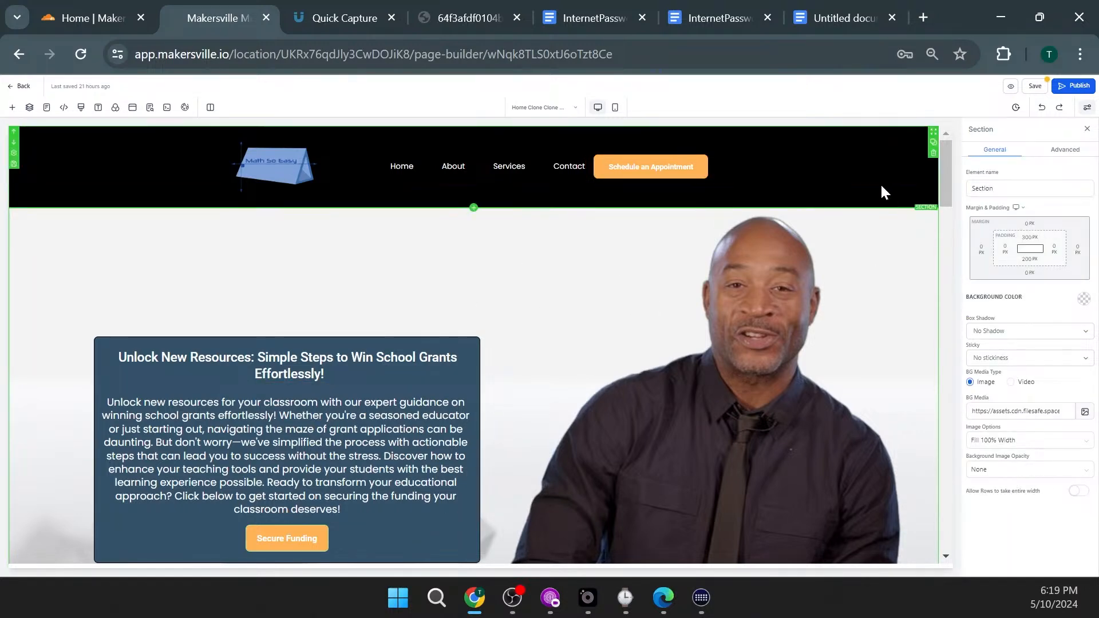
Step: Replace the headline of the first card under Our Services with "Curriculum Mapping"
scroll(583, 282, "down", 8)
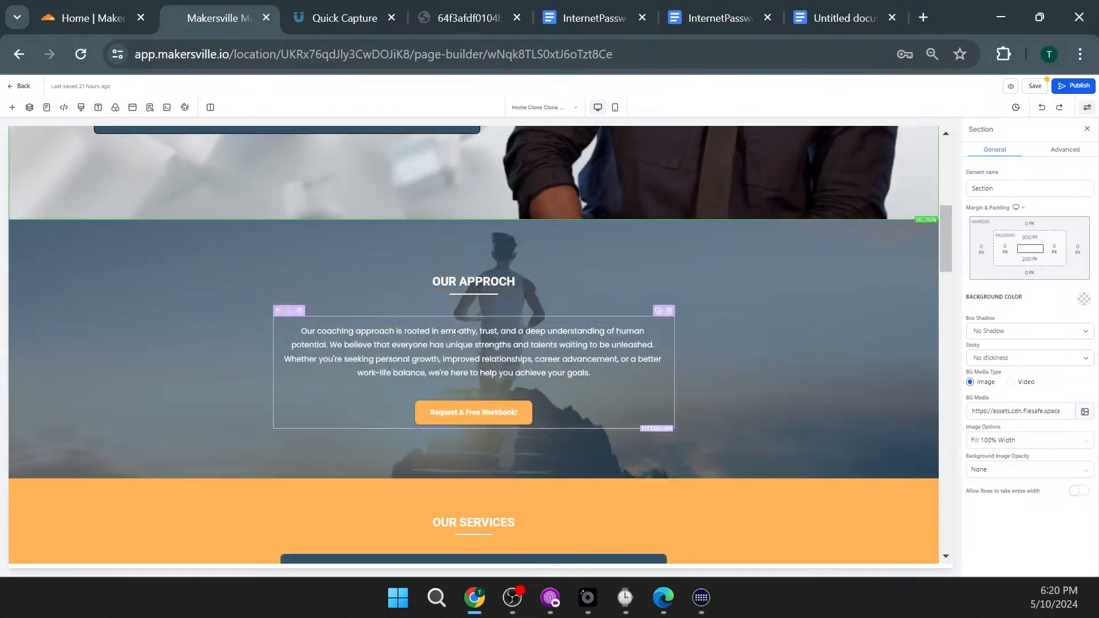
scroll(525, 320, "down", 3)
scroll(523, 324, "down", 2)
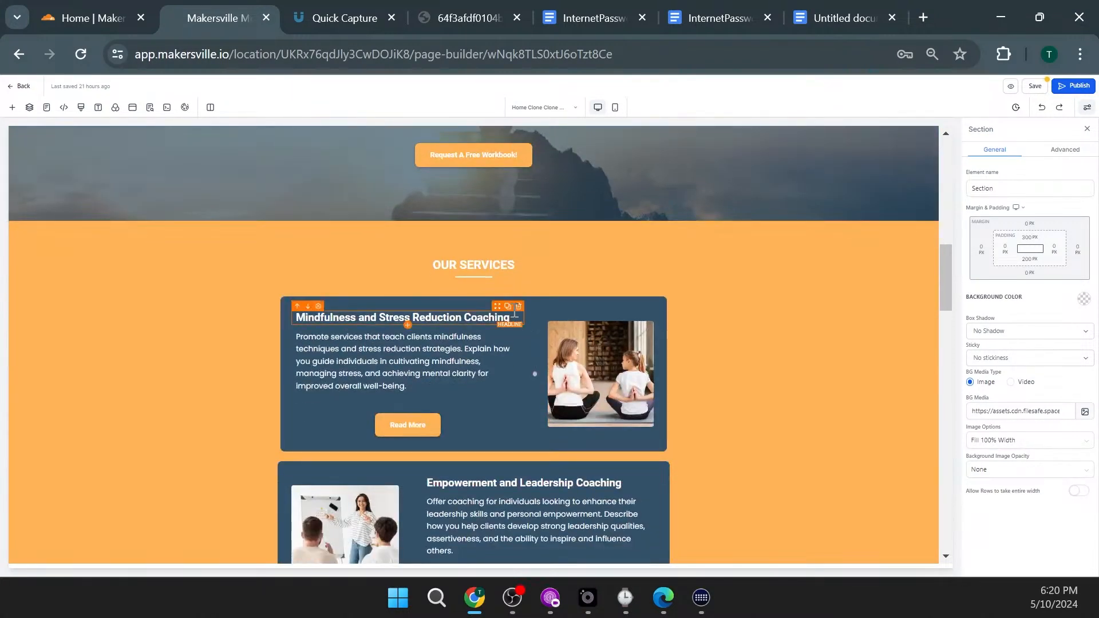
scroll(488, 276, "down", 6)
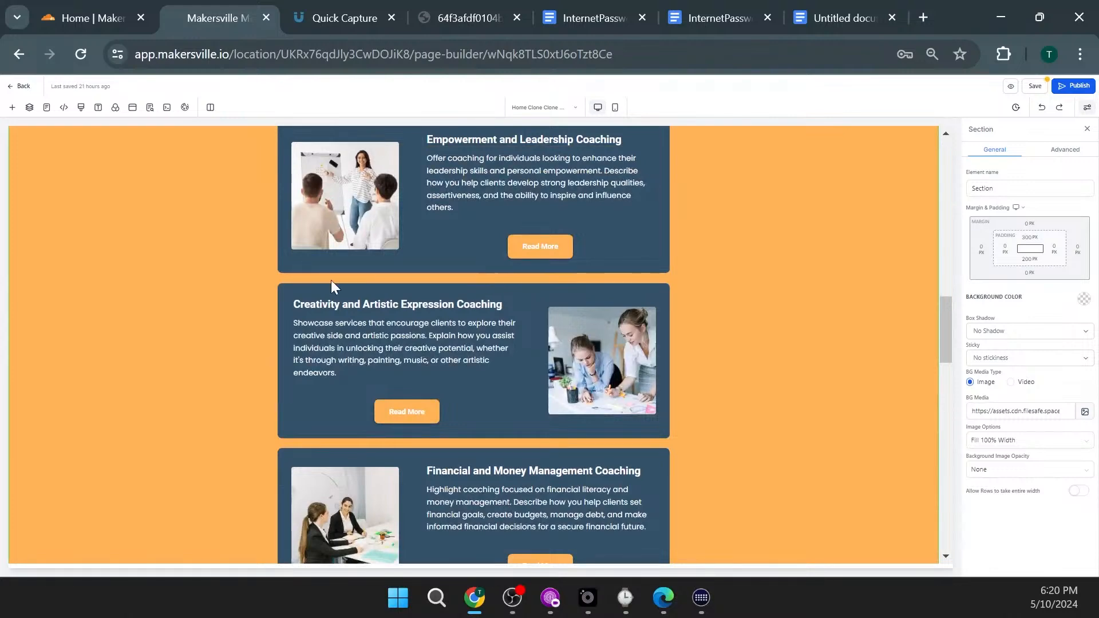
scroll(489, 399, "up", 3)
scroll(489, 400, "up", 5)
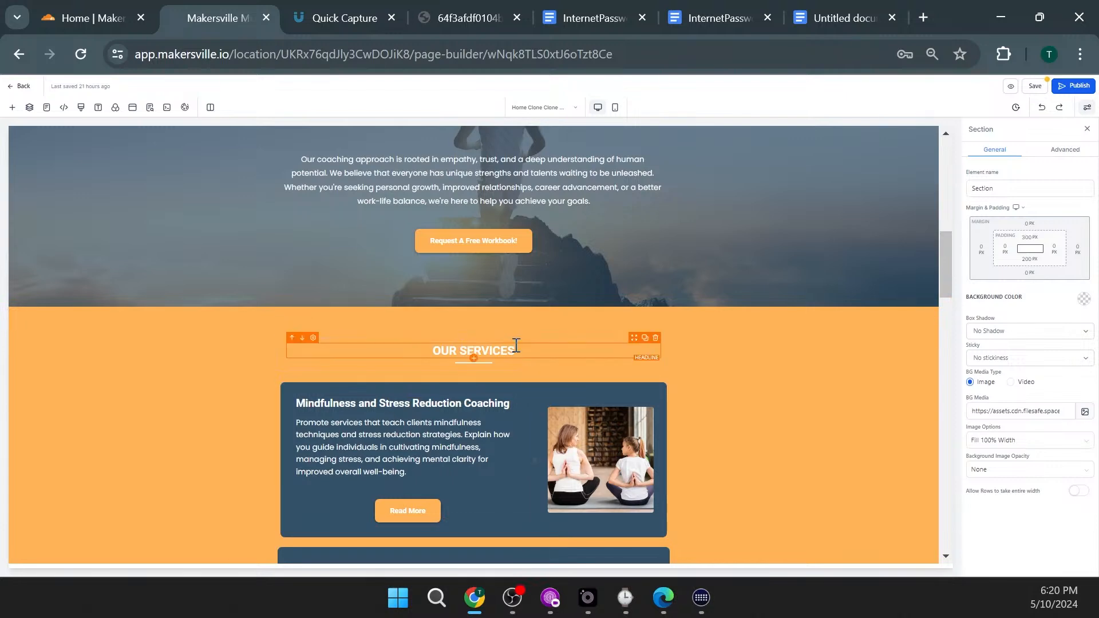
triple_click(373, 403)
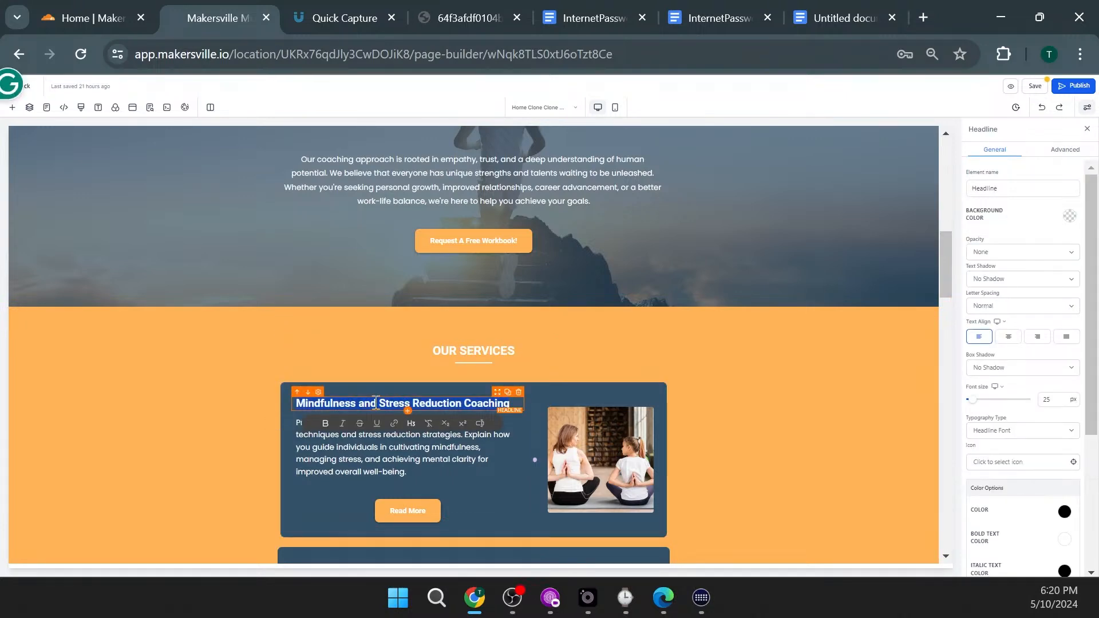
type("Curriculum Mapping")
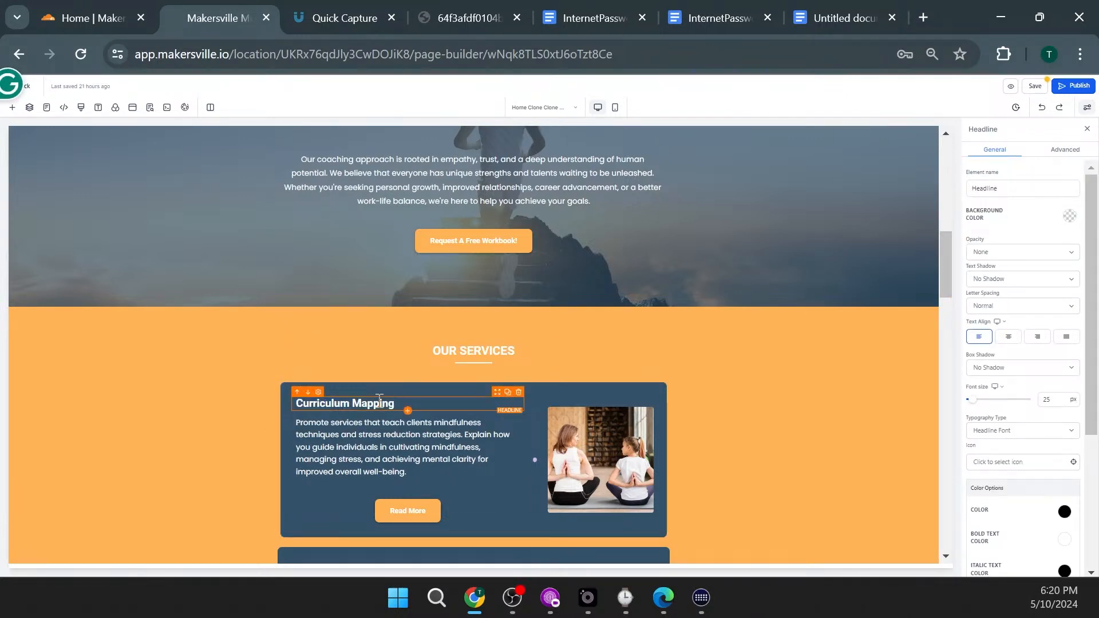
Step: Replace the second service card's headline with "Online Tutoring", removing the leftover characters of the template title
scroll(412, 464, "down", 3)
triple_click(524, 397)
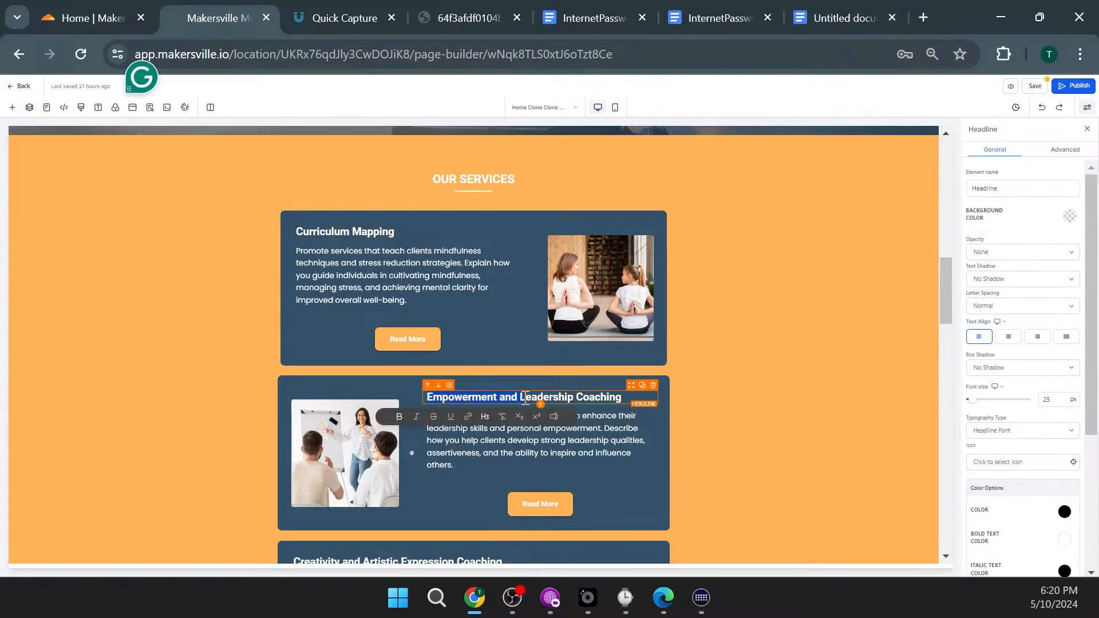
type("Online T")
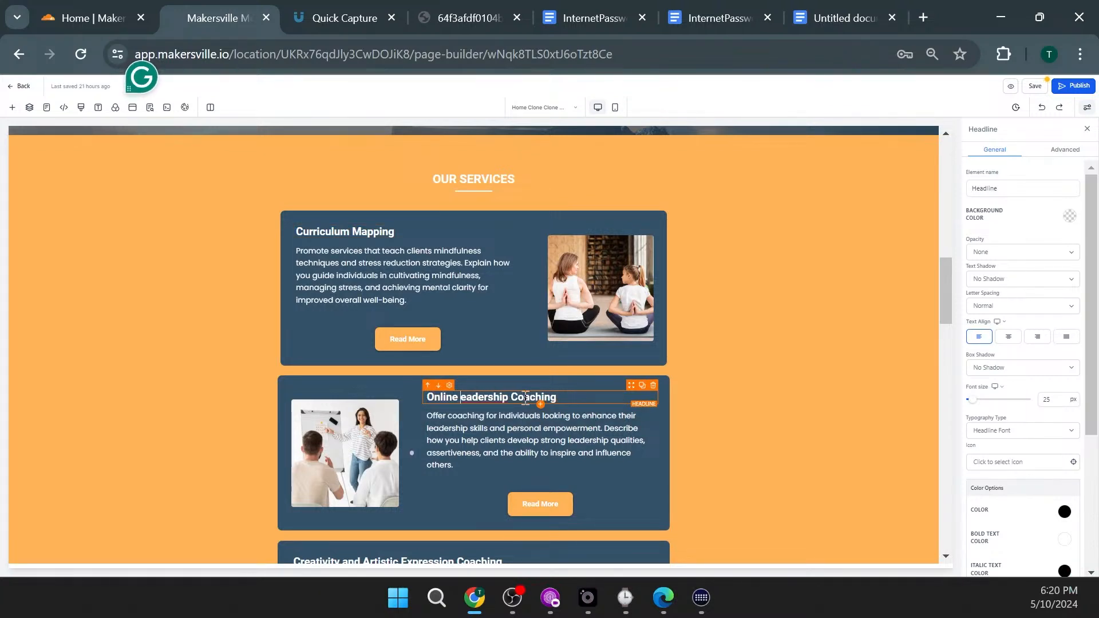
type("uto")
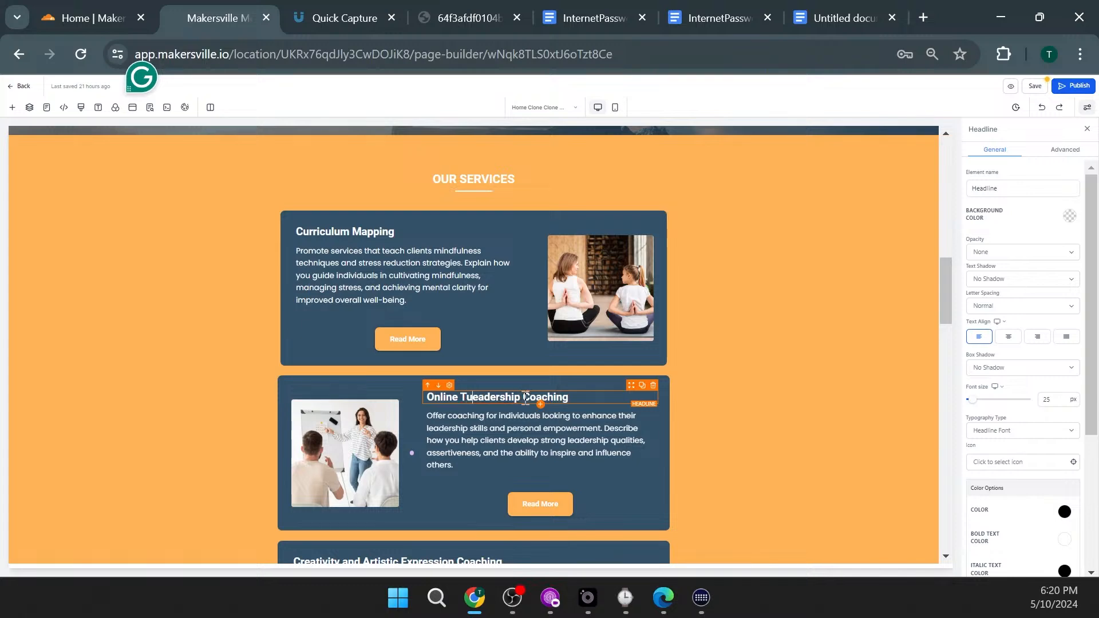
type("ring")
key("Delete")
key("Delete")
key("Delete")
key("Delete")
key("Delete")
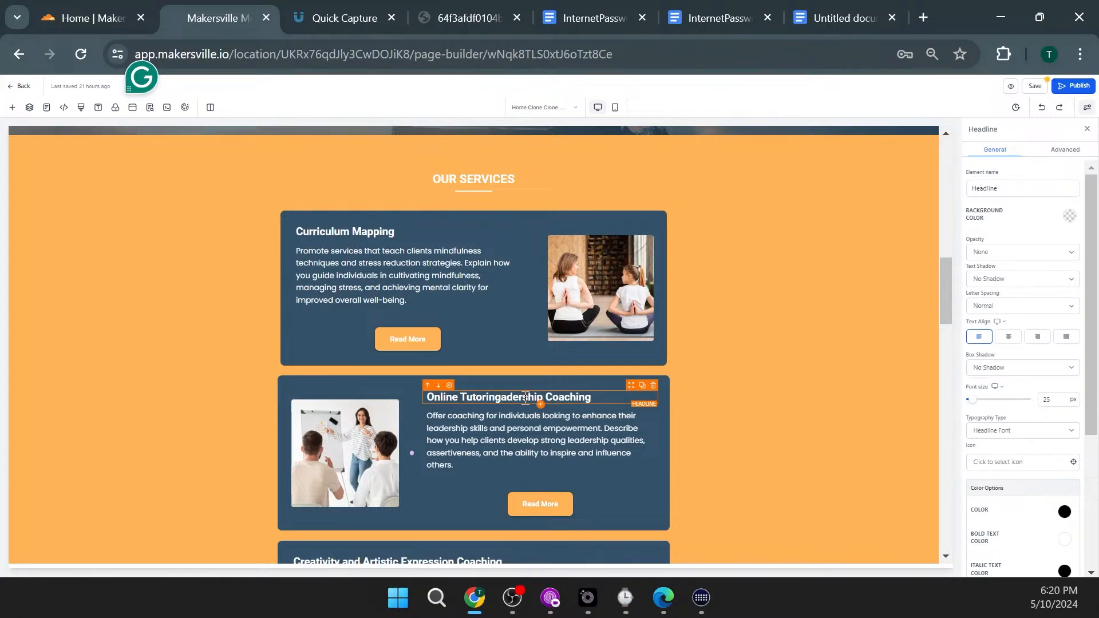
key("Delete")
key("Delete")
key("Delete")
key("Delete")
key("Delete")
key("Delete")
key("Delete")
key("Delete")
key("Delete")
key("Delete")
key("Delete")
key("Delete")
key("Delete")
left_click(498, 422)
Step: Replace the third service card's headline with "Online Teacher Coaching"
scroll(498, 422, "down", 3)
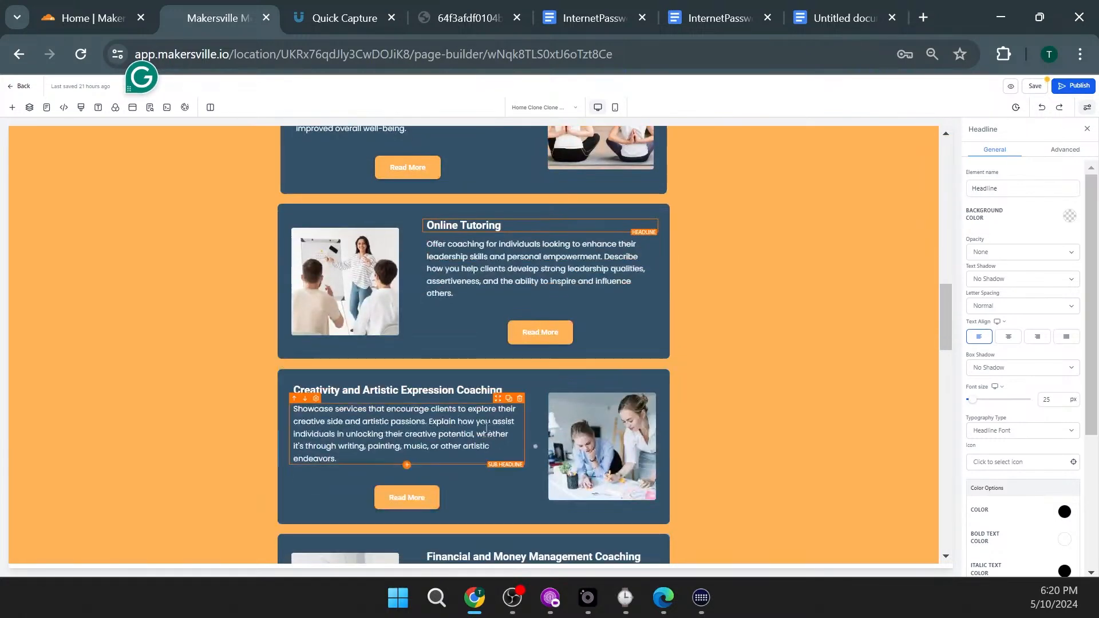
double_click(409, 391)
key("ctrl+a")
type("O")
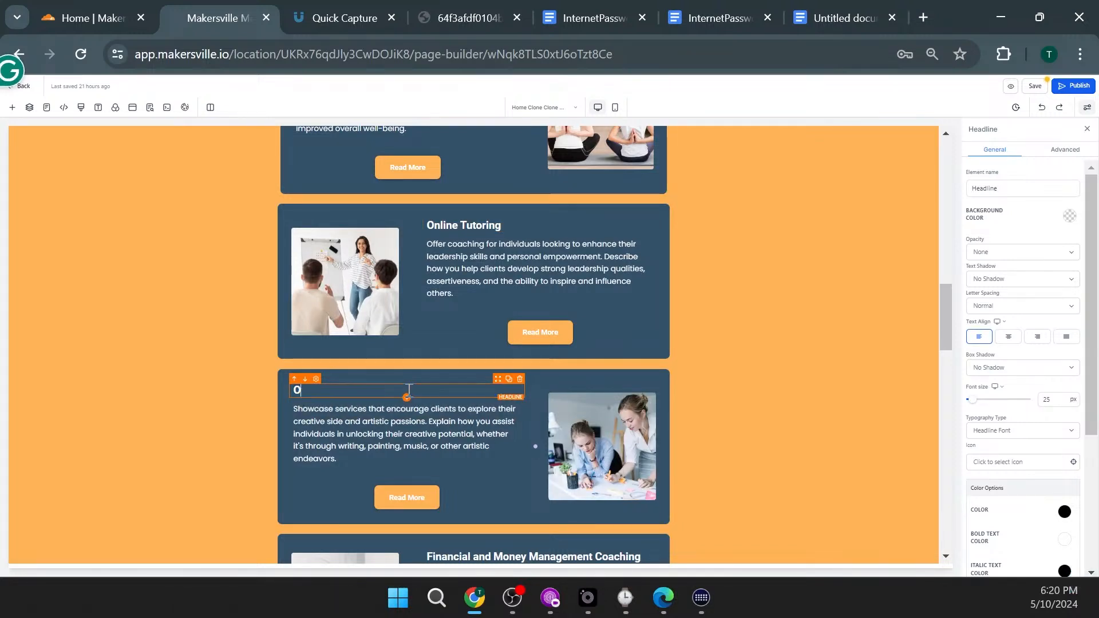
type("nline T")
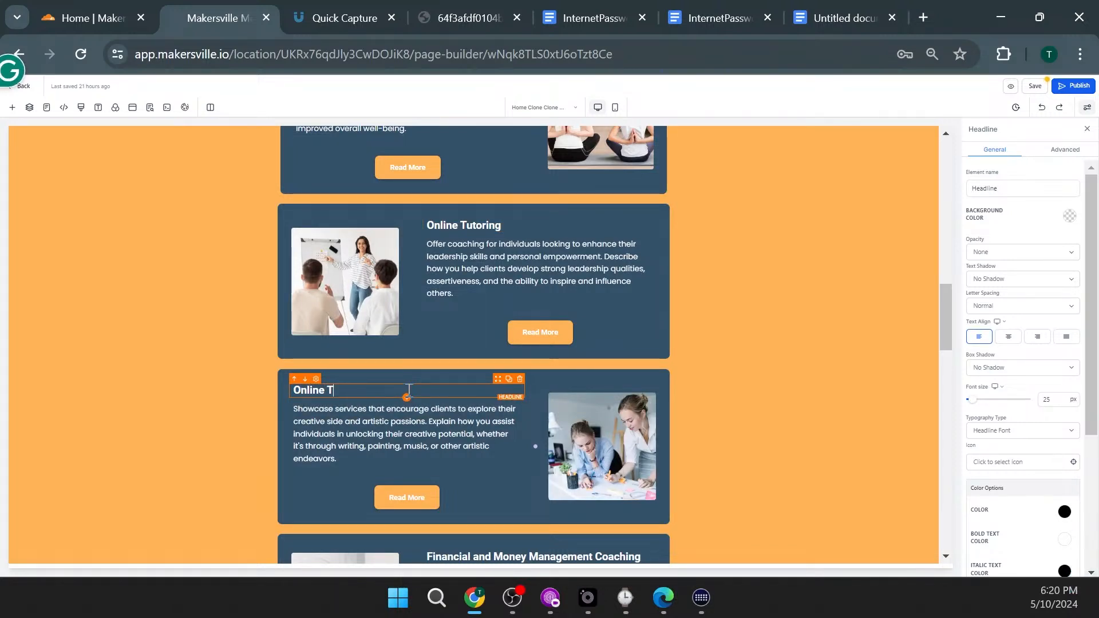
type("eacher Coac")
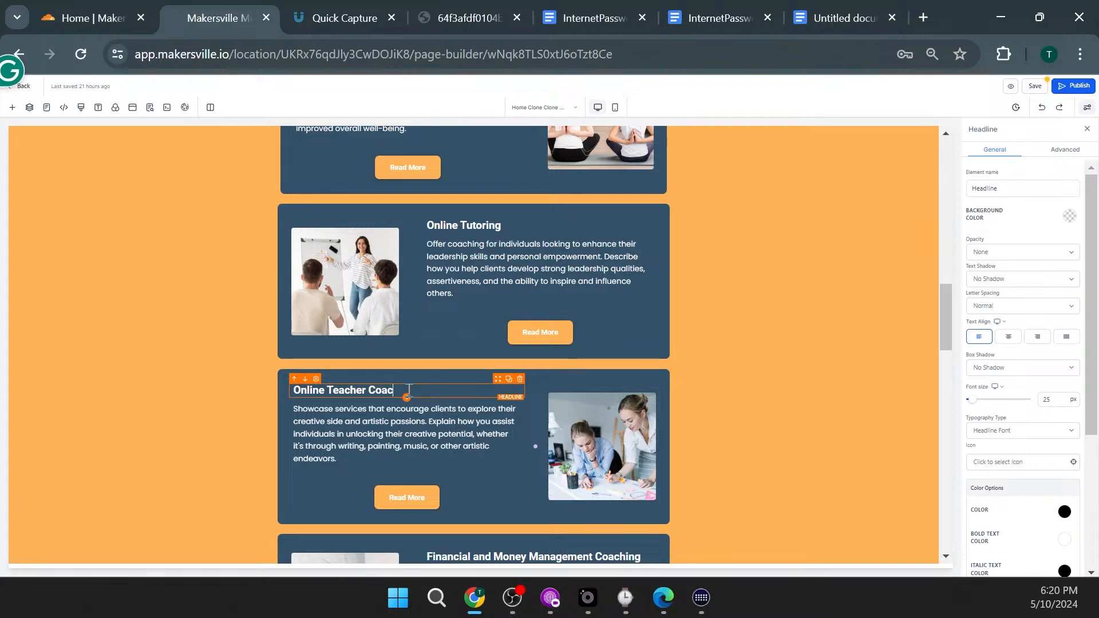
type("hing")
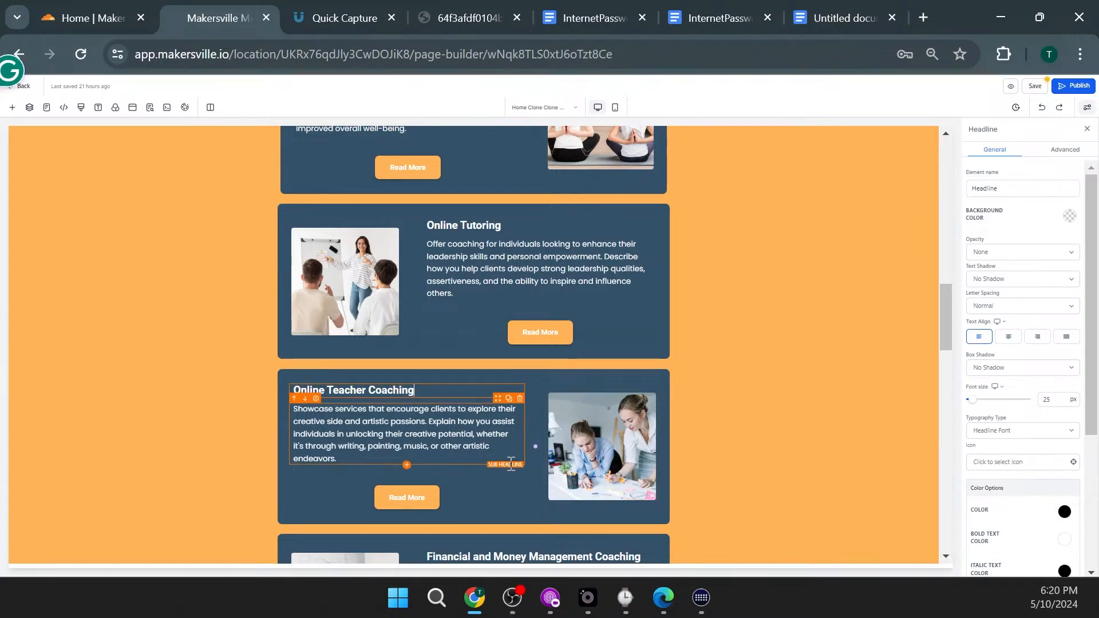
Step: Replace the fourth service card's headline with "Homeschool Teaching Support"
scroll(531, 451, "down", 3)
left_click(486, 385)
triple_click(486, 384)
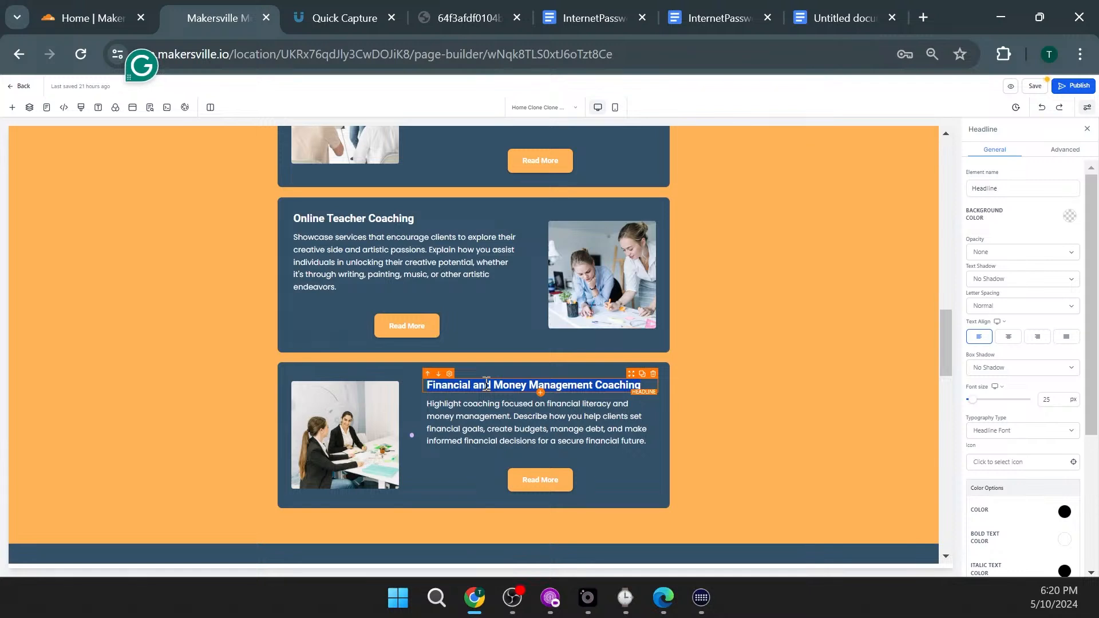
type("Hom")
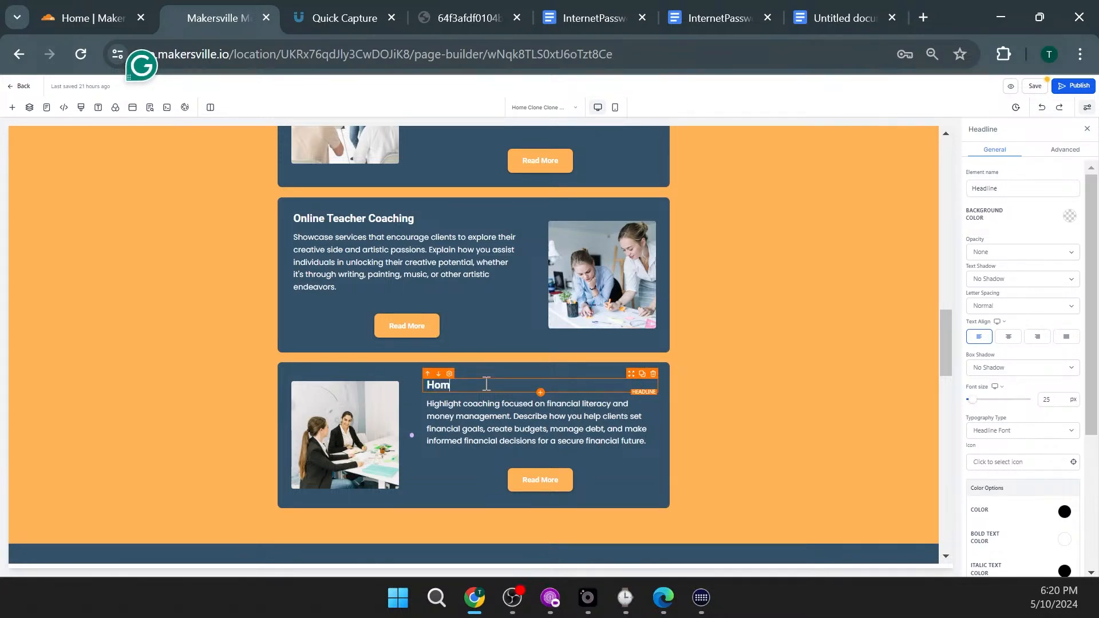
type("nechool Teaching Support")
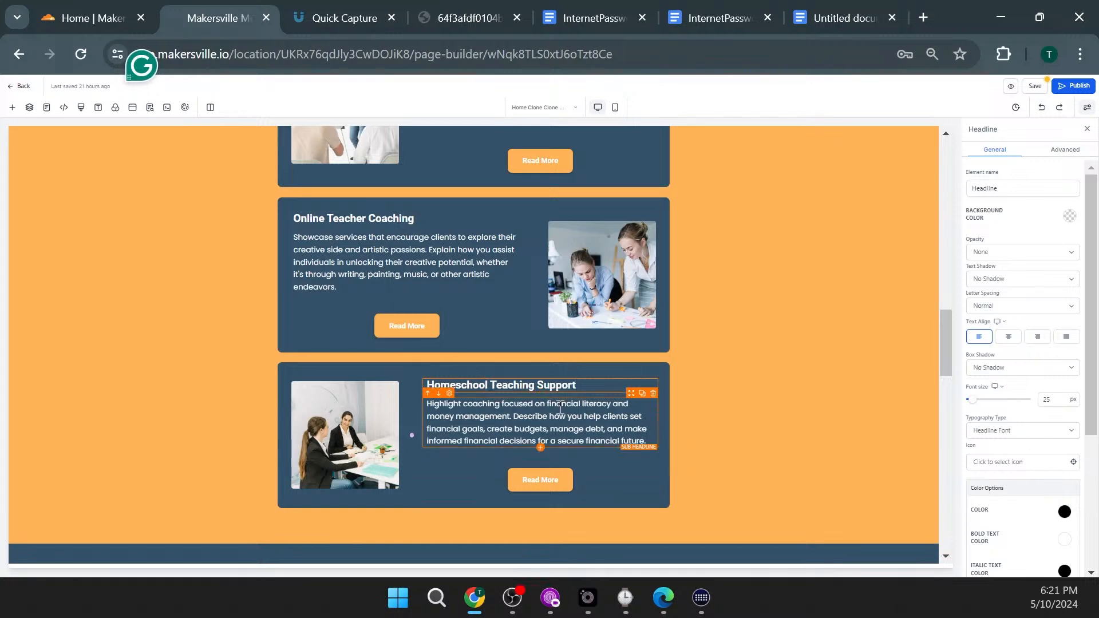
scroll(504, 345, "up", 6)
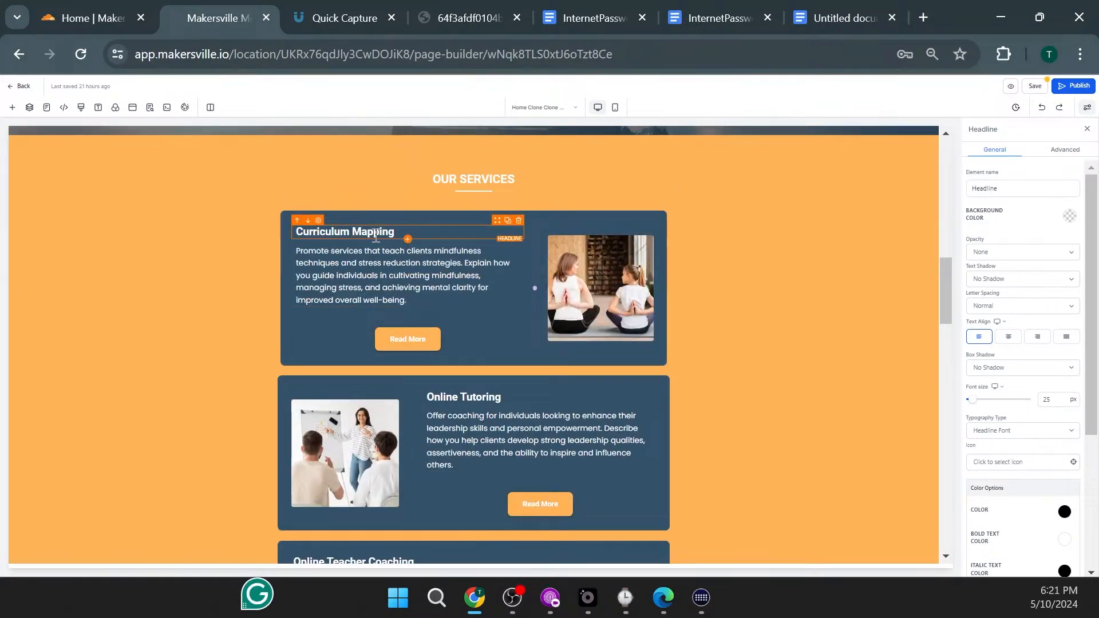
Step: Look over the four service cards under Our Services, checking their headlines, description texts and Read More buttons
left_click(411, 234)
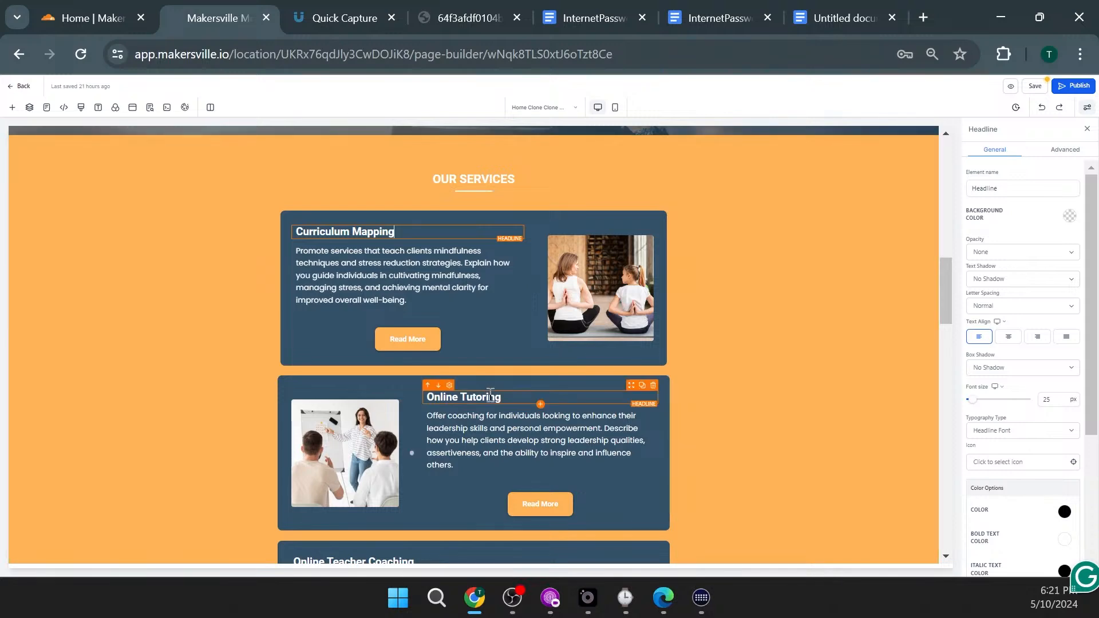
scroll(407, 401, "down", 3)
scroll(387, 411, "down", 5)
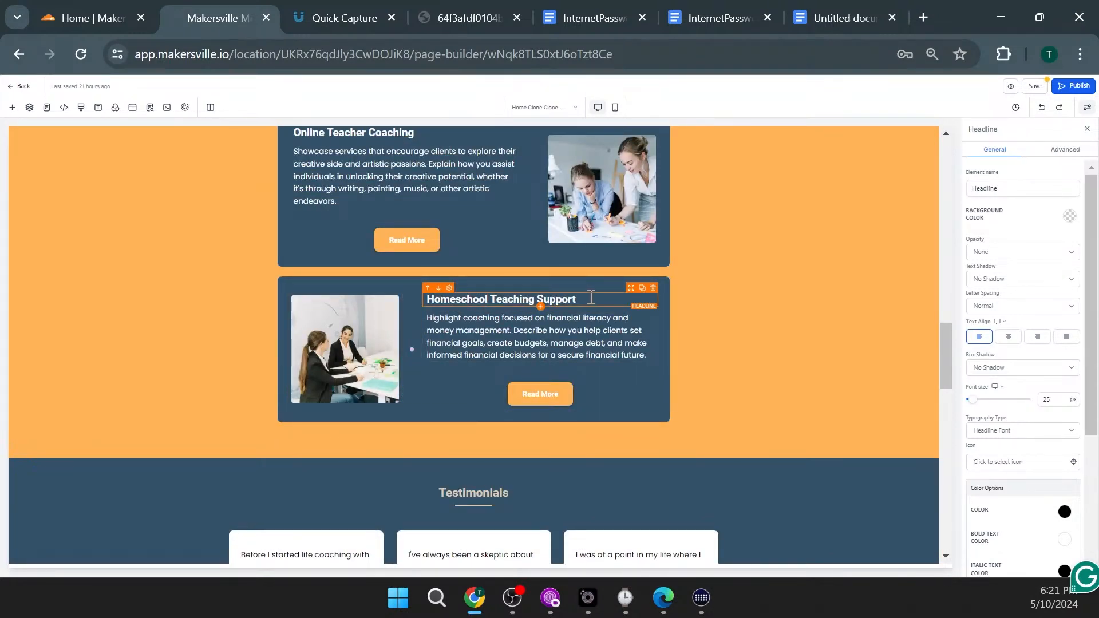
scroll(408, 341, "up", 11)
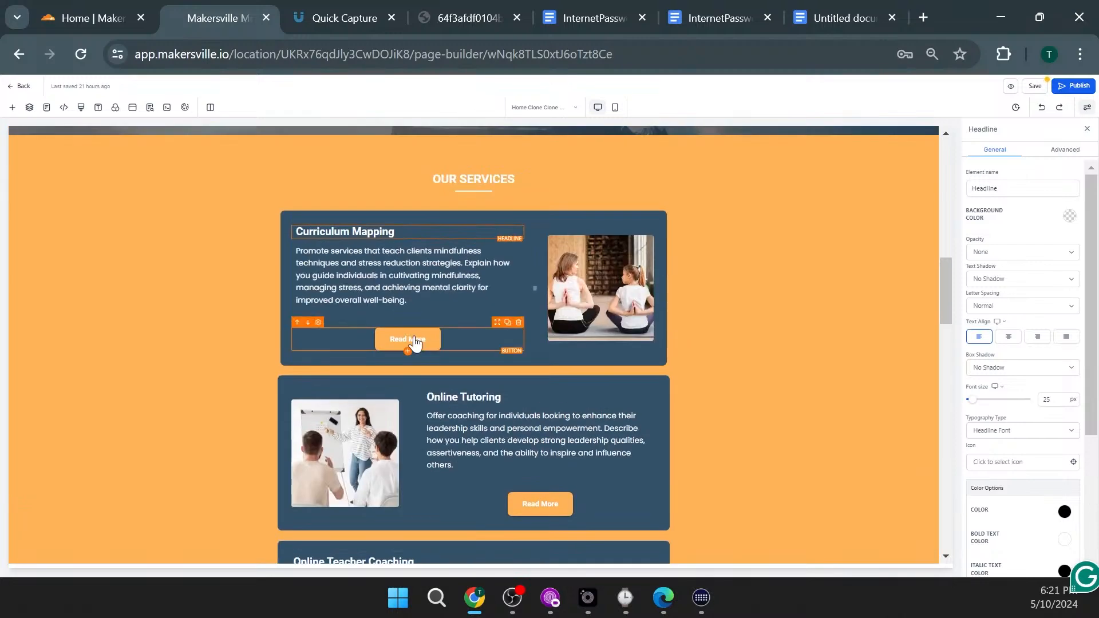
scroll(424, 366, "down", 5)
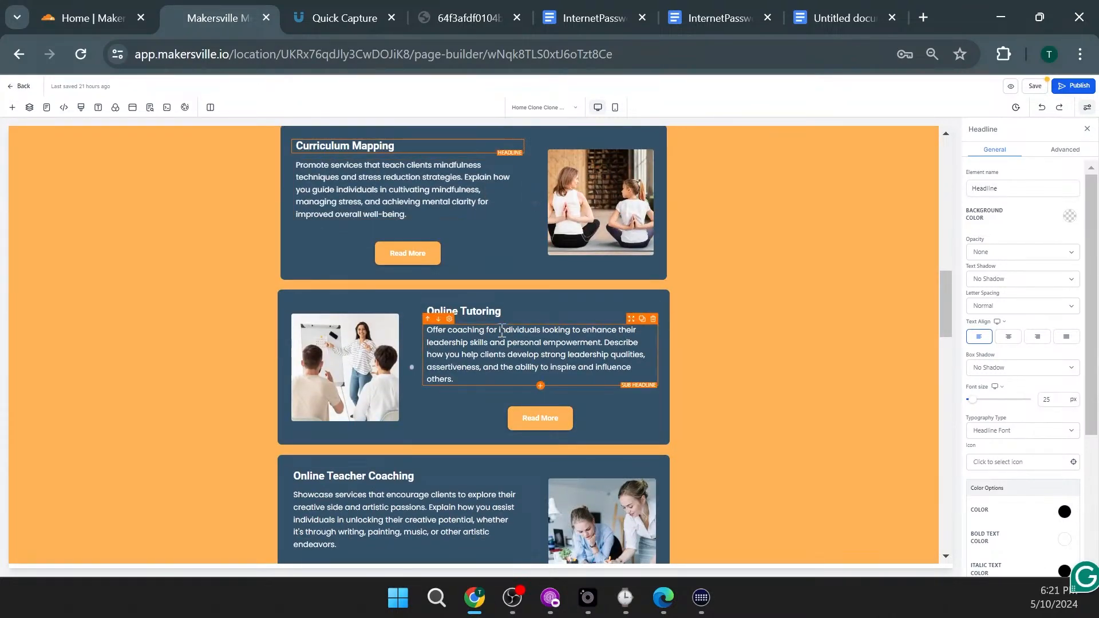
scroll(523, 522, "down", 5)
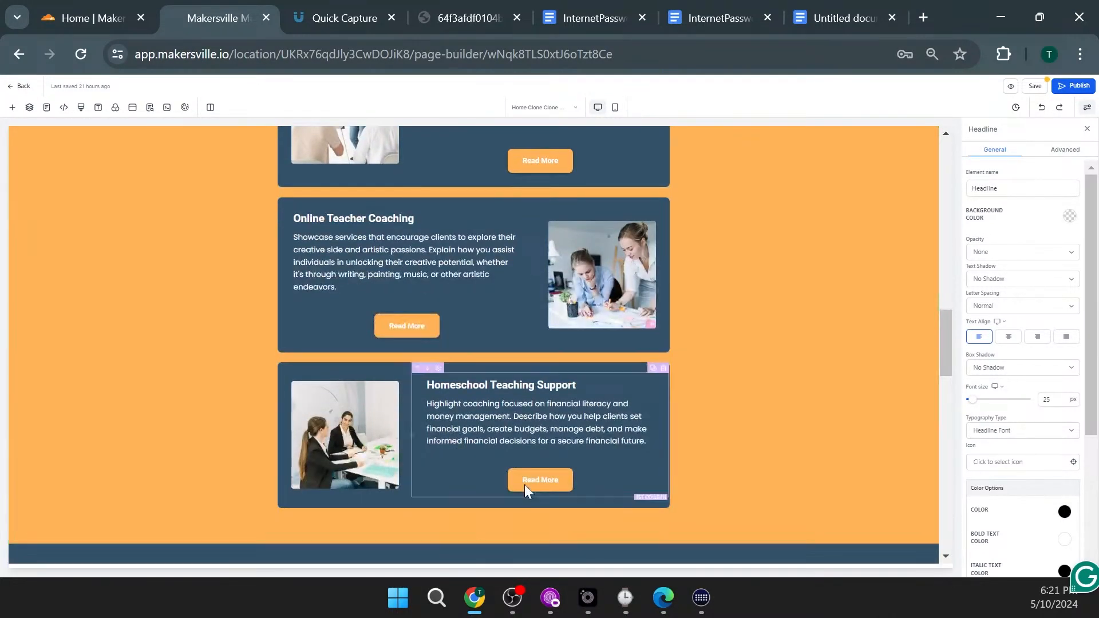
Step: Switch to ChatGPT in a new browser tab at chat.openai.com/auth/login
left_click(922, 20)
type("chat.openai.com/auth/login")
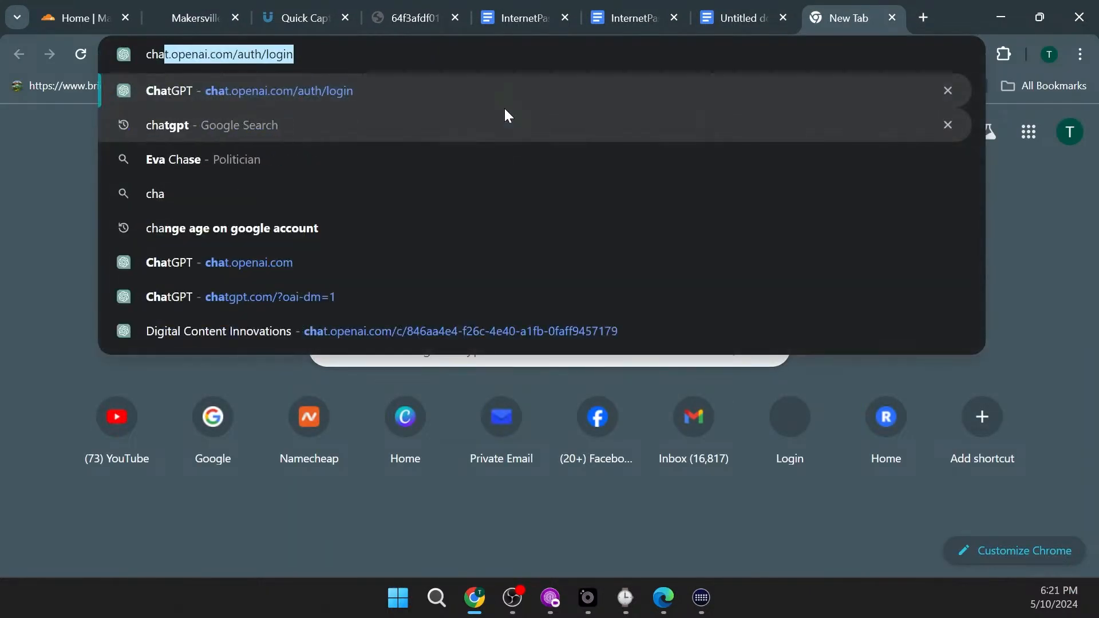
key("Return")
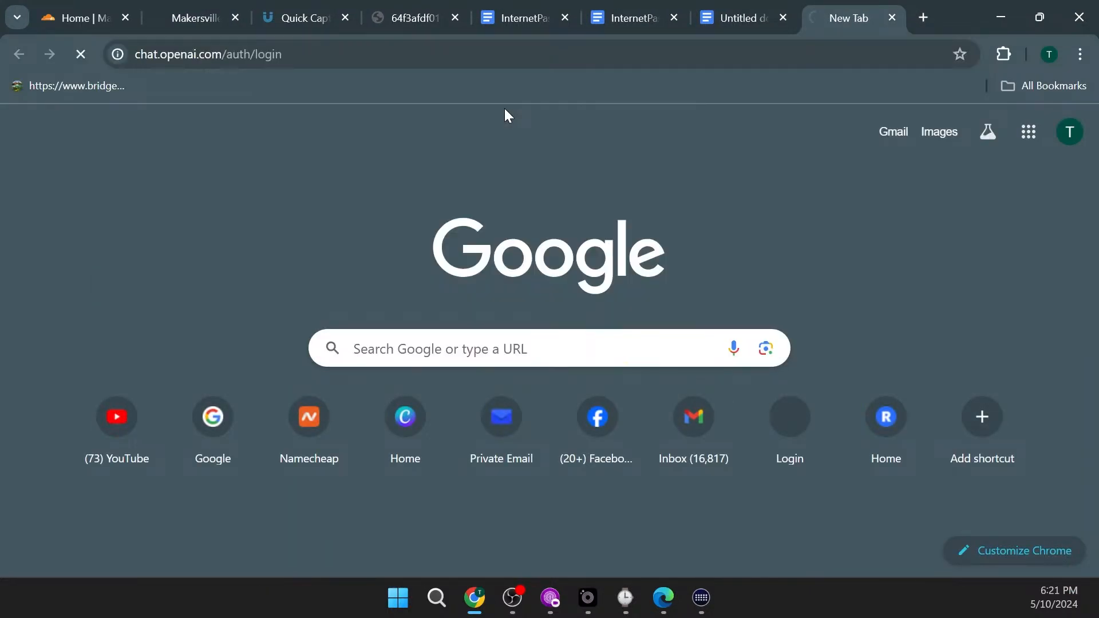
Step: Begin a ChatGPT prompt asking it to generate a blurb for the website with the headline online tutoring
type("pl")
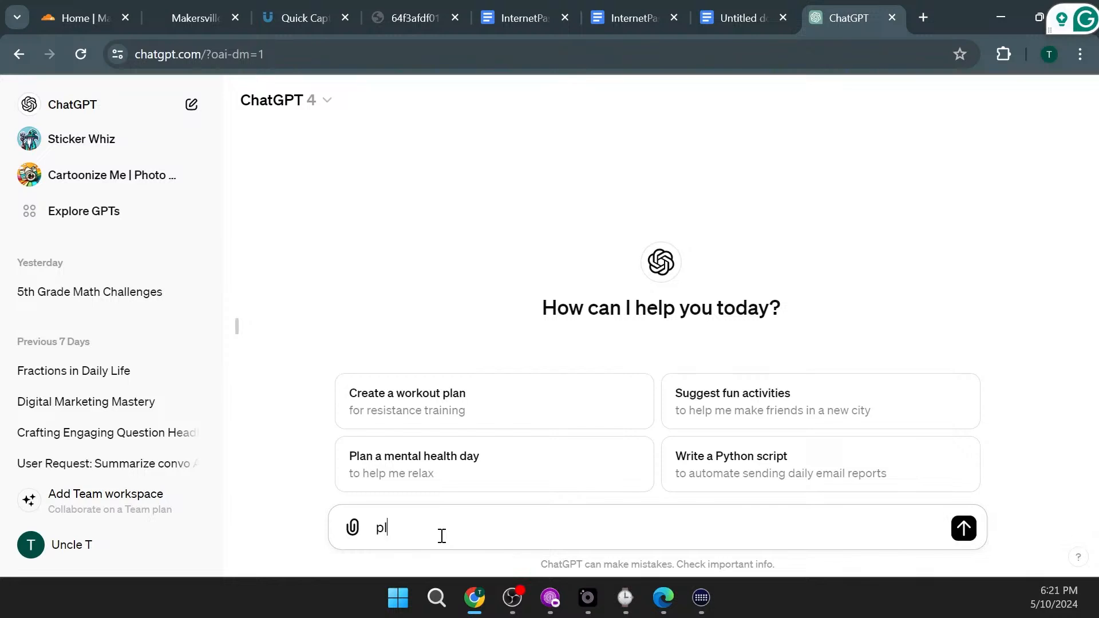
type("ease generate a bl")
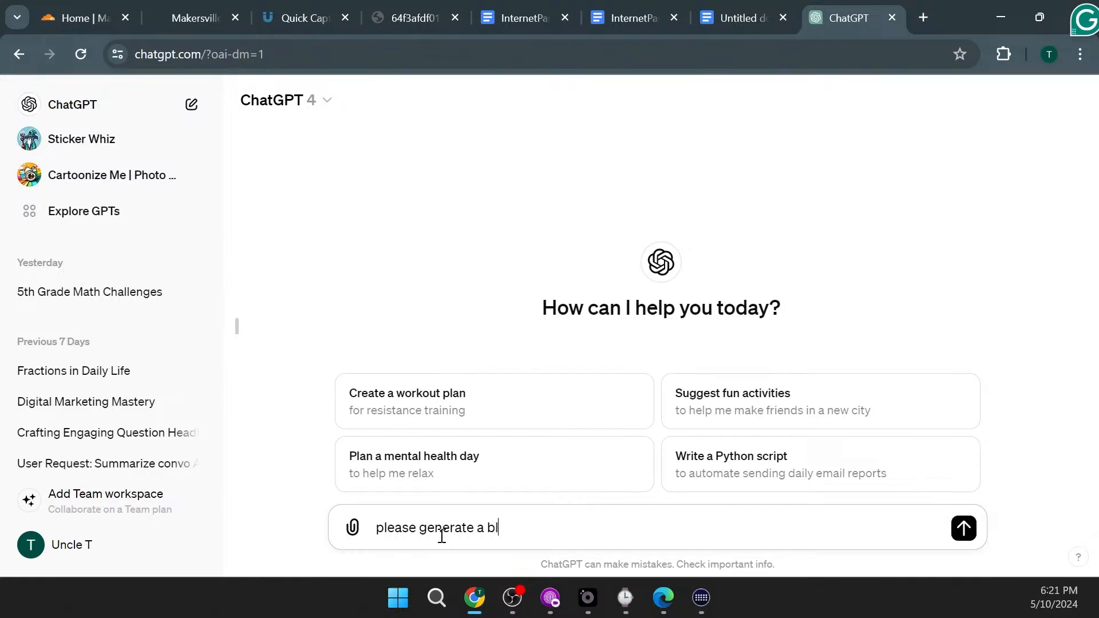
type("urb for my websit")
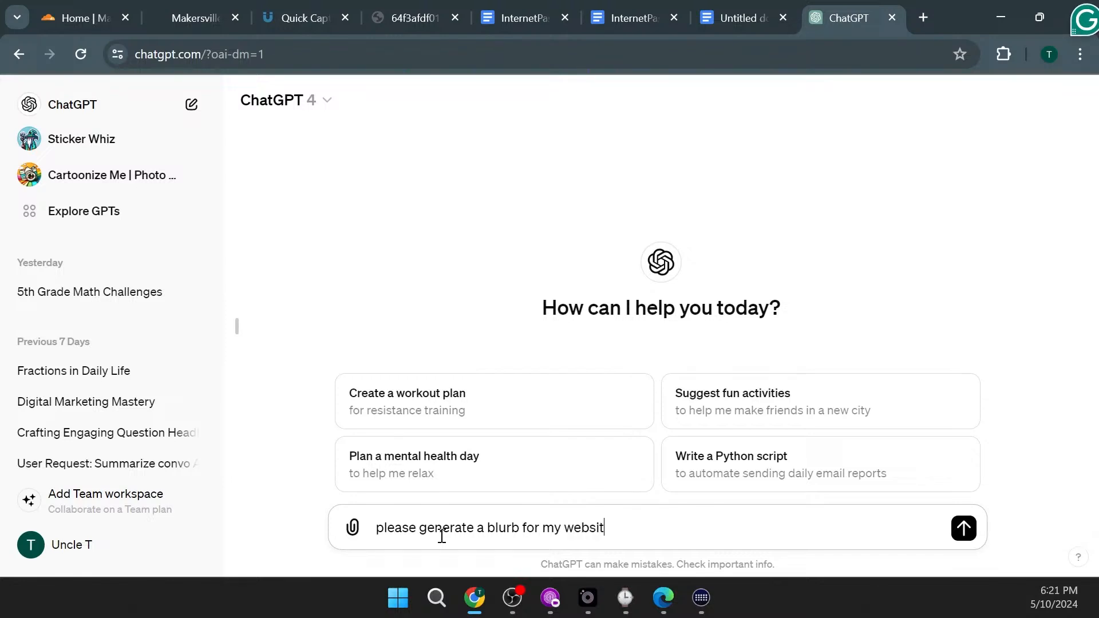
type("e.  The headline is")
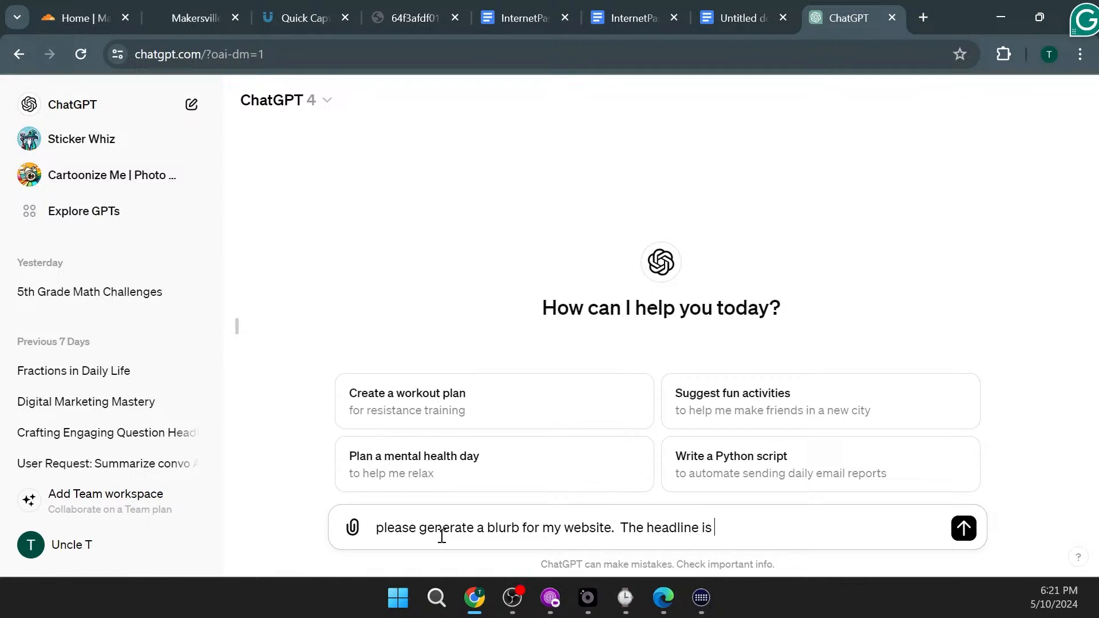
type(" online turoring.")
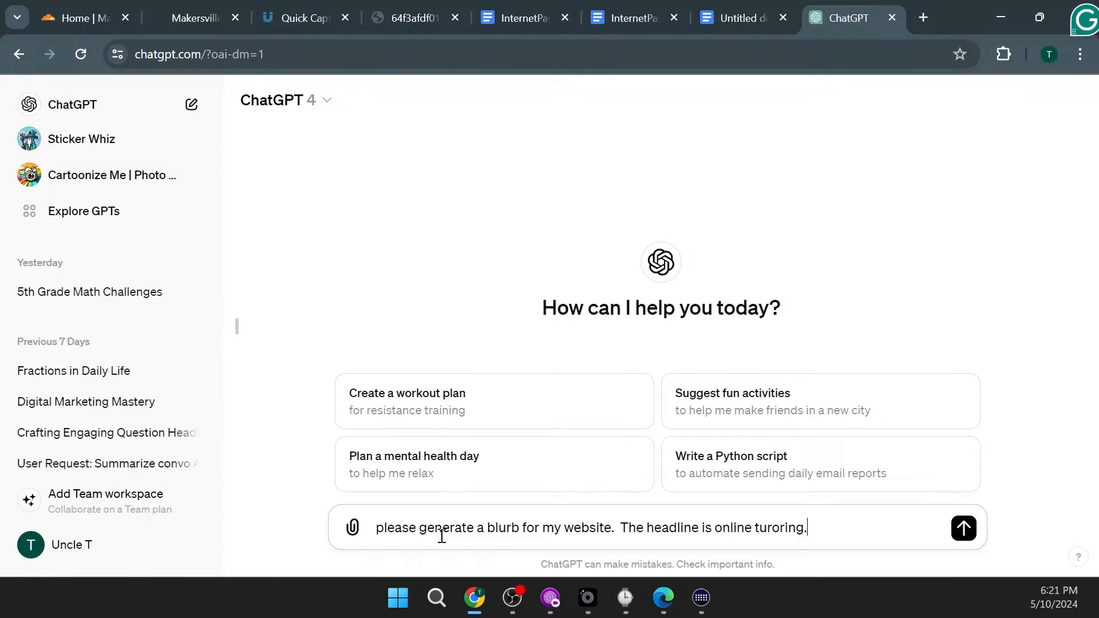
Step: Extend the prompt to ask for text easy for a 5th grader to understand but professional enough for teacher and parent
type("  Please makle")
type(" i")
key("BackSpace")
key("BackSpace")
key("BackSpace")
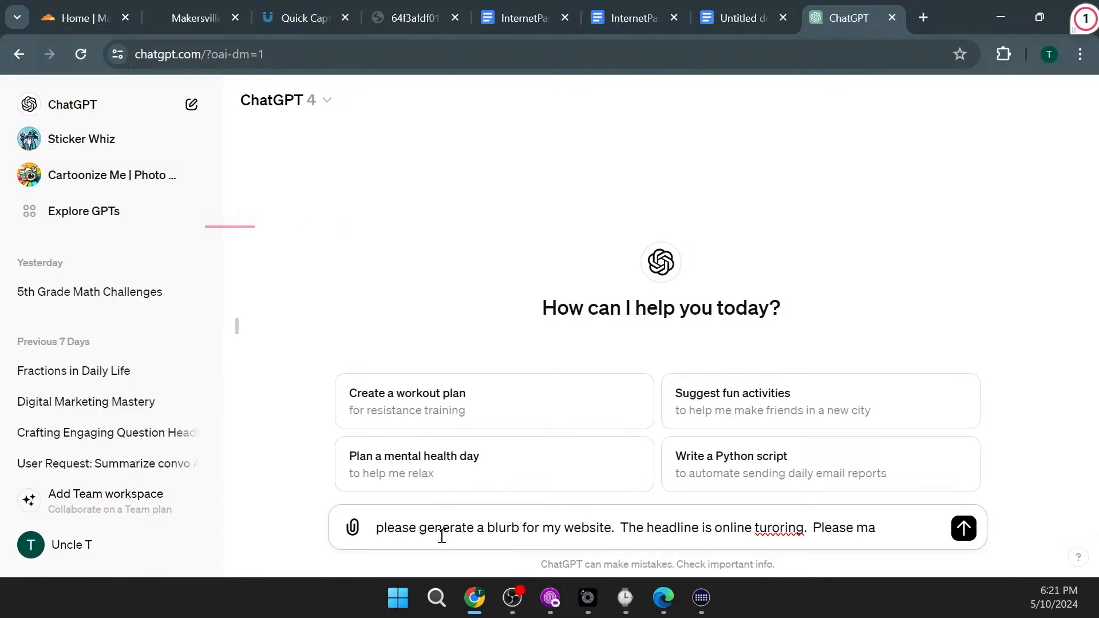
type("ake")
key("BackSpace")
type("lke")
type("ke it easy for")
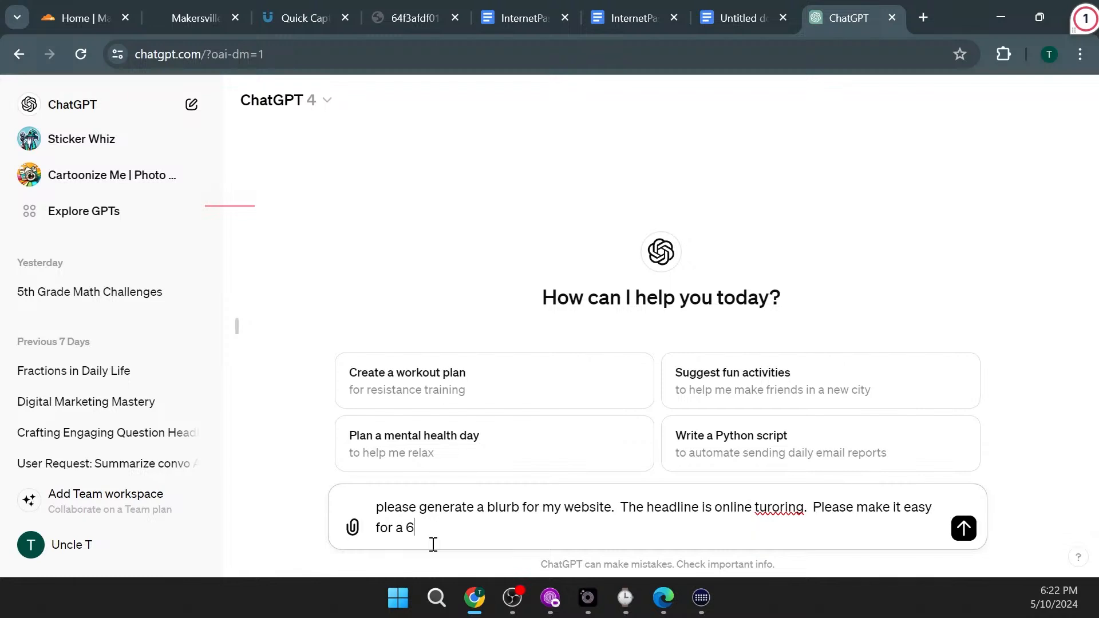
type(" a 5th grader to under")
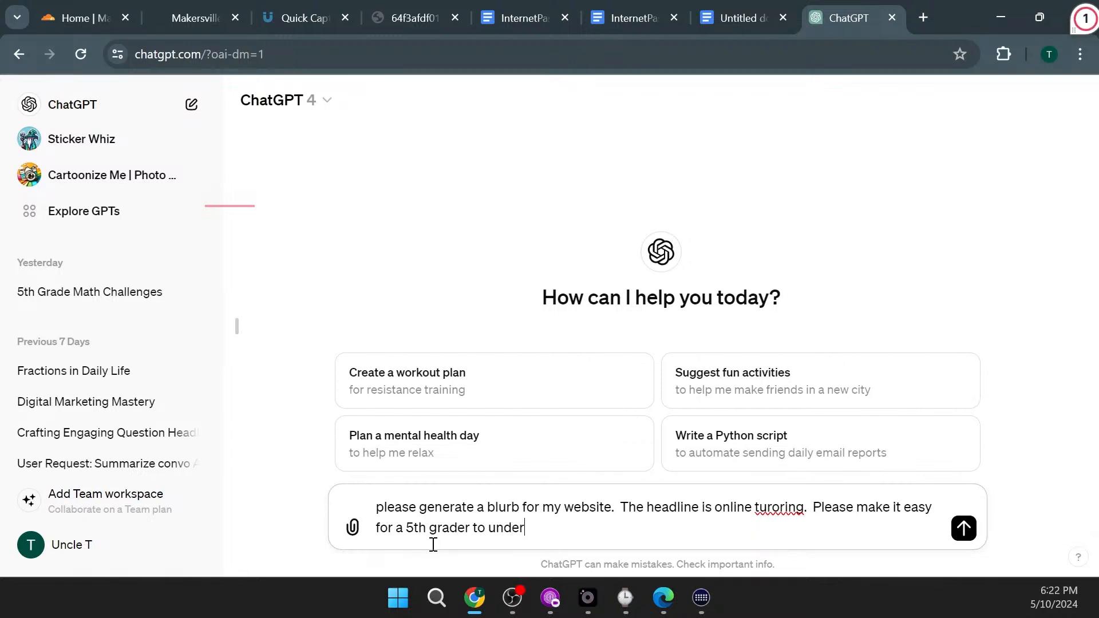
type("stand but ")
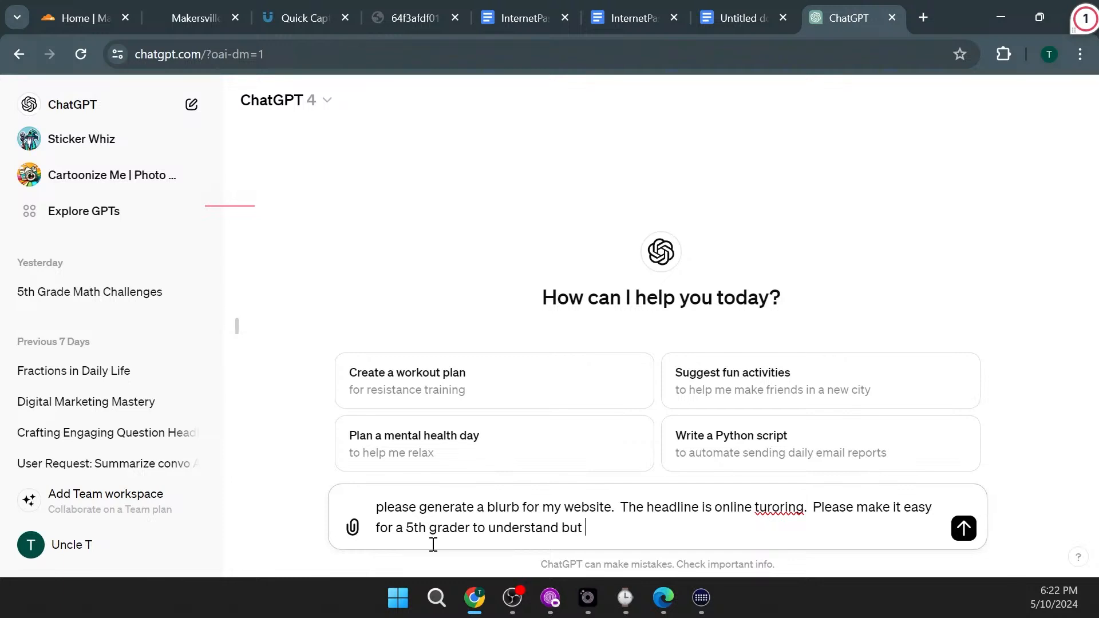
type("professi")
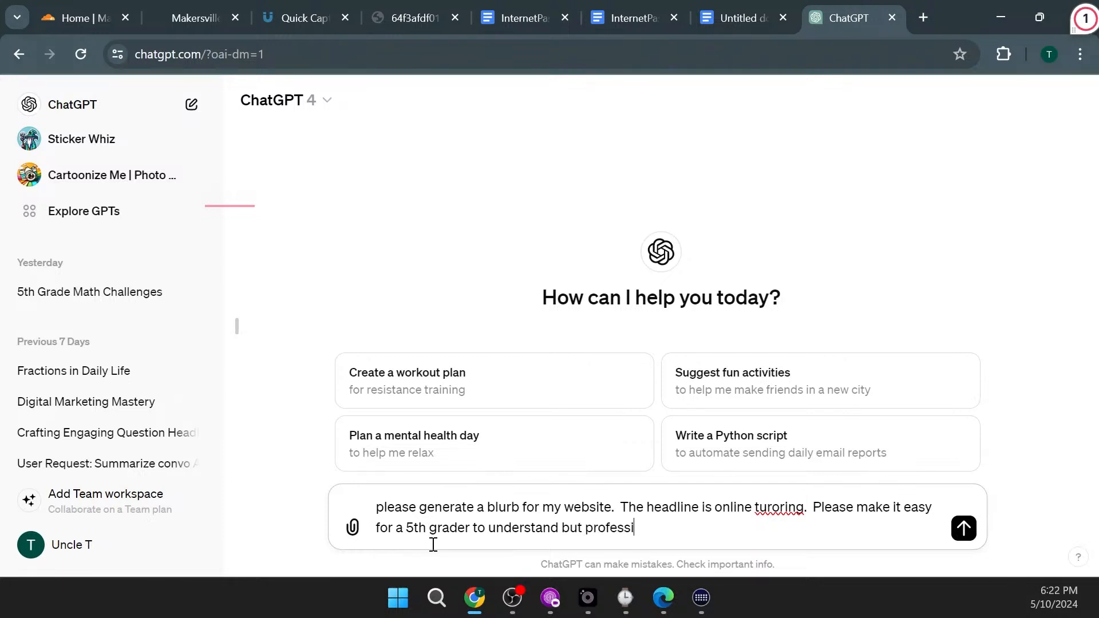
type("onal enough for teacher")
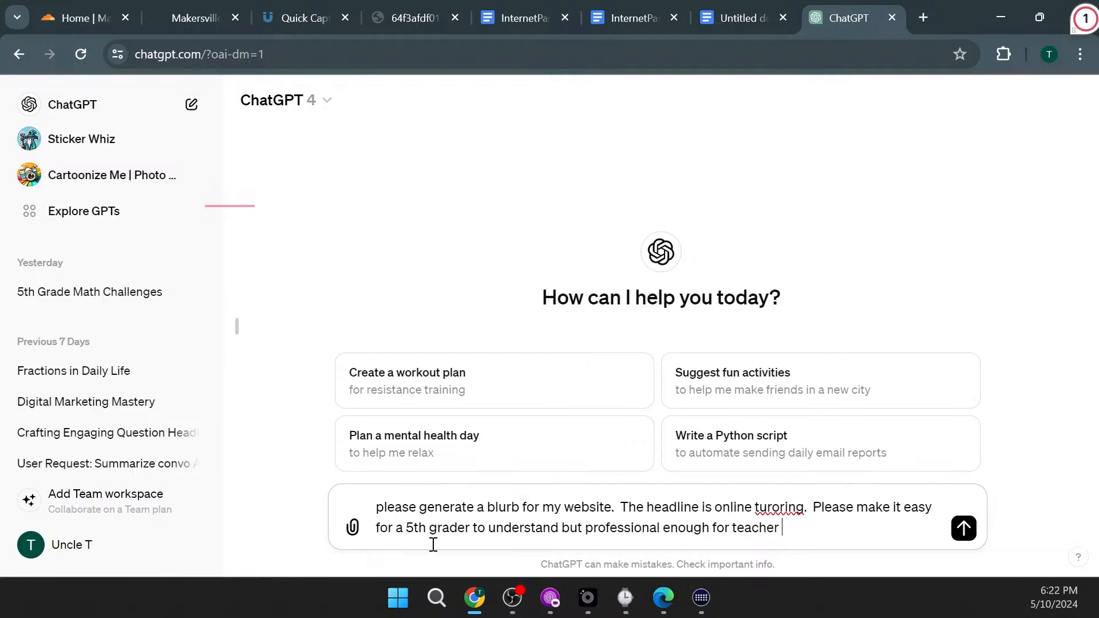
type(" and parent.  Let them ")
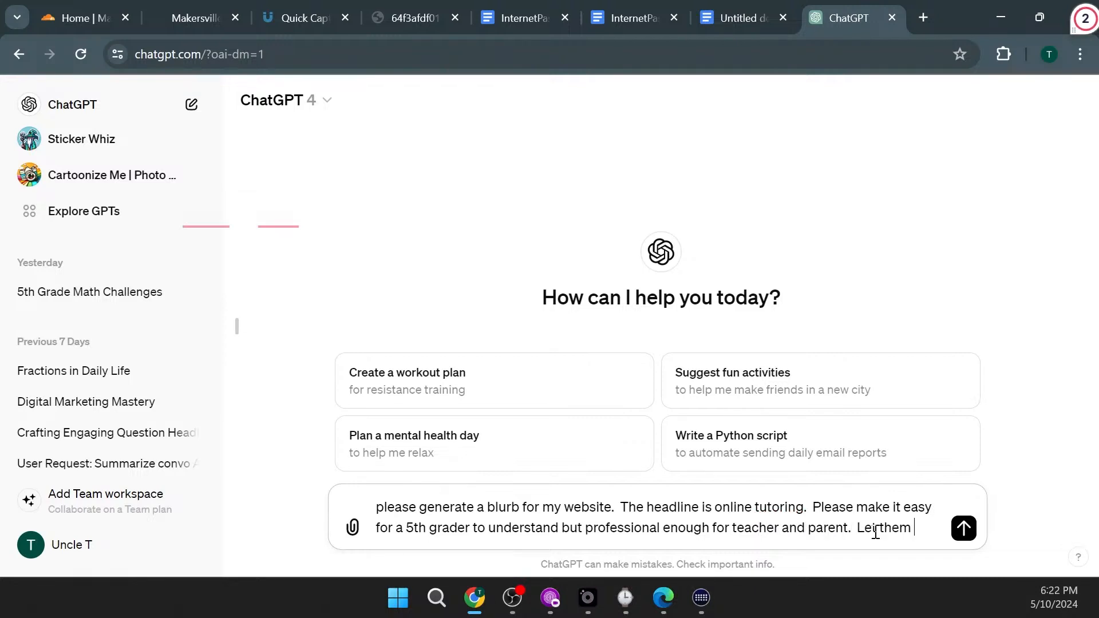
Step: Finish the prompt saying the service is available, a fun experience, and students wont feel as if they are in school, and submit it
type("know that this se")
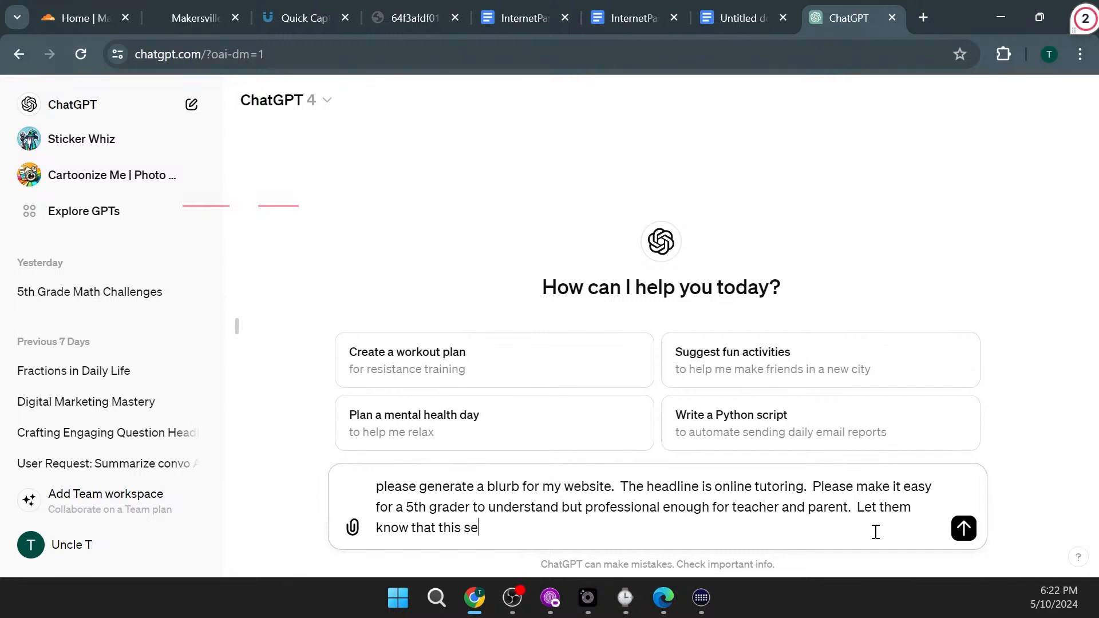
type("ce")
key("BackSpace")
key("BackSpace")
type("s available and ")
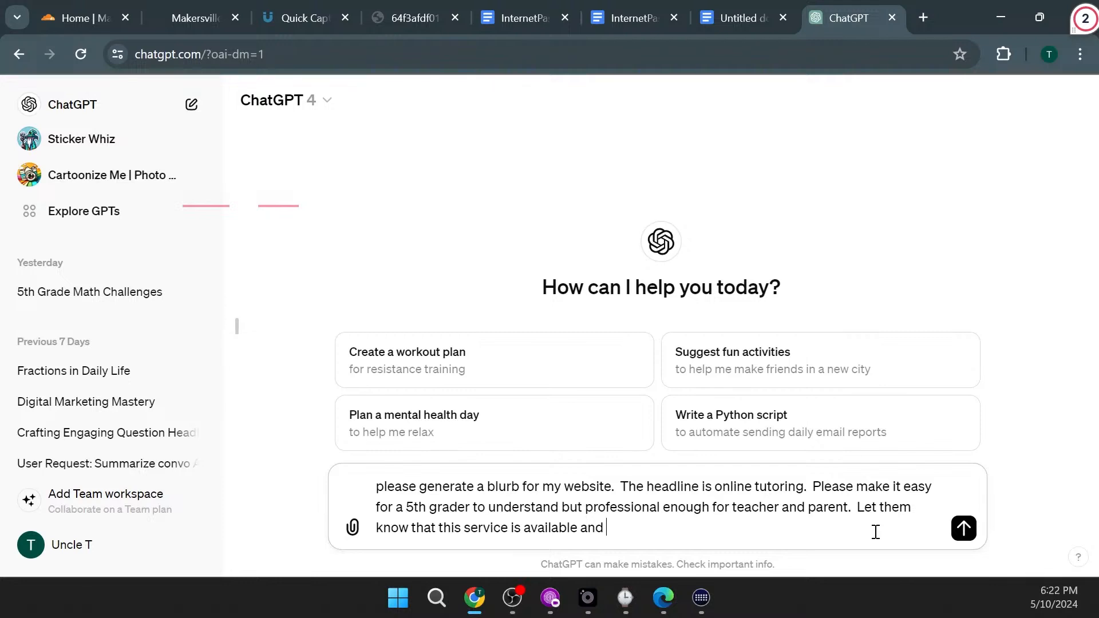
type("that it is a fun experience and students wont")
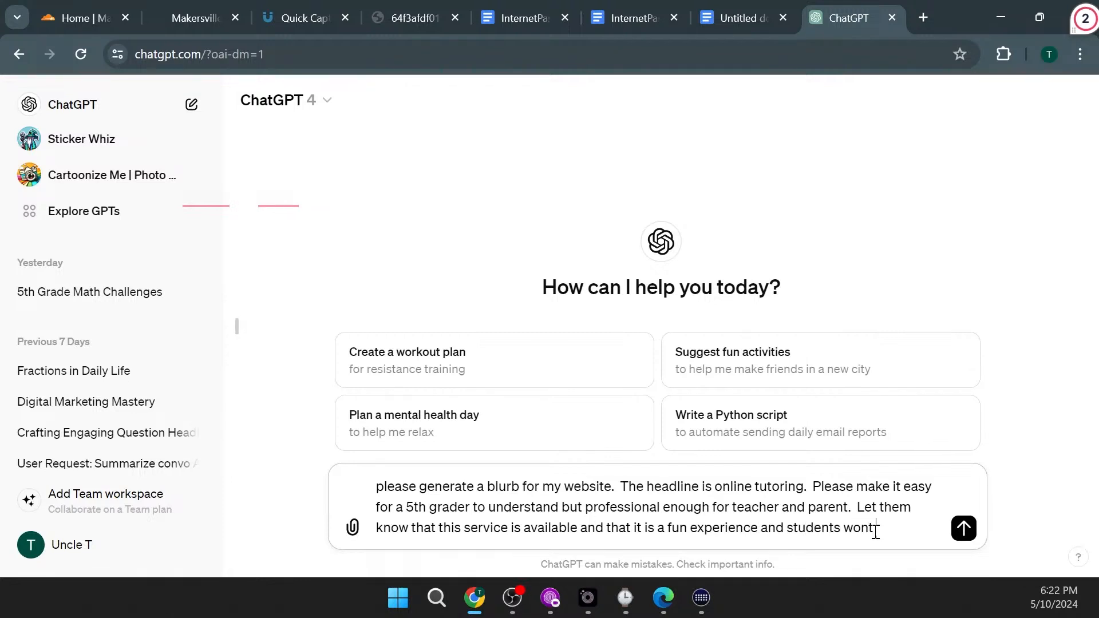
type(" feel as if they")
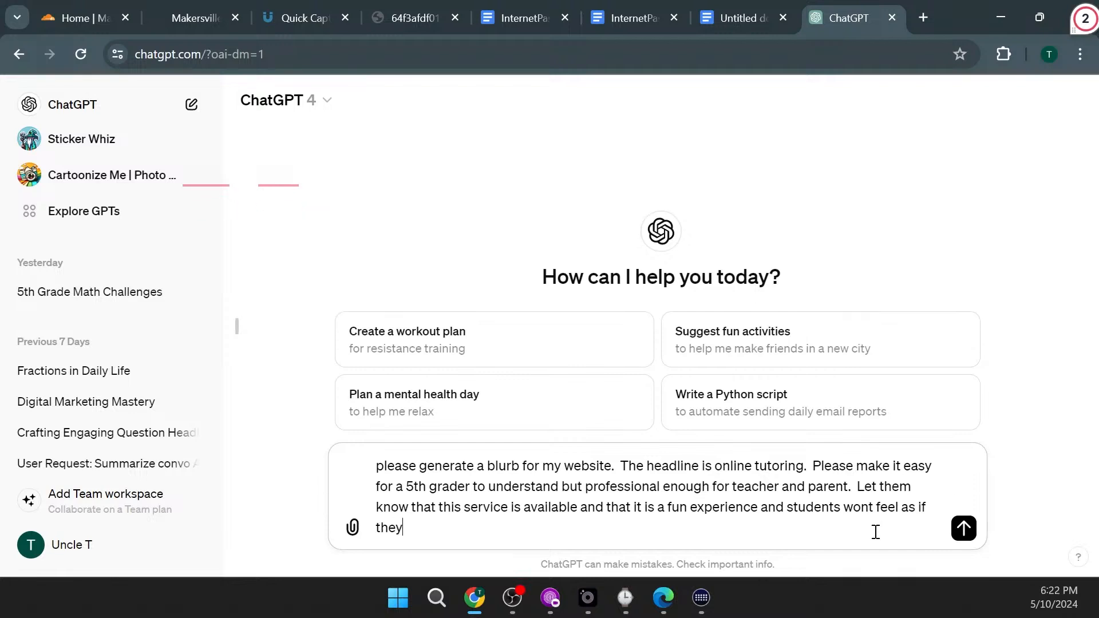
type(" are in school")
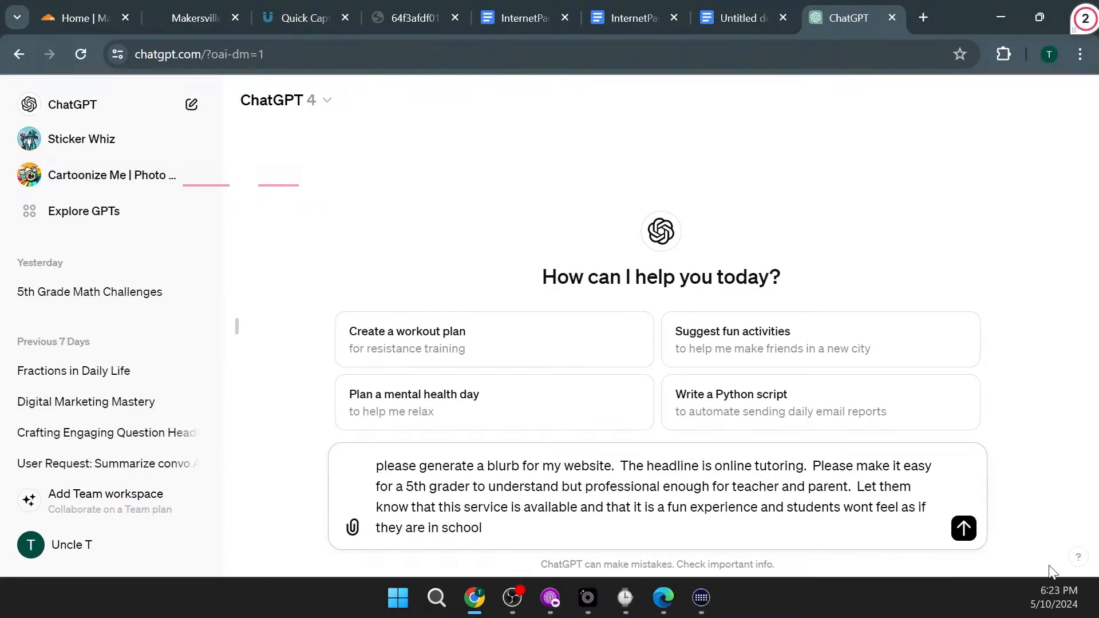
left_click(967, 538)
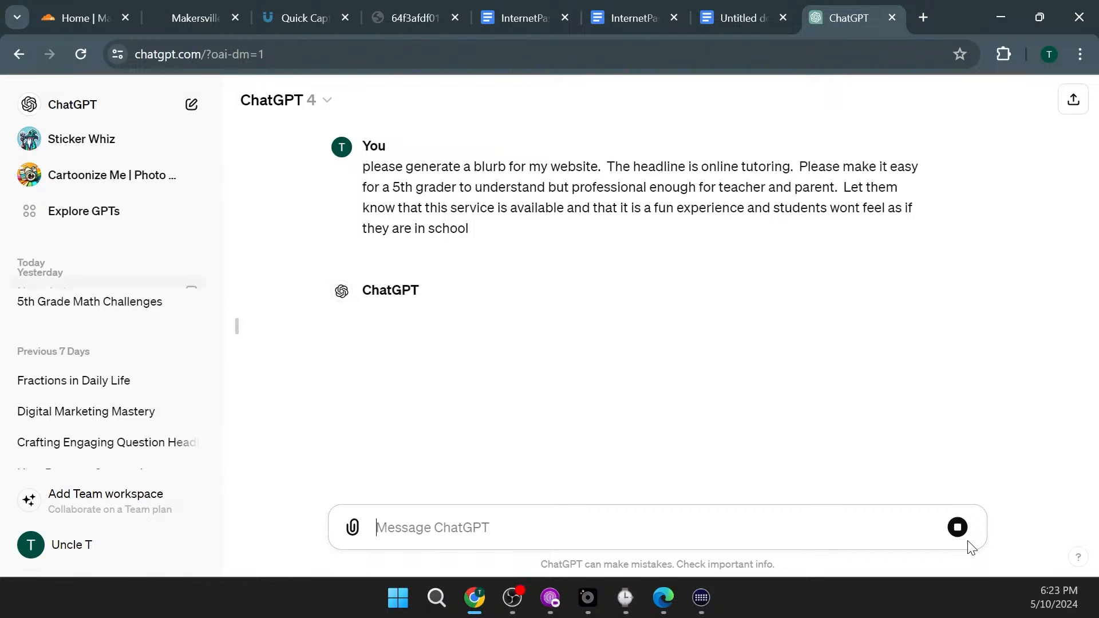
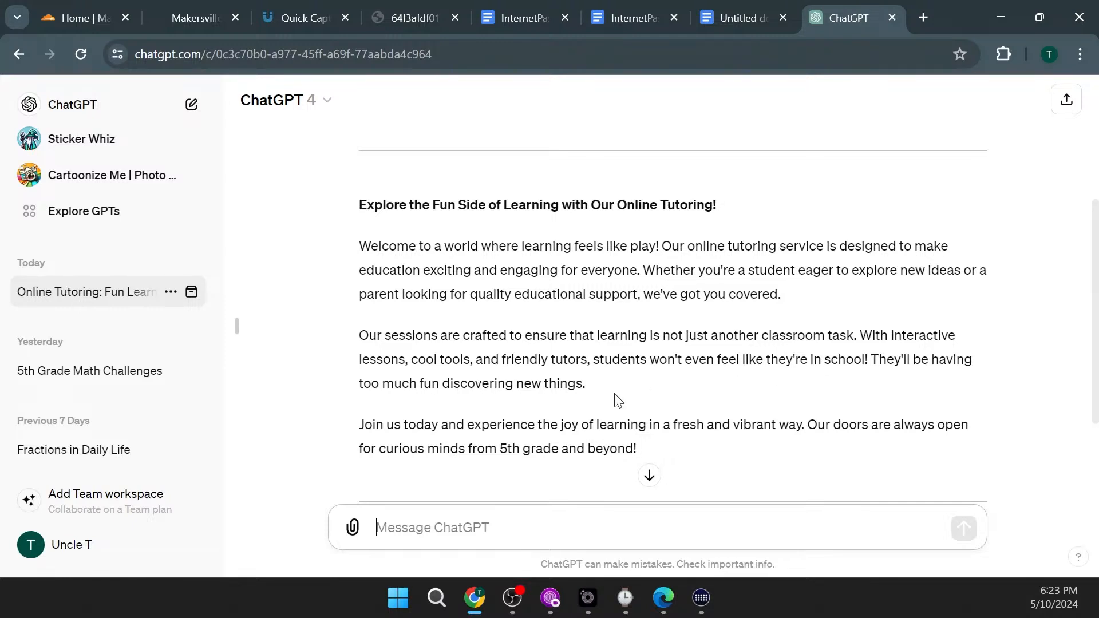
Step: Copy the three body paragraphs of the generated online tutoring blurb, leaving out its bold headline
left_click_drag(659, 446, 364, 250)
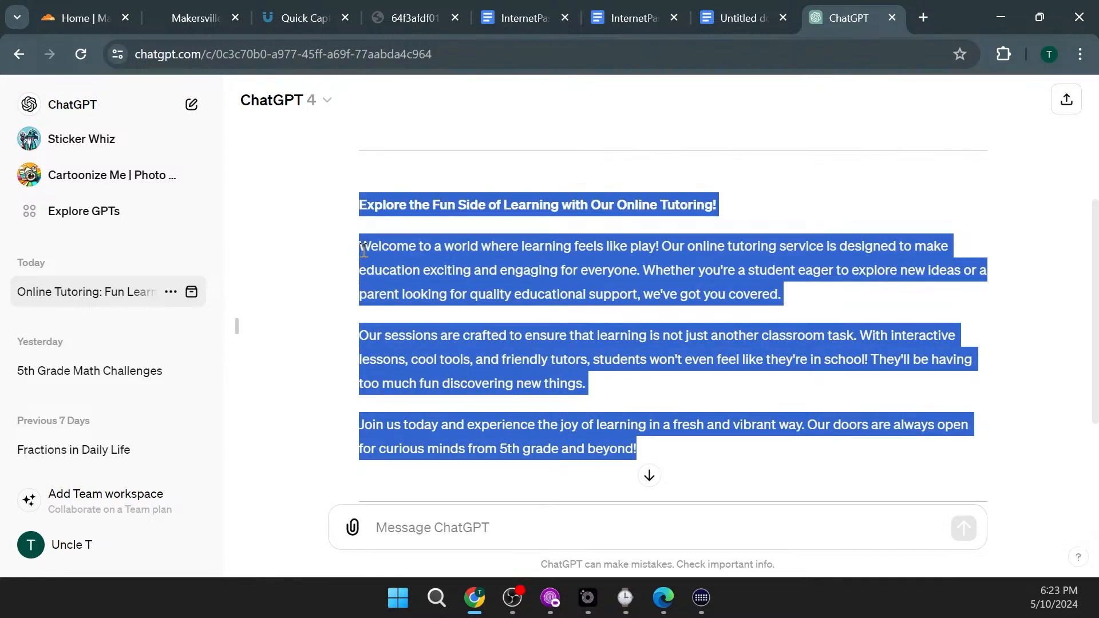
left_click_drag(655, 449, 355, 255)
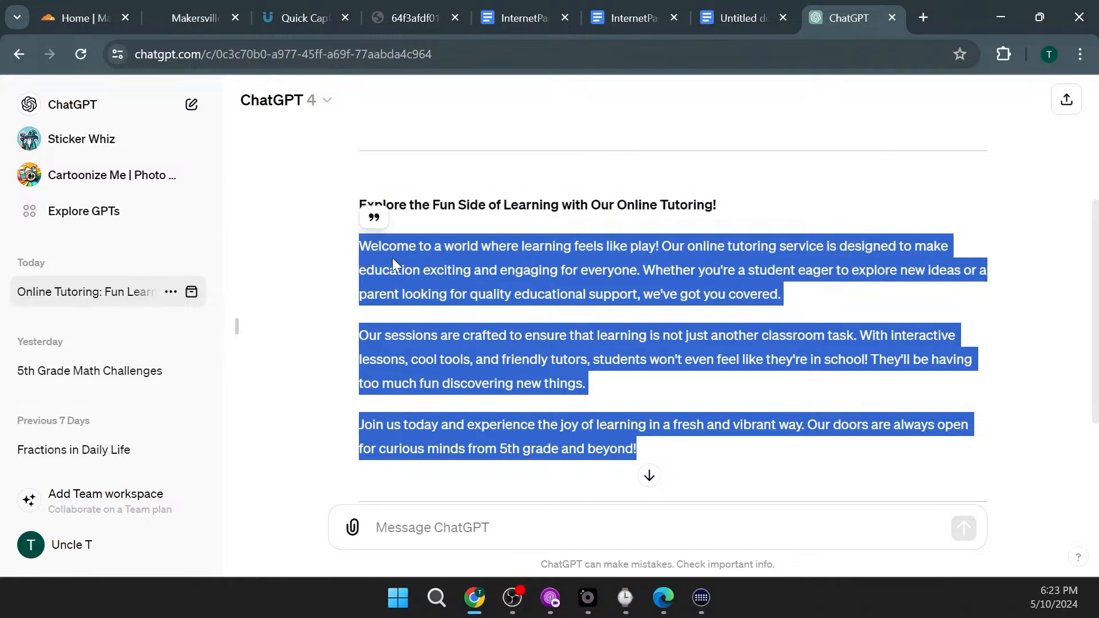
right_click(393, 258)
left_click(441, 281)
Step: Back in the Makersville page builder, replace the Online Tutoring card's description with the copied blurb, leaving no blank lines above it
left_click(180, 19)
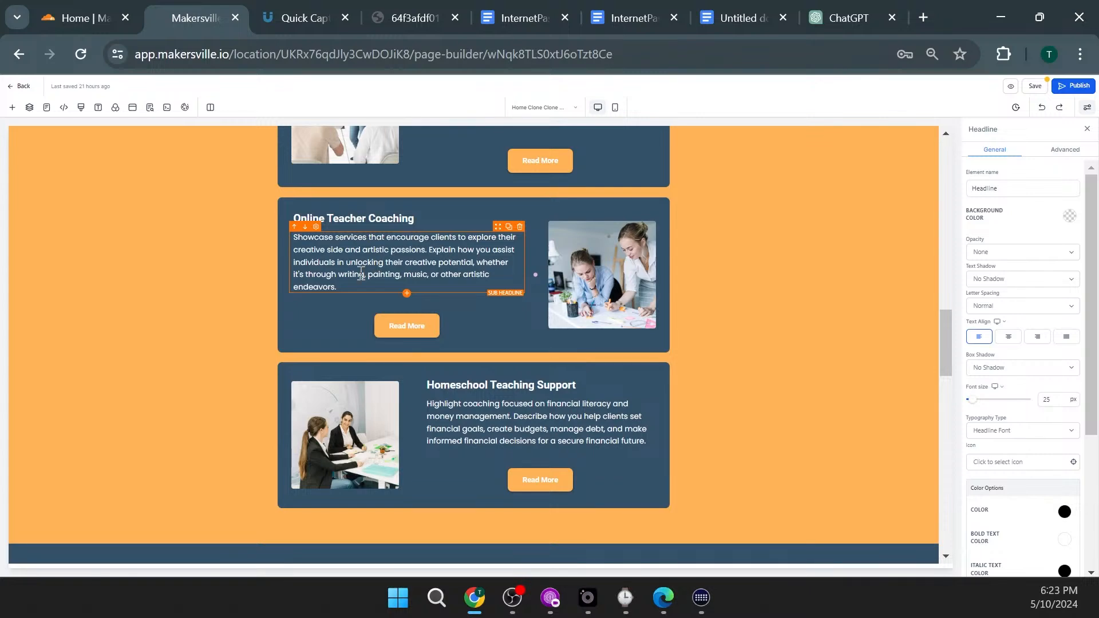
scroll(482, 363, "up", 5)
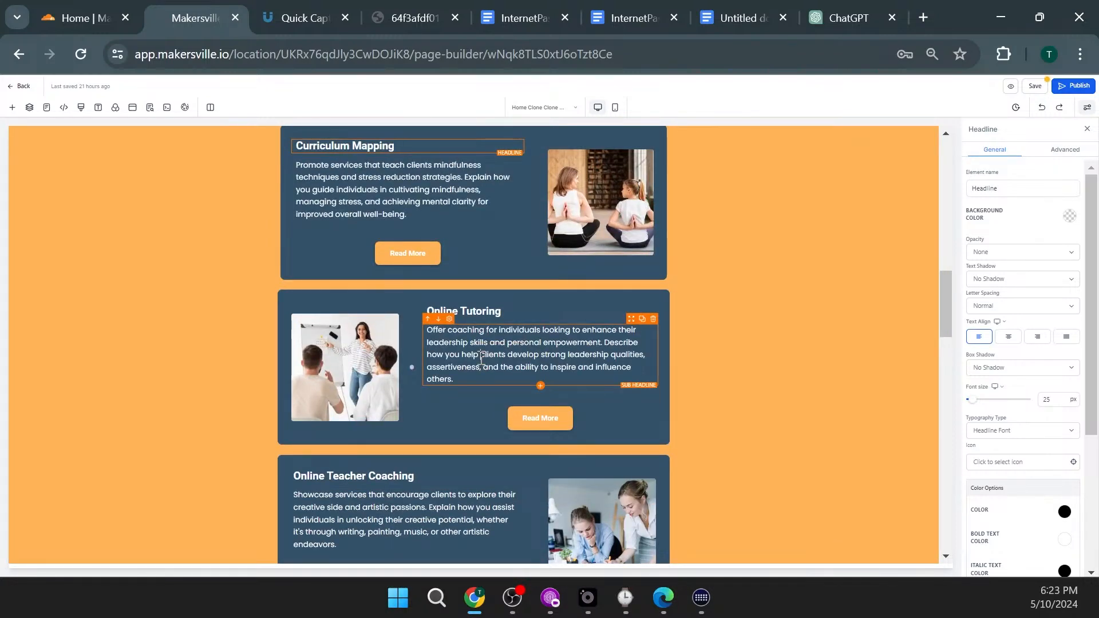
left_click(480, 359)
left_click_drag(462, 372, 424, 333)
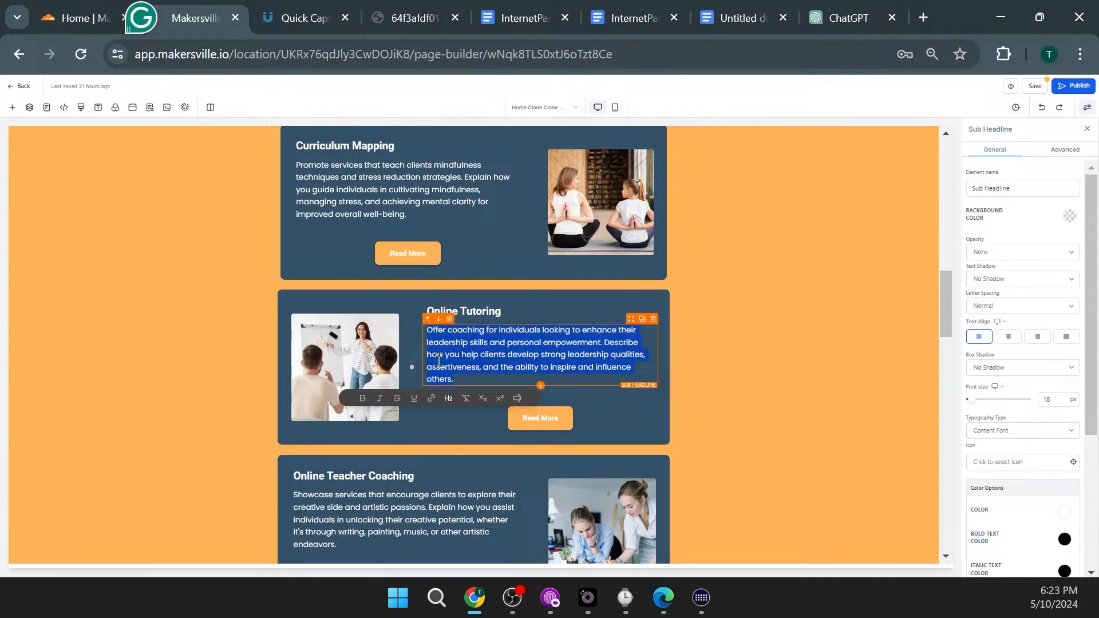
key("ctrl+v")
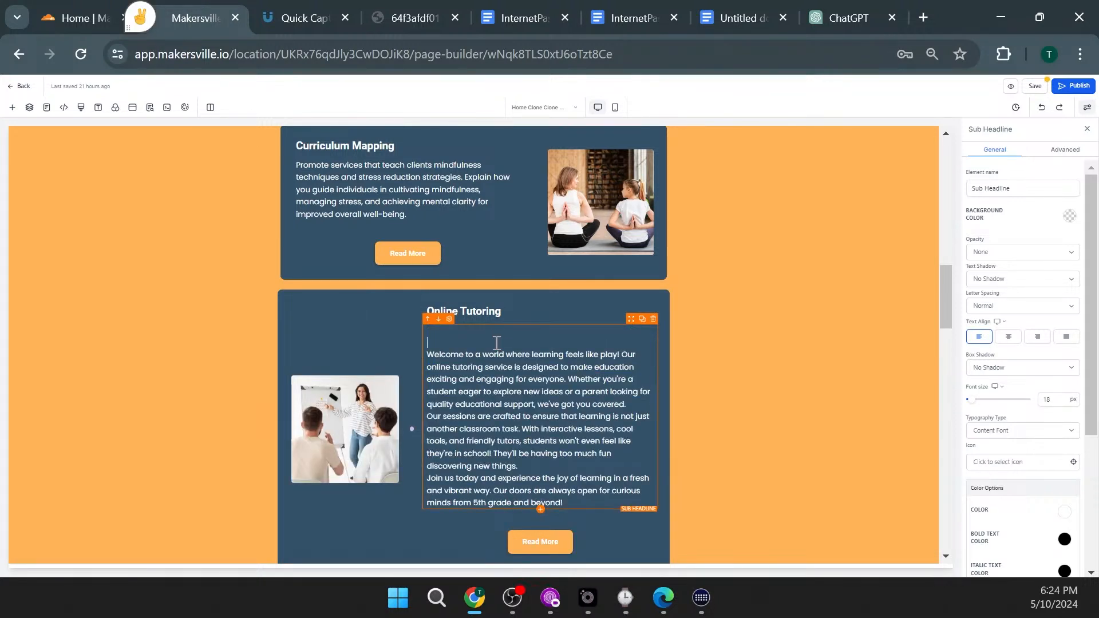
left_click(546, 524)
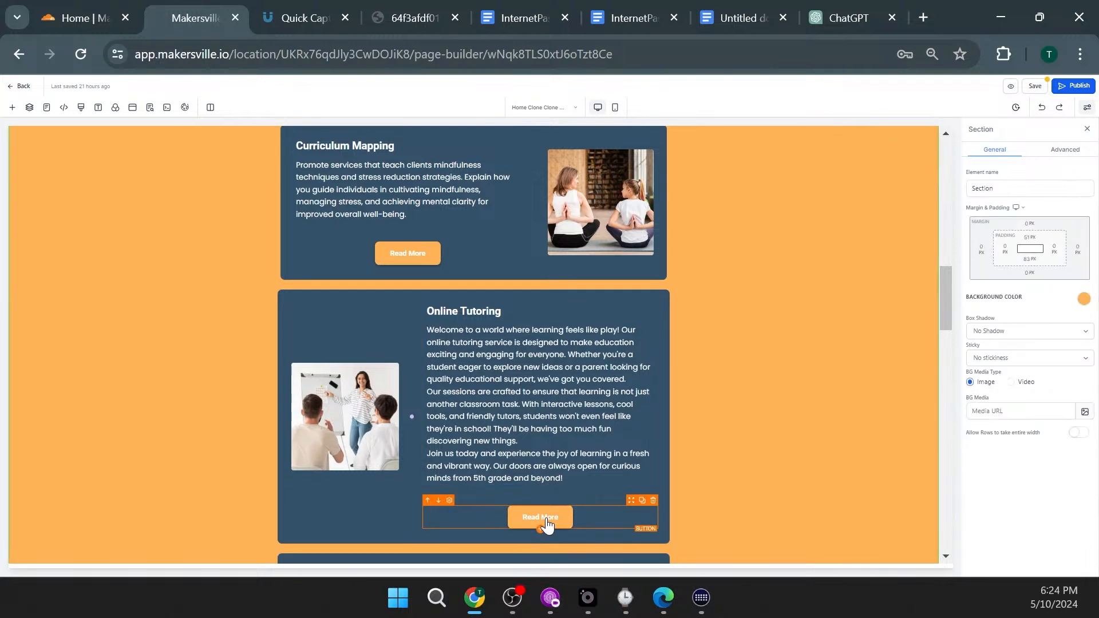
Step: Change the text of the Online Tutoring card's button to "Book Session"
left_click(545, 522)
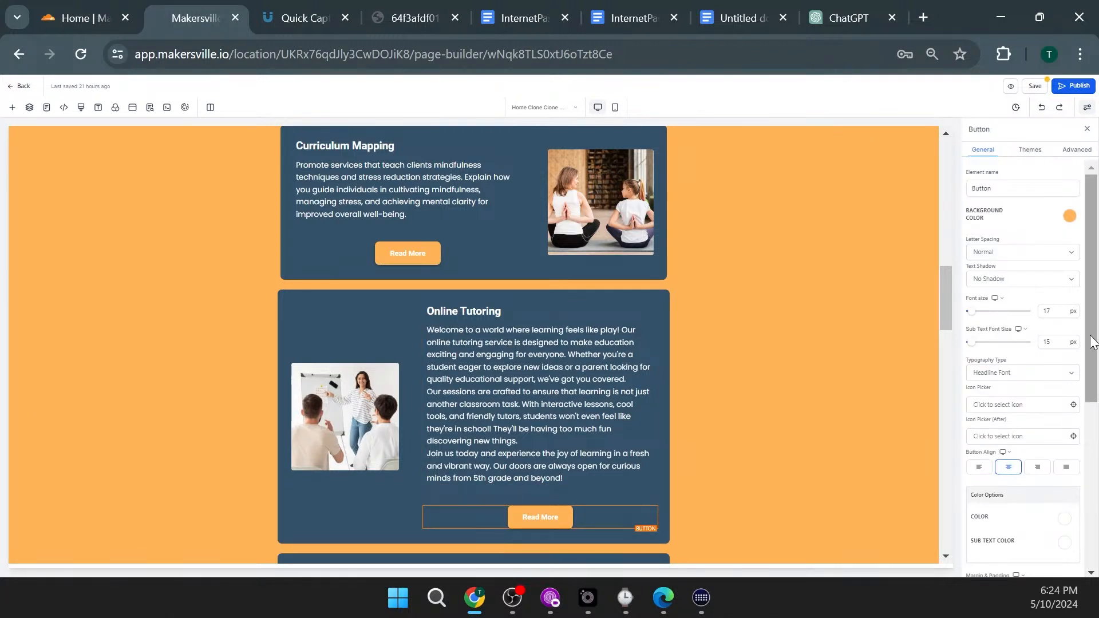
scroll(1093, 371, "down", 5)
scroll(1093, 371, "down", 5)
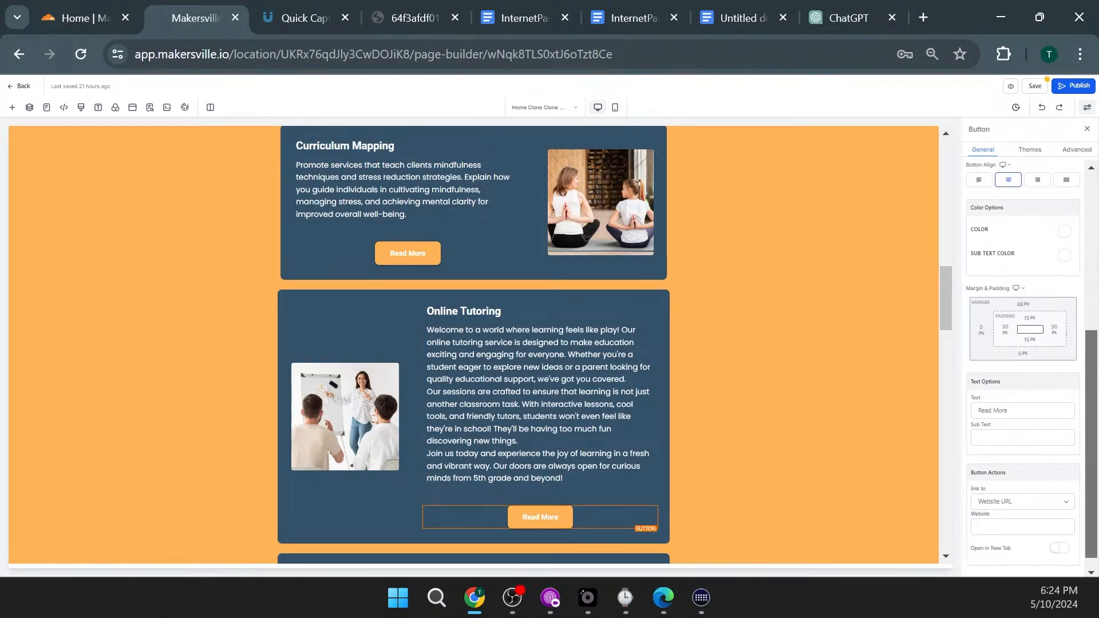
triple_click(1002, 394)
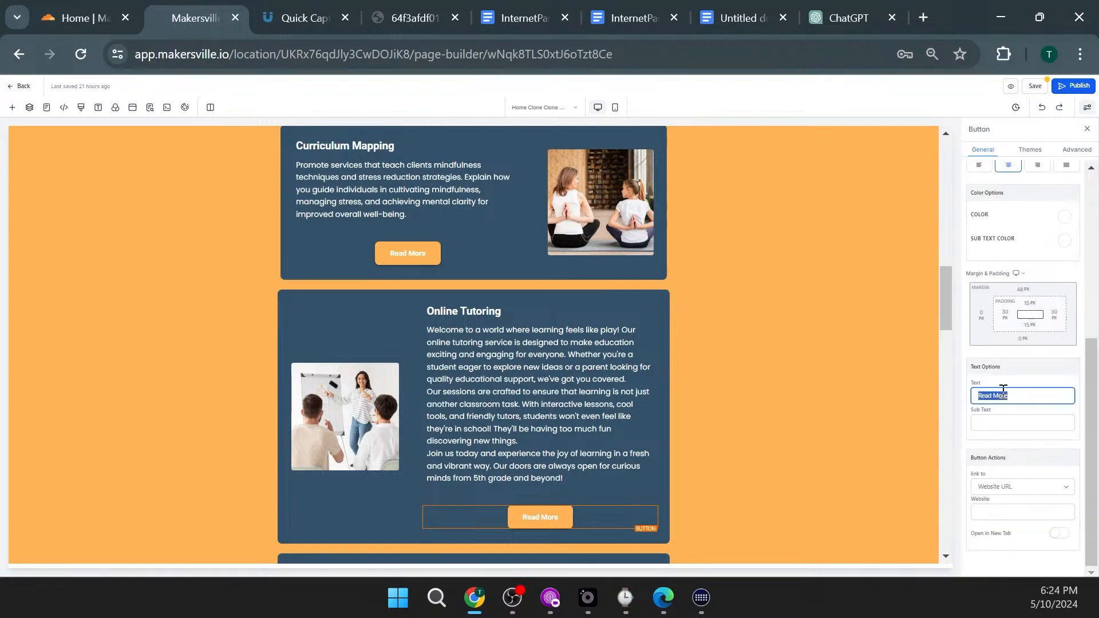
type("Book")
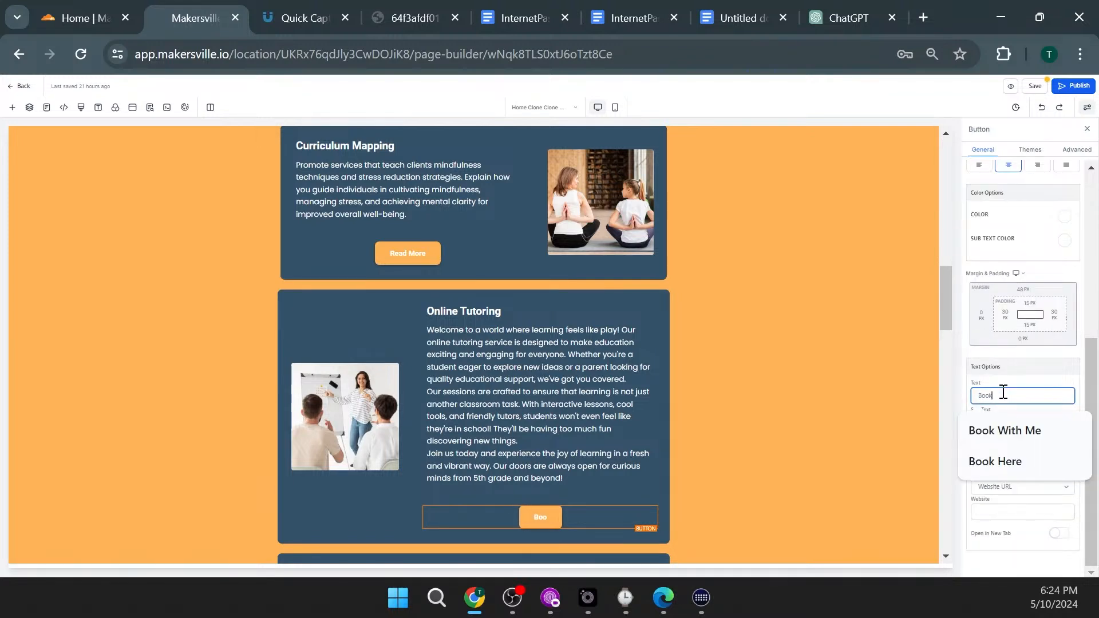
type(" Session")
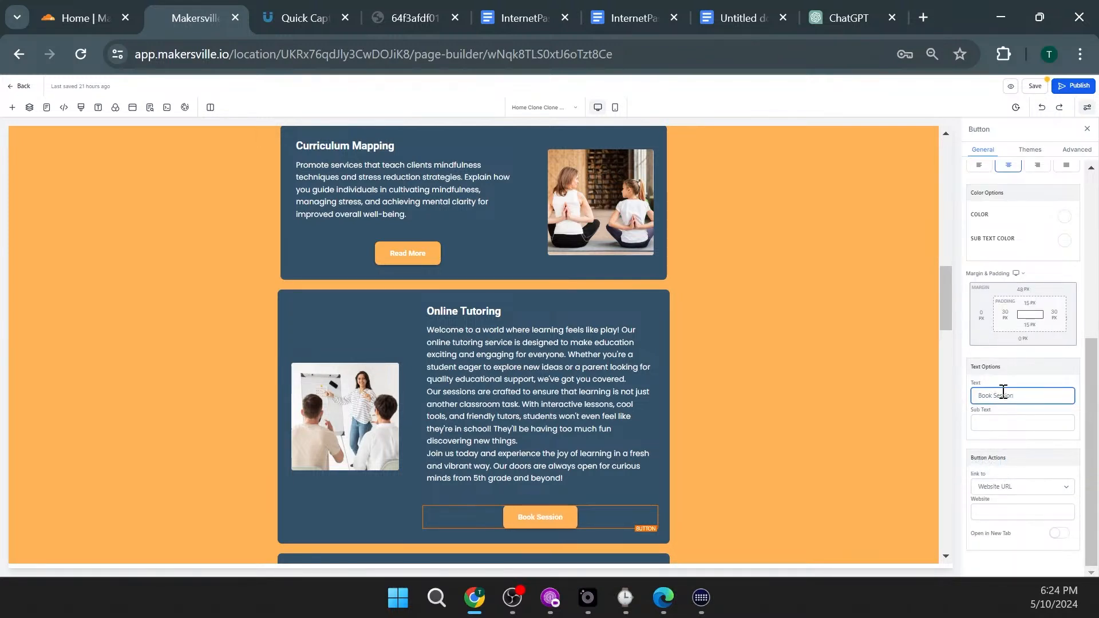
left_click(782, 398)
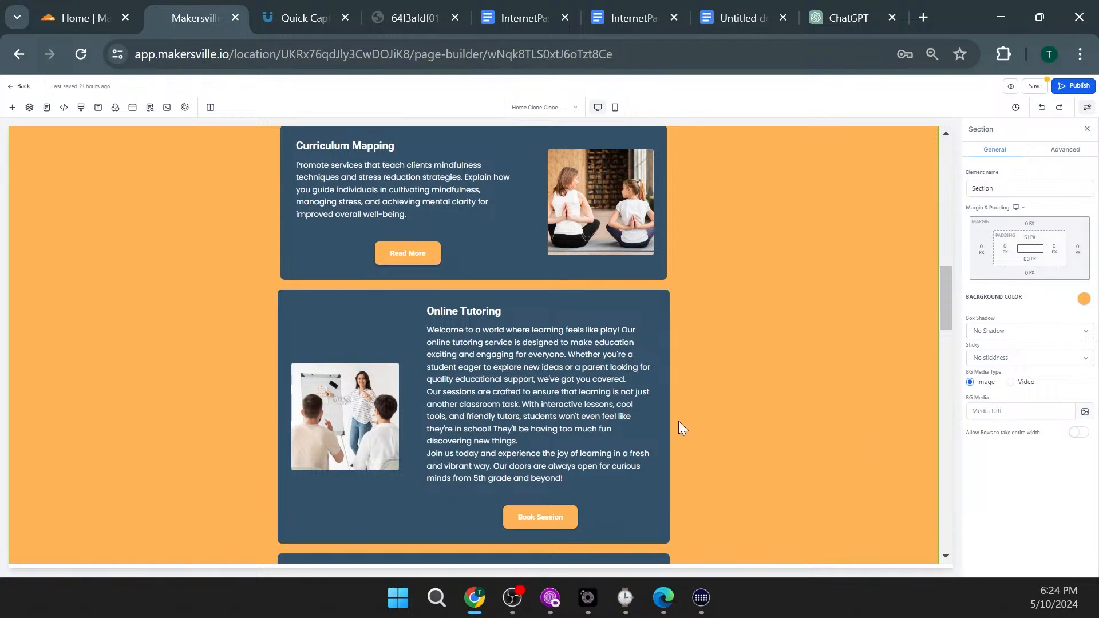
scroll(564, 419, "down", 3)
scroll(564, 418, "up", 4)
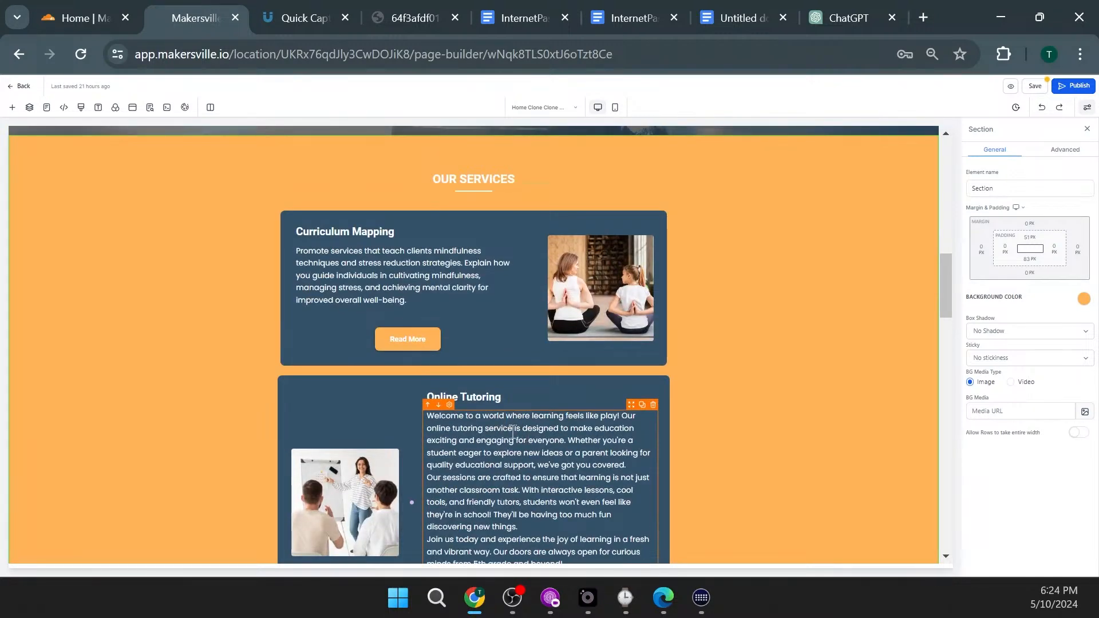
scroll(512, 432, "down", 3)
scroll(346, 419, "up", 5)
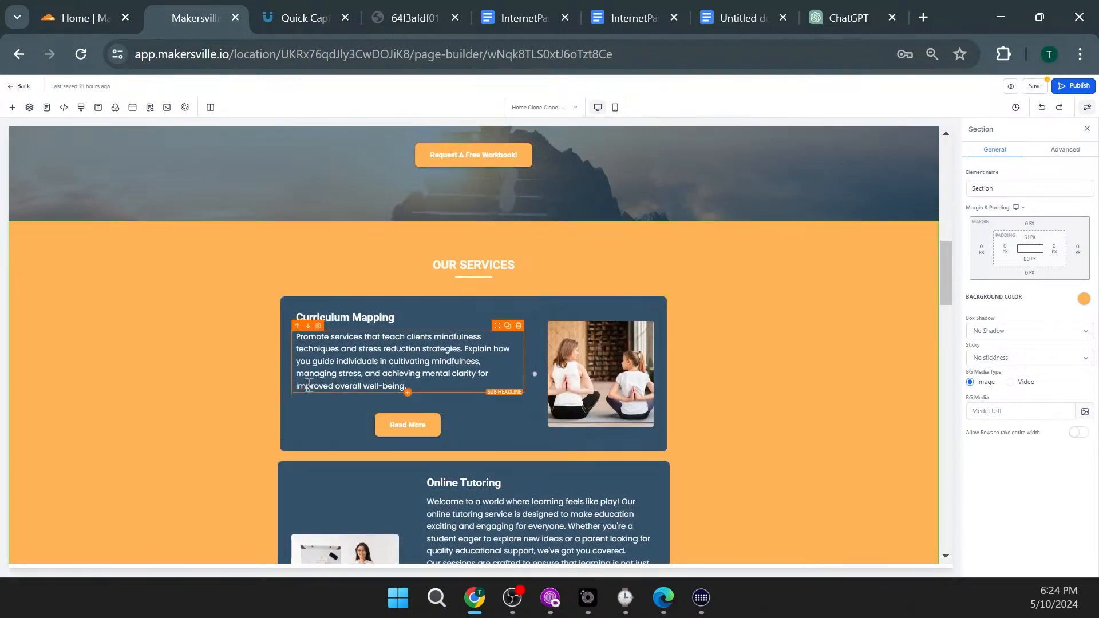
scroll(517, 532, "down", 3)
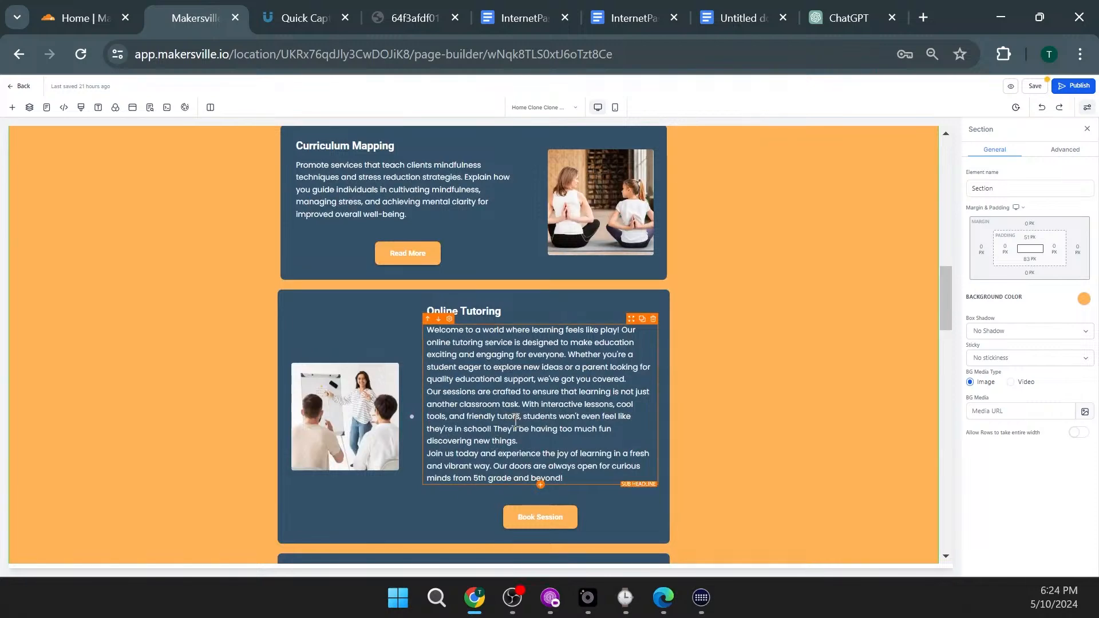
scroll(462, 349, "up", 2)
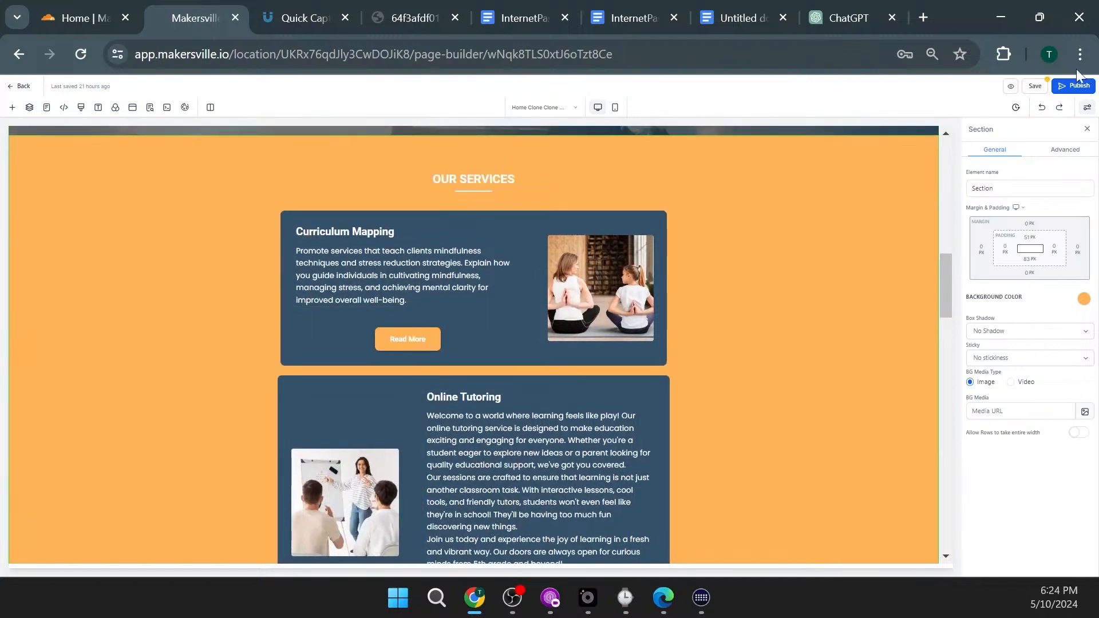
Step: Switch to ChatGPT and submit a follow-up saying the response is good but asking to make it shorter
left_click(861, 18)
scroll(538, 521, "down", 3)
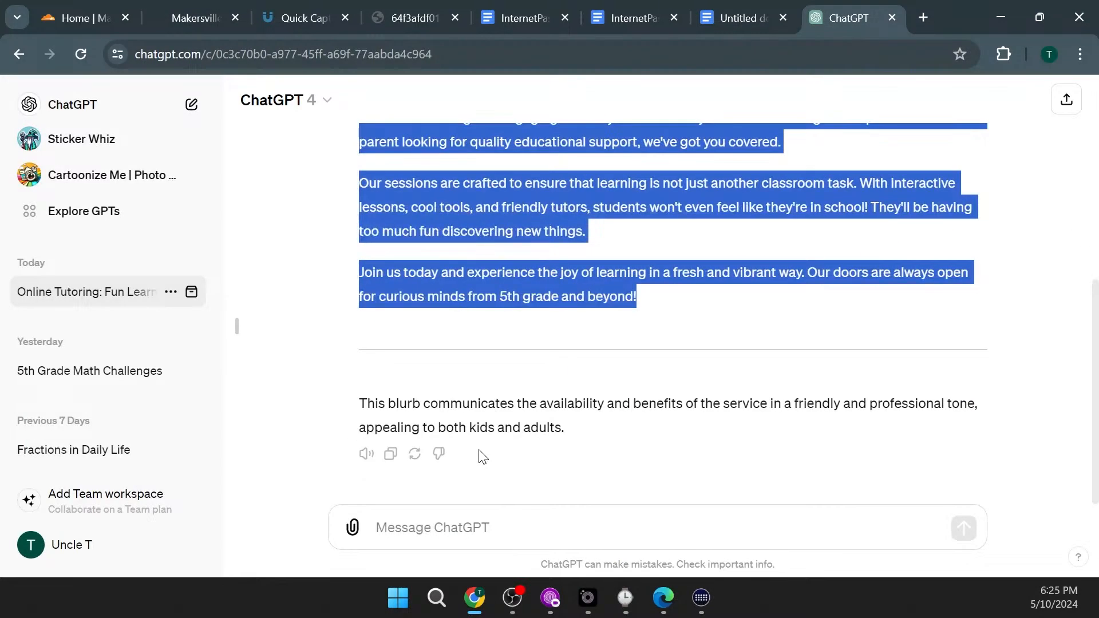
left_click(420, 538)
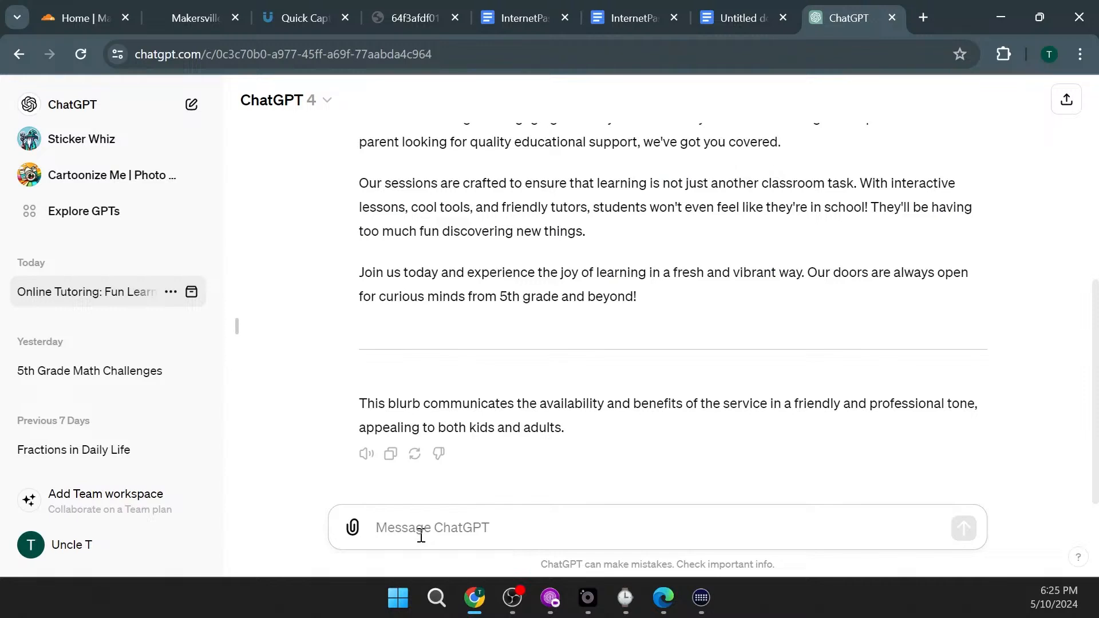
type("good response buit please make it shor")
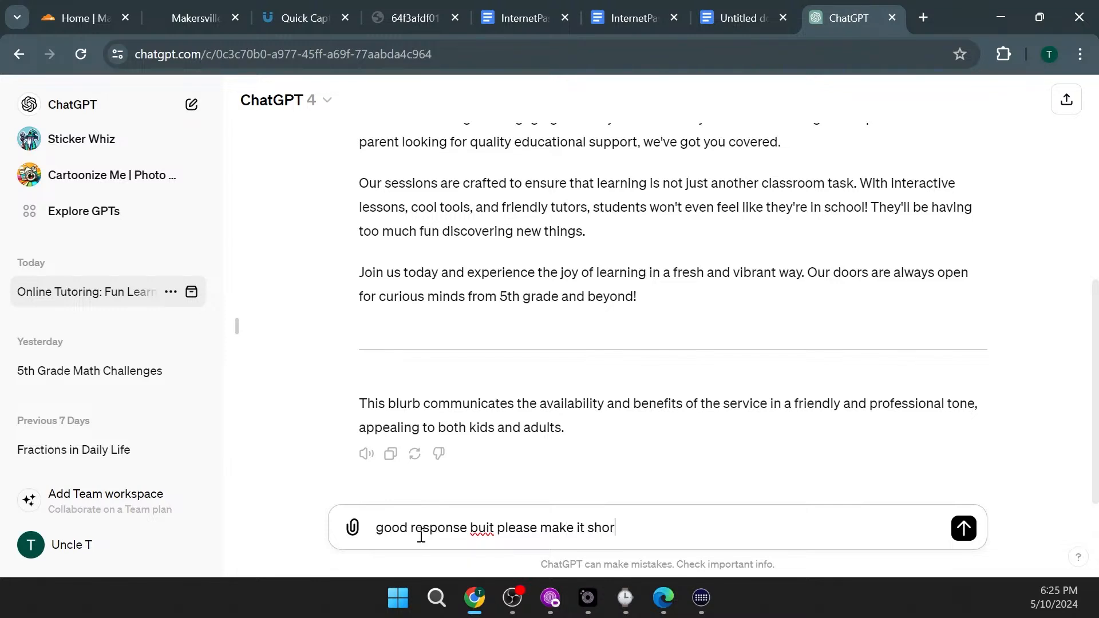
key("Return")
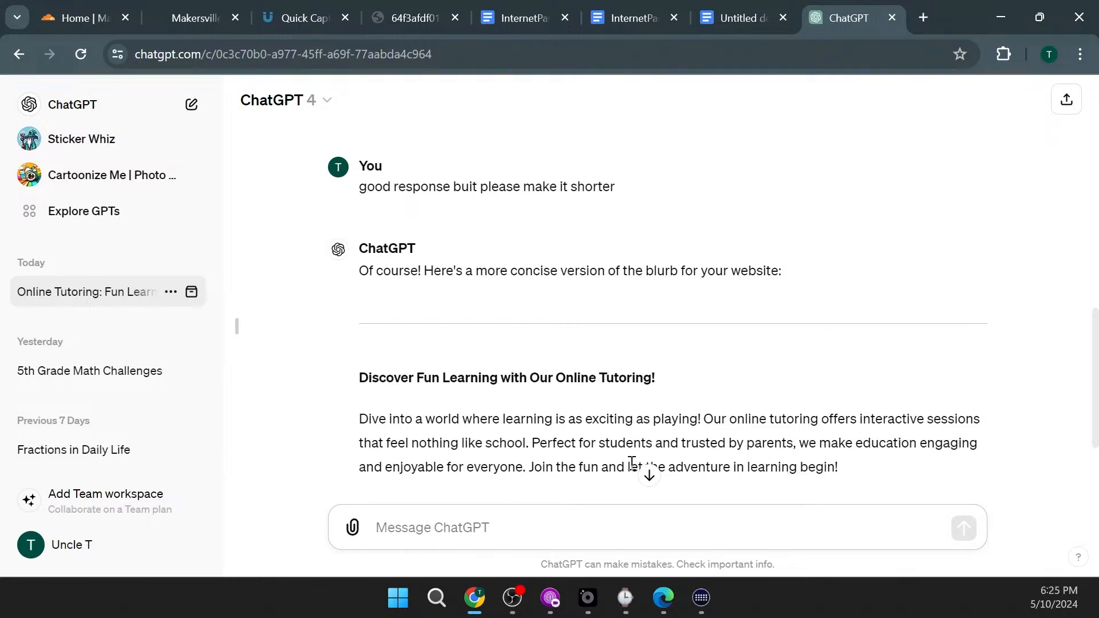
Step: Copy the body paragraph of the shortened tutoring blurb, from "Dive into a world" to "learning begin!", leaving out its bold headline
scroll(633, 457, "down", 3)
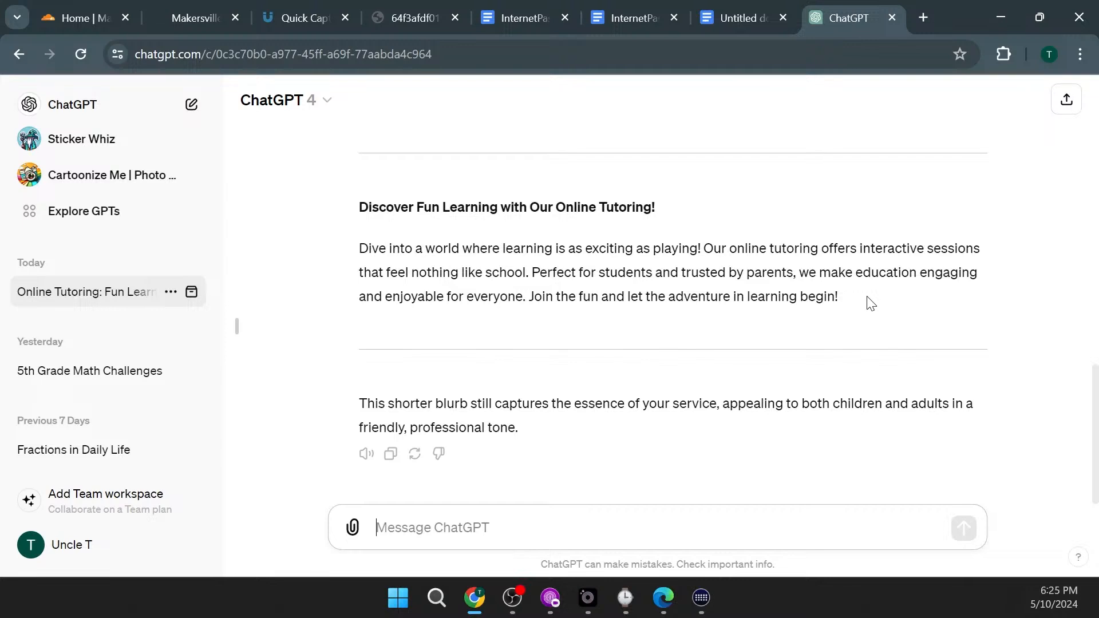
left_click_drag(574, 321, 357, 252)
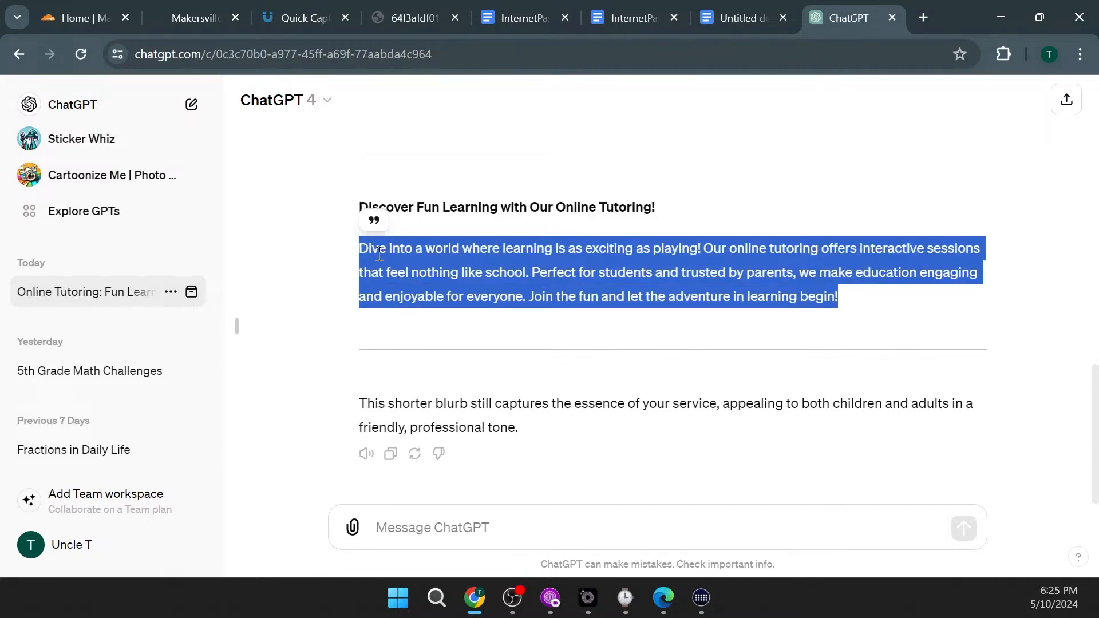
right_click(396, 256)
left_click(473, 277)
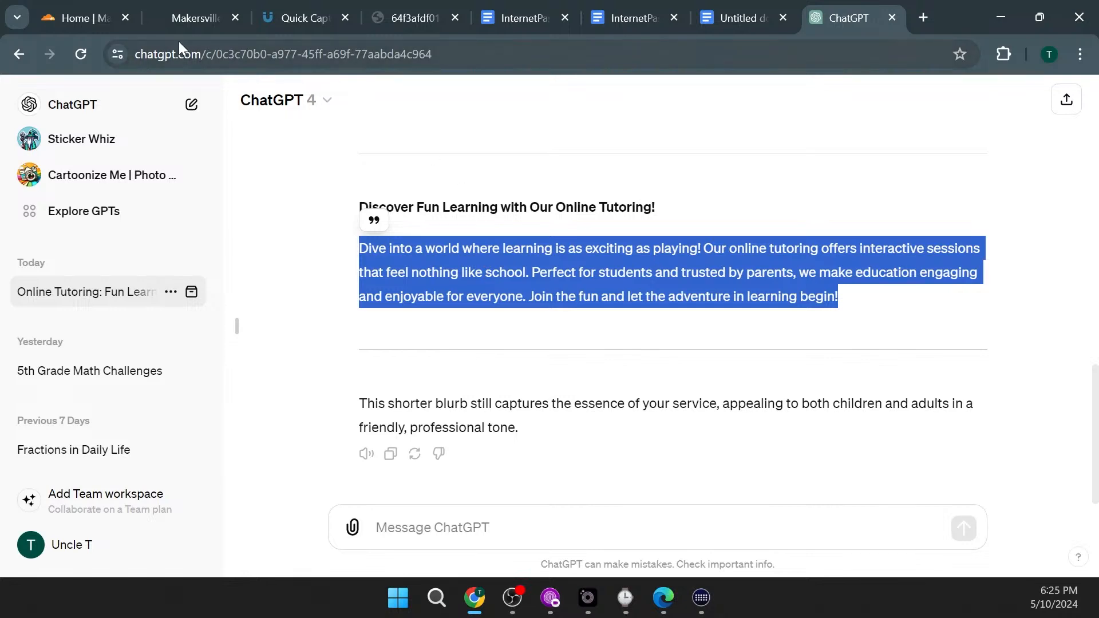
Step: Back in the Makersville page builder, replace the Online Tutoring card's whole description with the copied shorter blurb
left_click(176, 18)
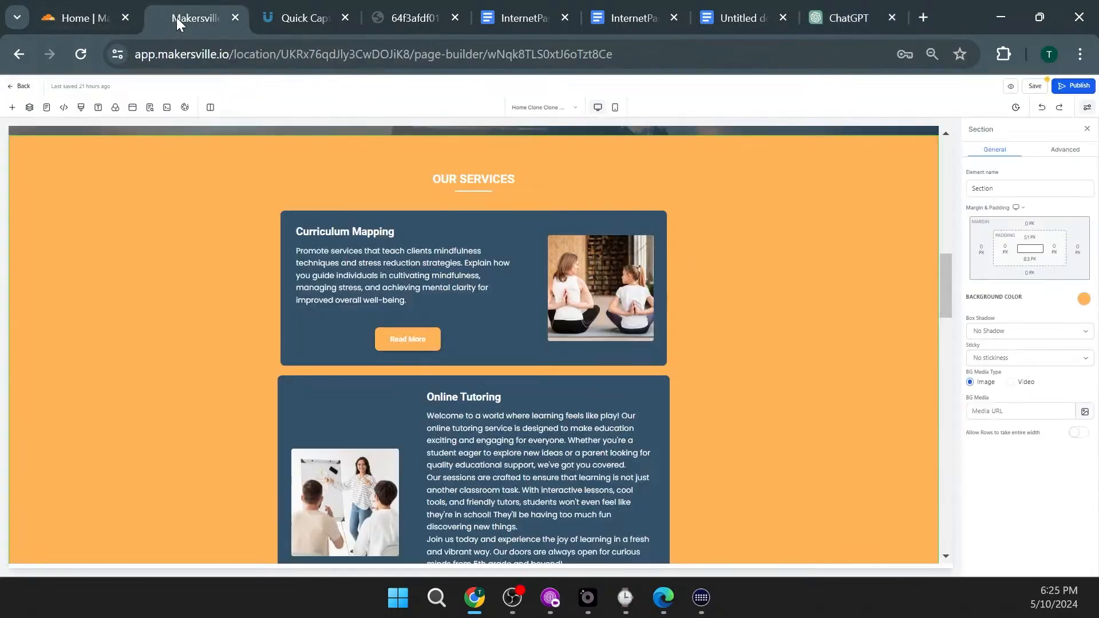
double_click(482, 463)
left_click(483, 458)
scroll(537, 480, "down", 3)
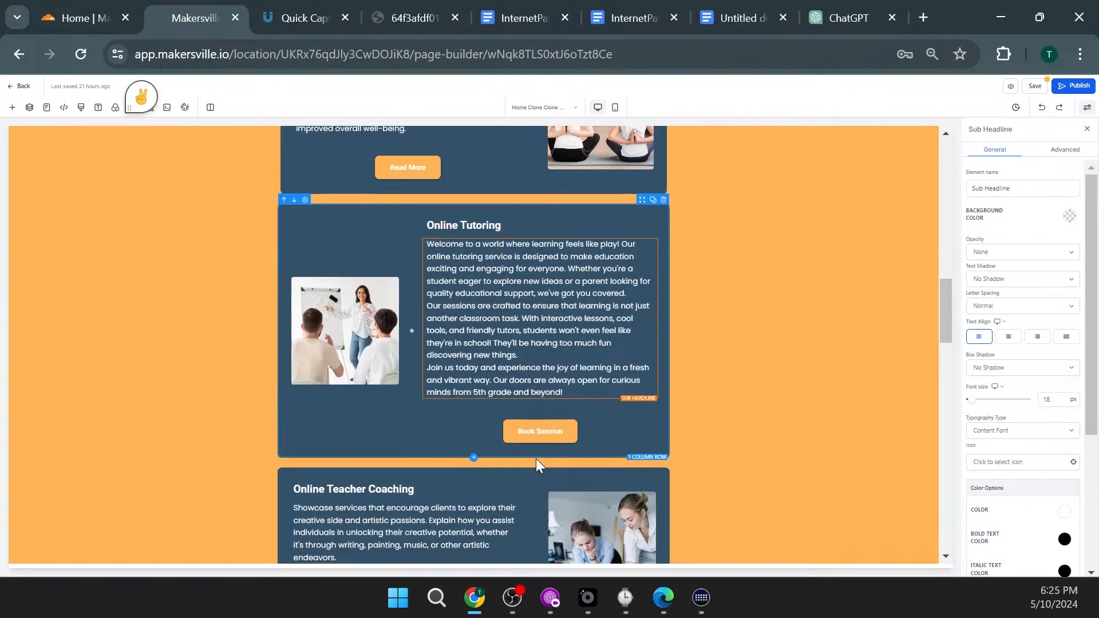
left_click_drag(579, 393, 414, 270)
key("ctrl+v")
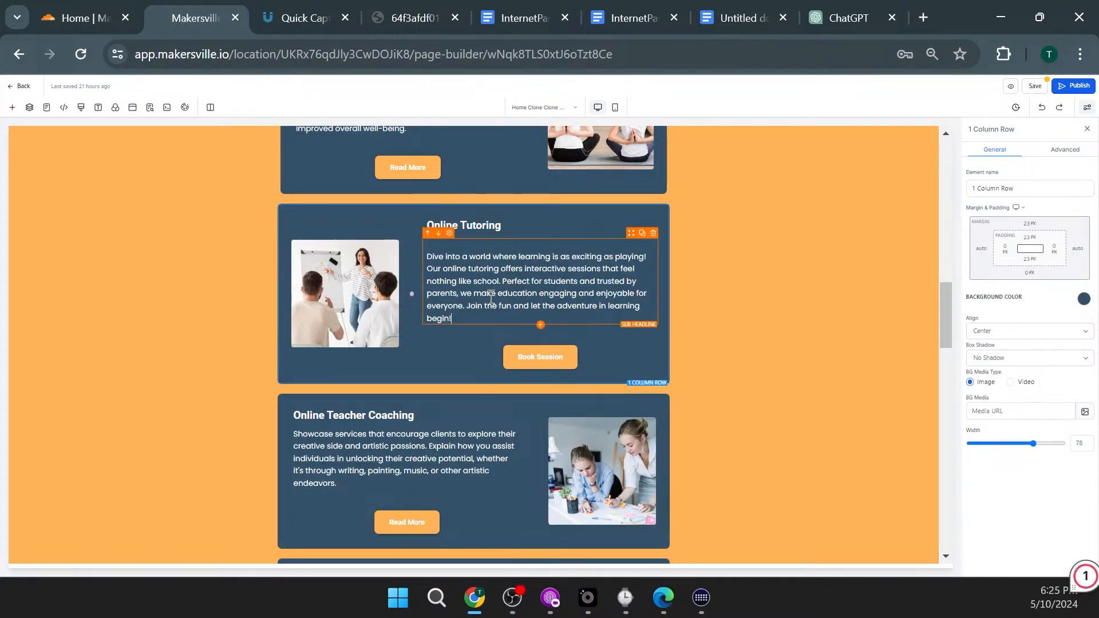
left_click(781, 291)
Step: Remove the blank line above the Online Teacher Coaching card's description and leave text editing
scroll(665, 341, "up", 6)
scroll(654, 347, "down", 3)
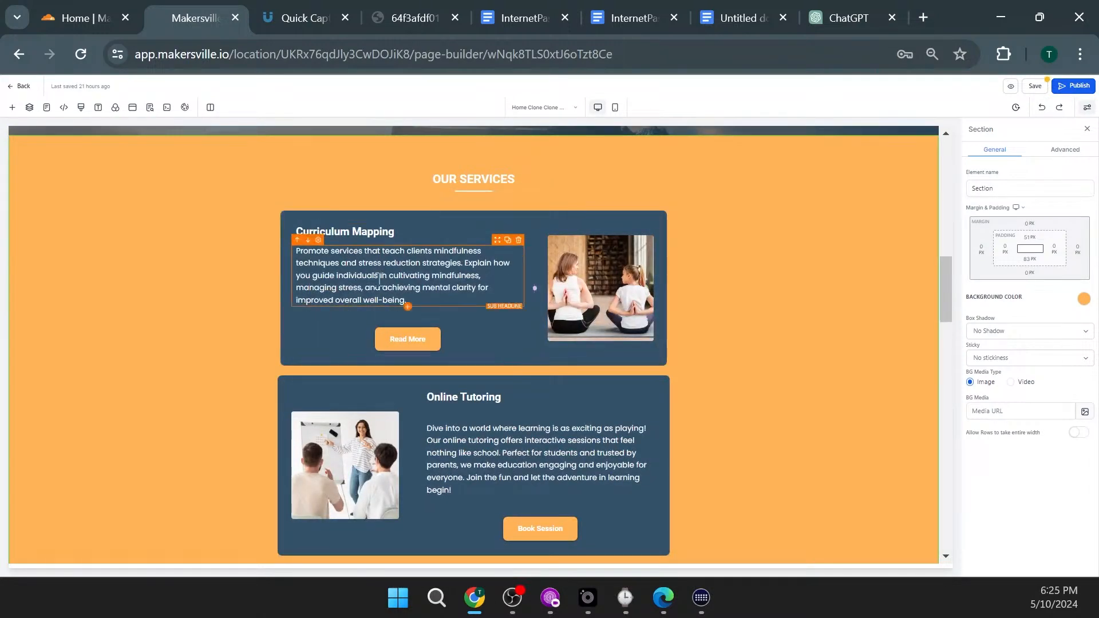
scroll(473, 456, "down", 4)
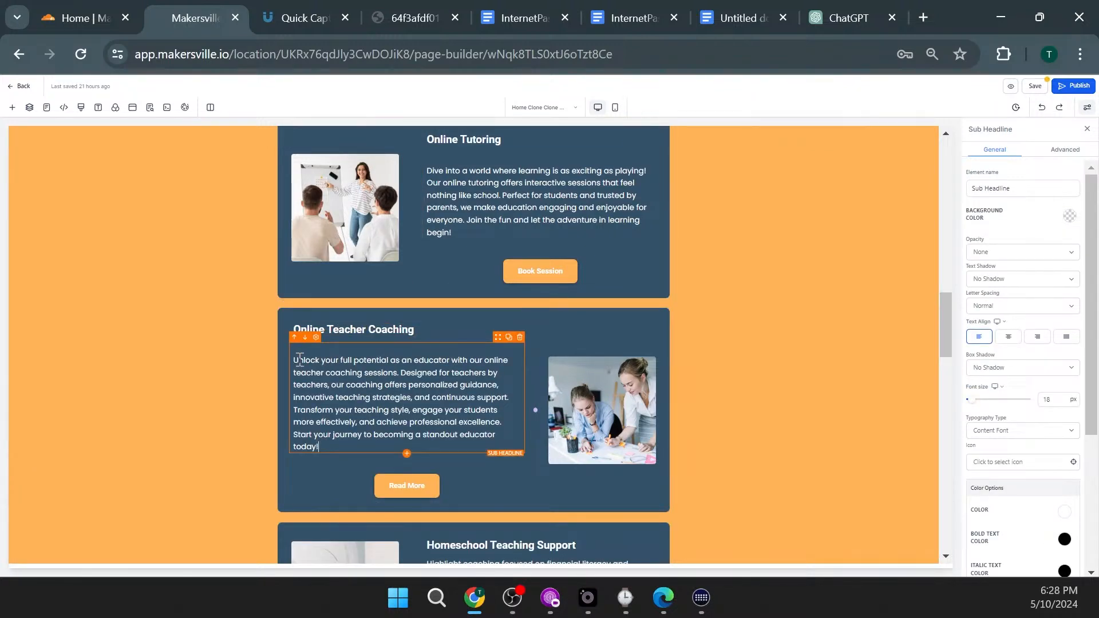
key("BackSpace")
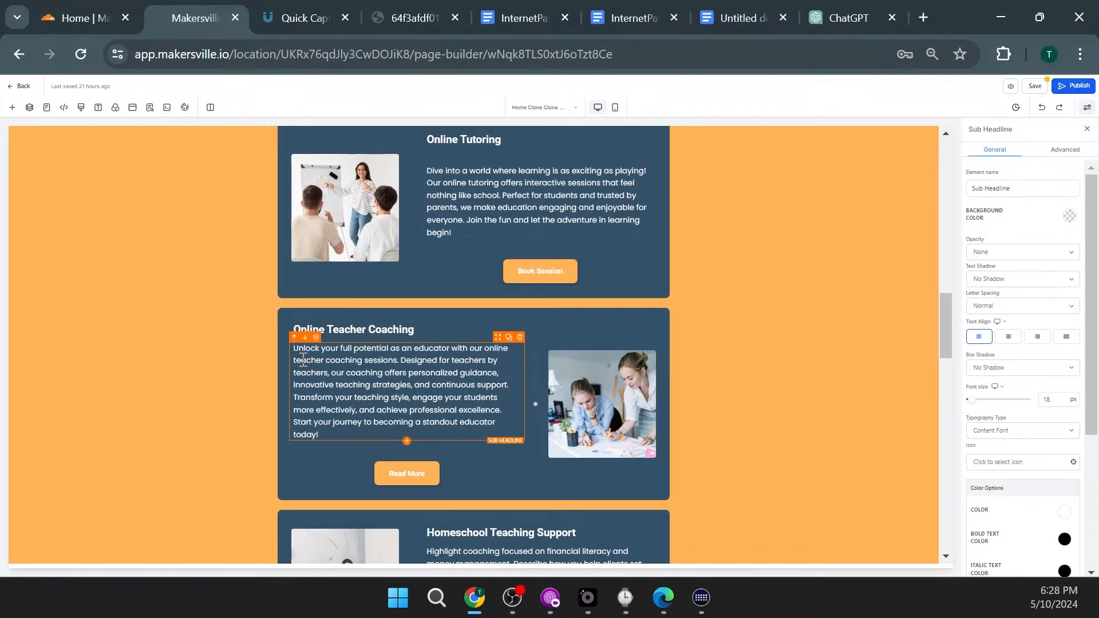
left_click(765, 349)
scroll(738, 424, "up", 6)
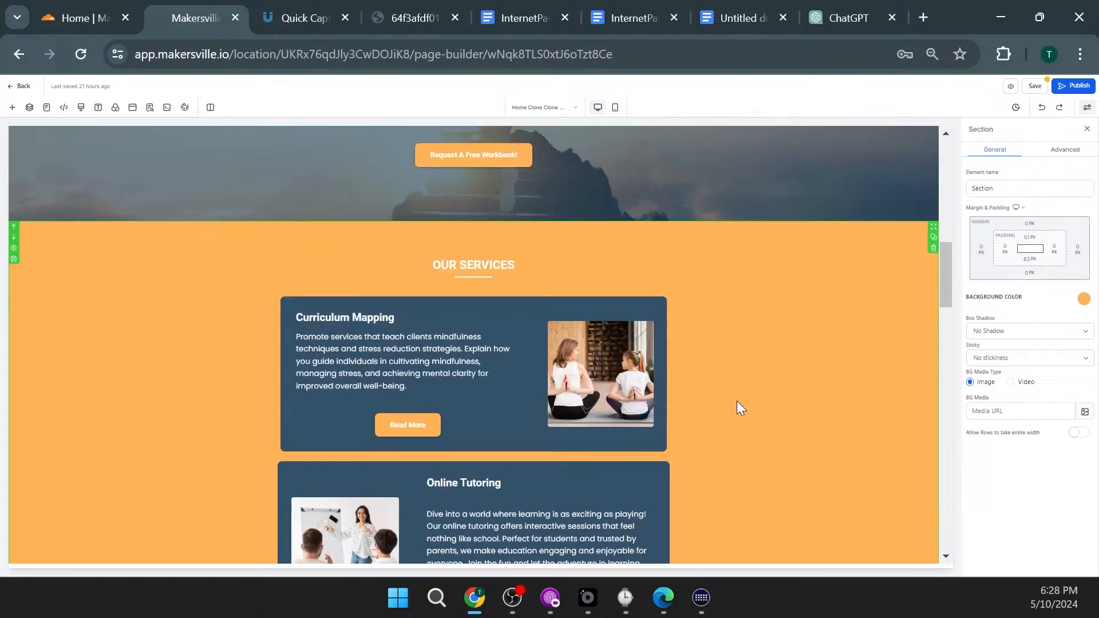
scroll(702, 386, "down", 6)
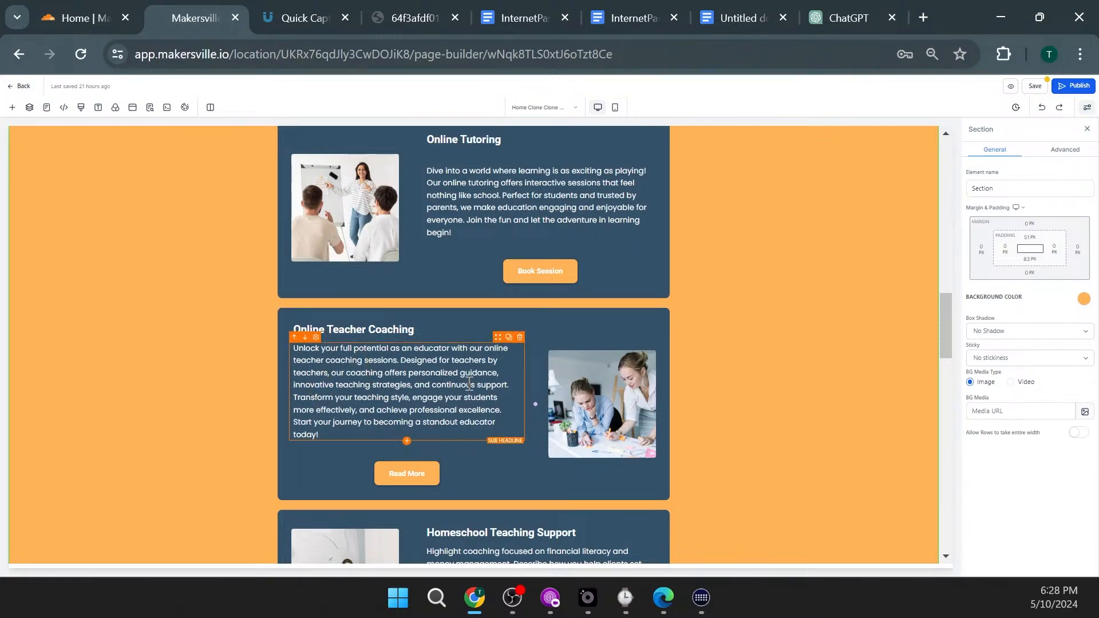
scroll(631, 448, "up", 15)
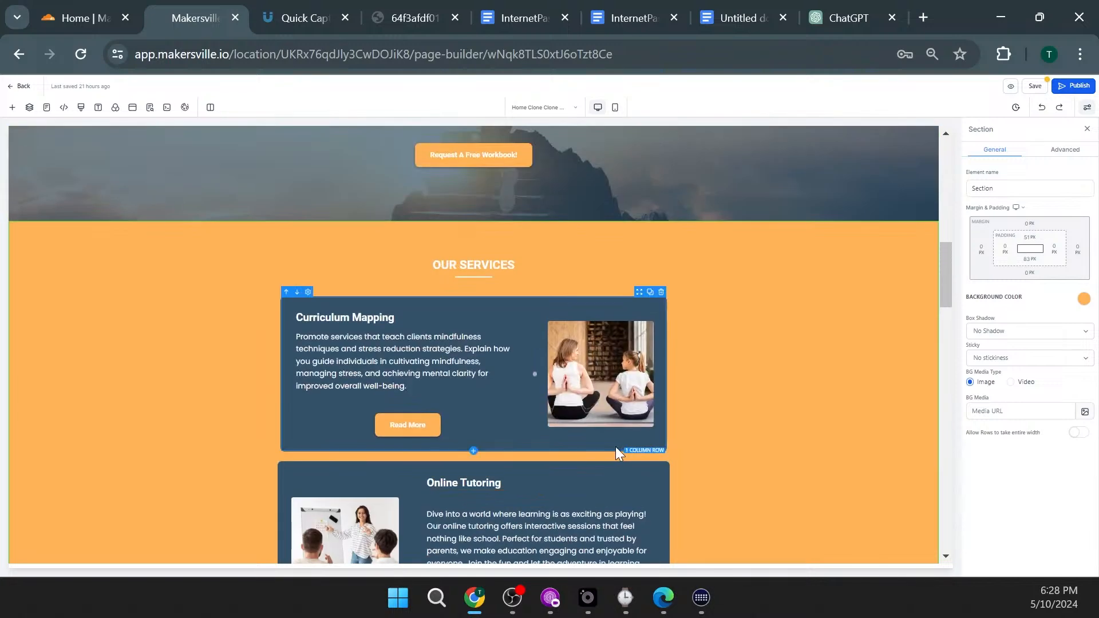
scroll(583, 442, "up", 5)
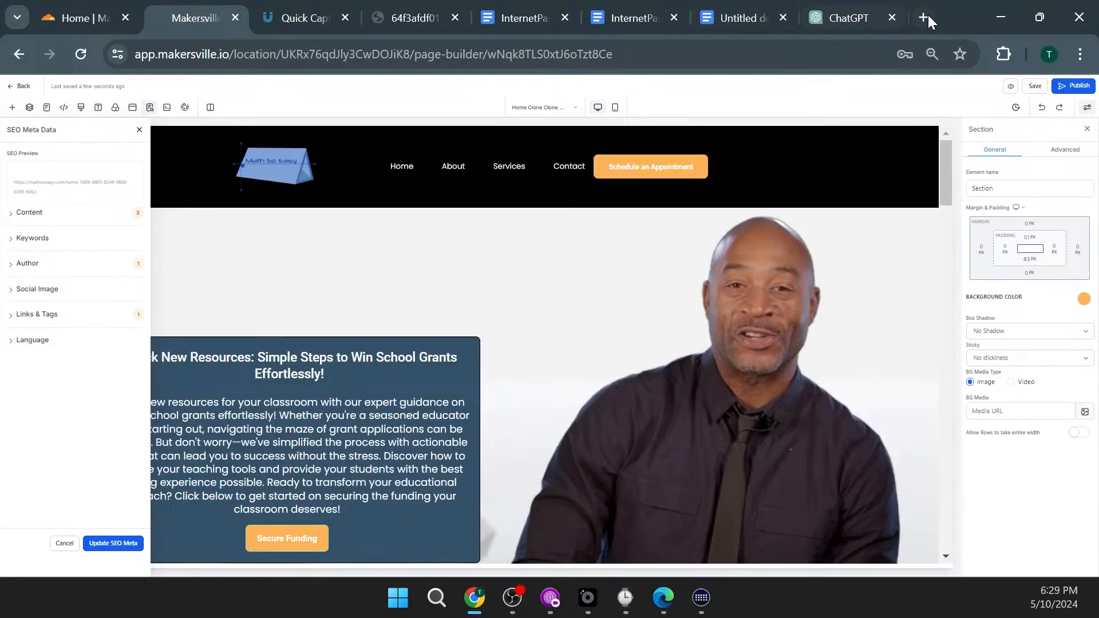
Step: Open the live site mathsoeazy.com in a new browser tab
left_click(922, 17)
left_click(765, 54)
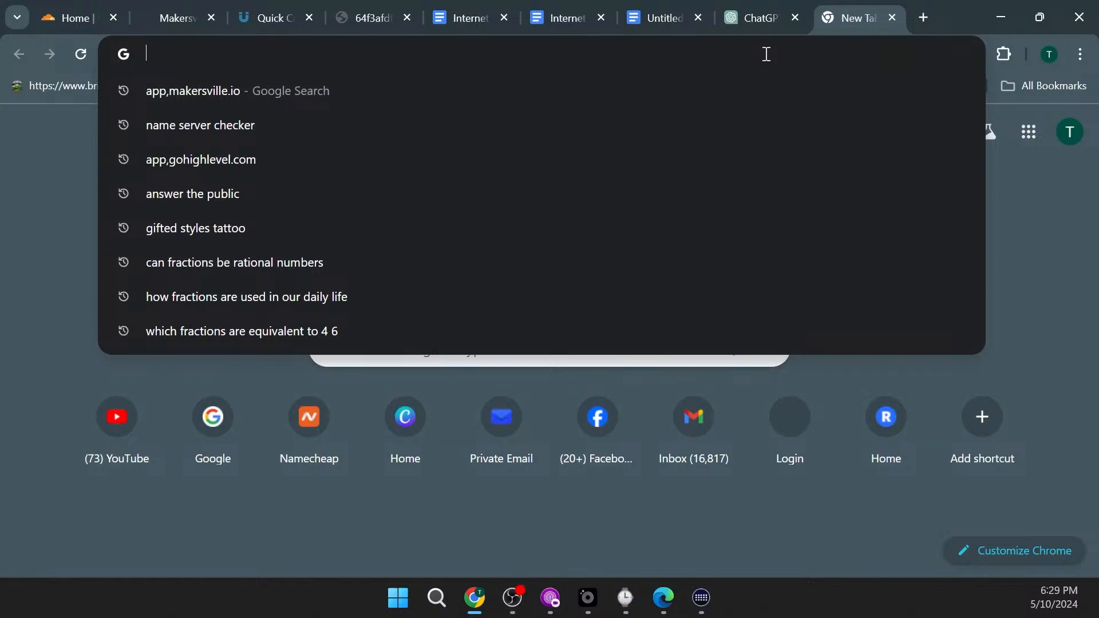
type("mathsoeazy.com")
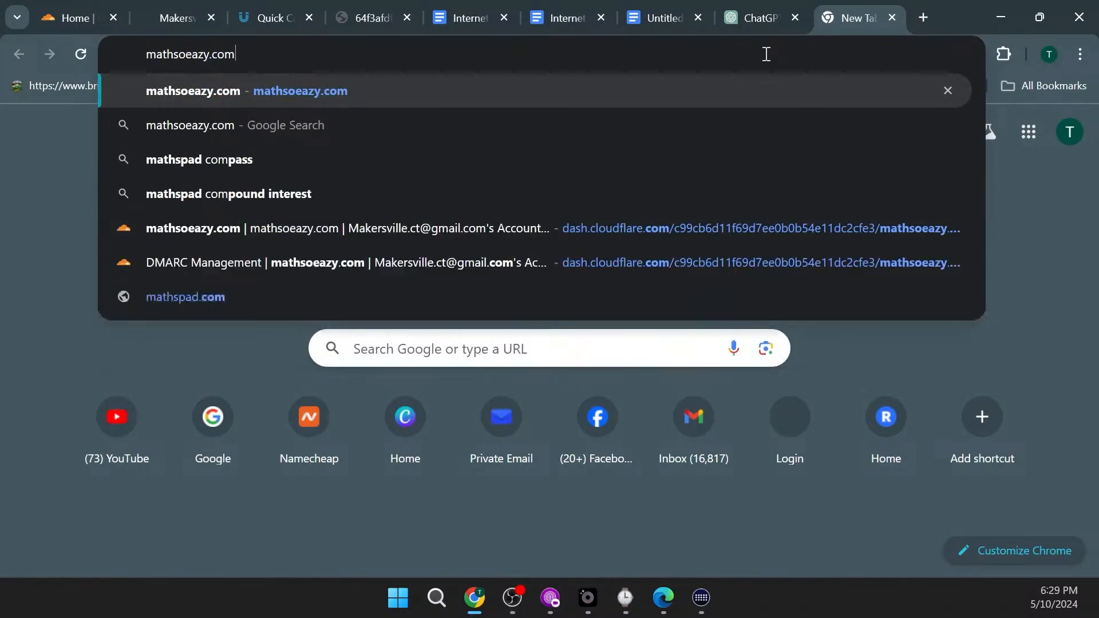
key("Return")
Step: Examine the live home page at 67% zoom, from the header and school grants banner down through the service cards
scroll(523, 372, "down", 7)
scroll(523, 372, "up", 4)
scroll(777, 447, "down", 5)
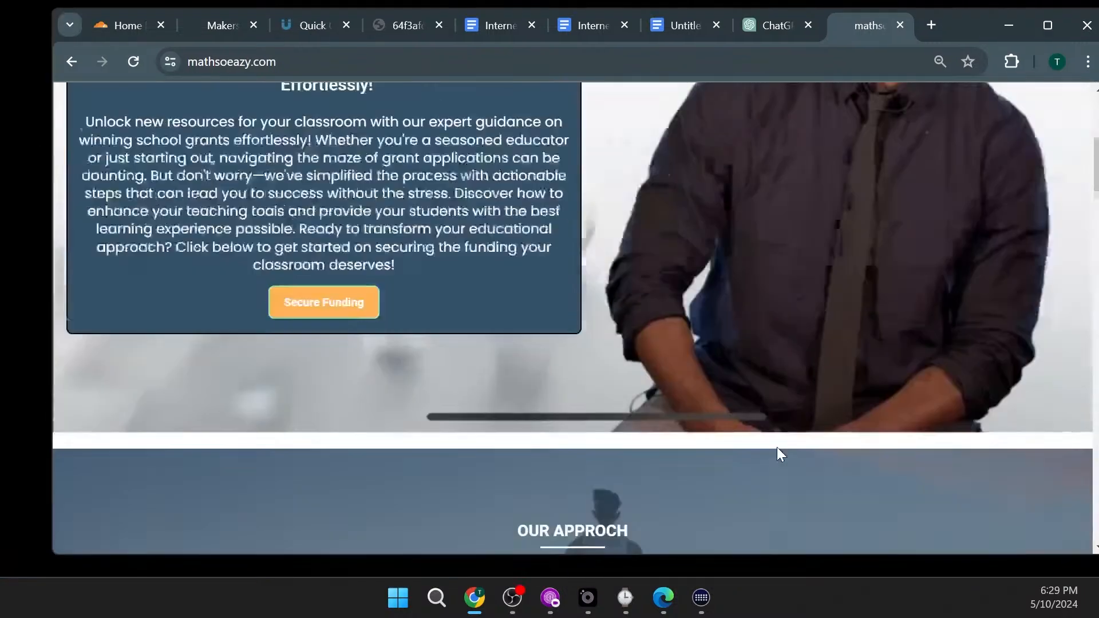
scroll(777, 448, "up", 5)
scroll(777, 446, "down", 4)
scroll(777, 447, "up", 5)
scroll(777, 449, "down", 1)
scroll(779, 452, "down", 2)
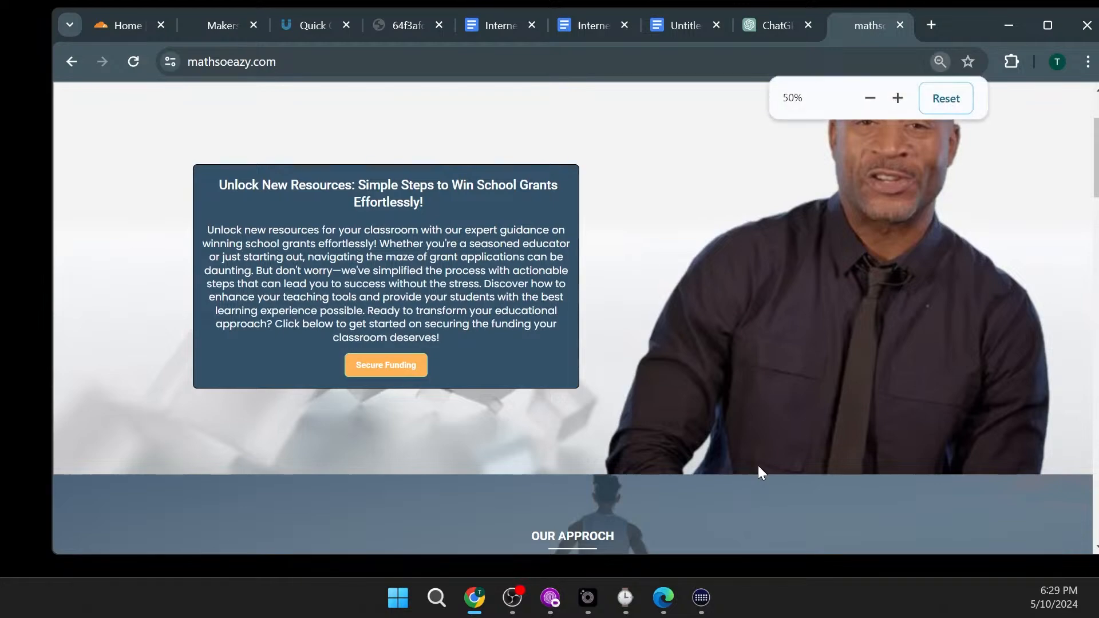
key("ctrl+plus")
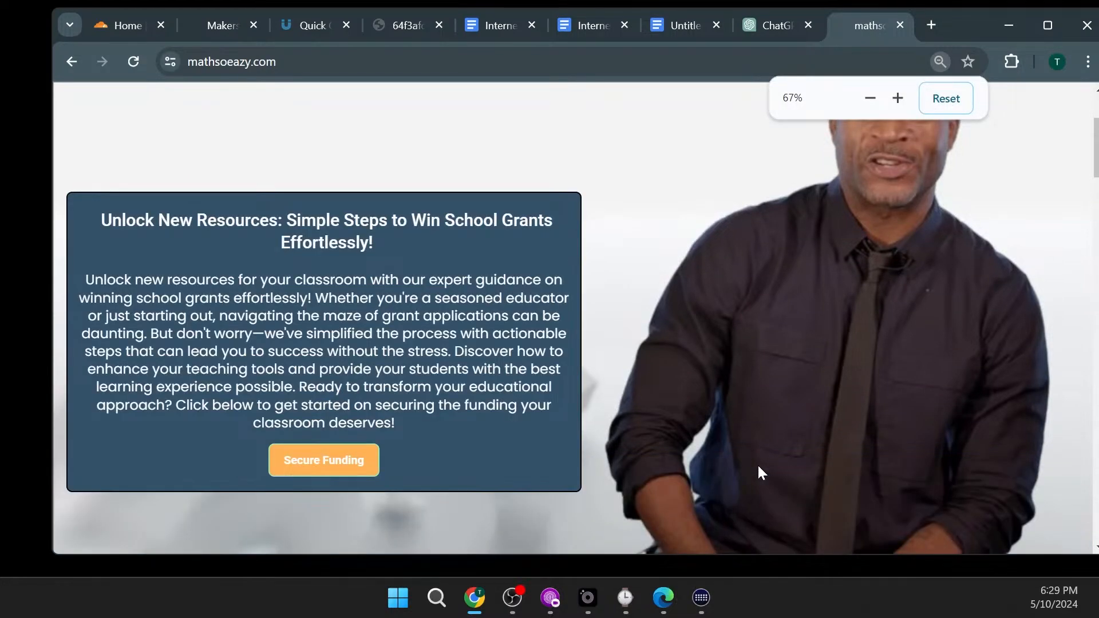
scroll(793, 467, "up", 3)
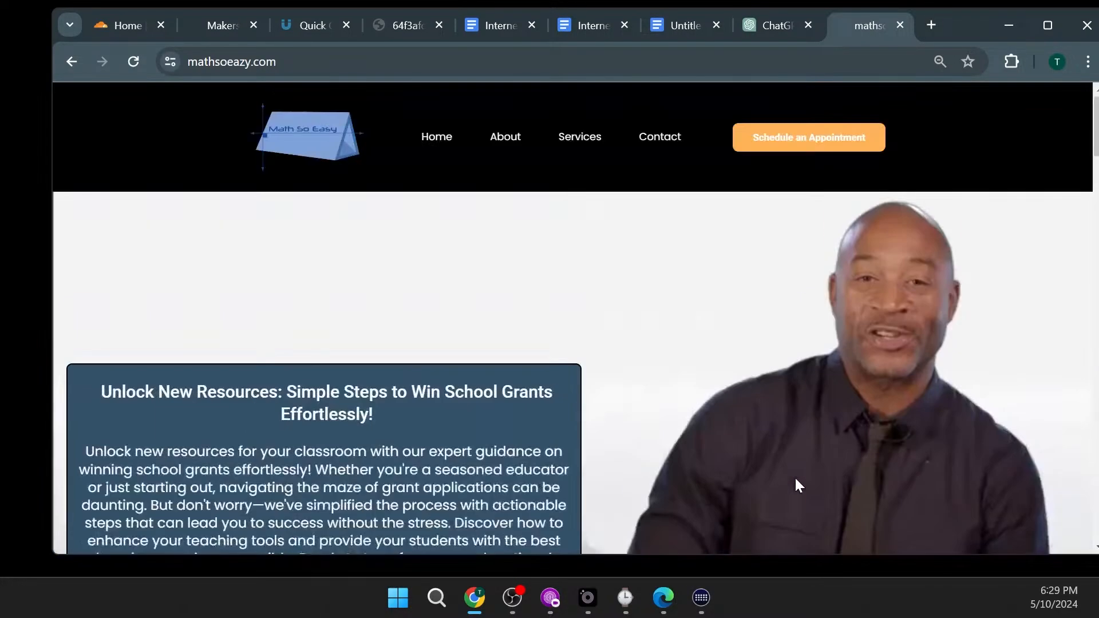
scroll(794, 476, "down", 2)
scroll(798, 476, "up", 3)
scroll(805, 482, "down", 10)
scroll(805, 481, "down", 5)
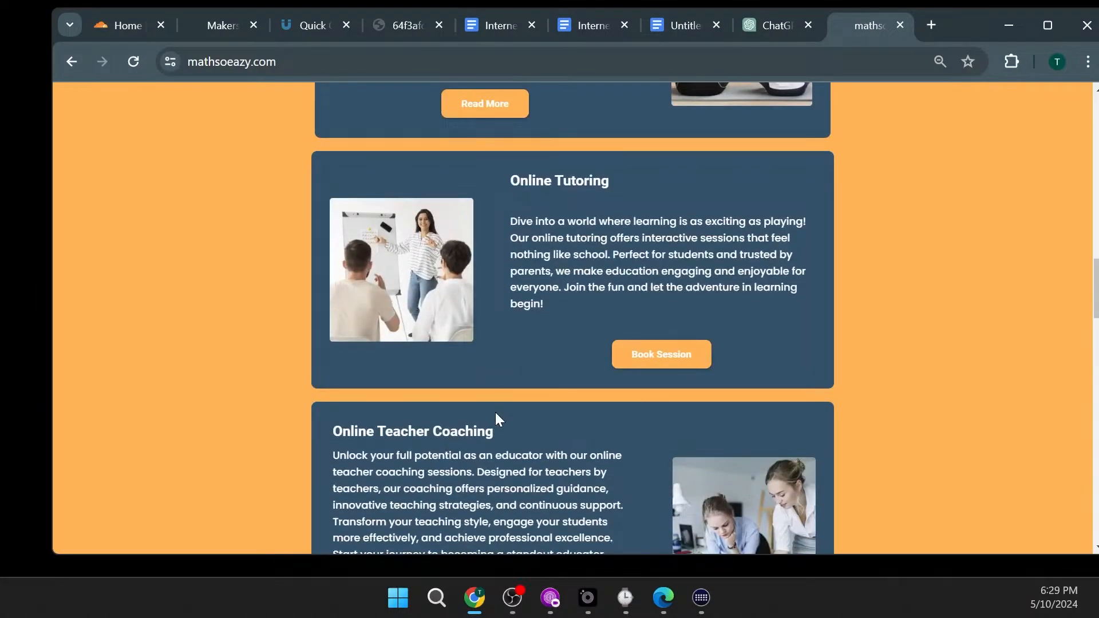
scroll(501, 396, "down", 3)
scroll(610, 314, "down", 7)
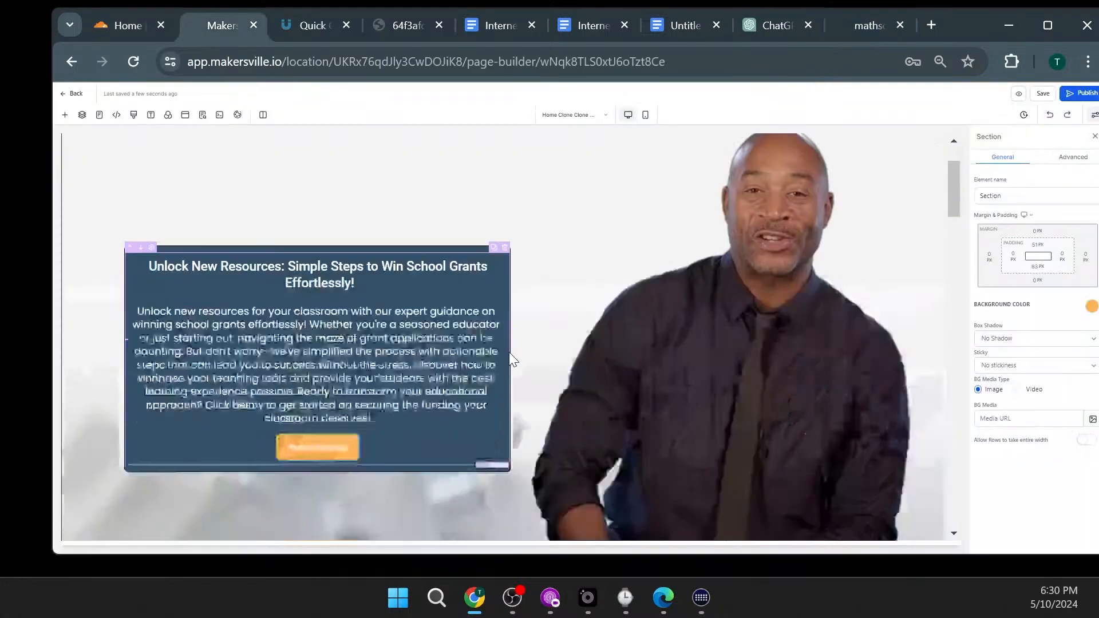
scroll(509, 356, "down", 7)
scroll(511, 357, "up", 9)
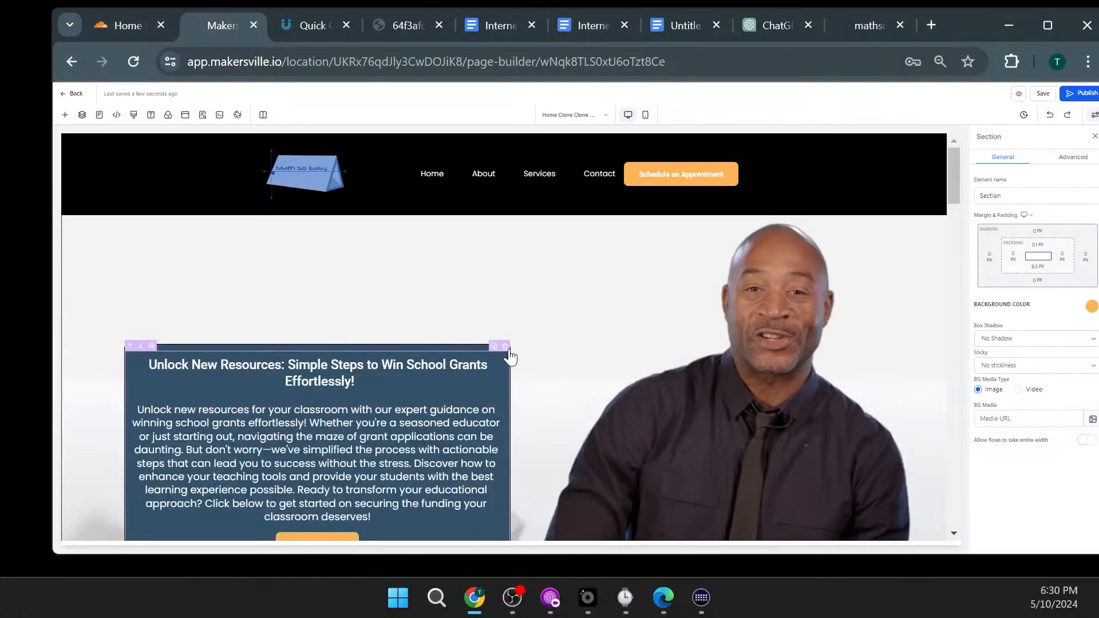
scroll(513, 339, "down", 6)
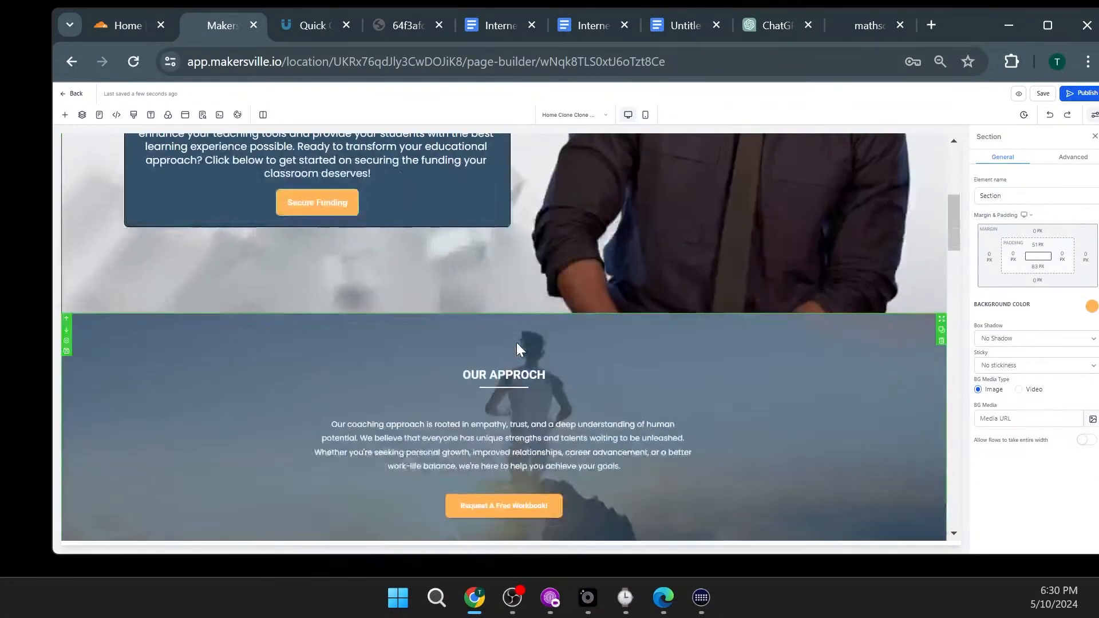
scroll(516, 351, "up", 8)
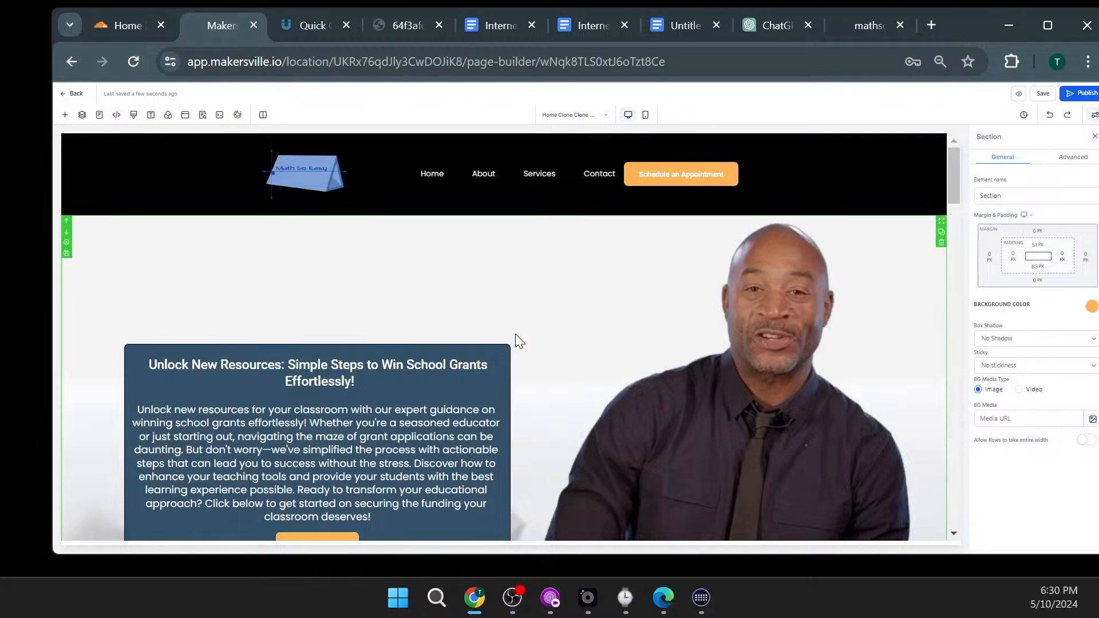